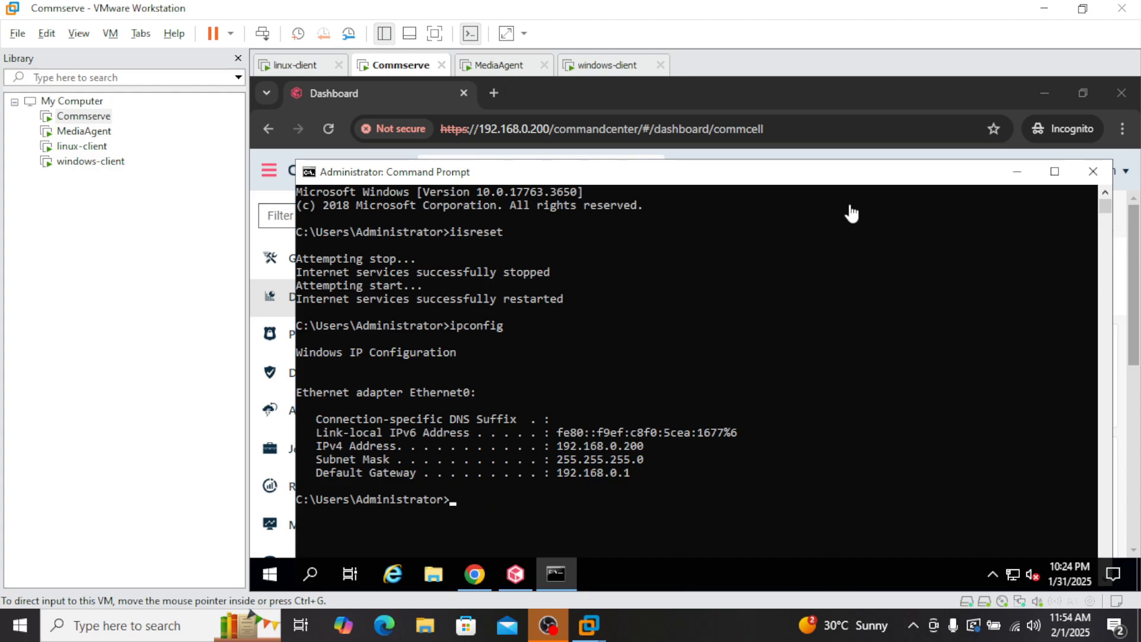
Step: Focus the CommServe virtual machine and pick out its IPv4 address in Command Prompt
left_click(402, 68)
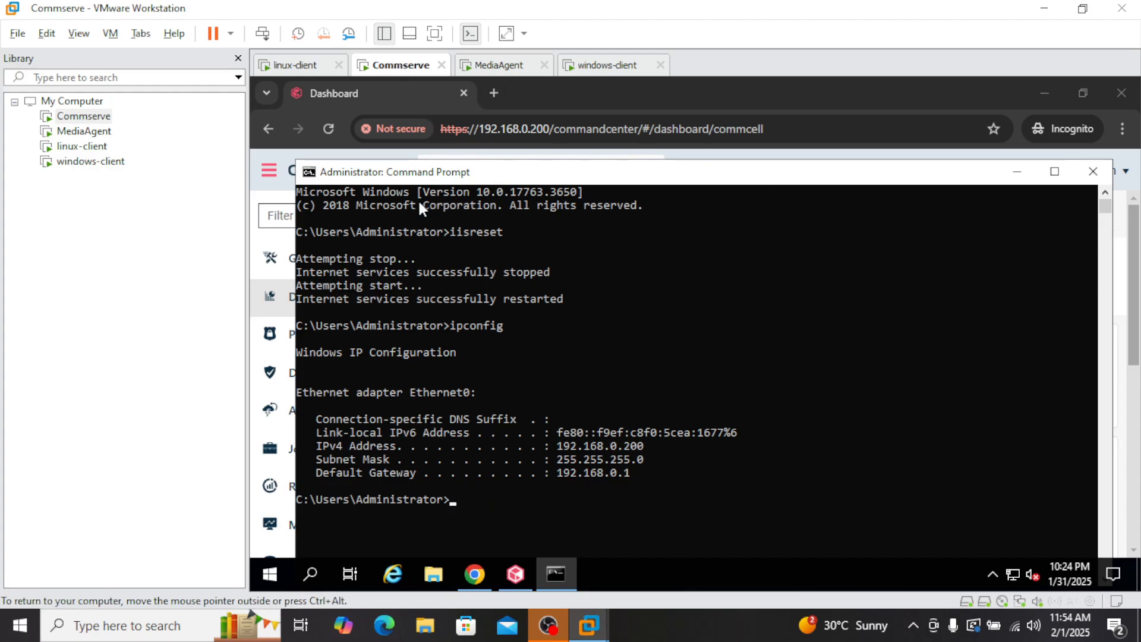
left_click_drag(465, 183, 469, 140)
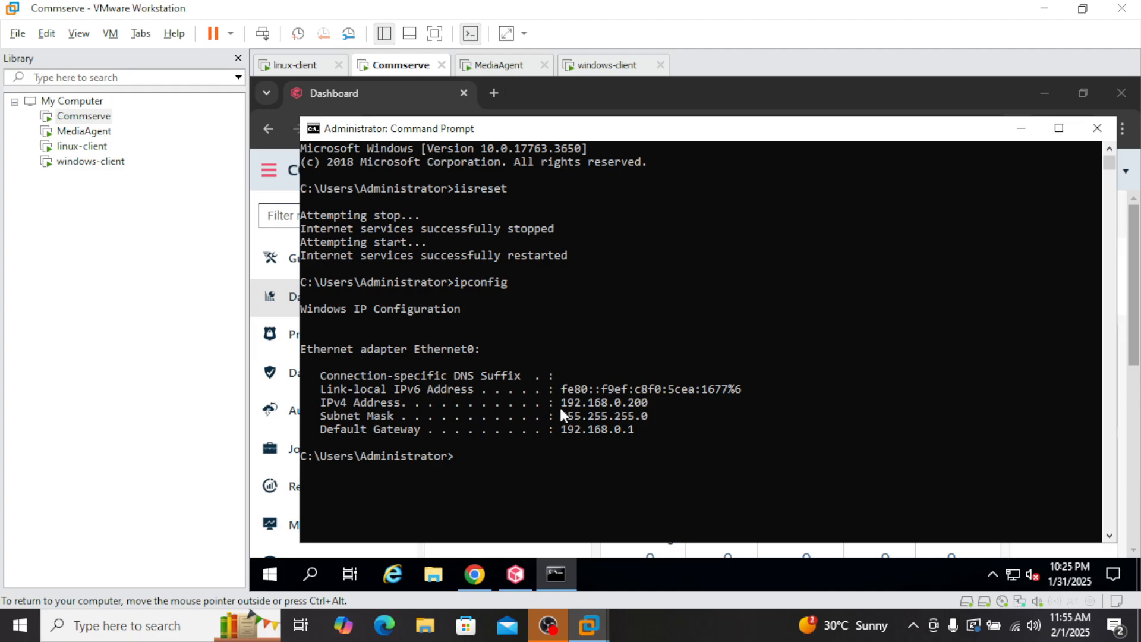
left_click_drag(557, 404, 633, 405)
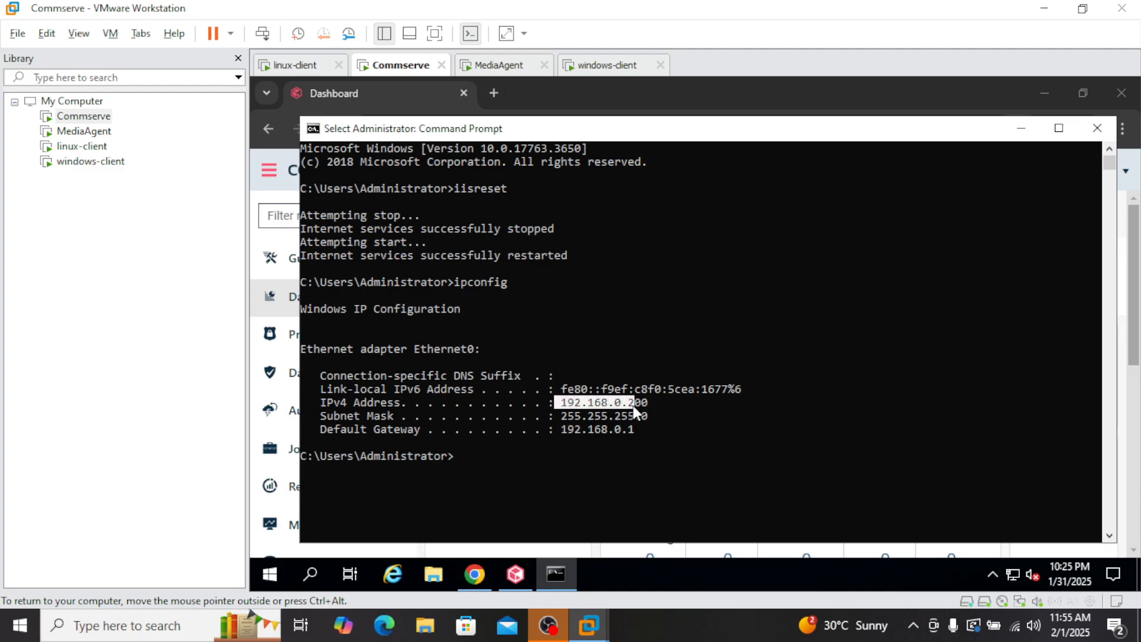
Step: Connect by Remote Desktop to 192.168.0.200 with the administrator password, accepting the certificate
left_click(166, 624)
type("rdp")
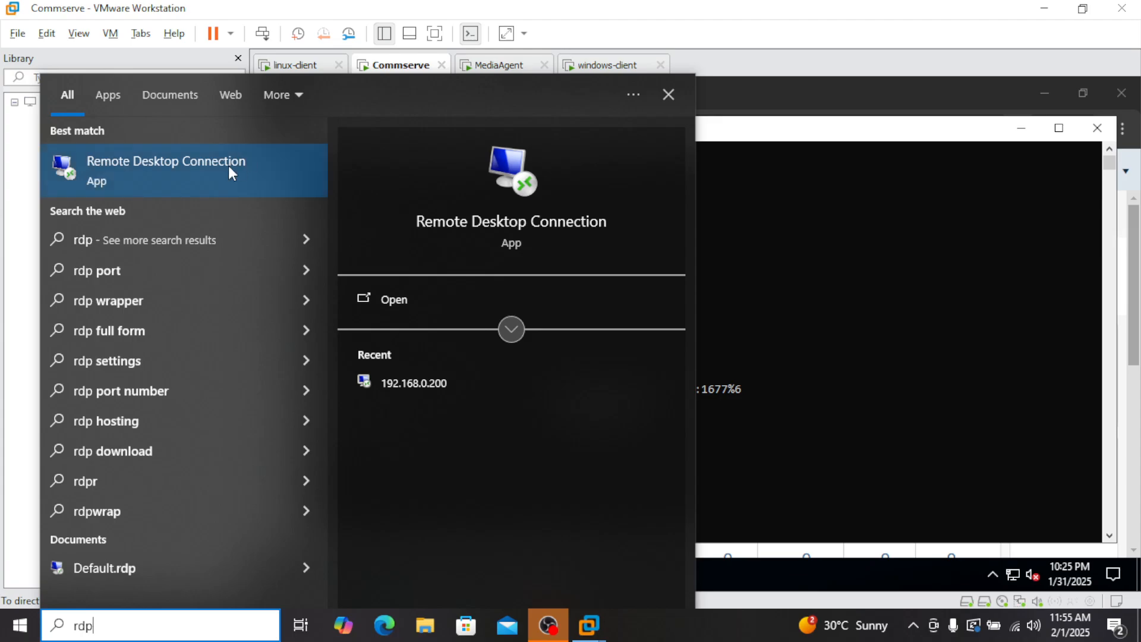
left_click(228, 167)
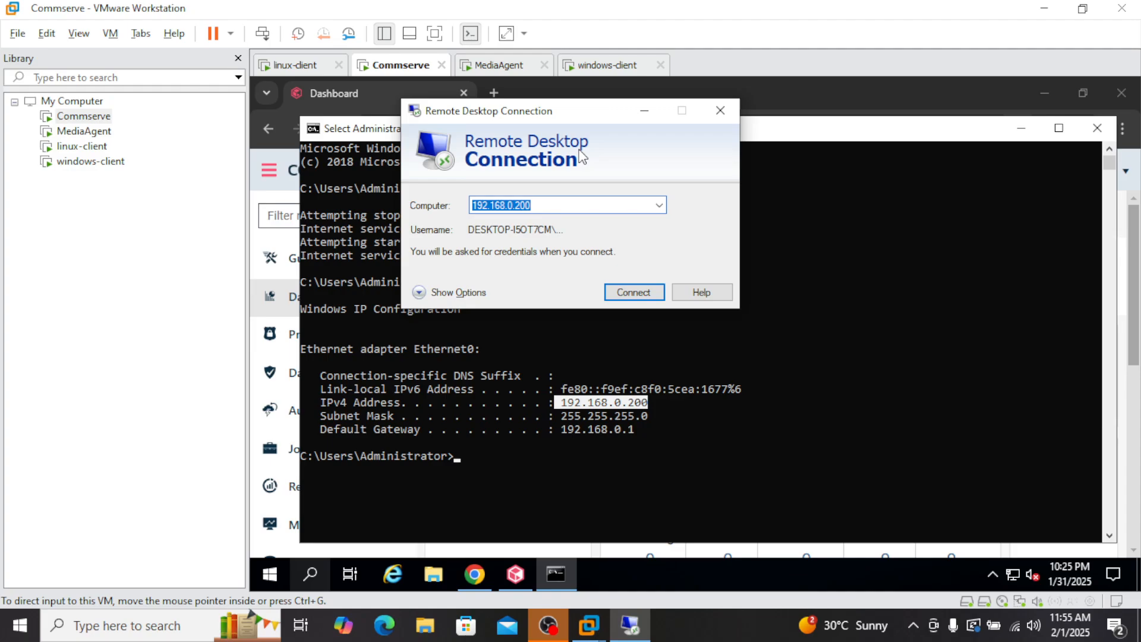
left_click(631, 297)
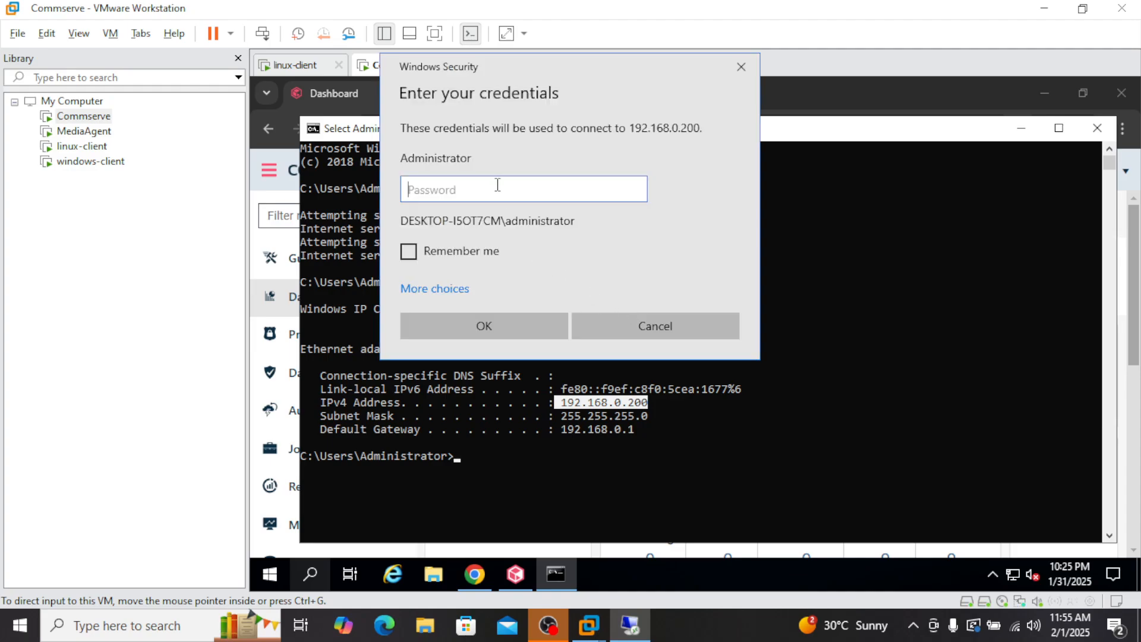
type("P")
key("Return")
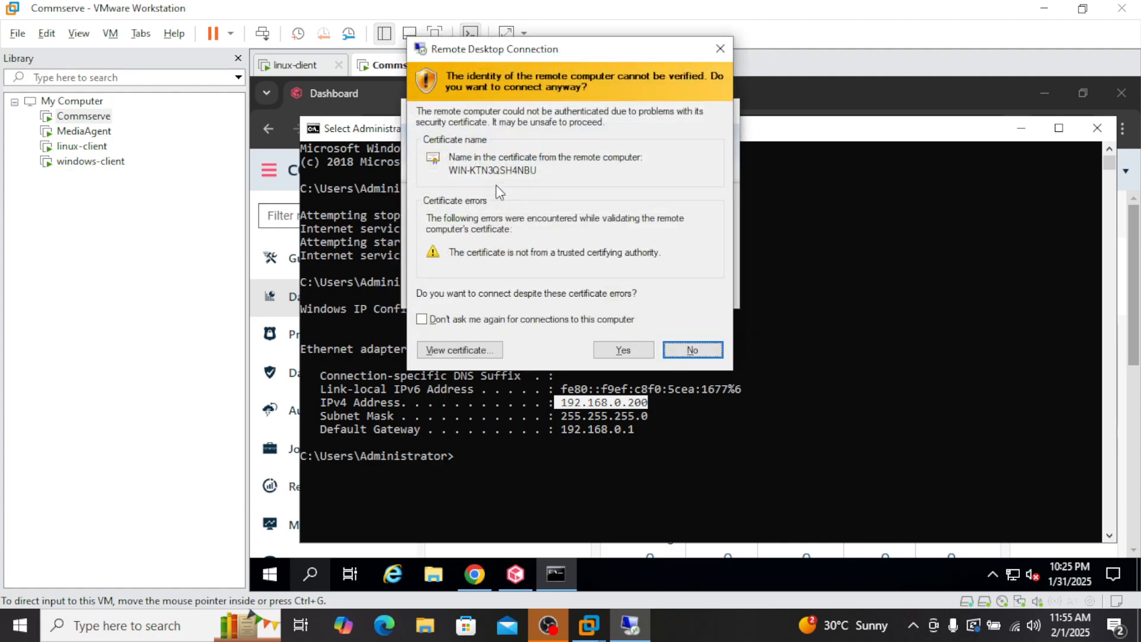
left_click(640, 351)
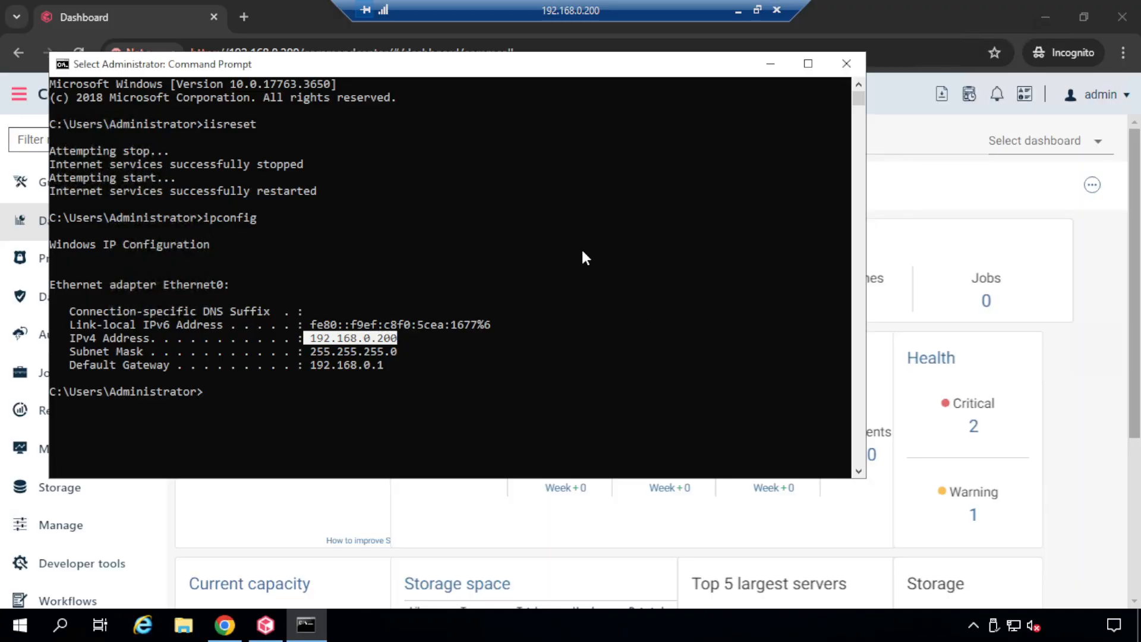
Step: Minimize Command Prompt and go to Storage > Disk, showing the Disk Storage library
left_click(768, 64)
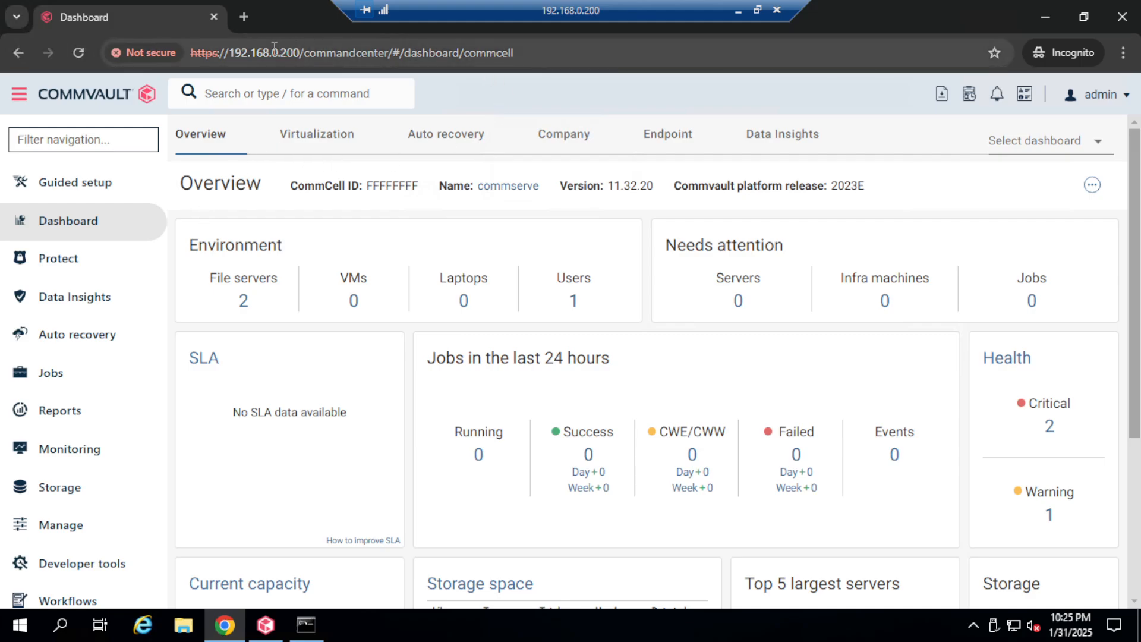
left_click_drag(260, 53, 278, 53)
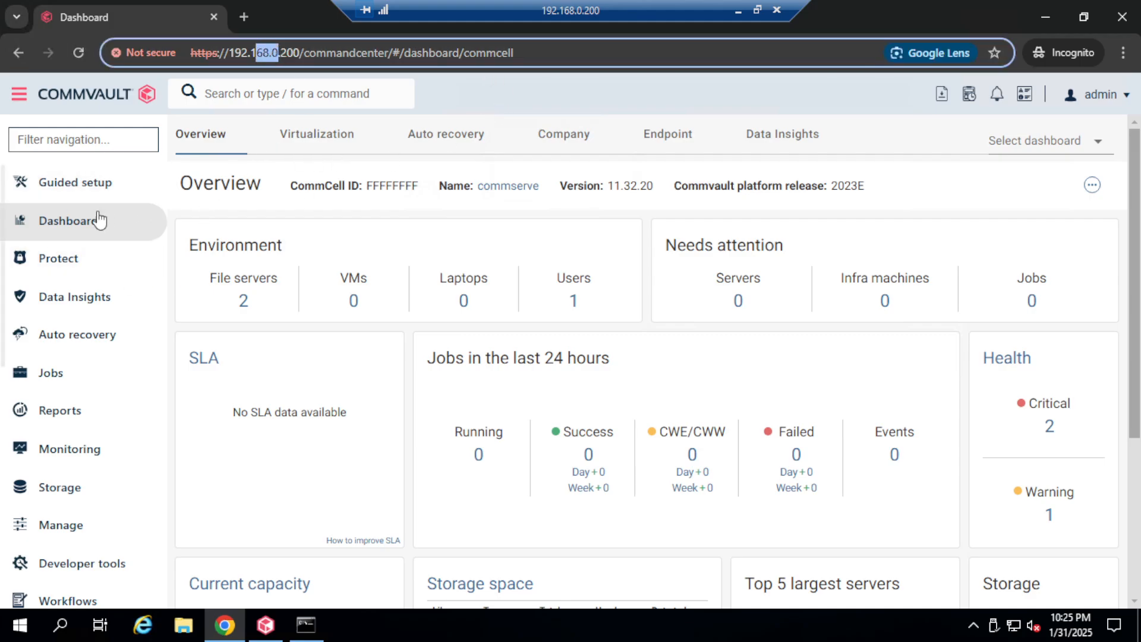
left_click(54, 491)
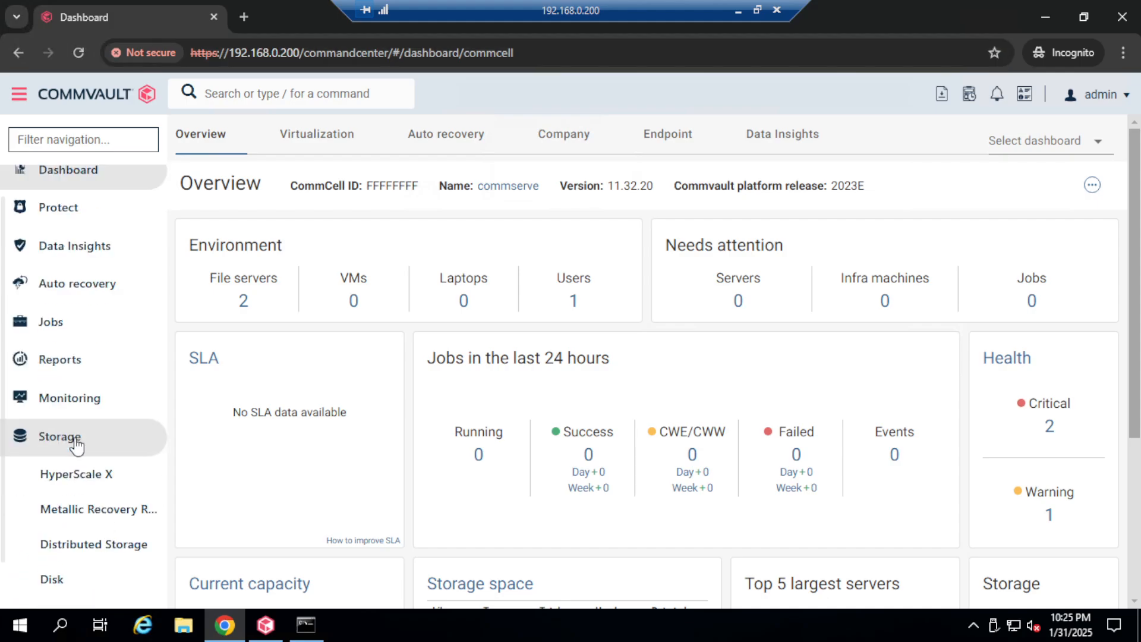
left_click(59, 505)
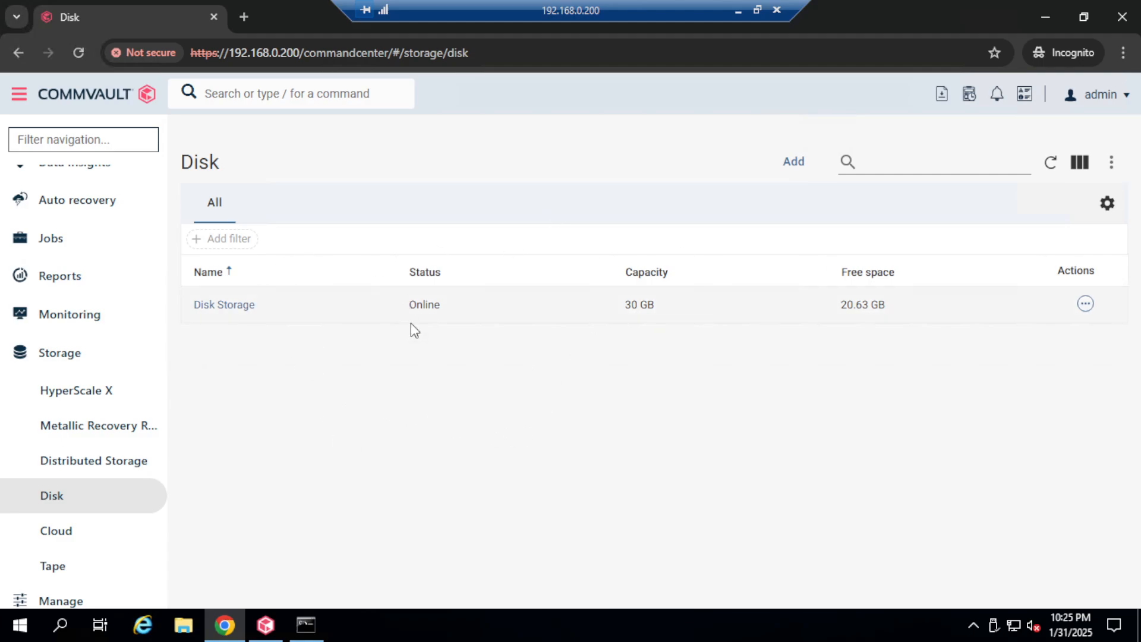
Step: Add a disk storage named Disk-library-1 with deduplication turned off
left_click(794, 163)
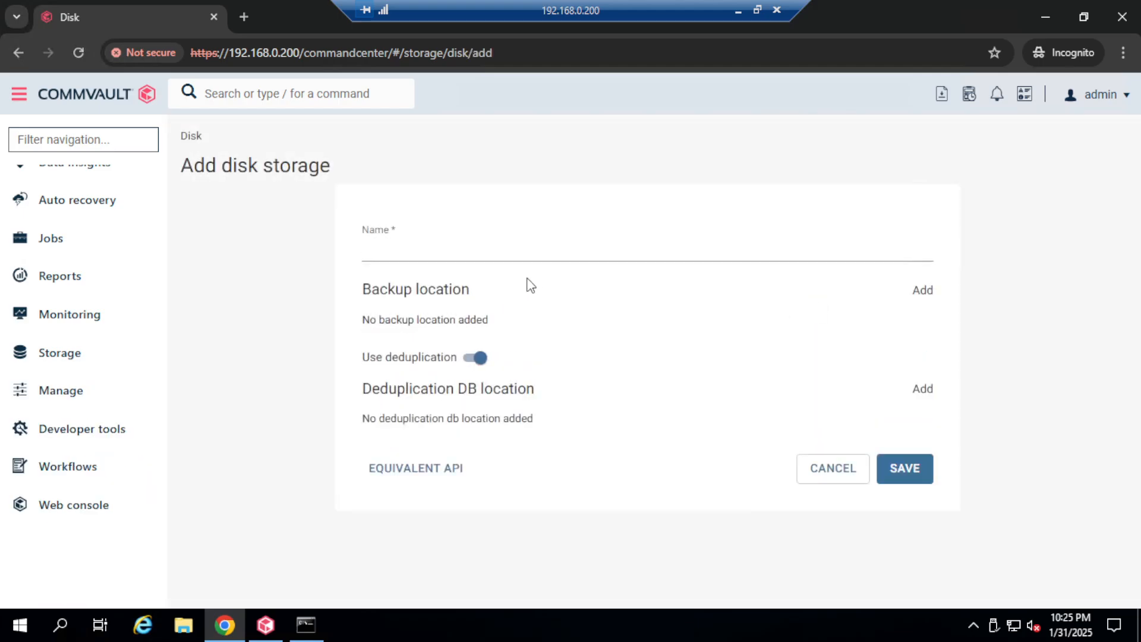
left_click(466, 252)
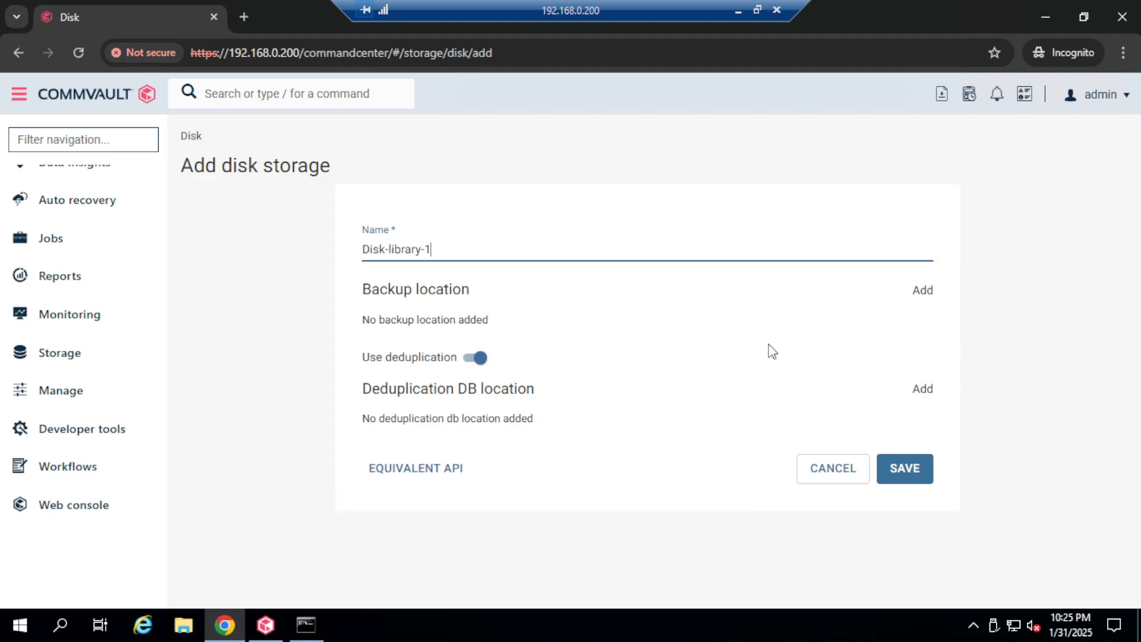
left_click(477, 359)
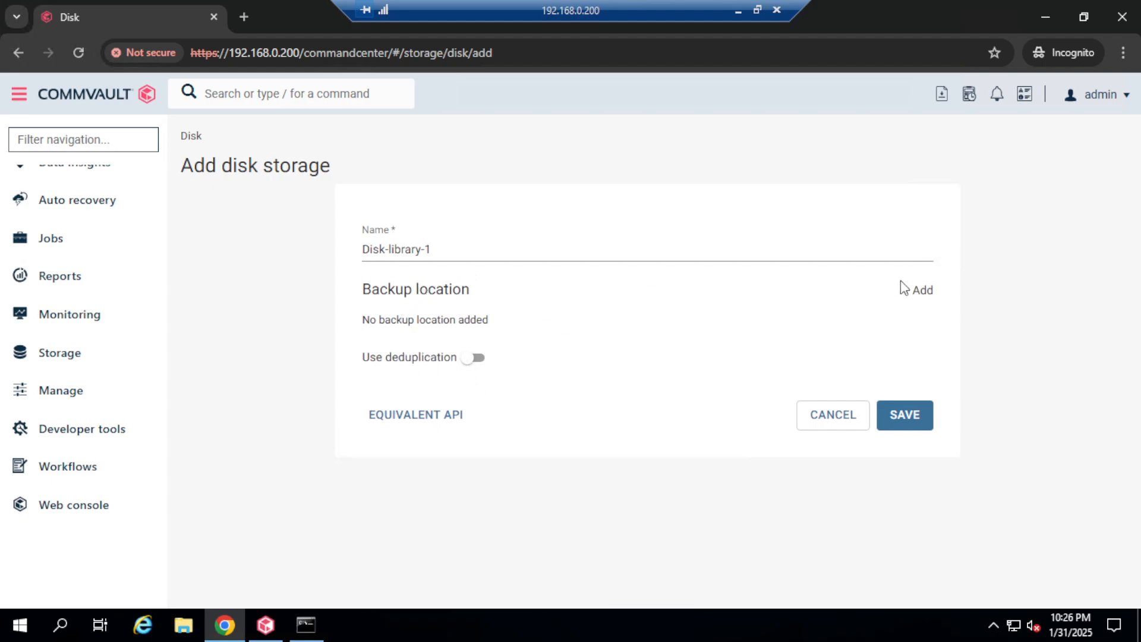
Step: Choose MediaAgent win-i339lbbtg0o for a backup location, then close the form without adding it
left_click(922, 295)
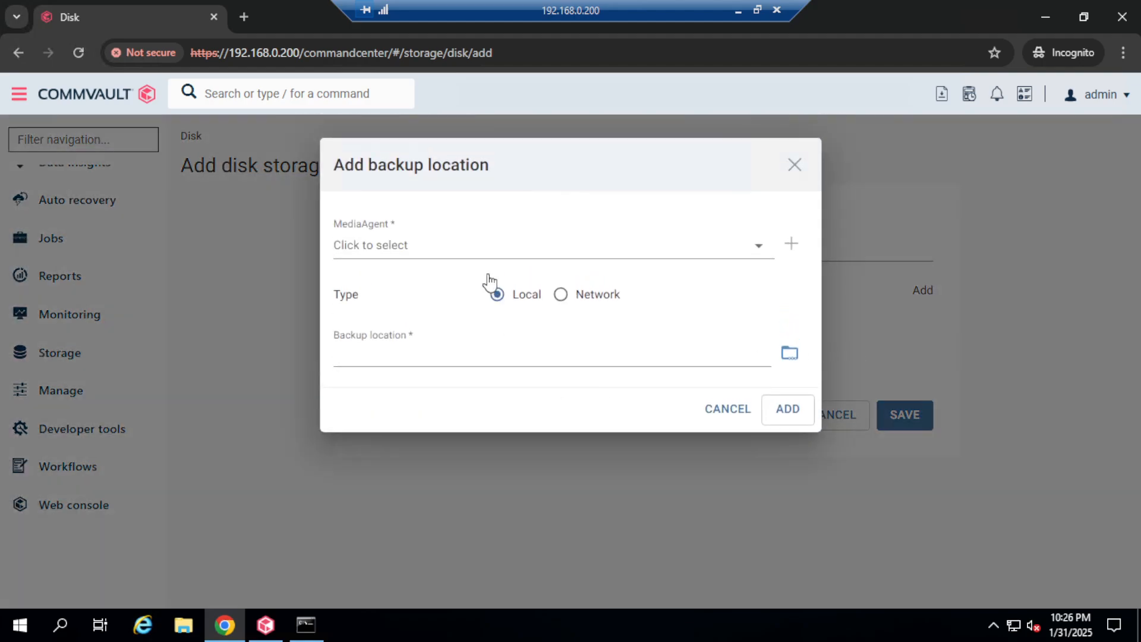
left_click(763, 251)
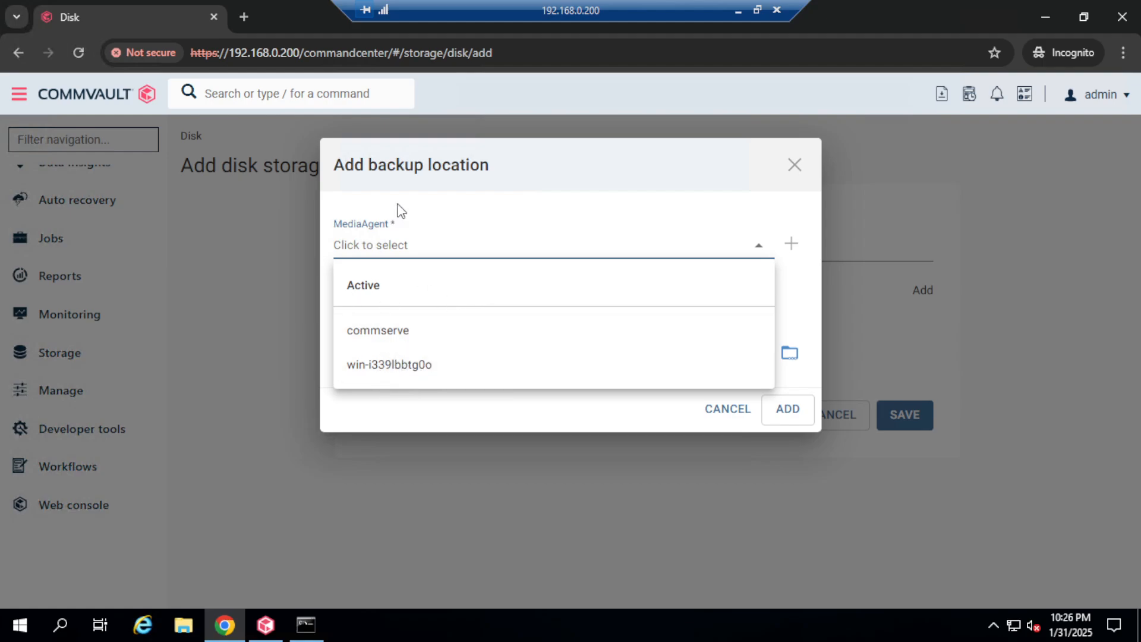
left_click(399, 365)
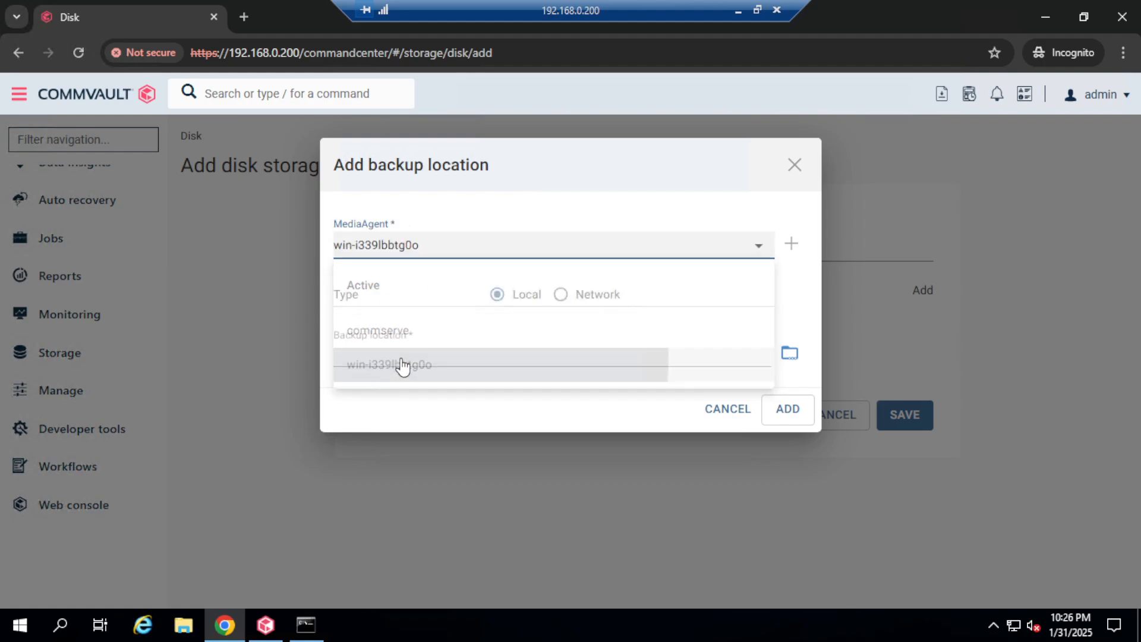
left_click(804, 165)
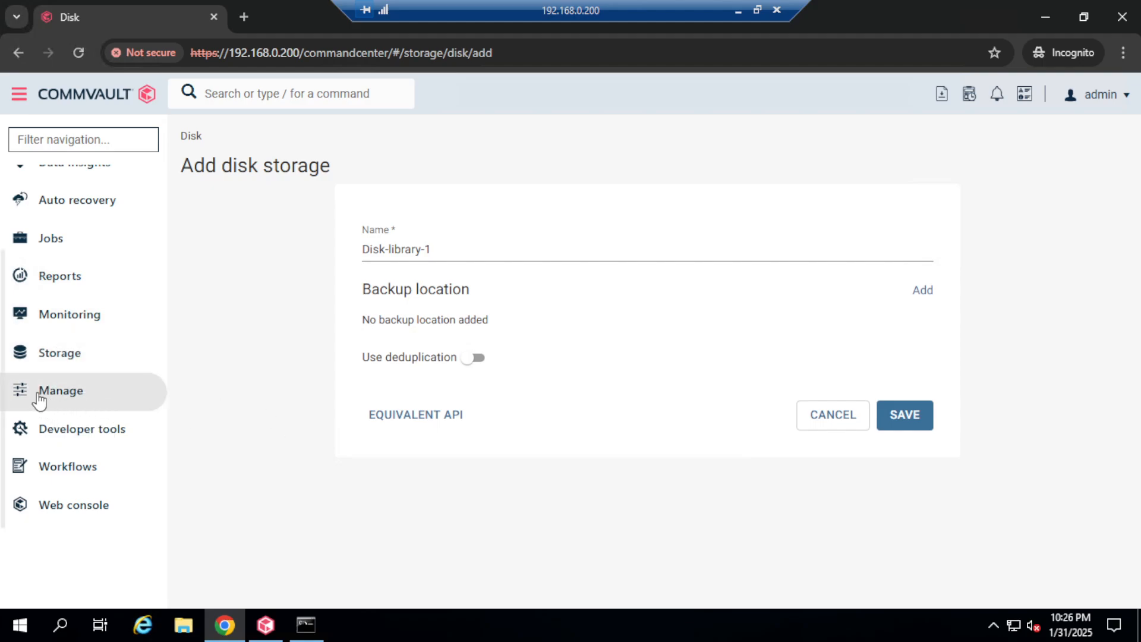
left_click(22, 402)
Step: Filter Servers to all types and open ubuntu20's overview (host 192.168.0.105, version 11.32.76)
left_click(57, 466)
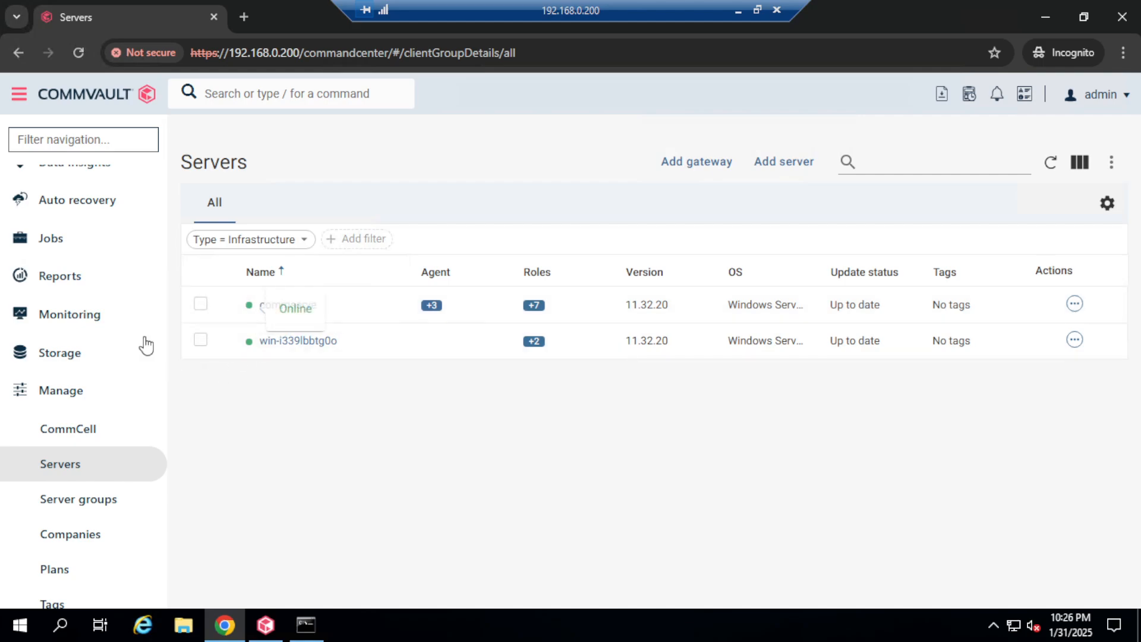
left_click(314, 243)
left_click(237, 274)
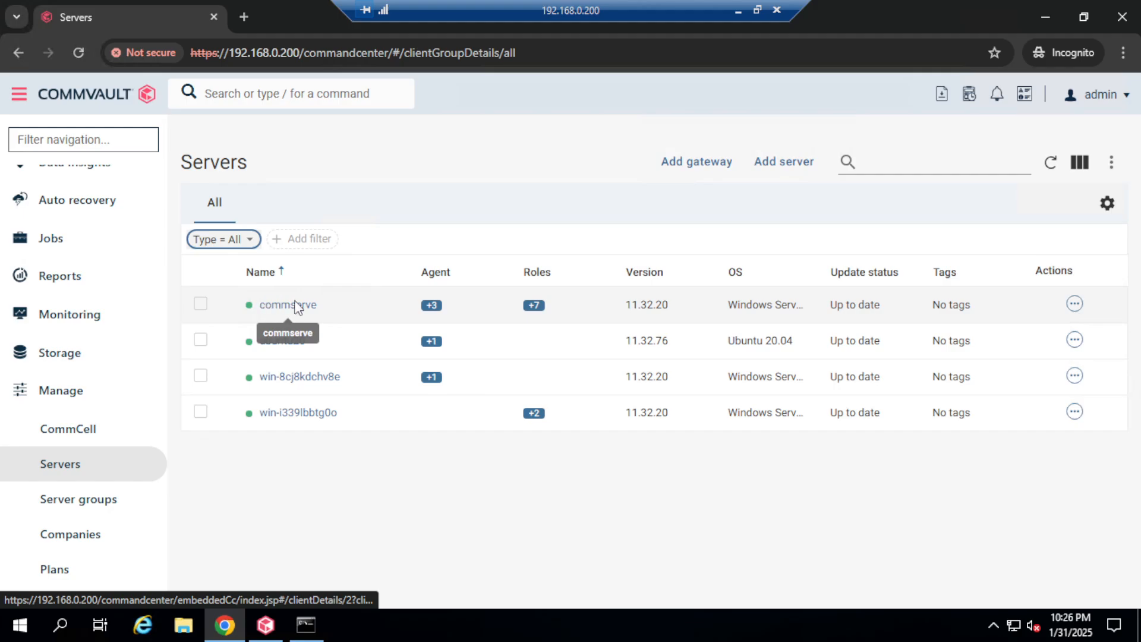
left_click(291, 343)
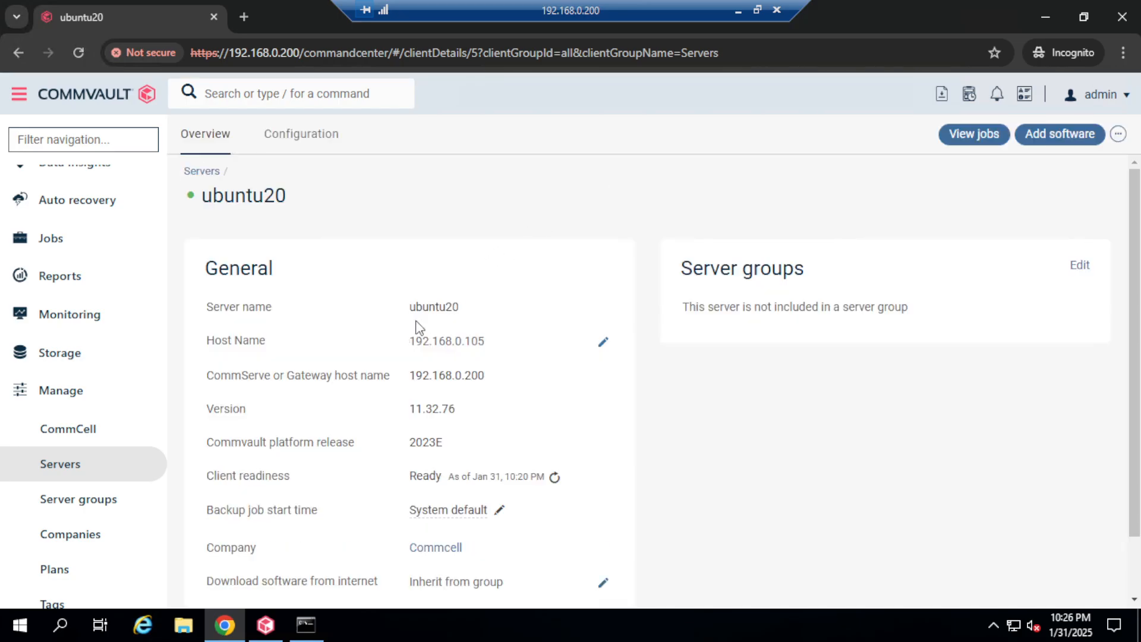
scroll(620, 418, "down", 1)
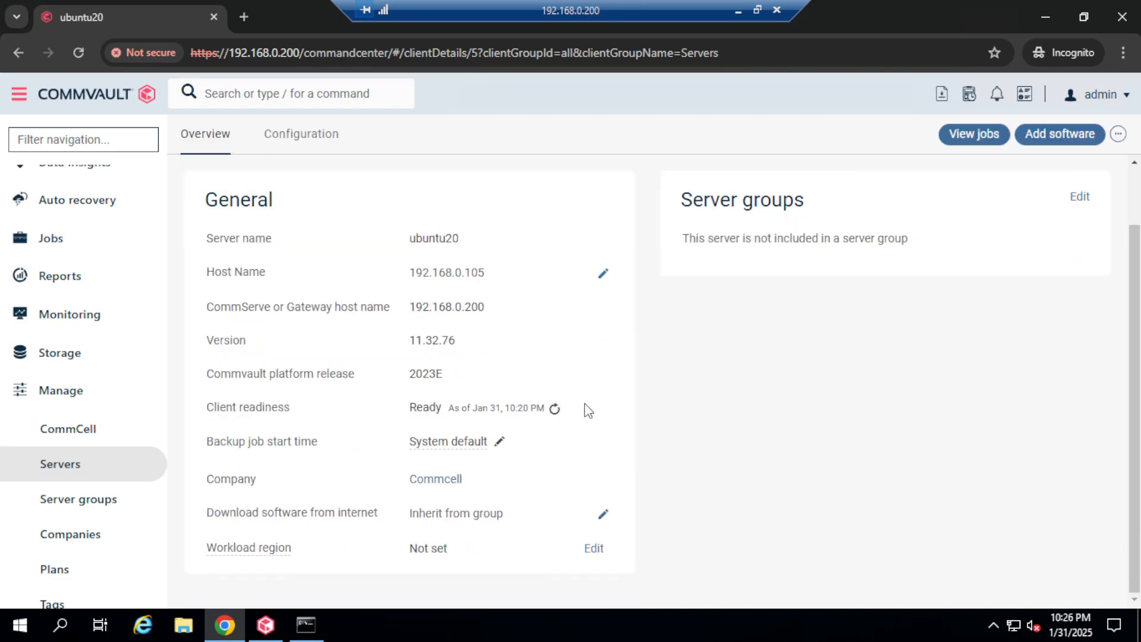
scroll(486, 376, "up", 1)
double_click(416, 306)
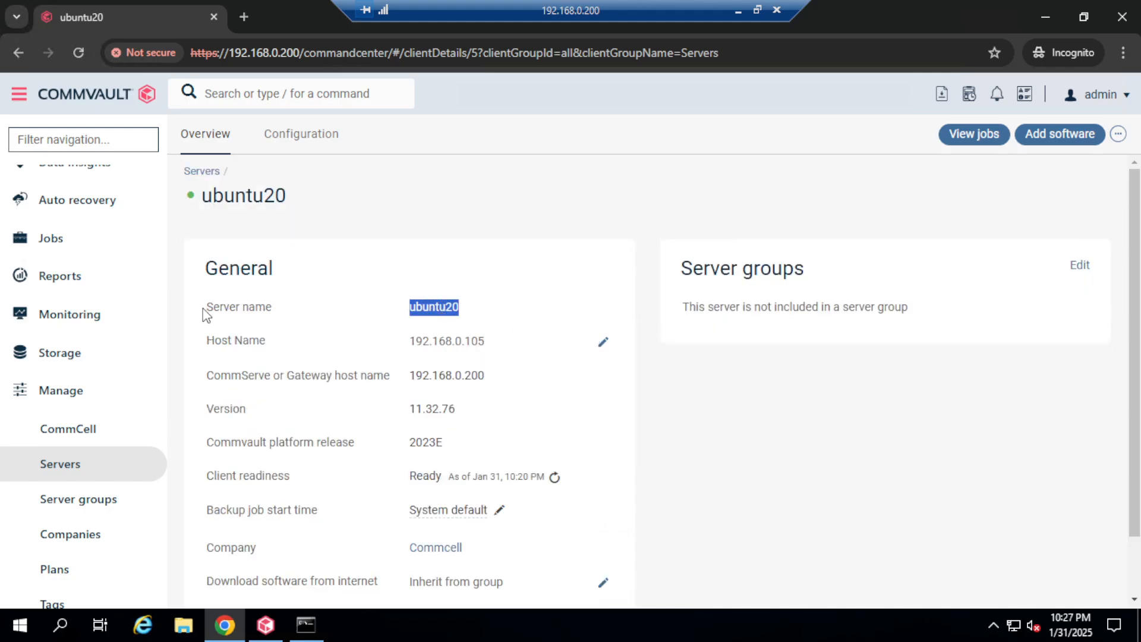
left_click_drag(209, 308, 274, 309)
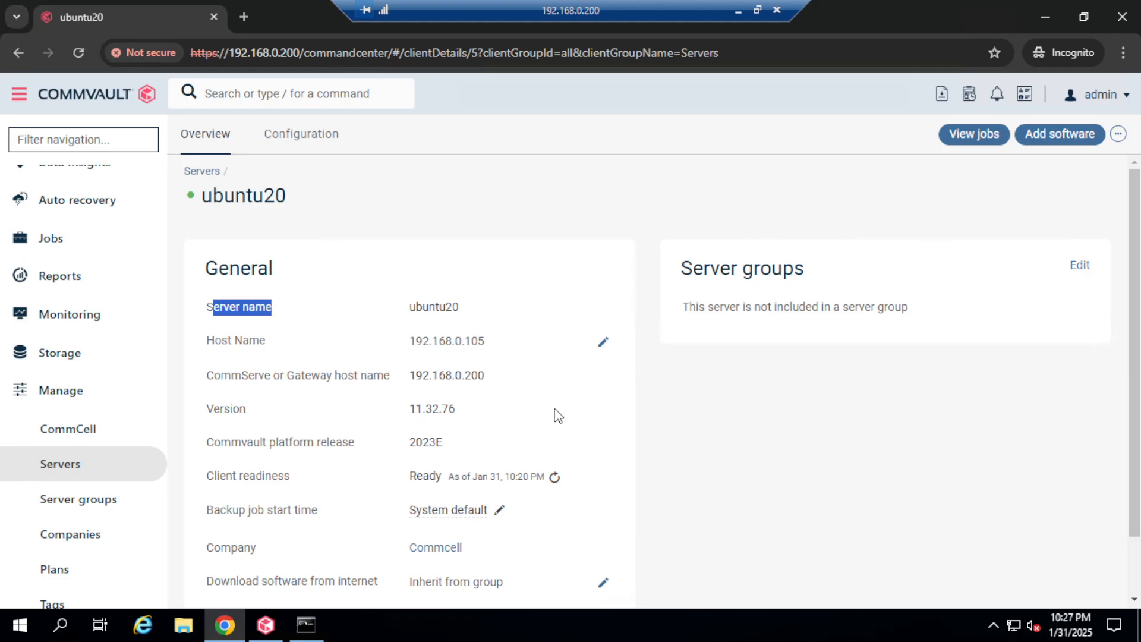
Step: In CommCell Console, open the Client Computer Properties of the ubuntu20 client
left_click(266, 624)
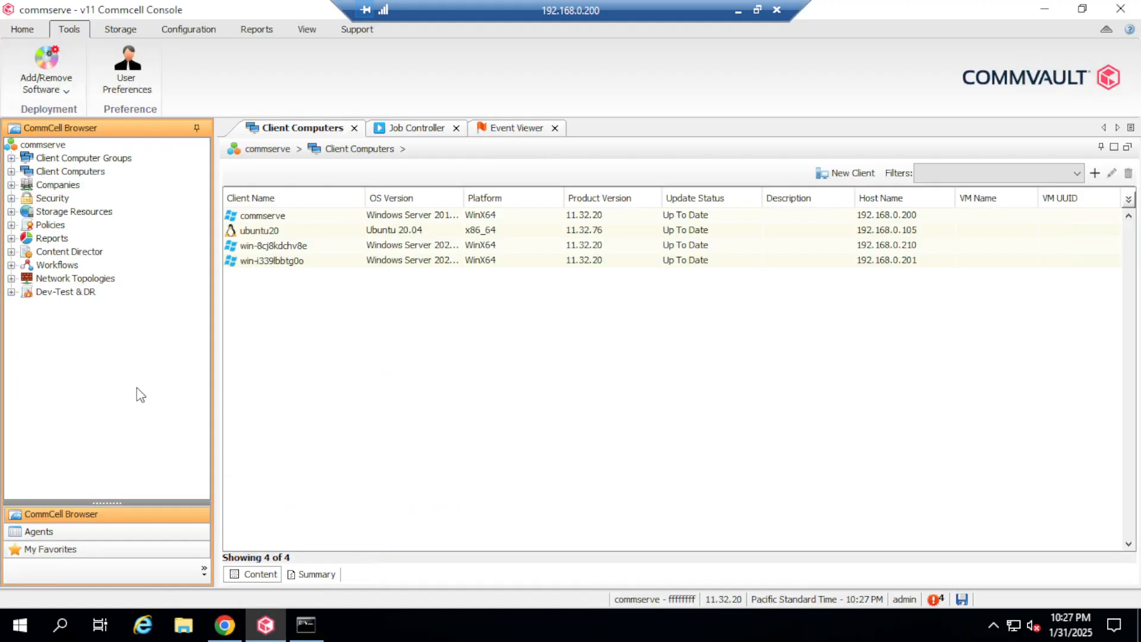
double_click(95, 174)
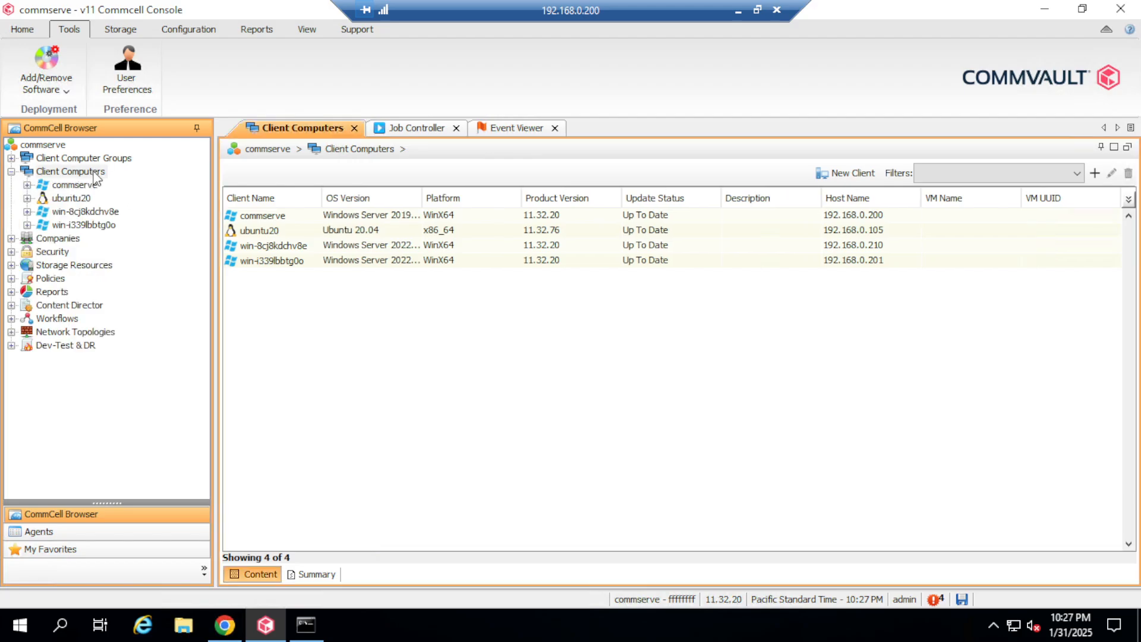
left_click(287, 236)
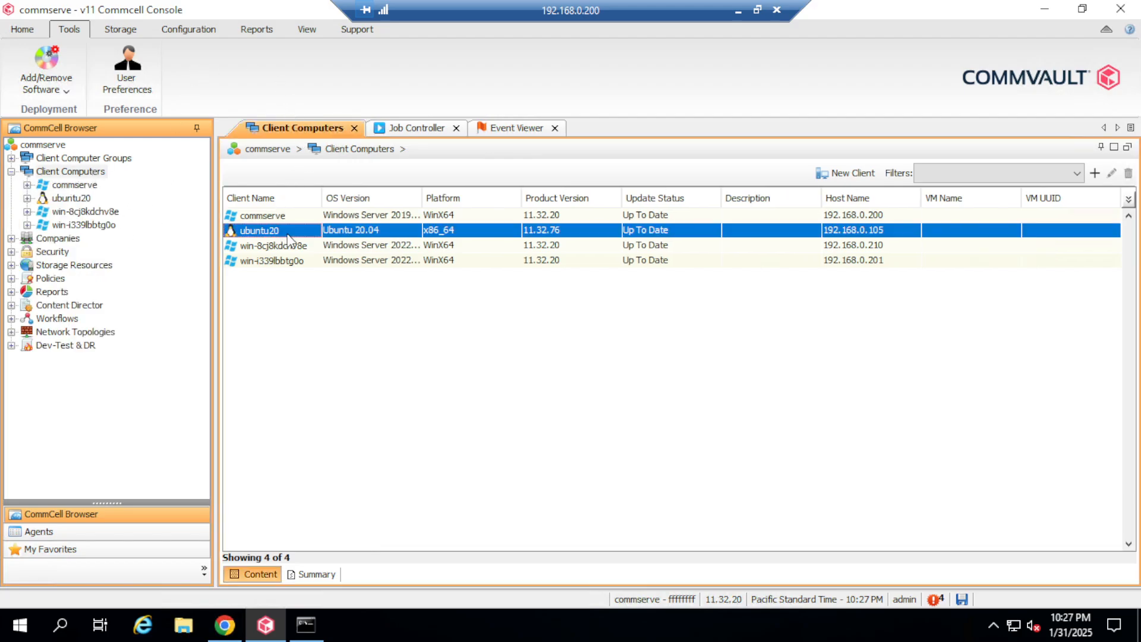
right_click(292, 235)
left_click(344, 315)
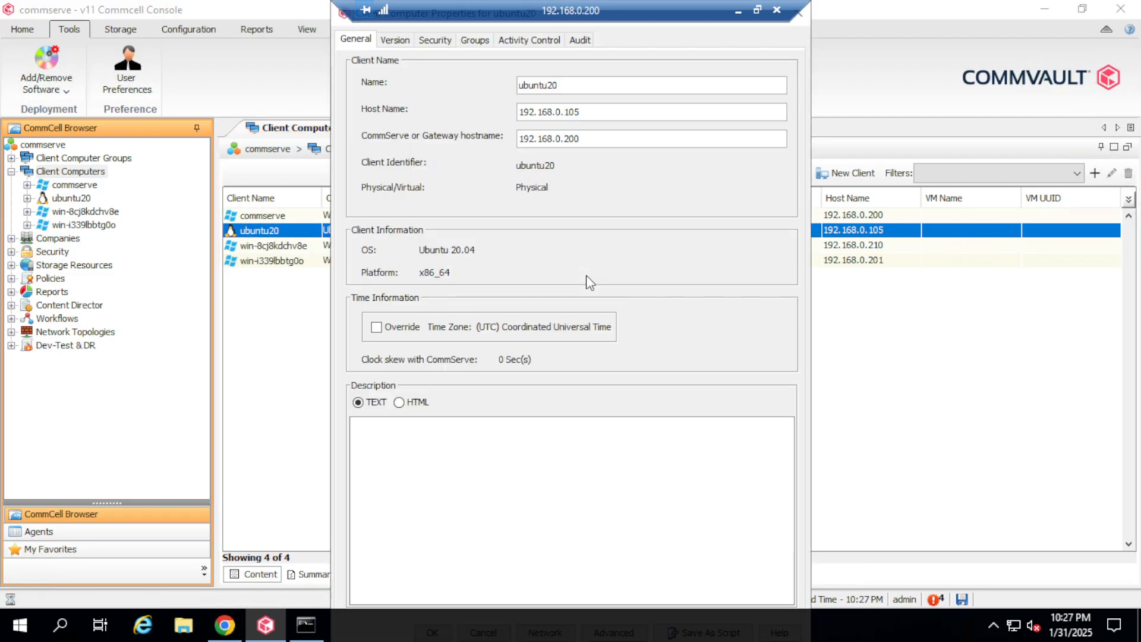
Step: Replace the client name ubuntu20 with linux-client and apply it
left_click_drag(582, 88, 474, 85)
key("BackSpace")
type("linux-client")
left_click_drag(527, 12, 667, 13)
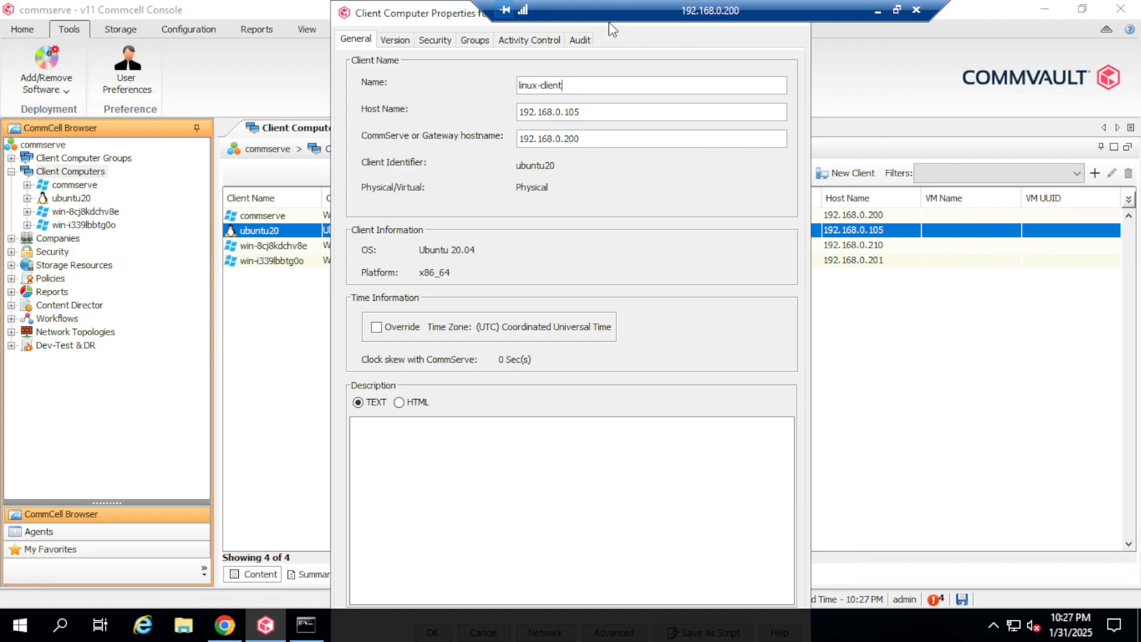
left_click_drag(416, 13, 400, 68)
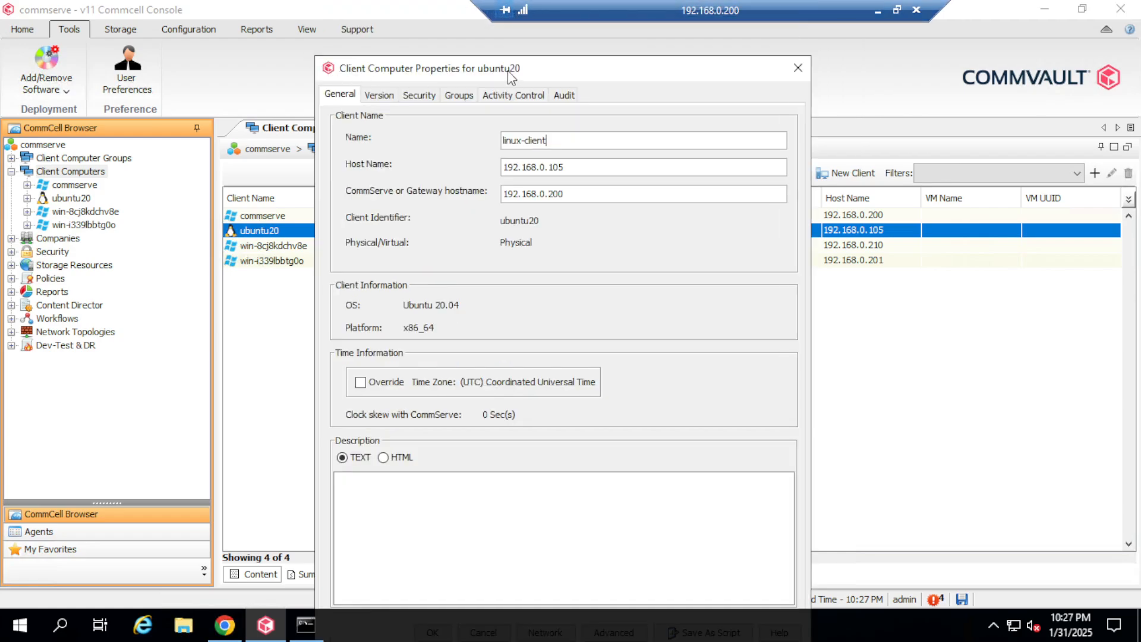
left_click_drag(533, 72, 531, 62)
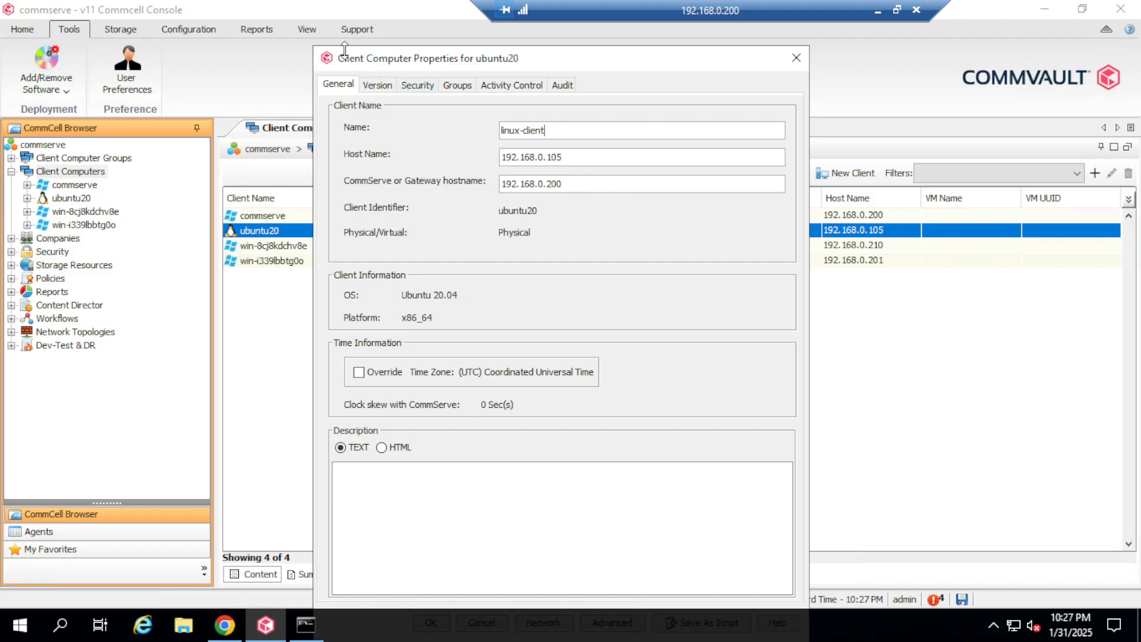
left_click_drag(313, 49, 303, 92)
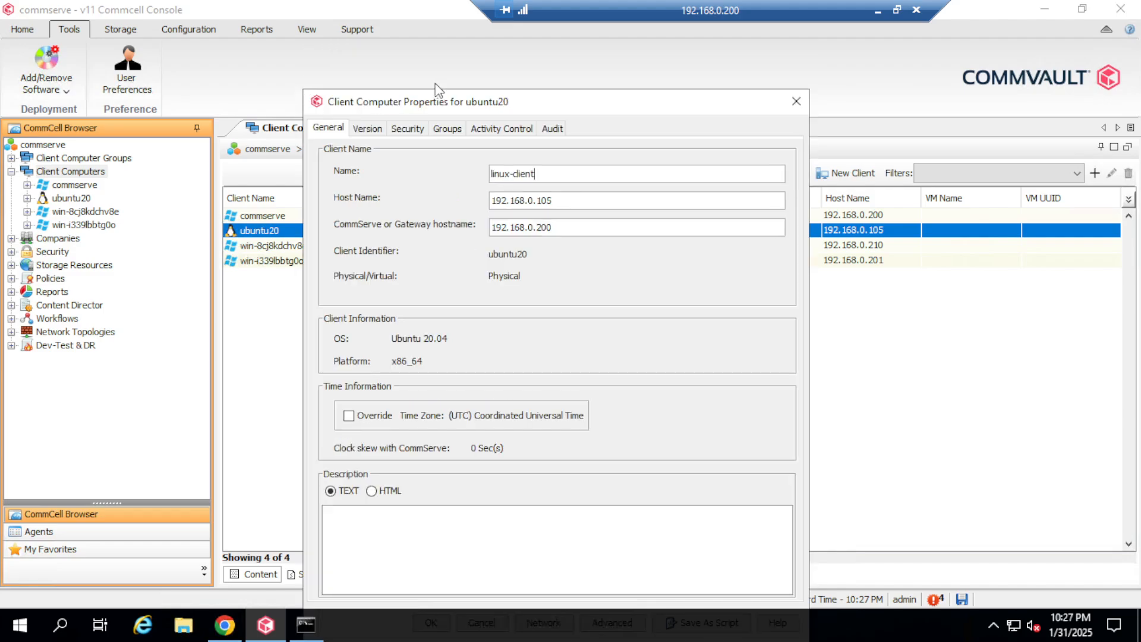
left_click_drag(482, 101, 463, 62)
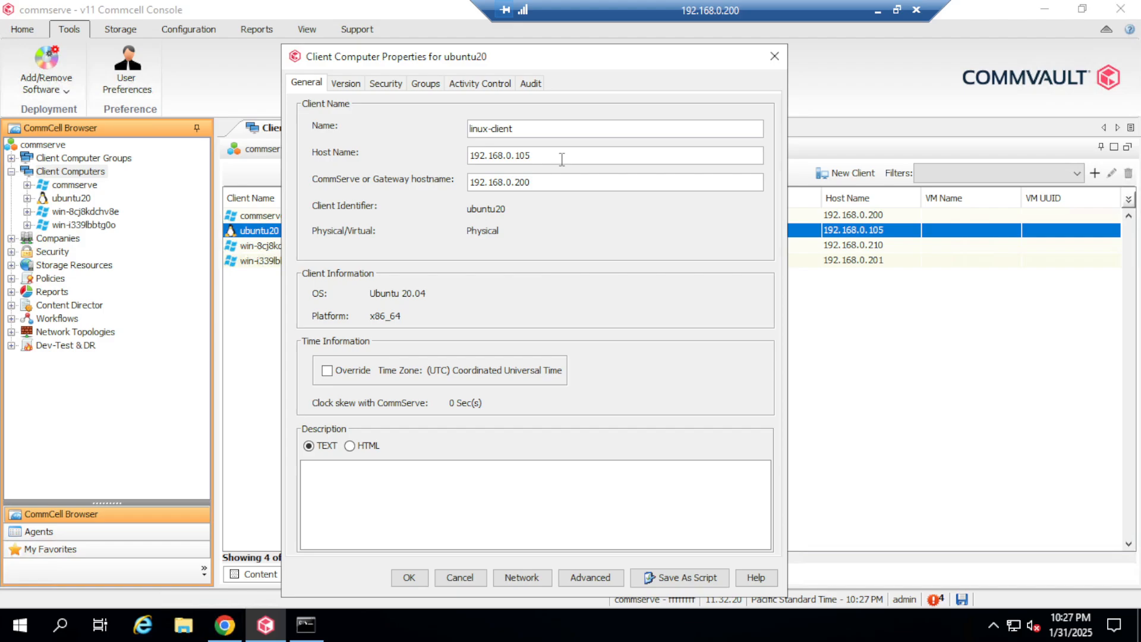
left_click(421, 575)
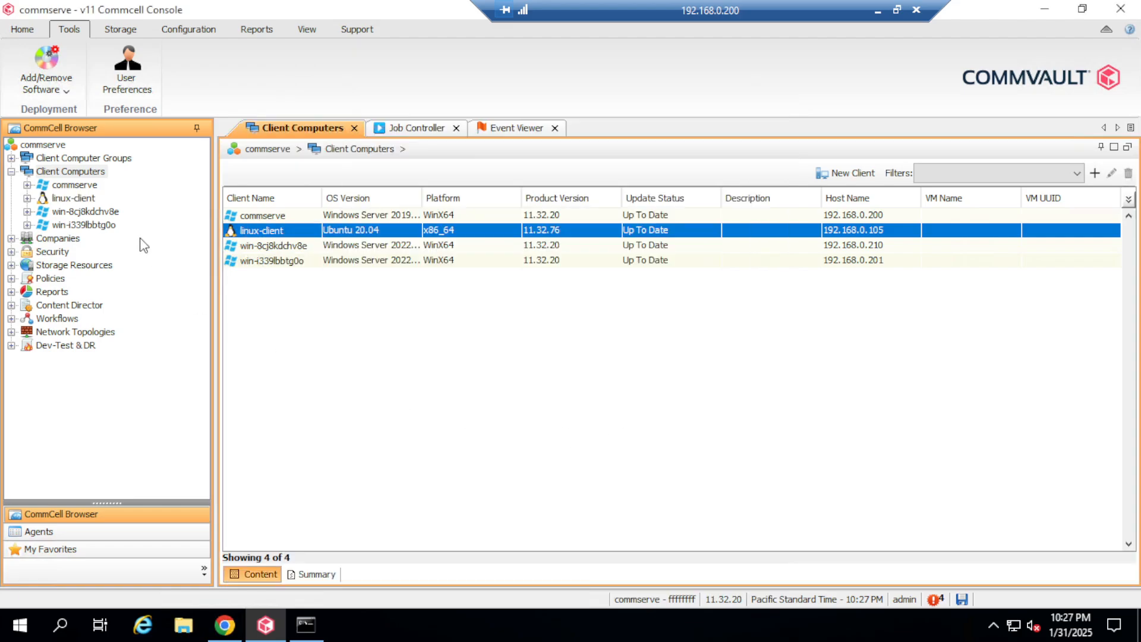
Step: Check the installed software on the win-8cj8kdchv8e client
left_click(278, 246)
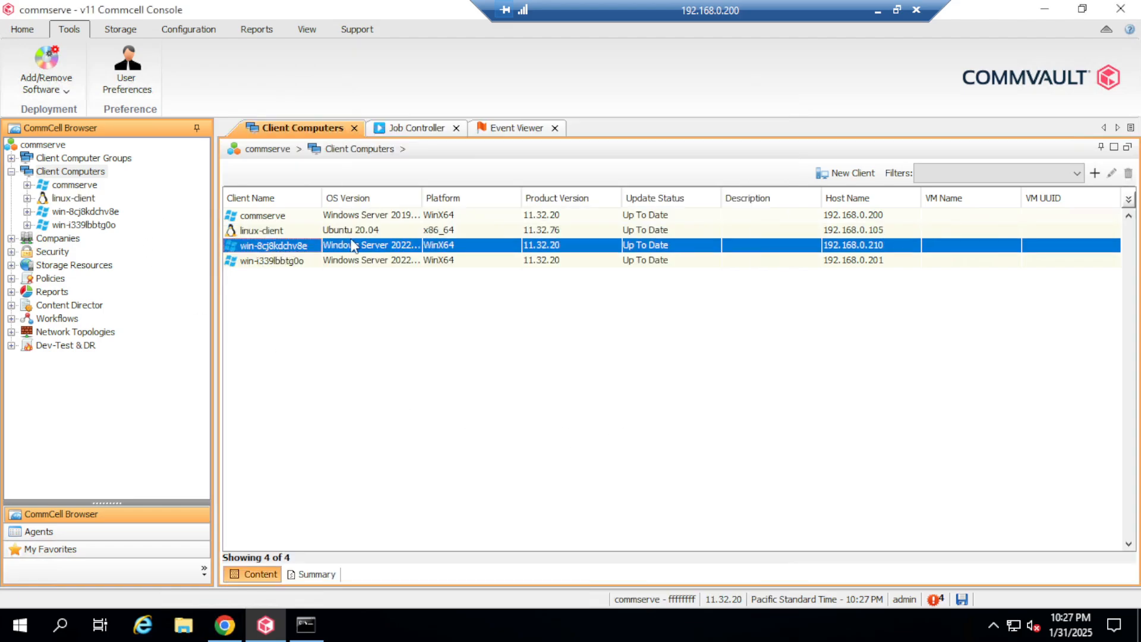
left_click_drag(421, 201, 449, 200)
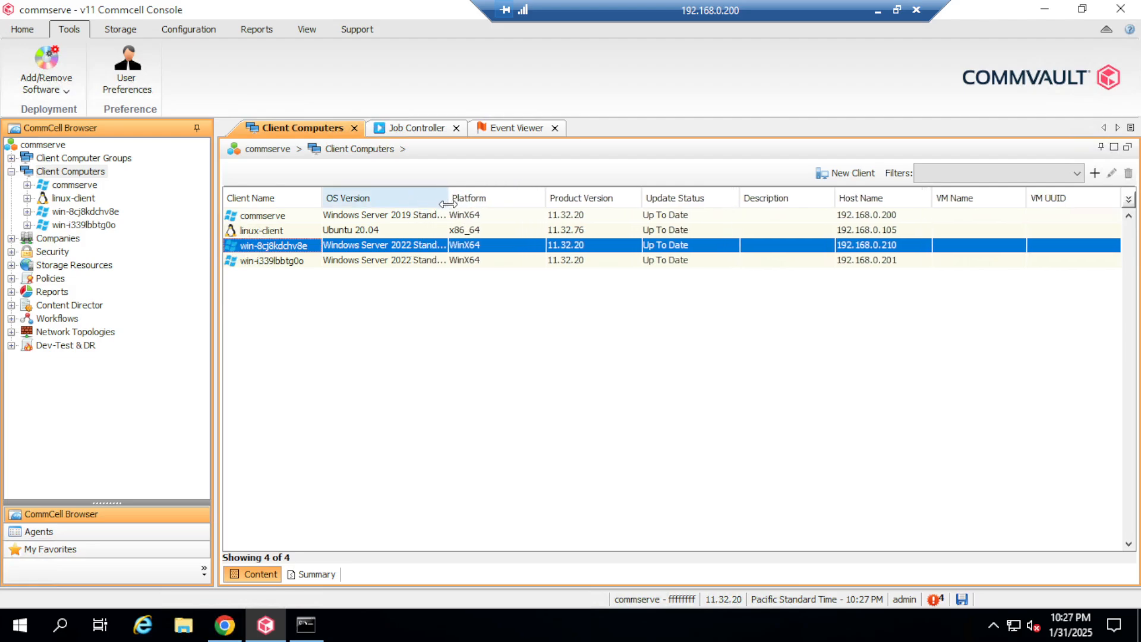
right_click(304, 246)
mouse_move(361, 268)
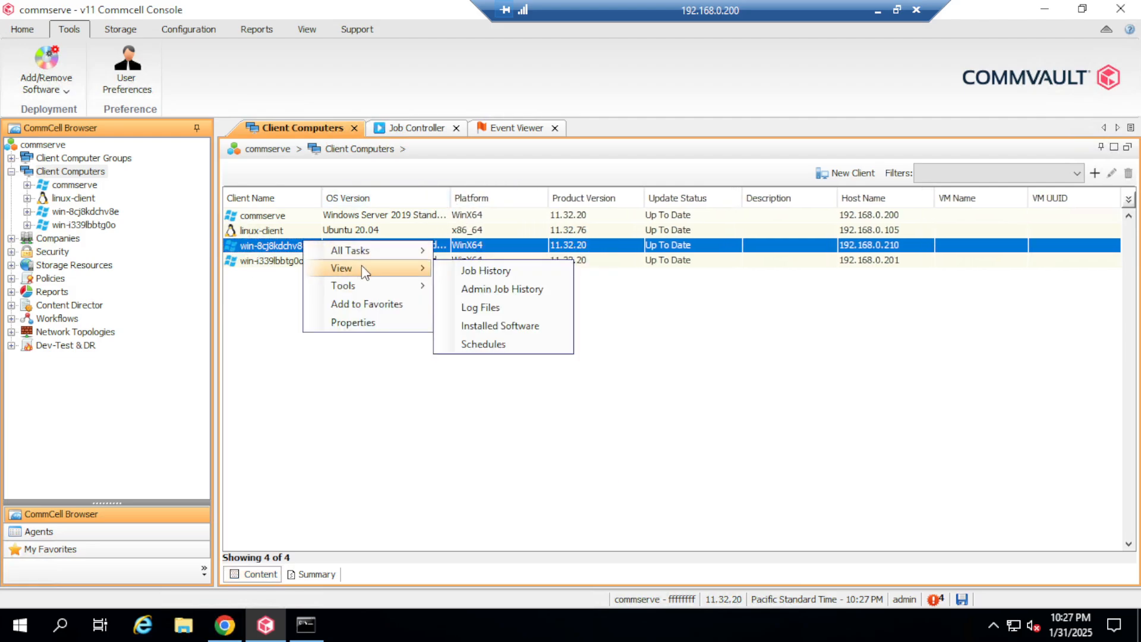
left_click(513, 333)
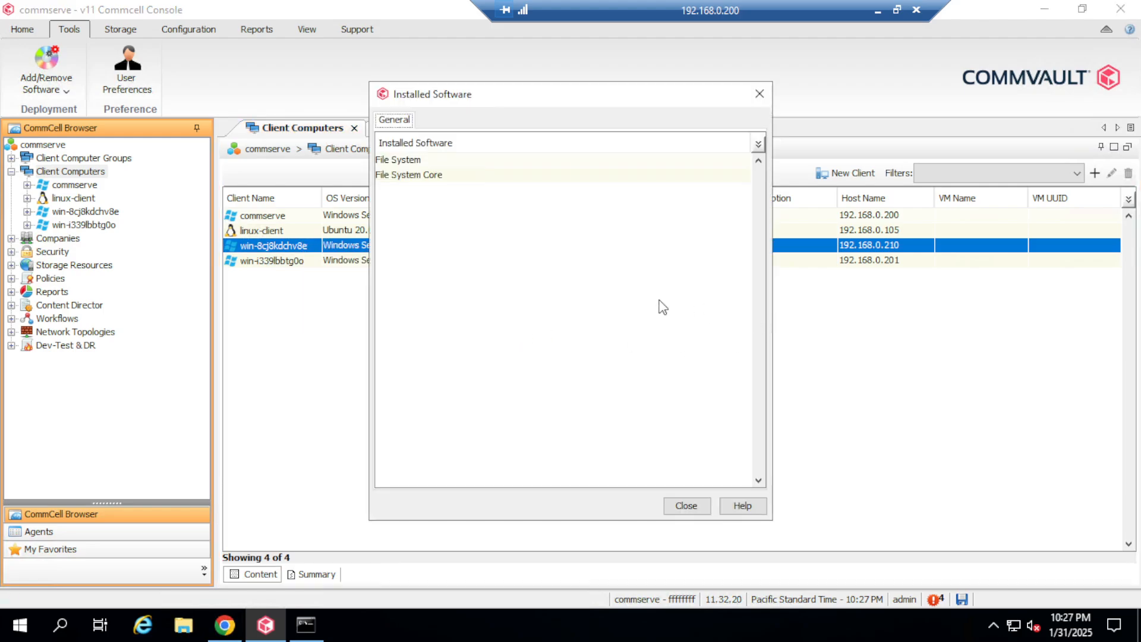
left_click(759, 94)
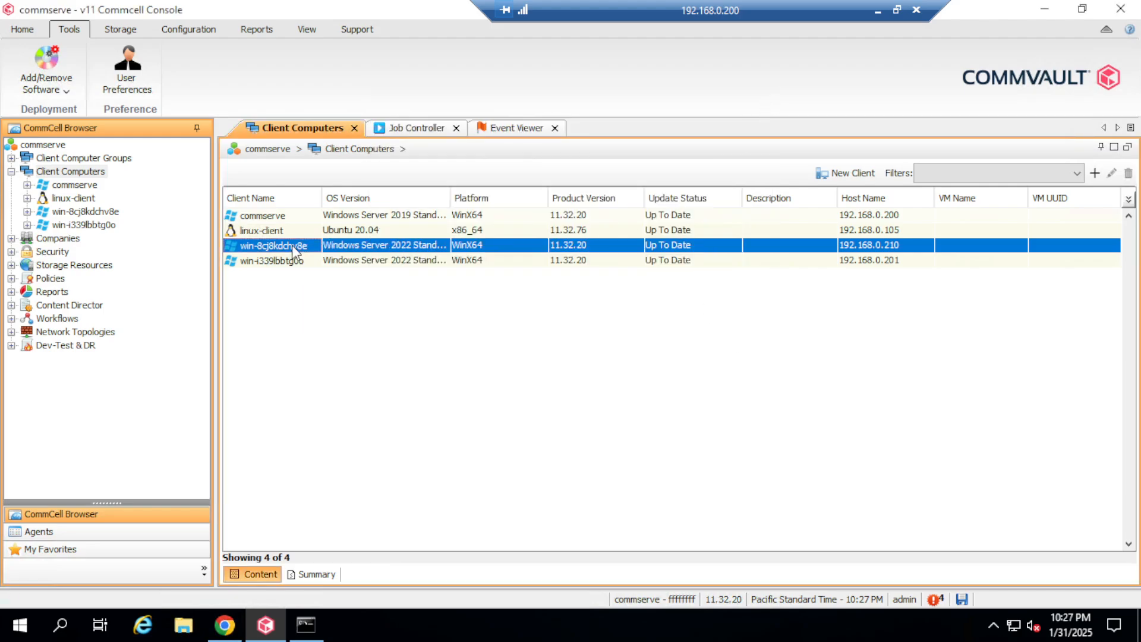
Step: Rename the win-8cj8kdchv8e client to windows-client in its properties
right_click(297, 248)
left_click(366, 328)
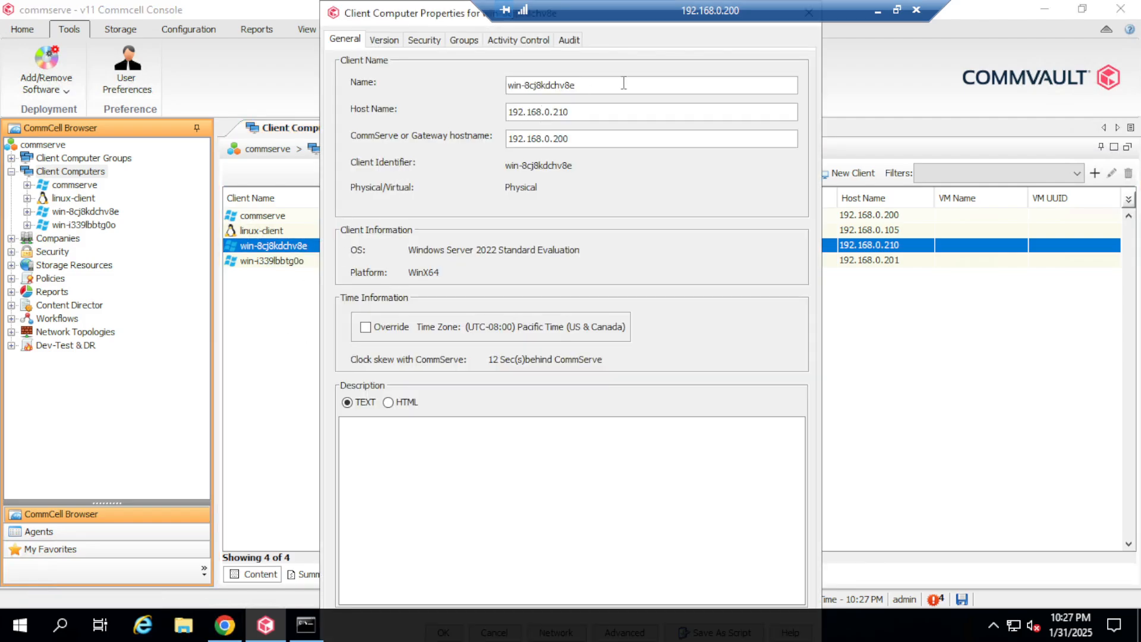
type("windows-client")
left_click_drag(320, 5, 313, 74)
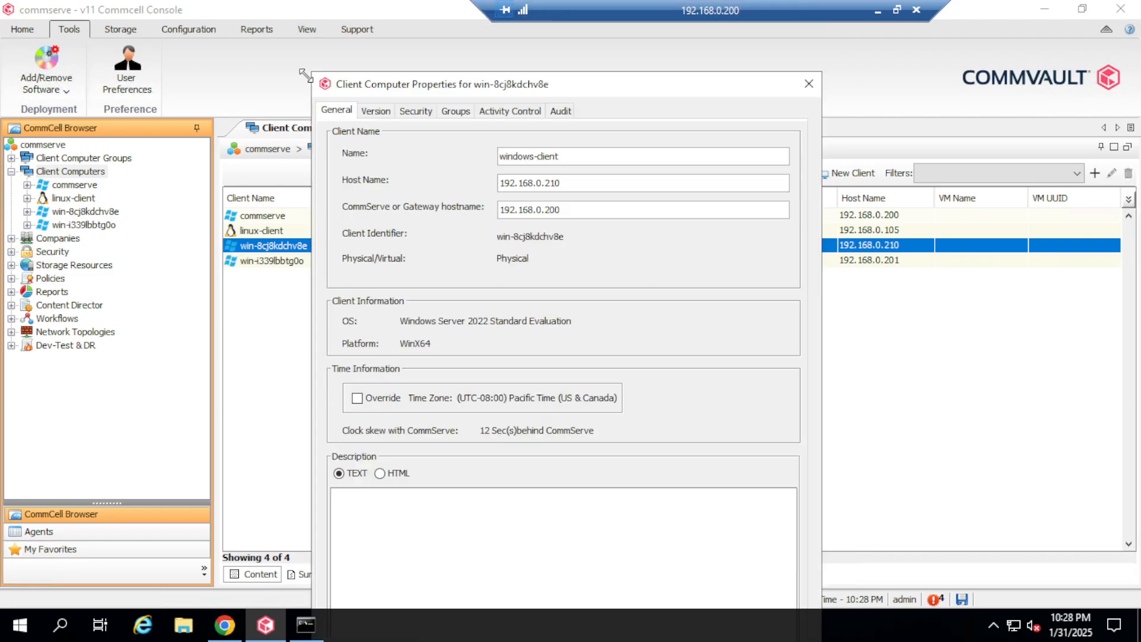
left_click_drag(516, 92, 541, 47)
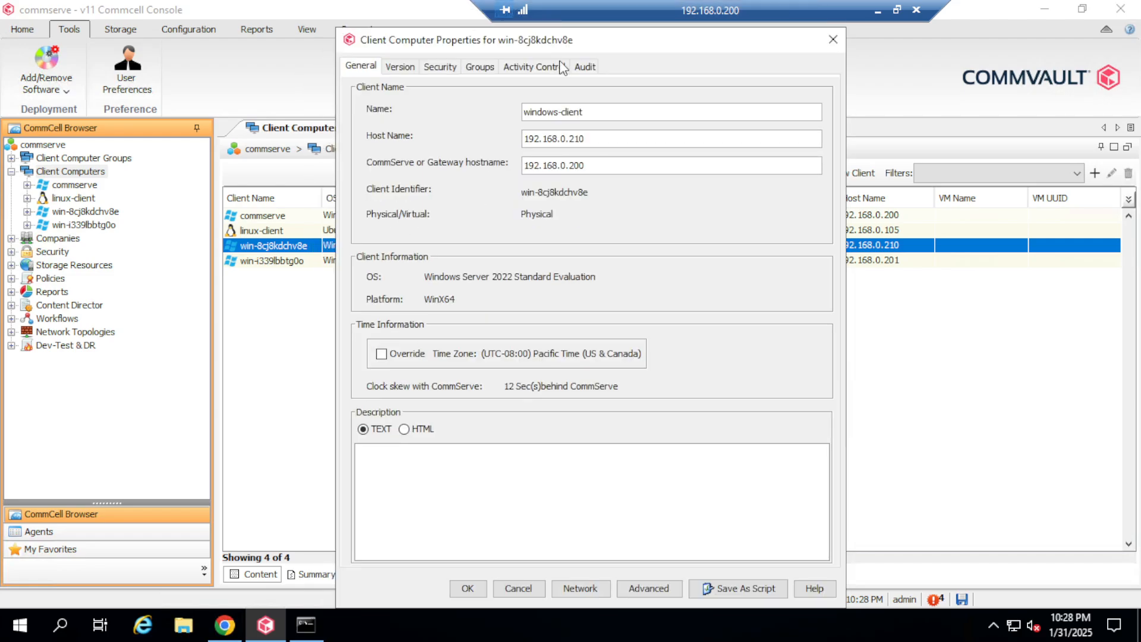
left_click(467, 588)
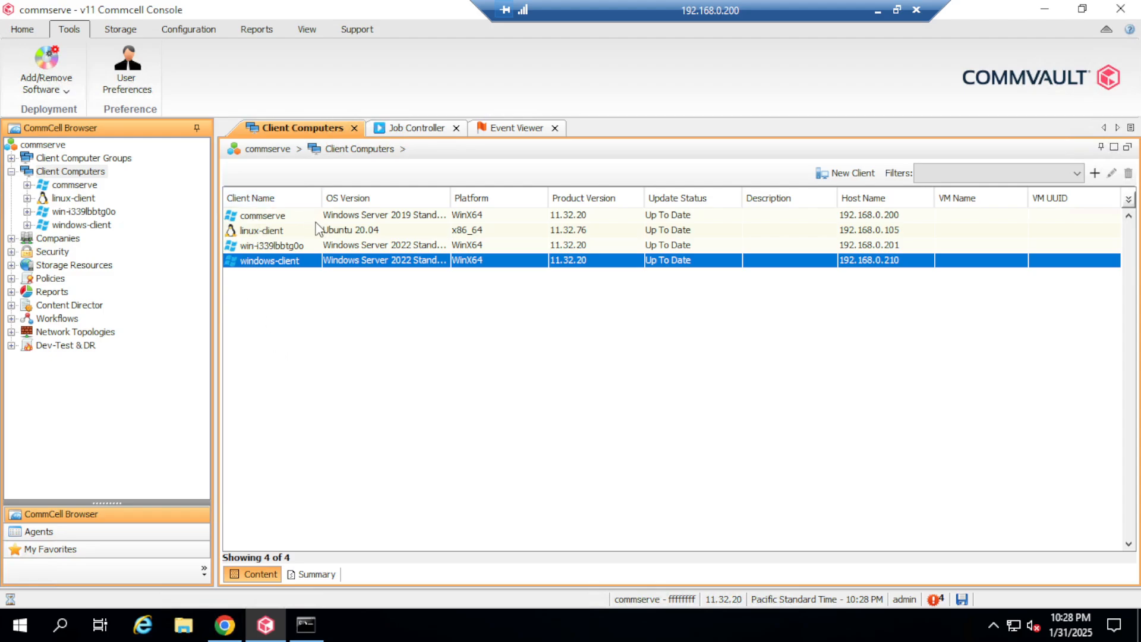
left_click(285, 247)
Step: Confirm MediaAgent appears in win-i339lbbtg0o's installed software list
right_click(290, 247)
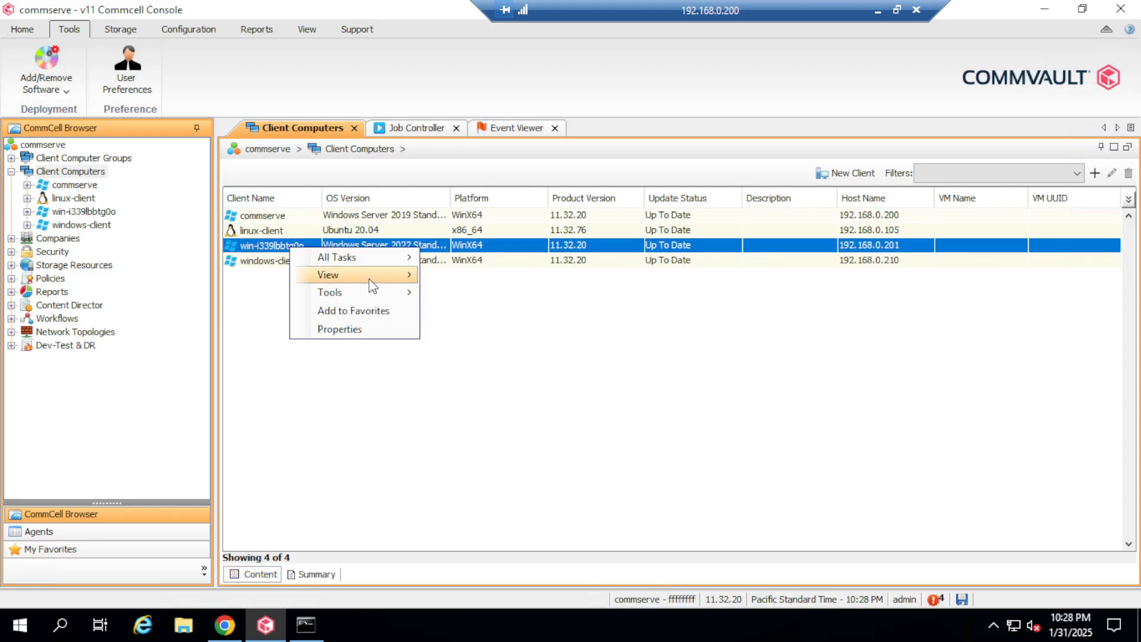
mouse_move(369, 280)
left_click(485, 329)
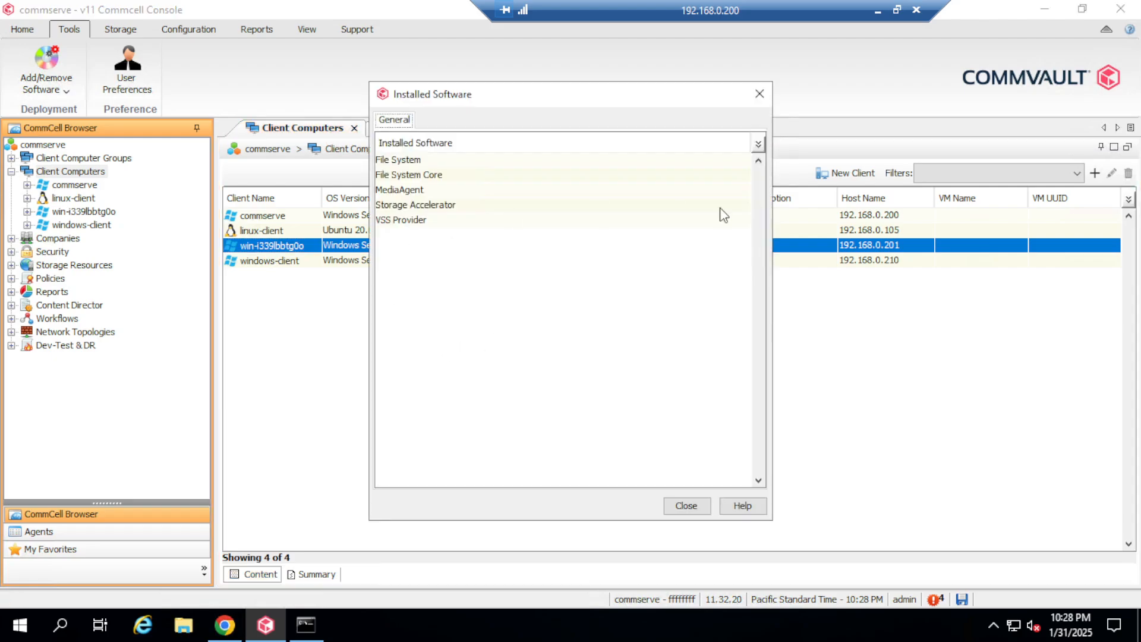
left_click(428, 191)
left_click(760, 94)
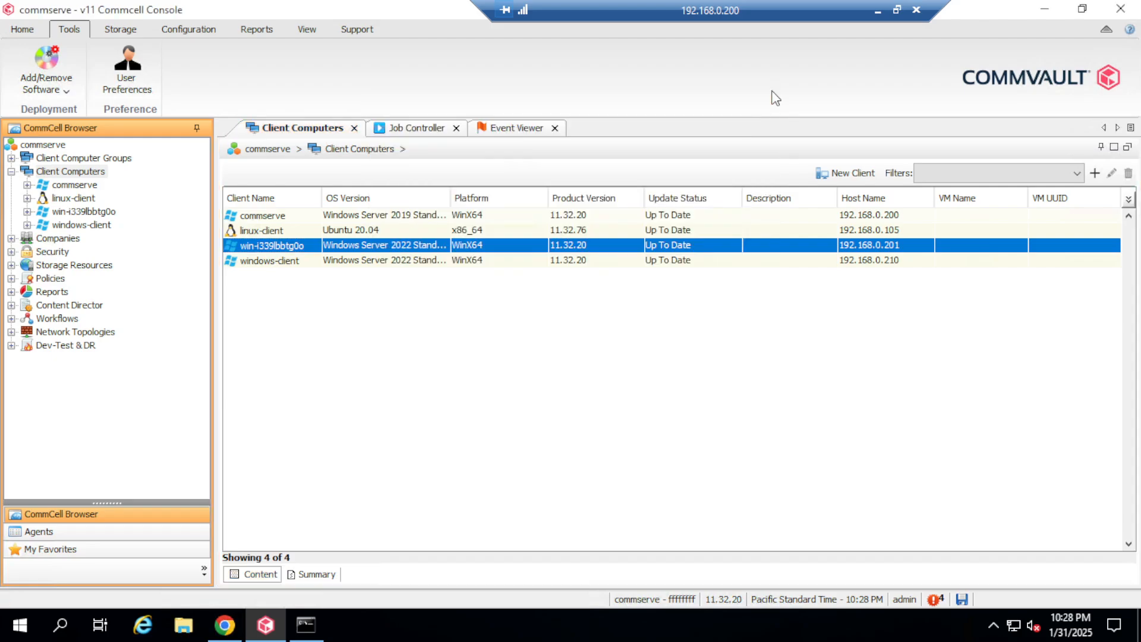
Step: Rename the win-i339lbbtg0o client to windows-MediaAgent in its properties
right_click(301, 249)
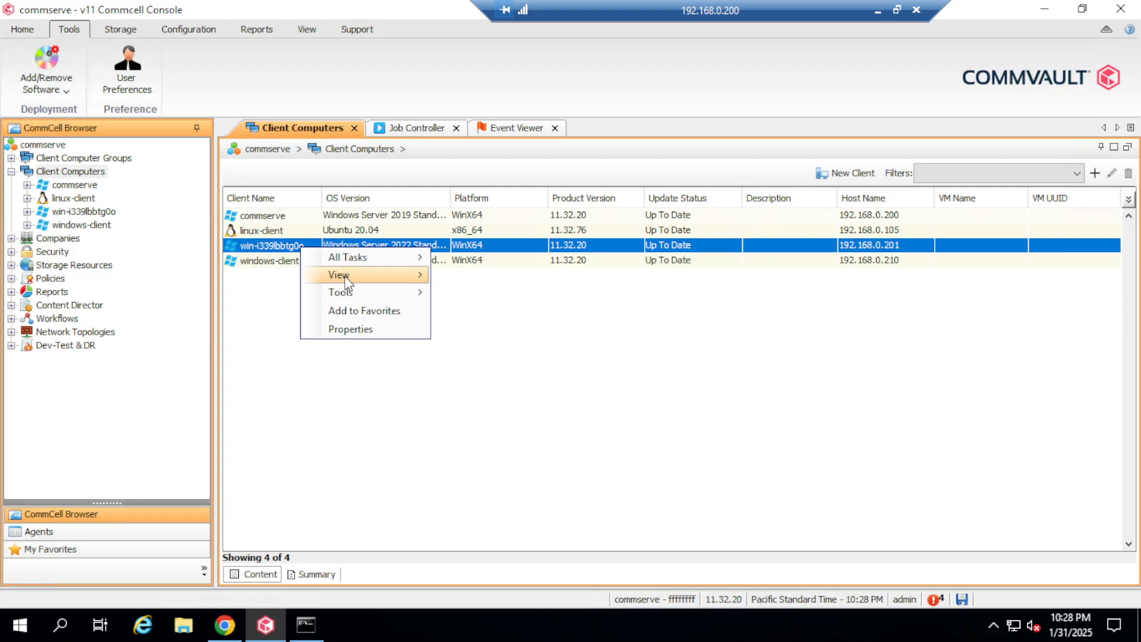
left_click(376, 330)
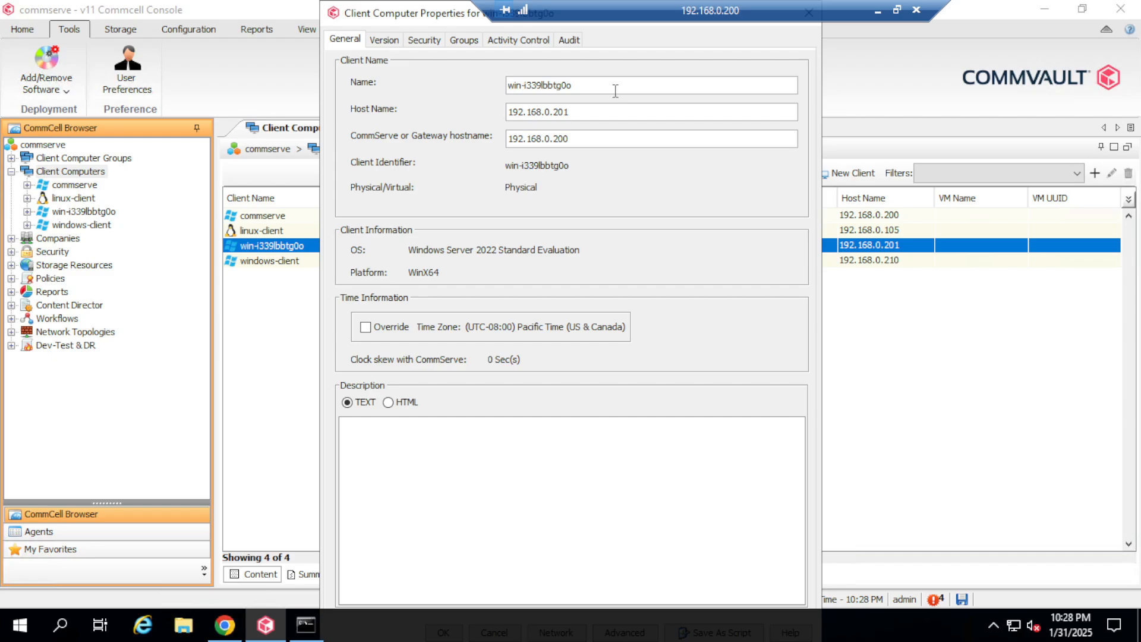
left_click_drag(585, 86, 453, 92)
type("windows-MediaAgent")
left_click_drag(437, 23, 510, 48)
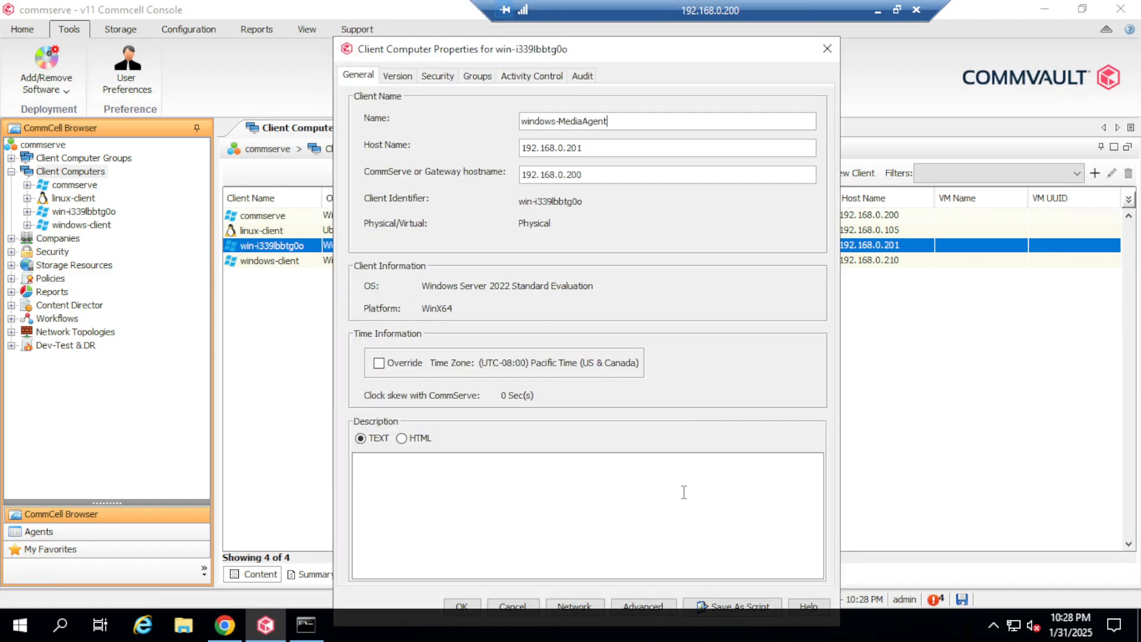
left_click(463, 606)
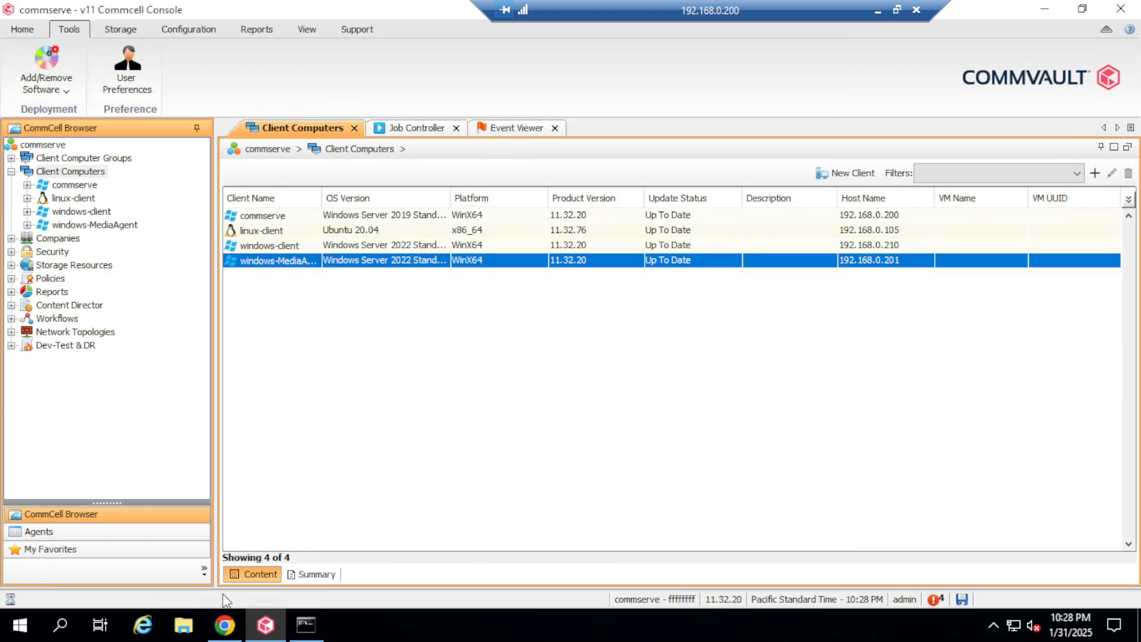
Step: Back in Command Center, list servers of all types: commserve, linux-client, windows-client, windows-MediaAgent
left_click(225, 624)
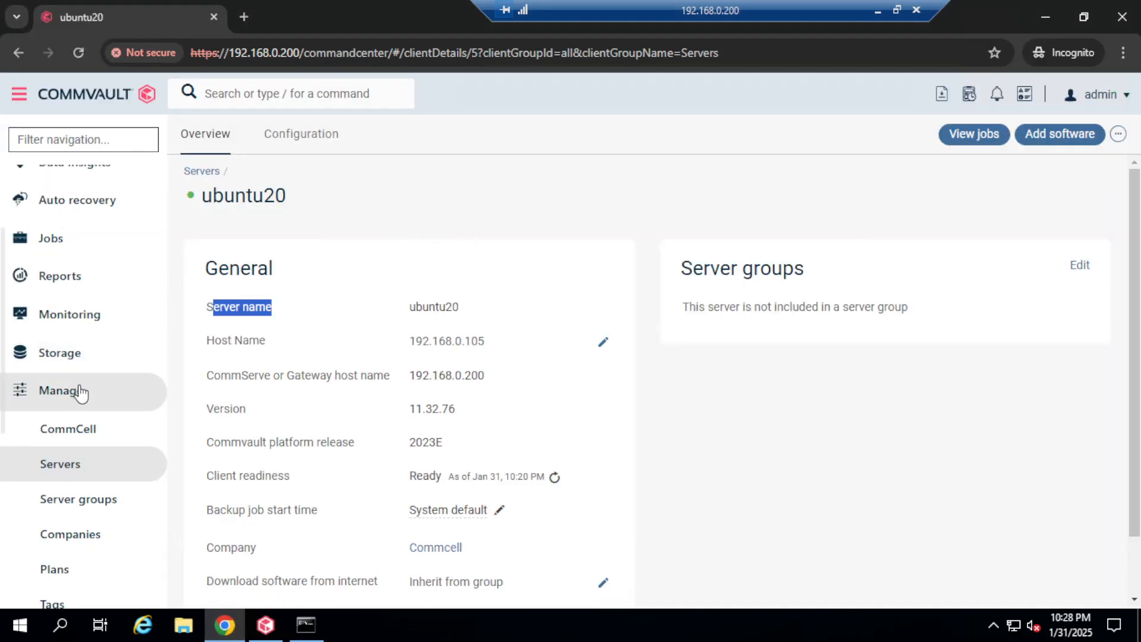
left_click(877, 10)
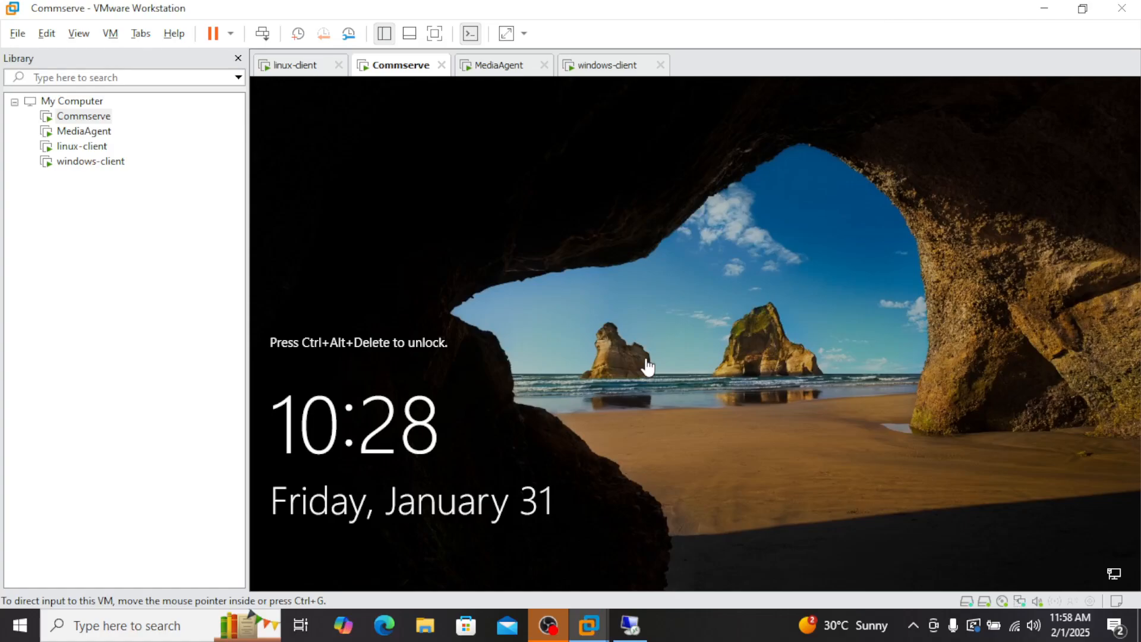
left_click(631, 625)
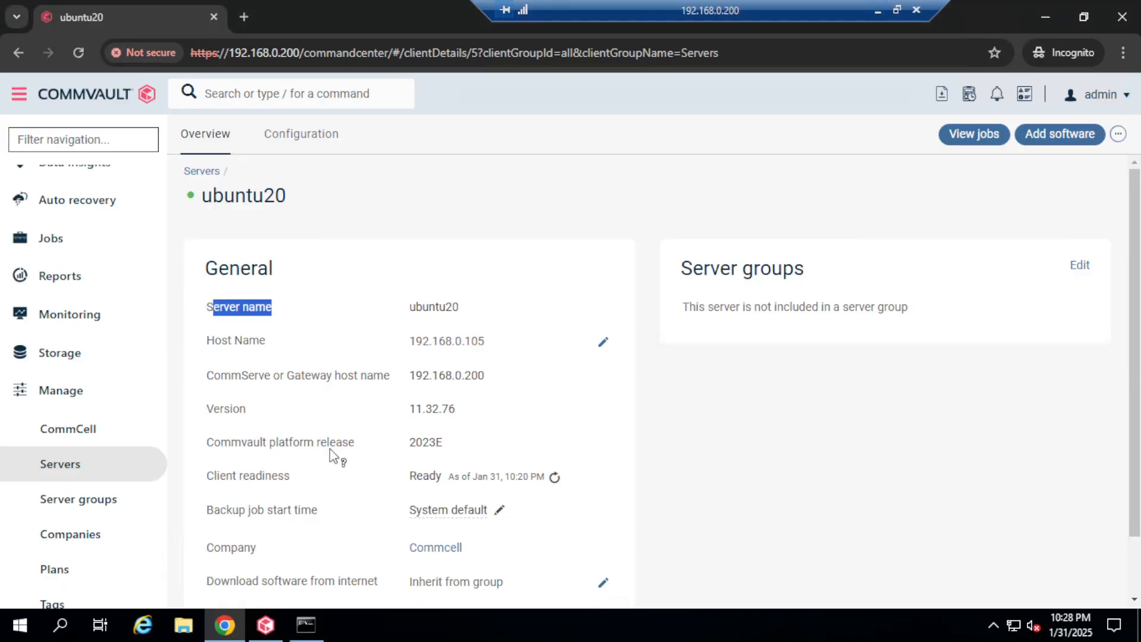
scroll(76, 475, "down", 3)
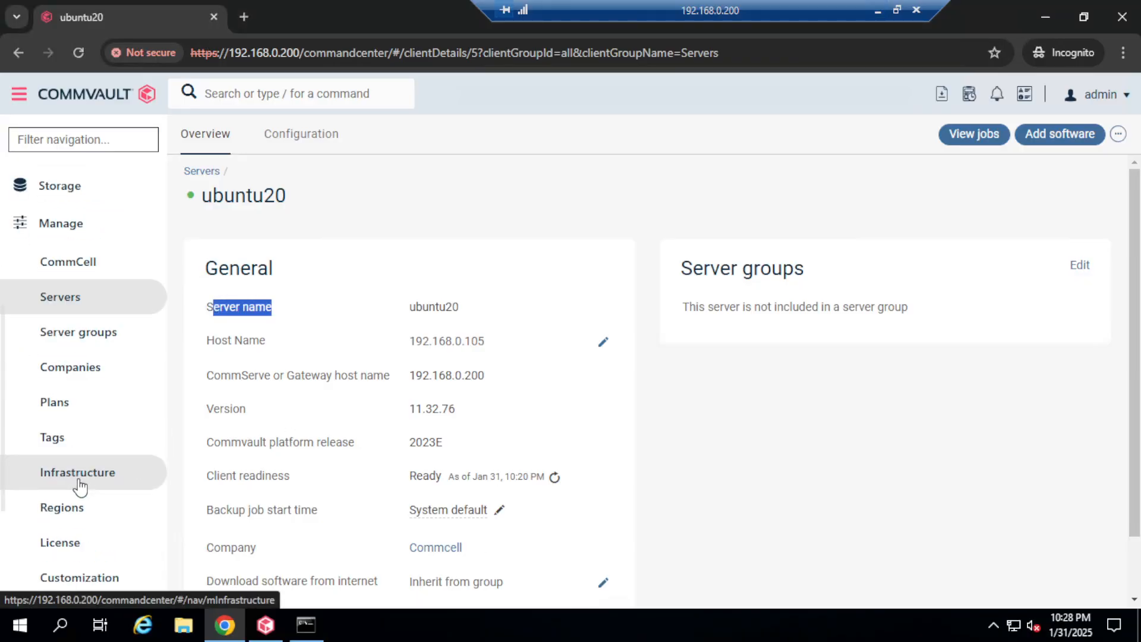
left_click(70, 308)
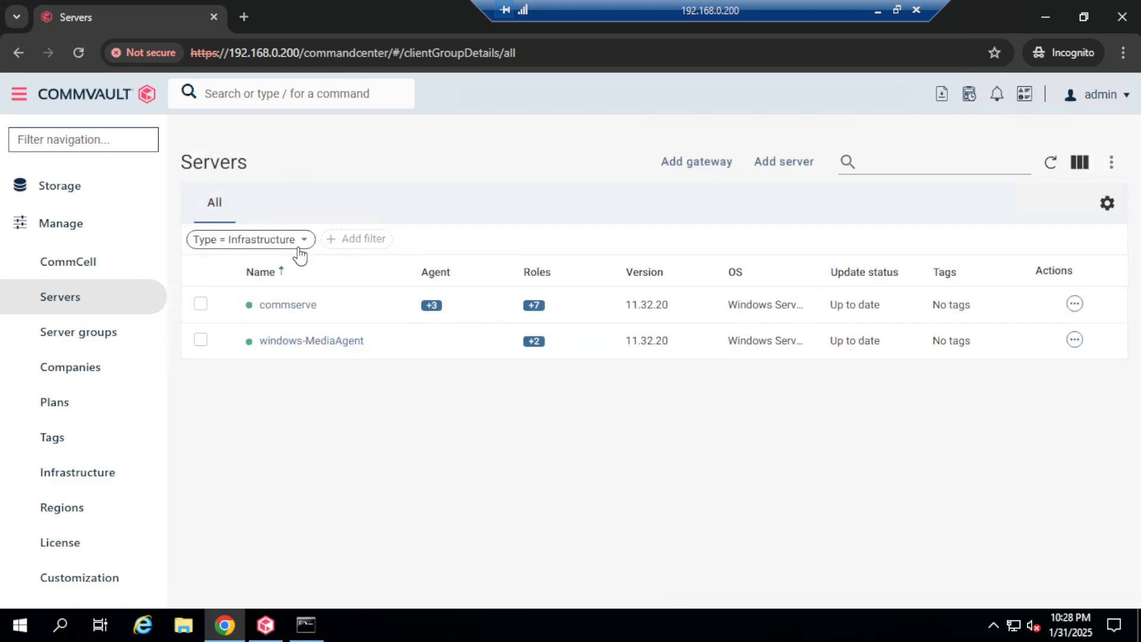
left_click(307, 244)
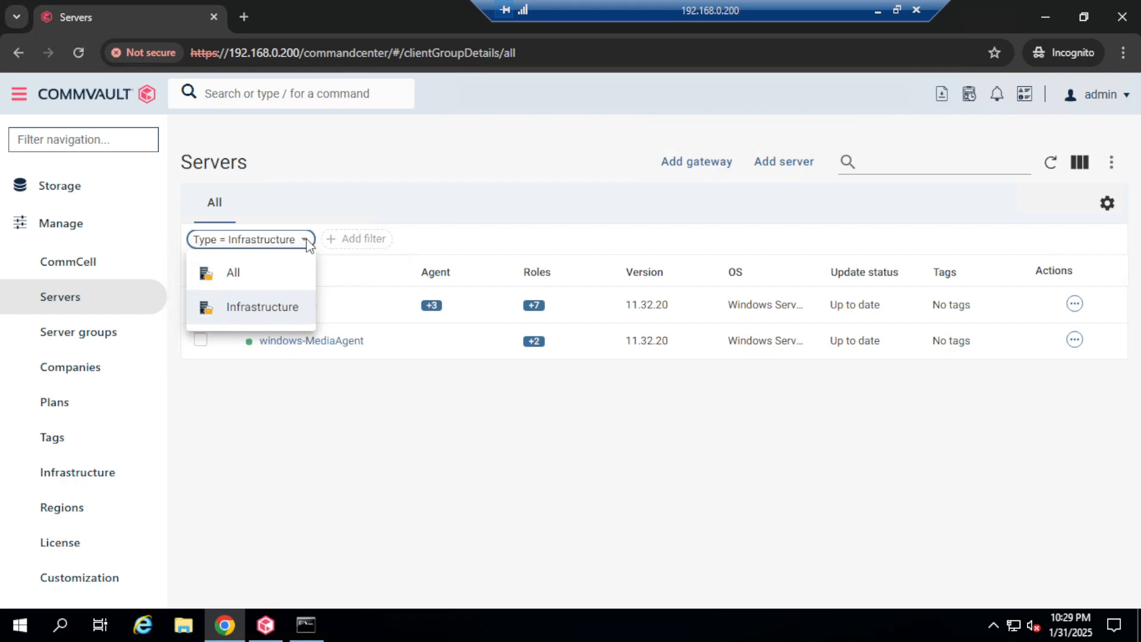
left_click(246, 274)
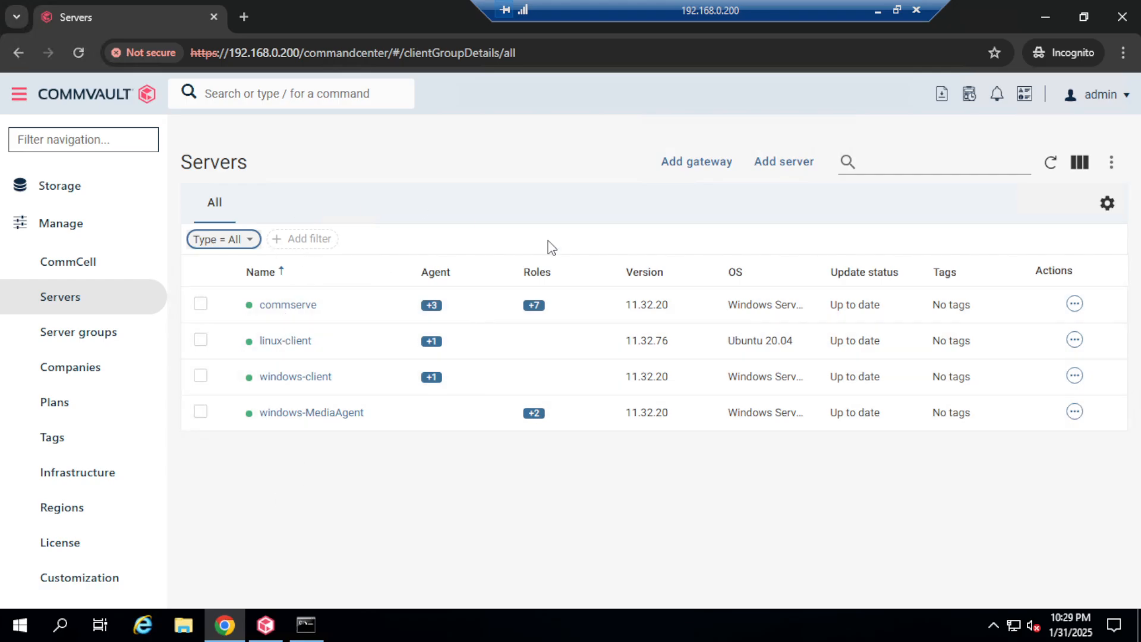
Step: Widen CommCell Console's OS Version column, then return to the MediaAgent virtual machine on the host
left_click(1045, 17)
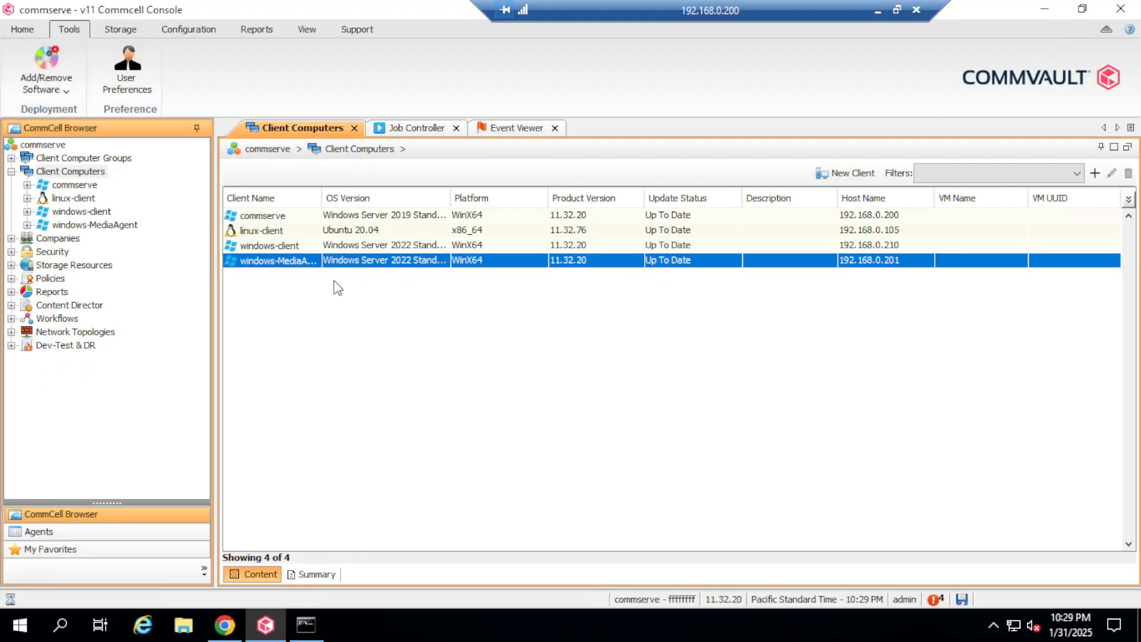
left_click_drag(449, 198, 505, 198)
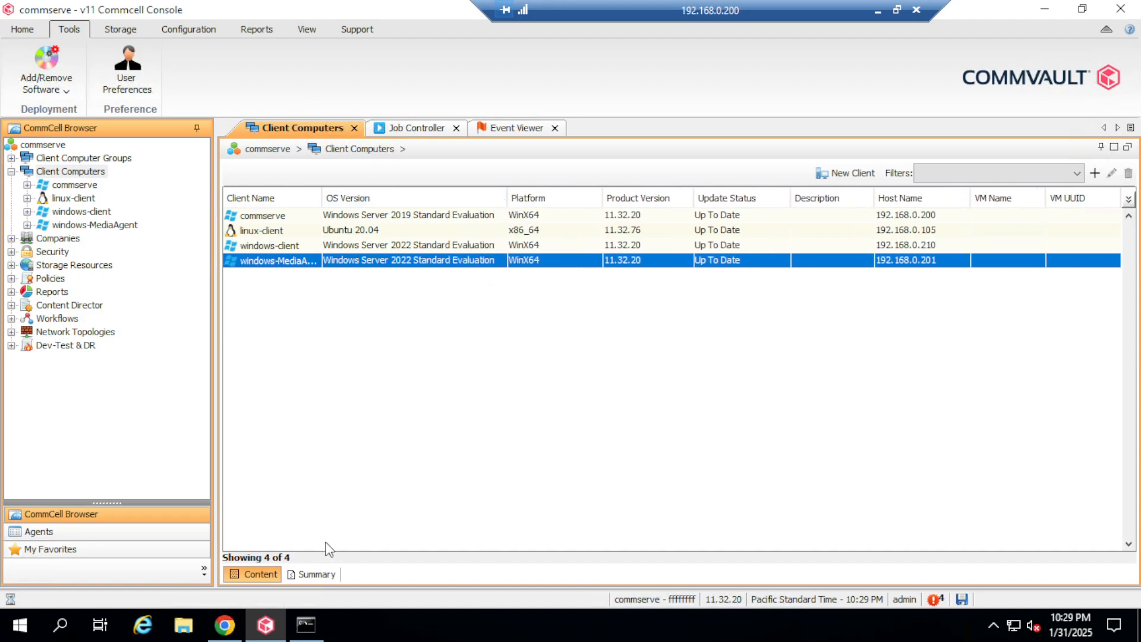
left_click(225, 624)
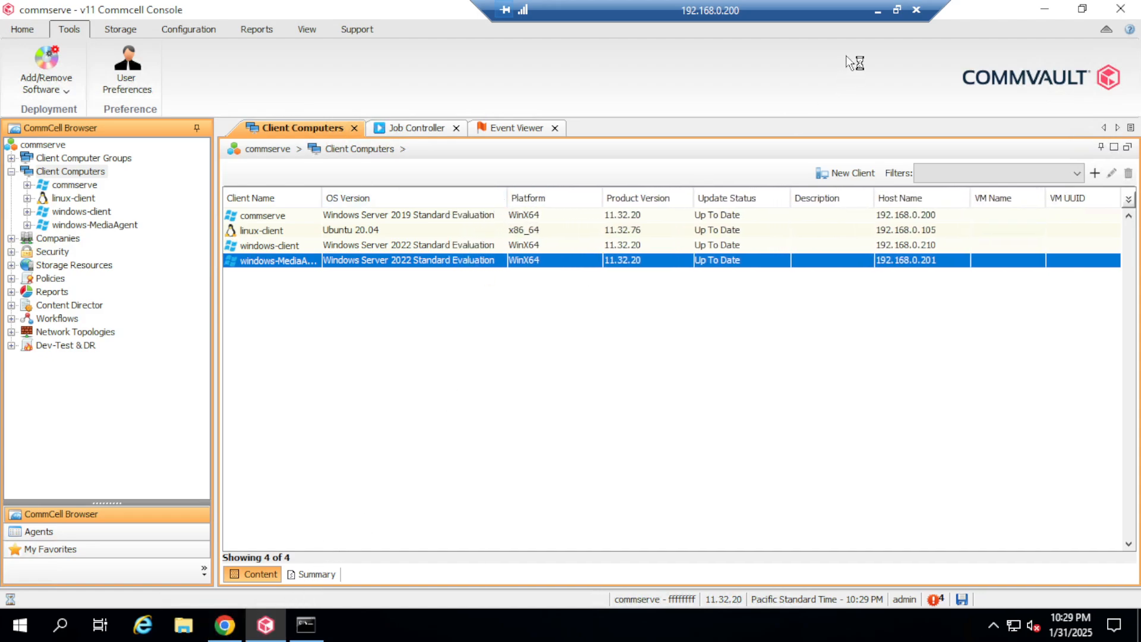
left_click(878, 10)
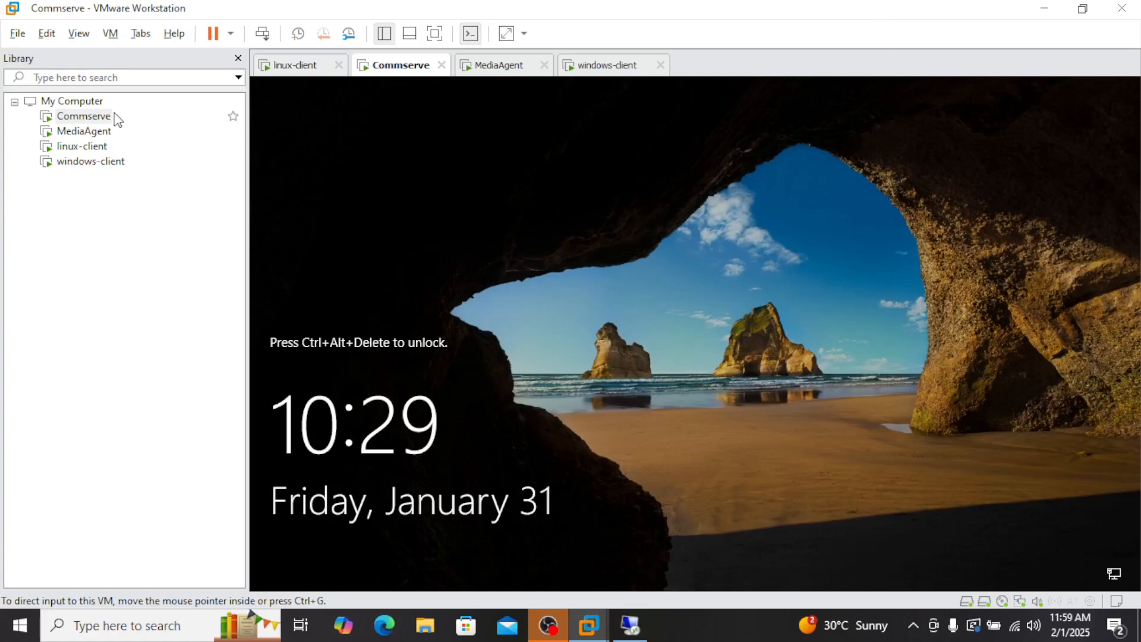
left_click(101, 132)
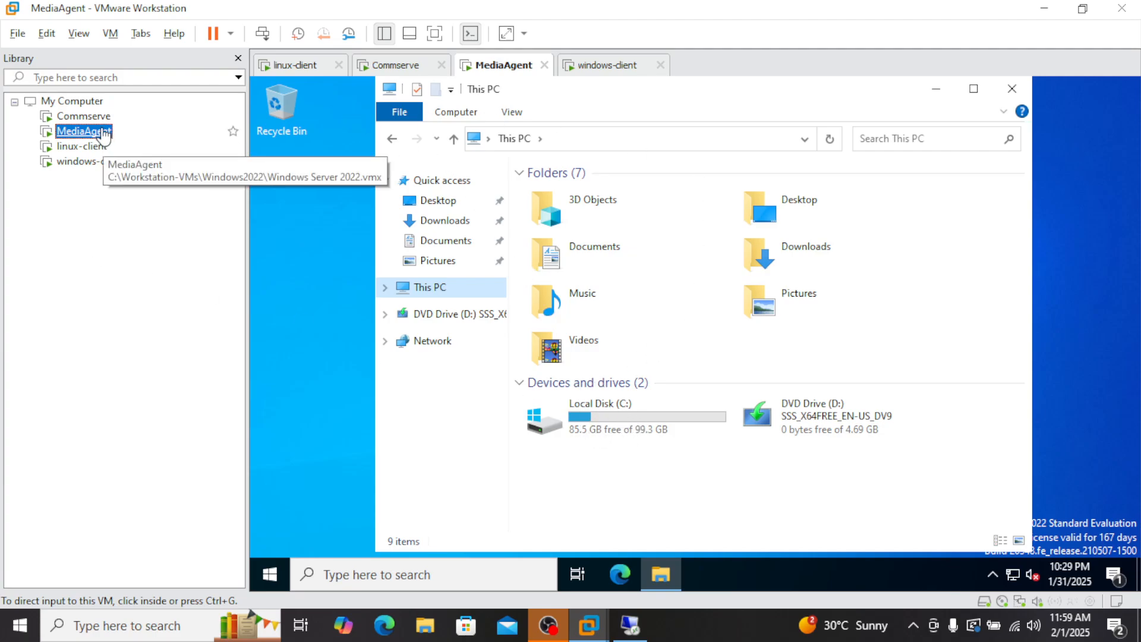
Step: In the MediaAgent VM settings, start adding a new SATA hard disk
right_click(101, 130)
left_click(186, 435)
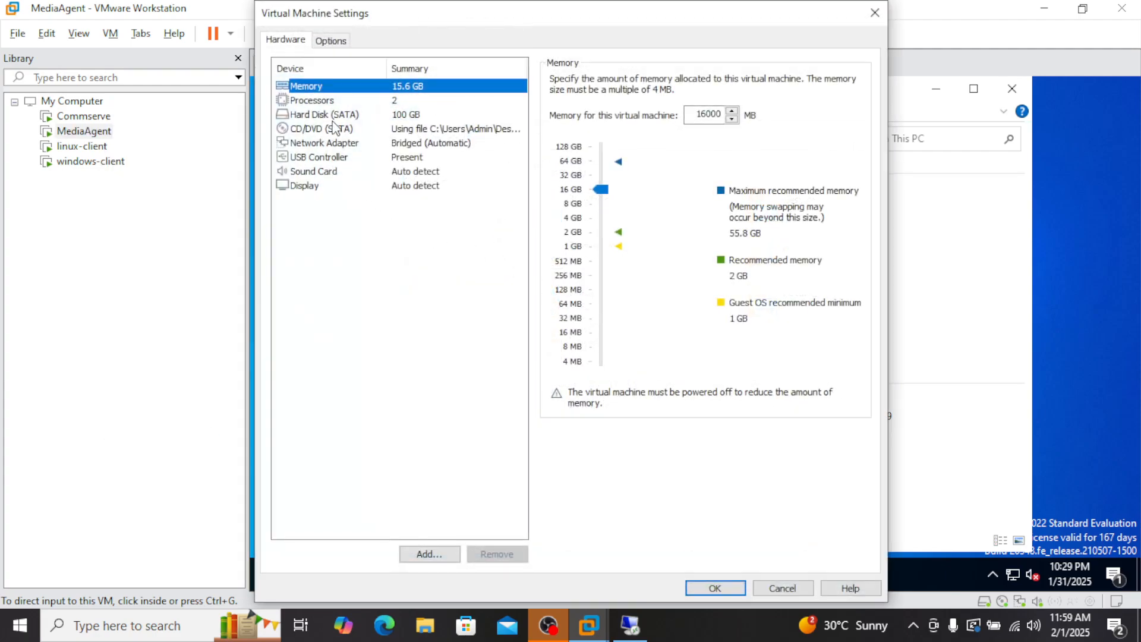
left_click(332, 116)
left_click(439, 554)
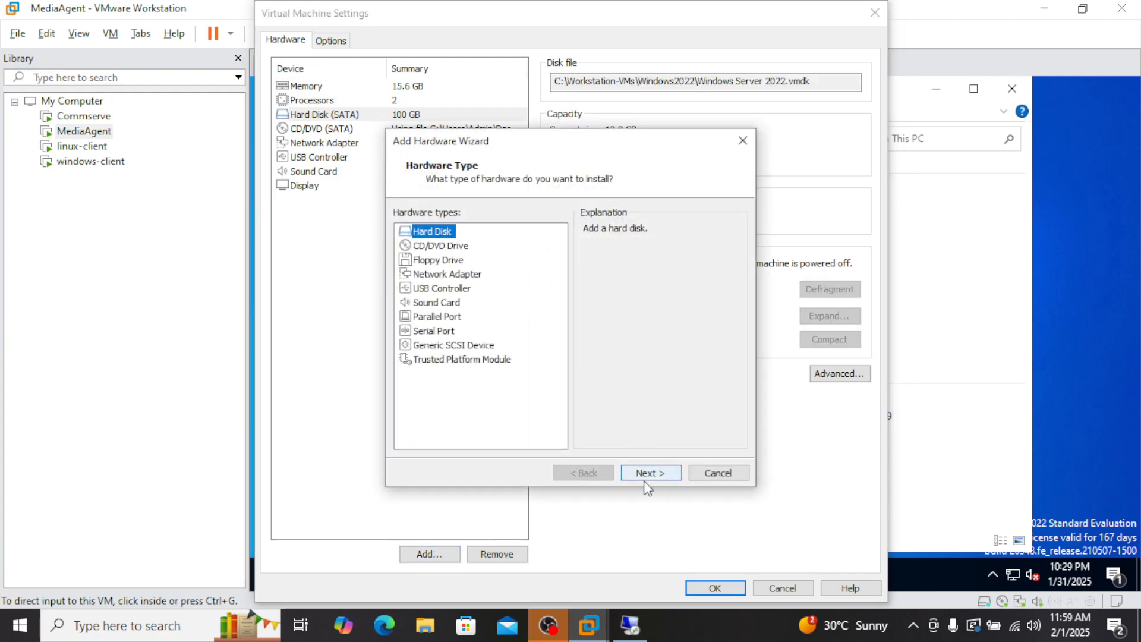
left_click(645, 479)
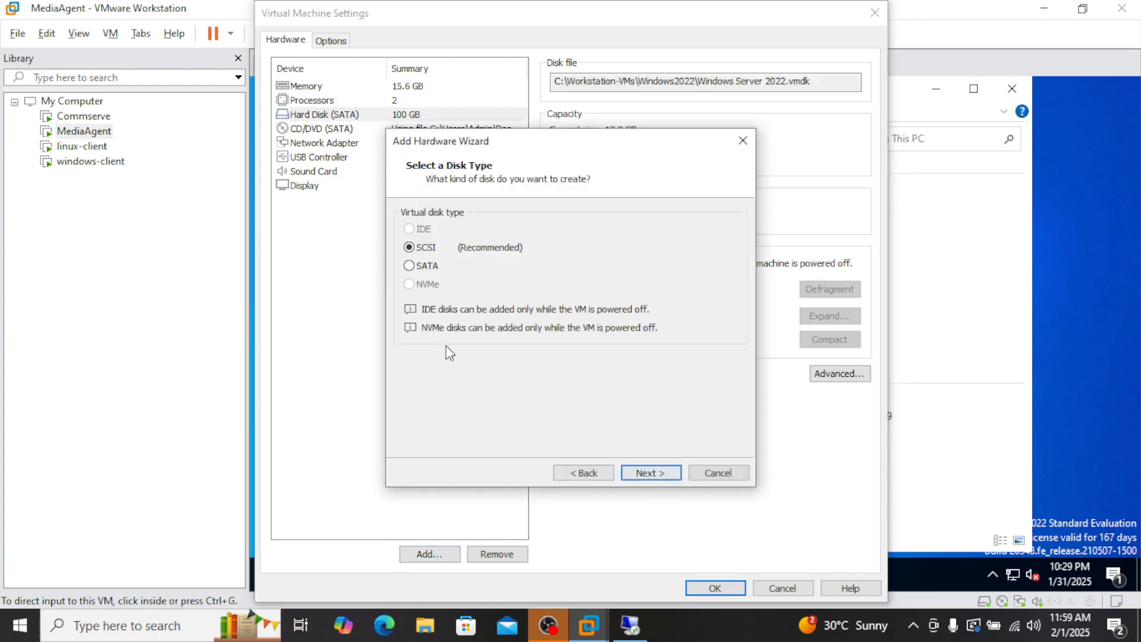
left_click(425, 268)
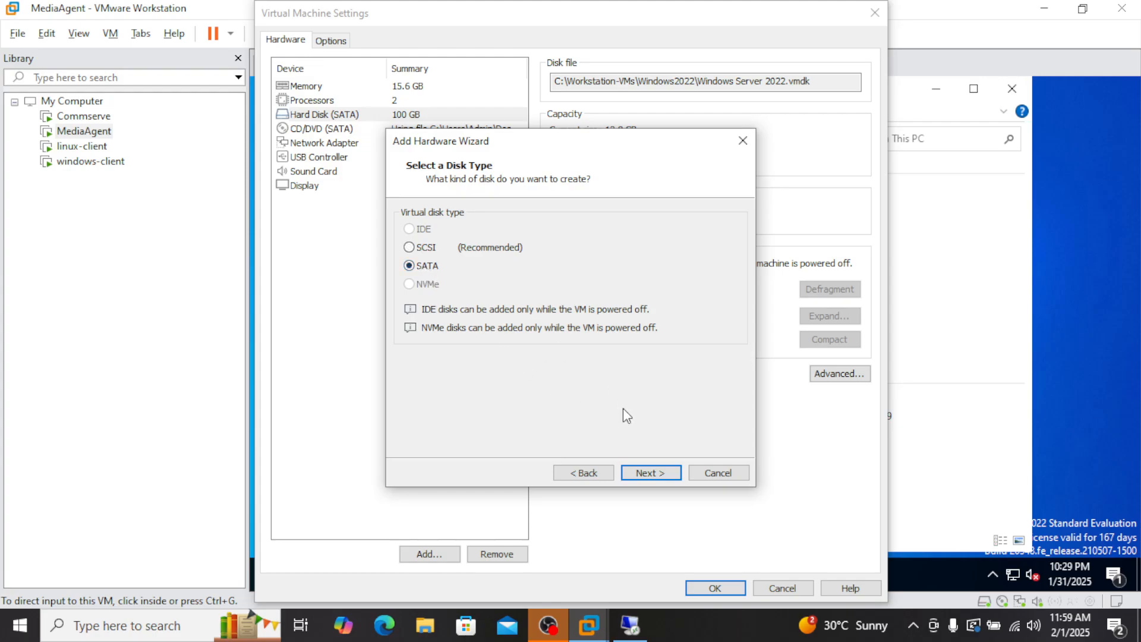
left_click(668, 479)
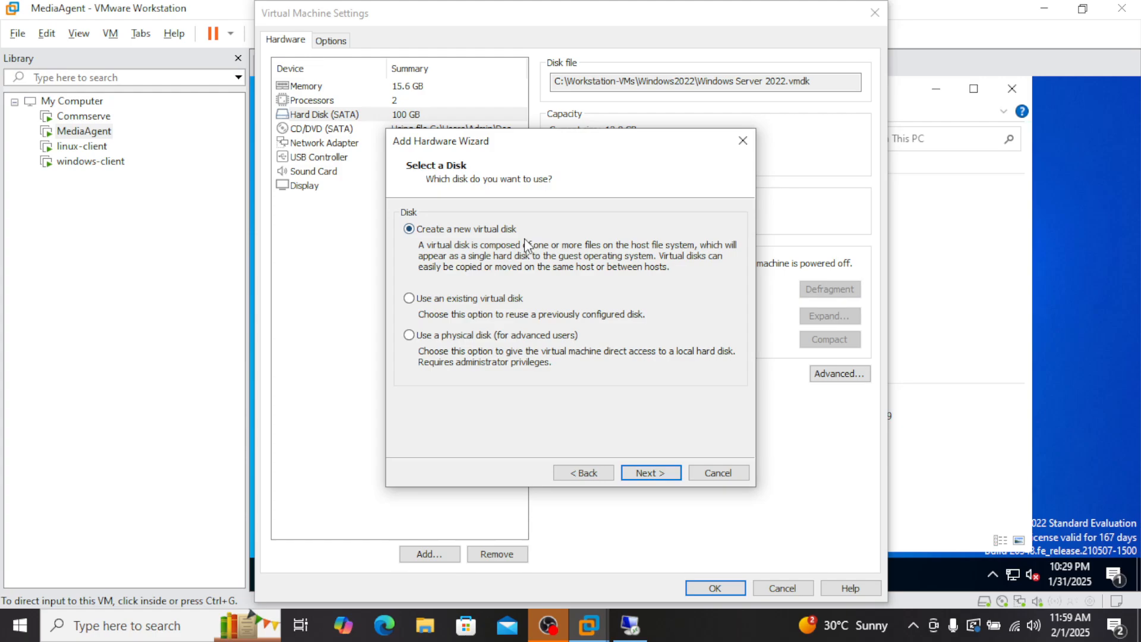
left_click(662, 473)
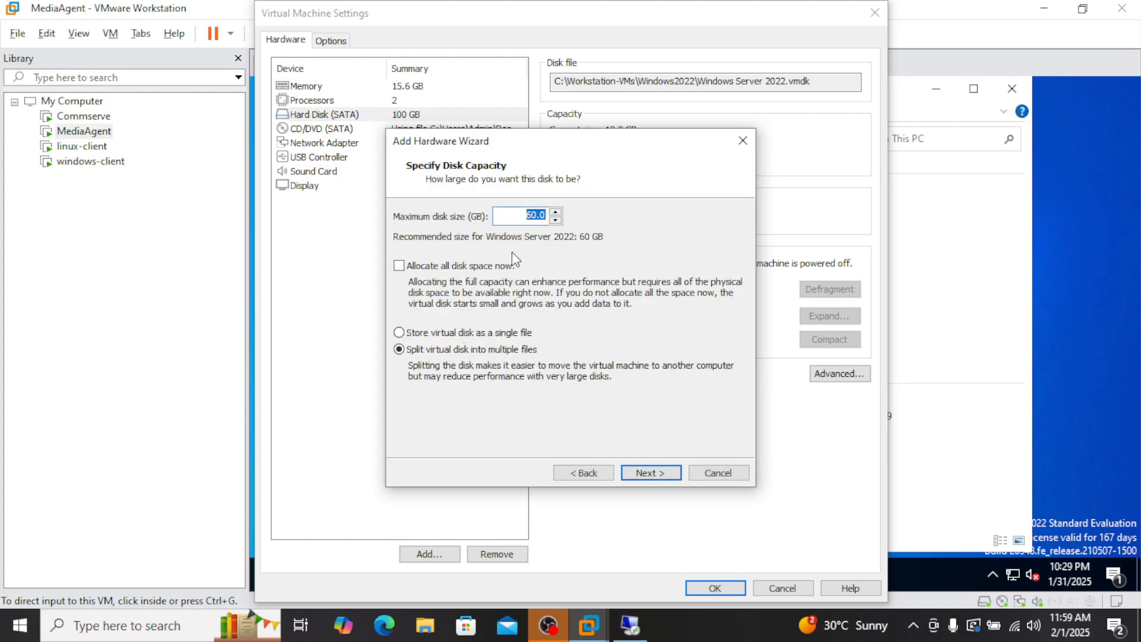
Step: Make the new disk 100 GB stored as a single file, and save the VM settings
type("2")
key("BackSpace")
type("10")
key("BackSpace")
key("BackSpace")
type("60")
type("100")
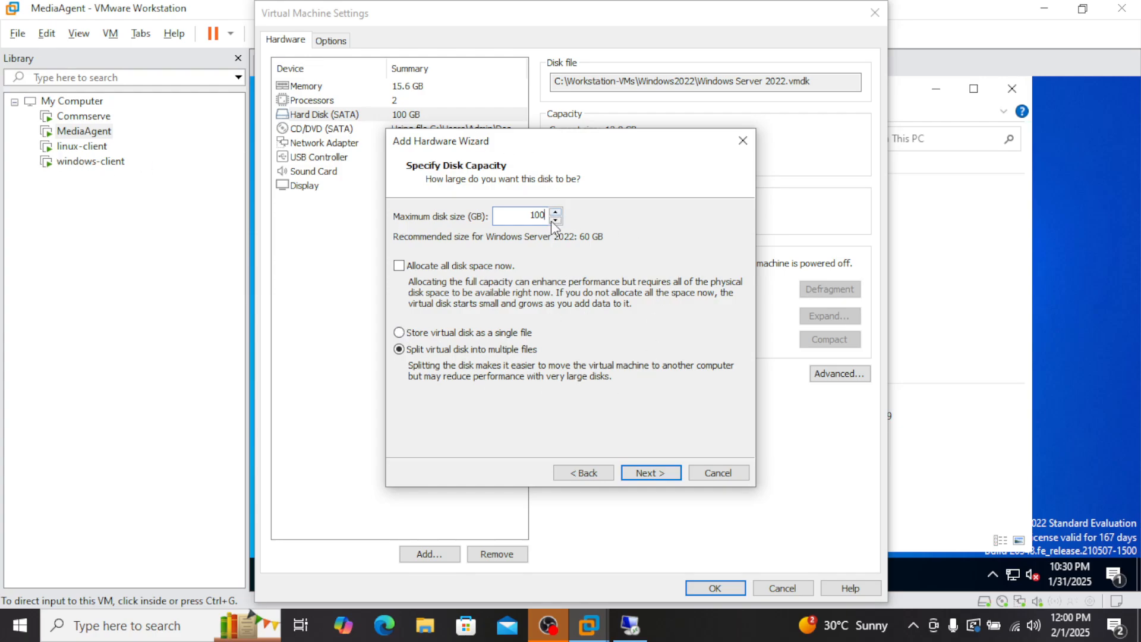
left_click(478, 337)
left_click(664, 471)
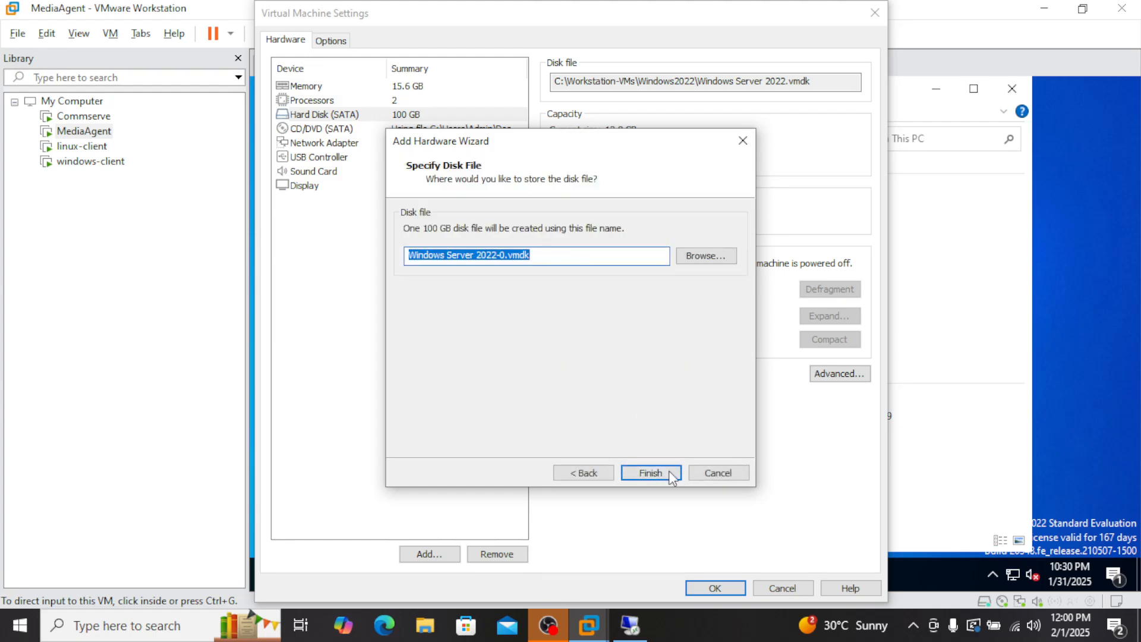
left_click(654, 475)
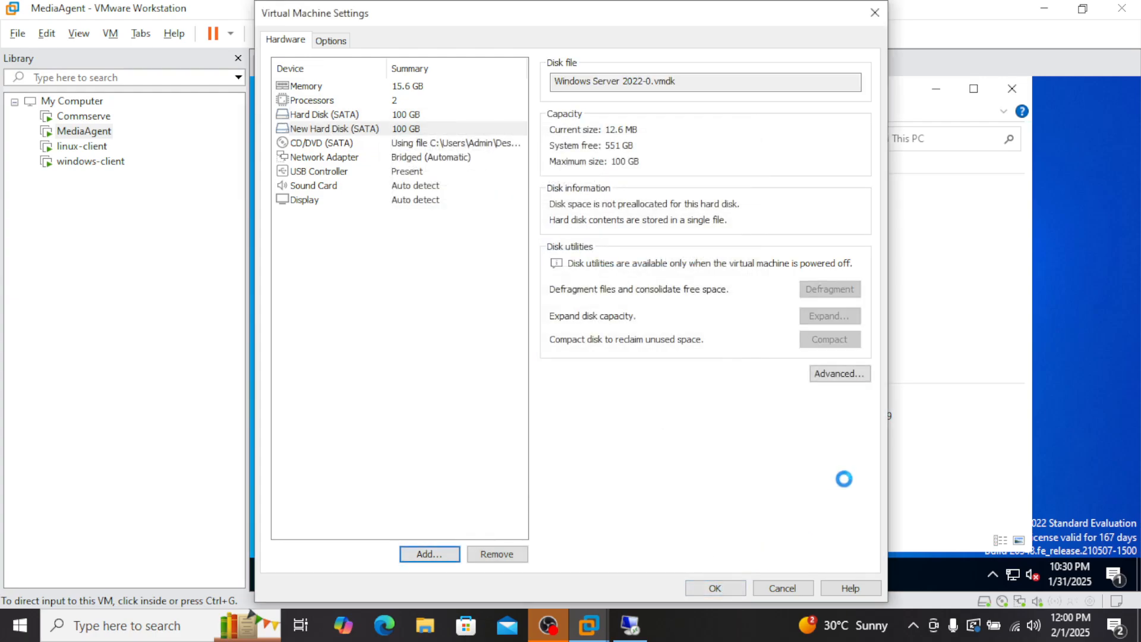
left_click(714, 588)
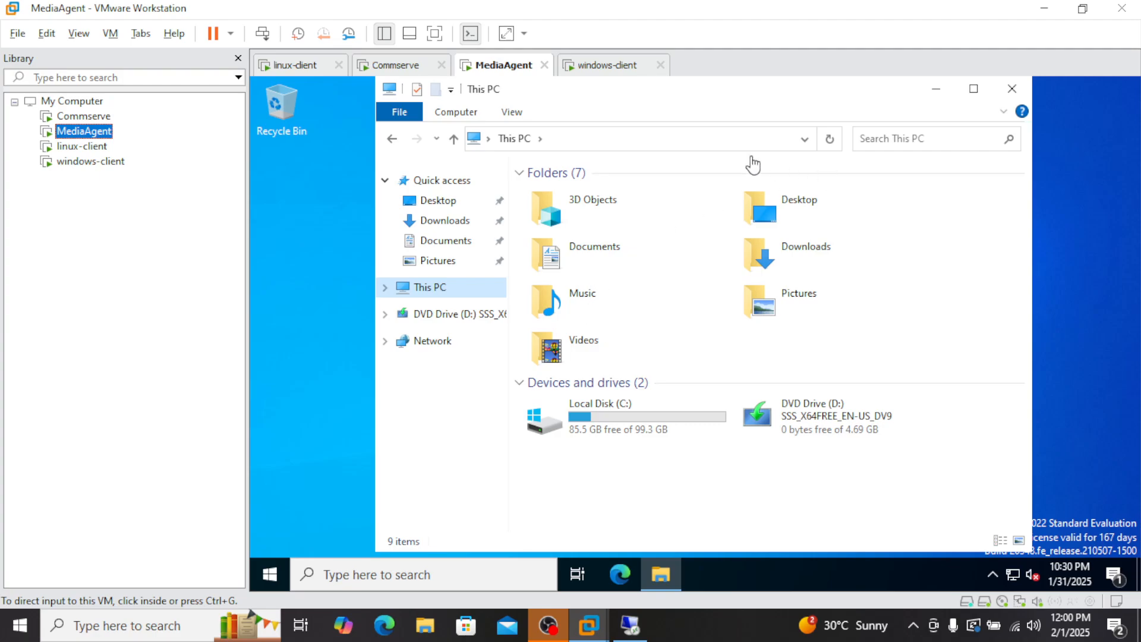
Step: Open Disk Management through a 'disk' search and initialize Disk 1 with MBR
left_click(430, 571)
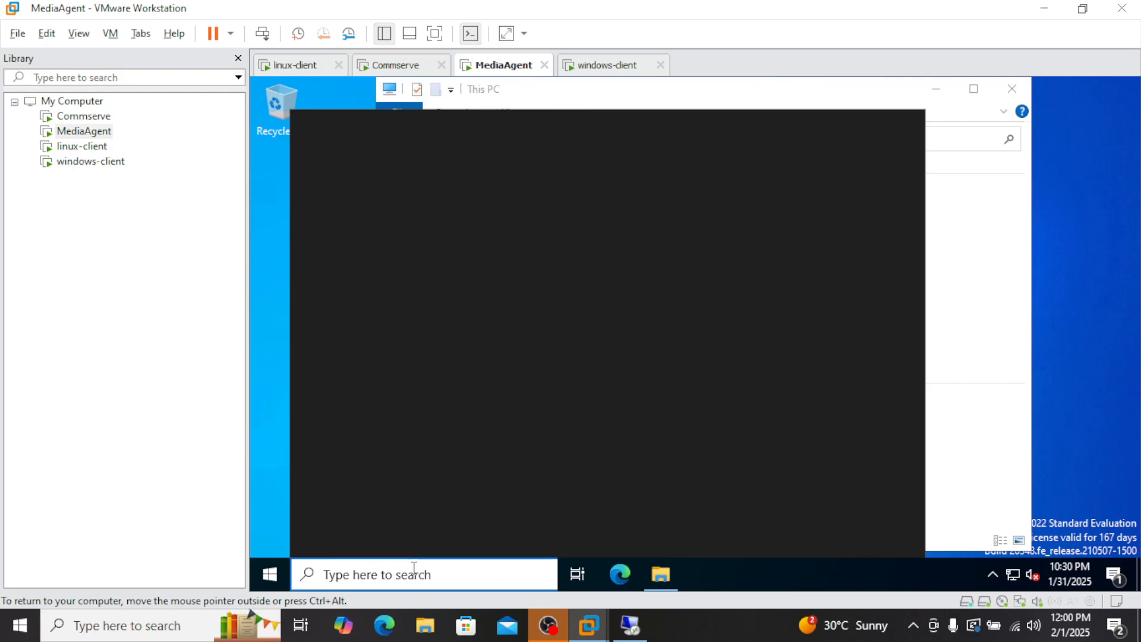
type("disk")
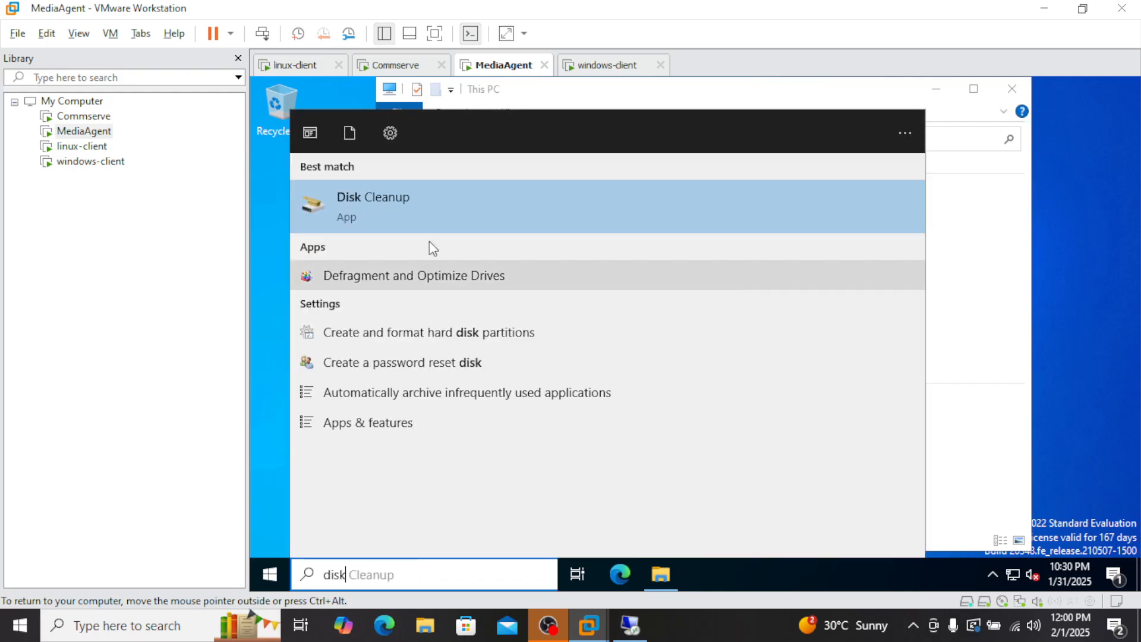
left_click(397, 338)
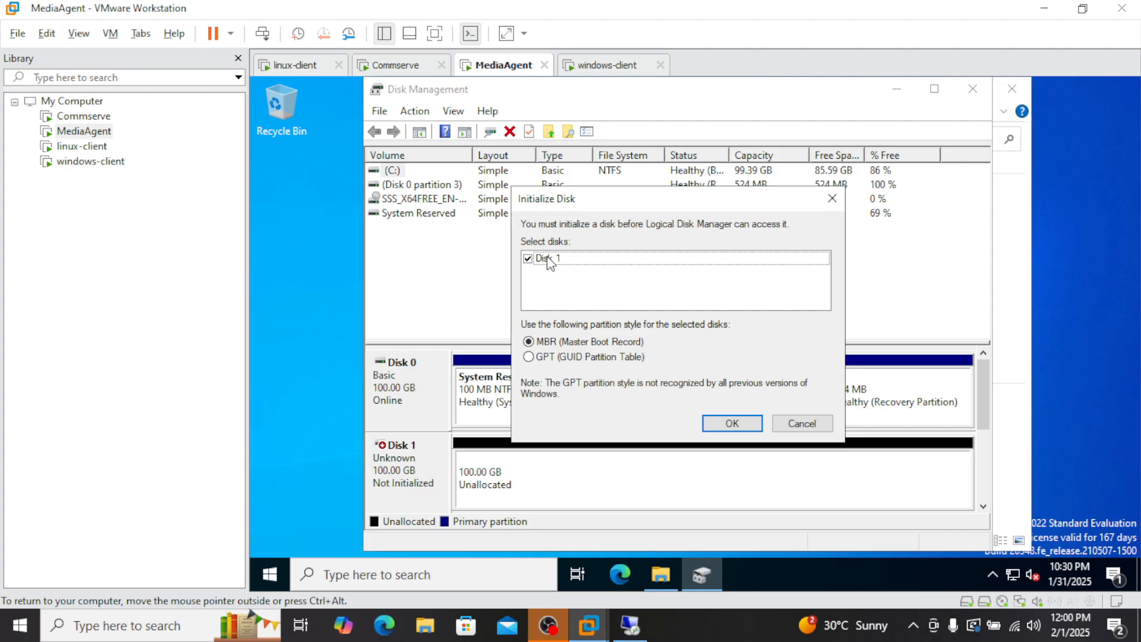
left_click(732, 424)
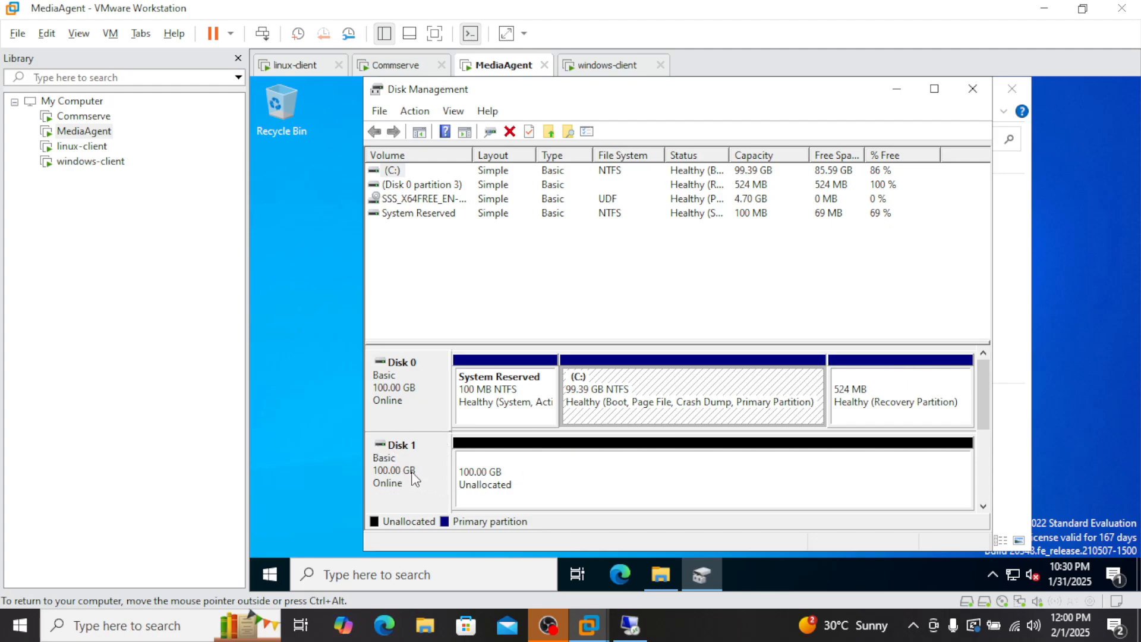
Step: Check Disk 1's 100 GB unallocated space and minimize File Explorer
right_click(424, 456)
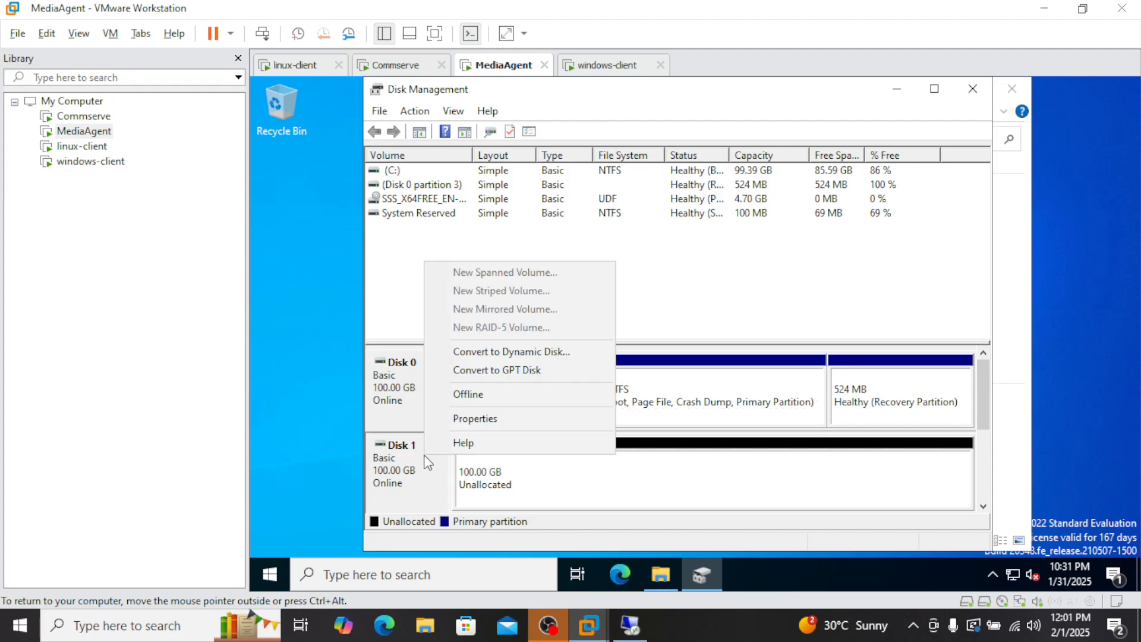
left_click(663, 487)
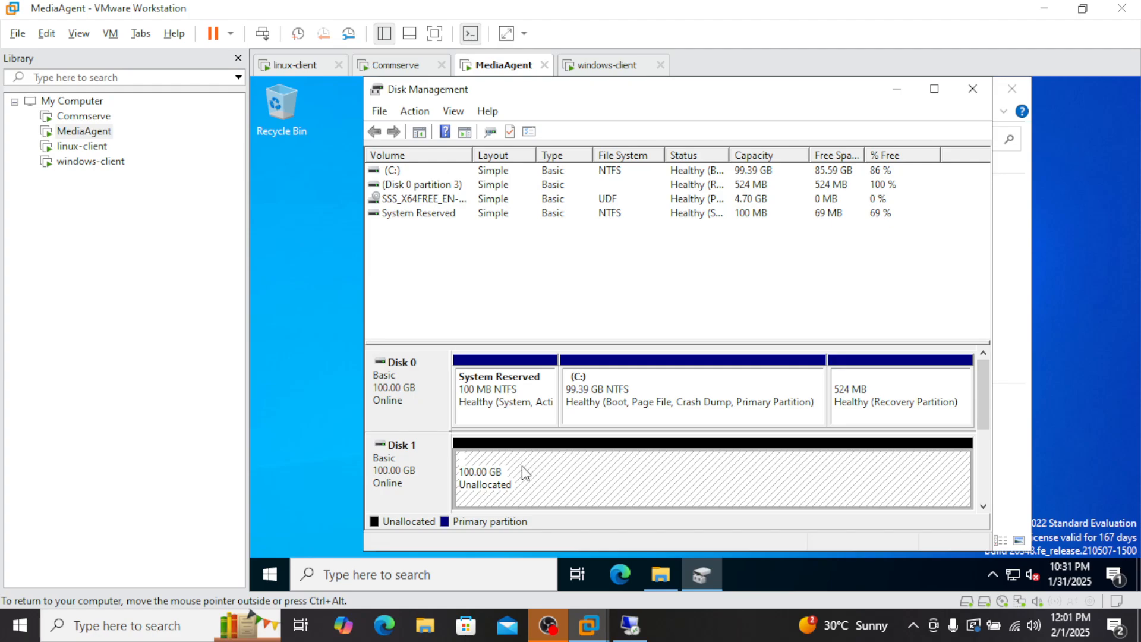
left_click(671, 582)
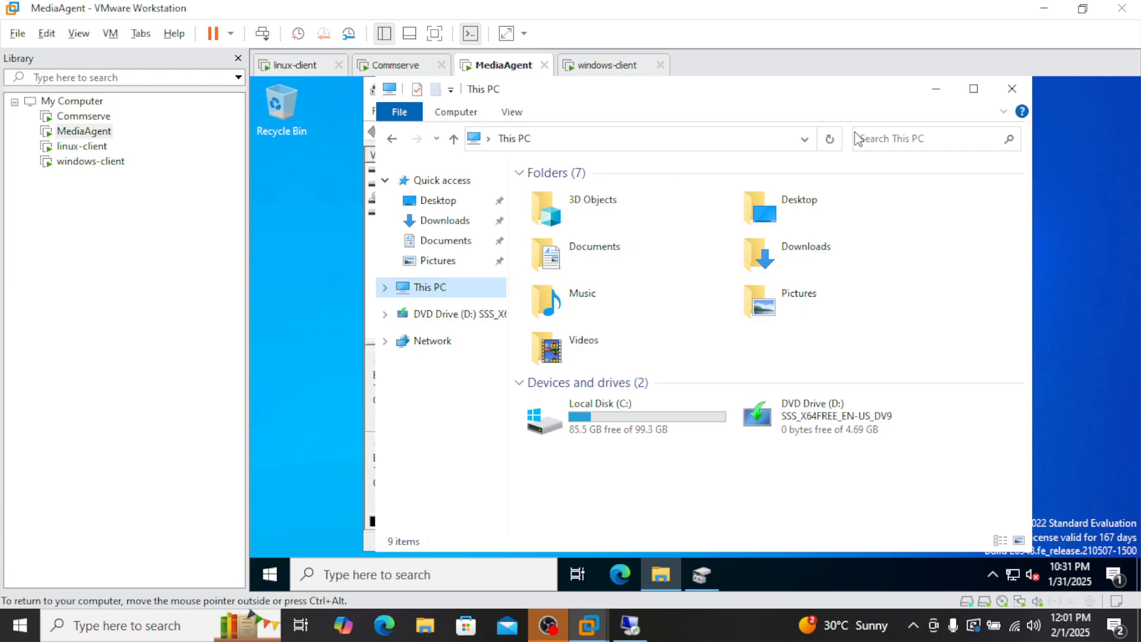
left_click(936, 89)
Step: Create a full 102397 MB simple volume on Disk 1 with drive letter E, labelled Mountpath1
right_click(597, 472)
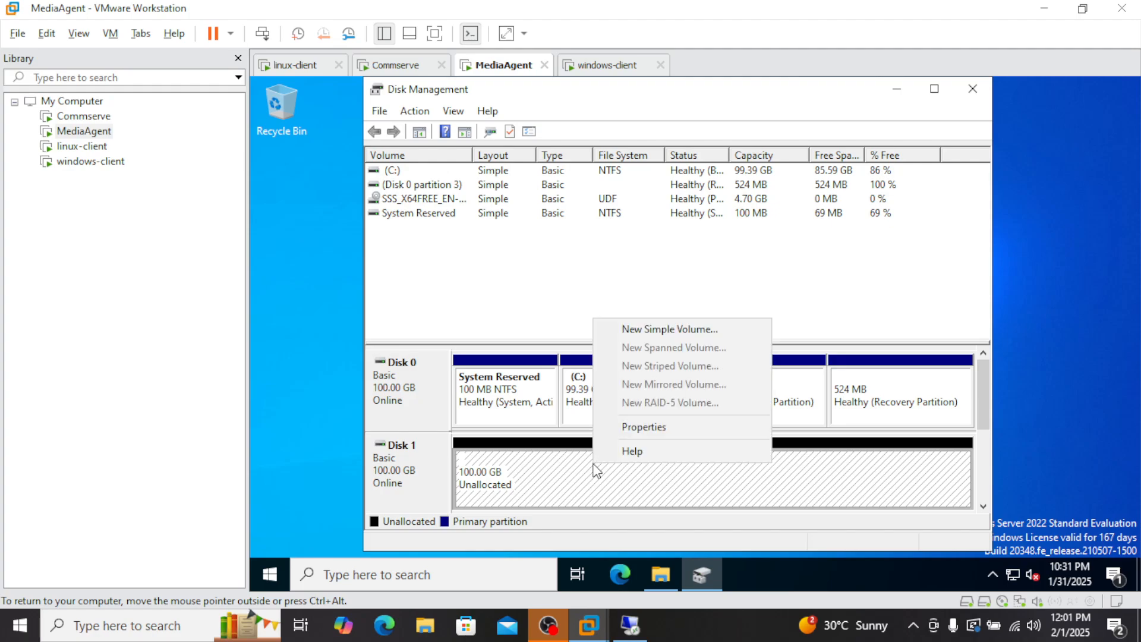
left_click(693, 330)
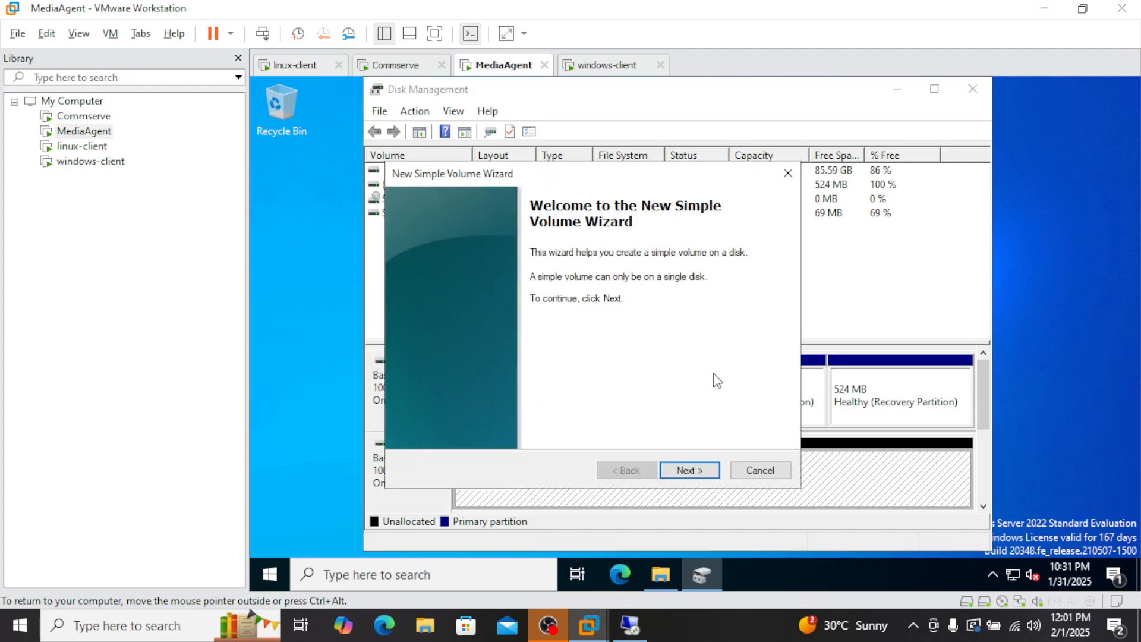
left_click(696, 473)
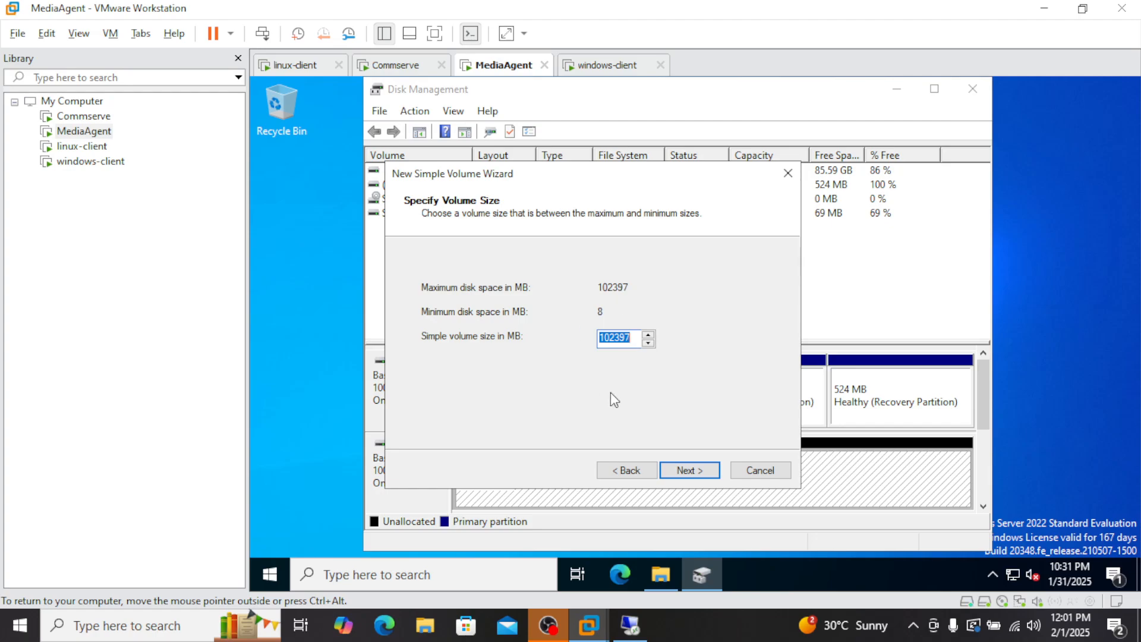
left_click(699, 472)
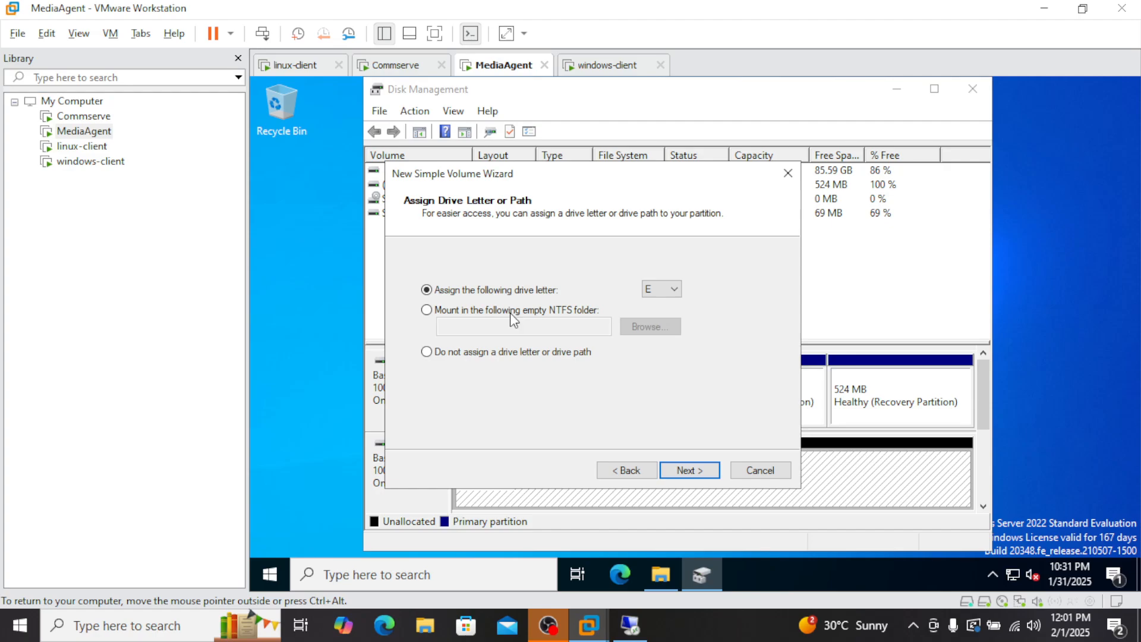
left_click(706, 469)
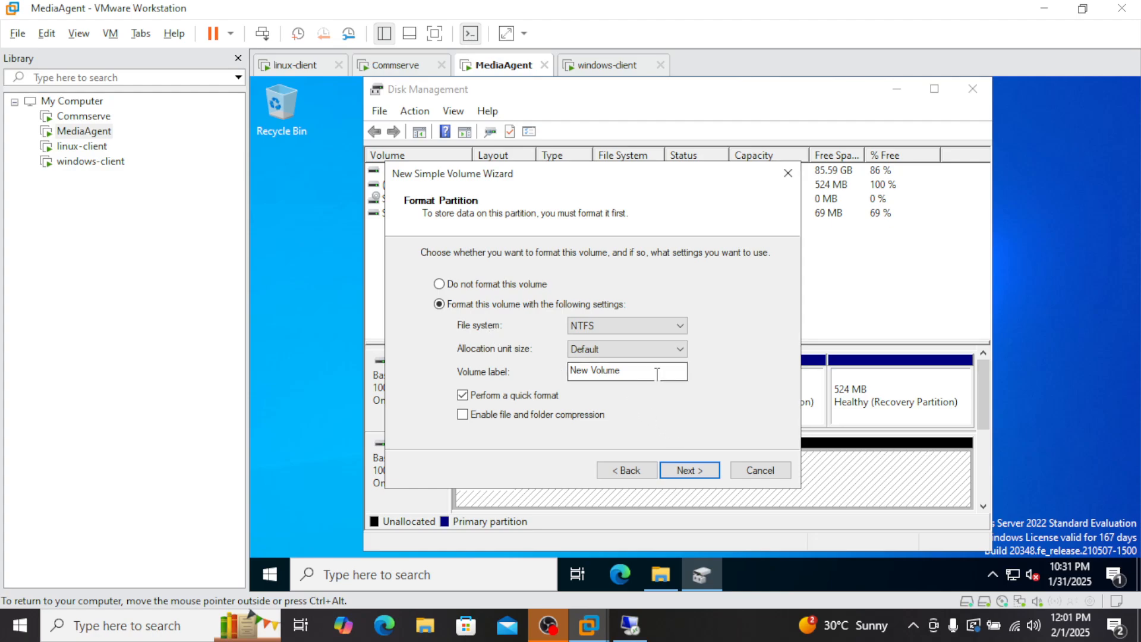
left_click_drag(657, 372, 516, 366)
type("Mountpath1")
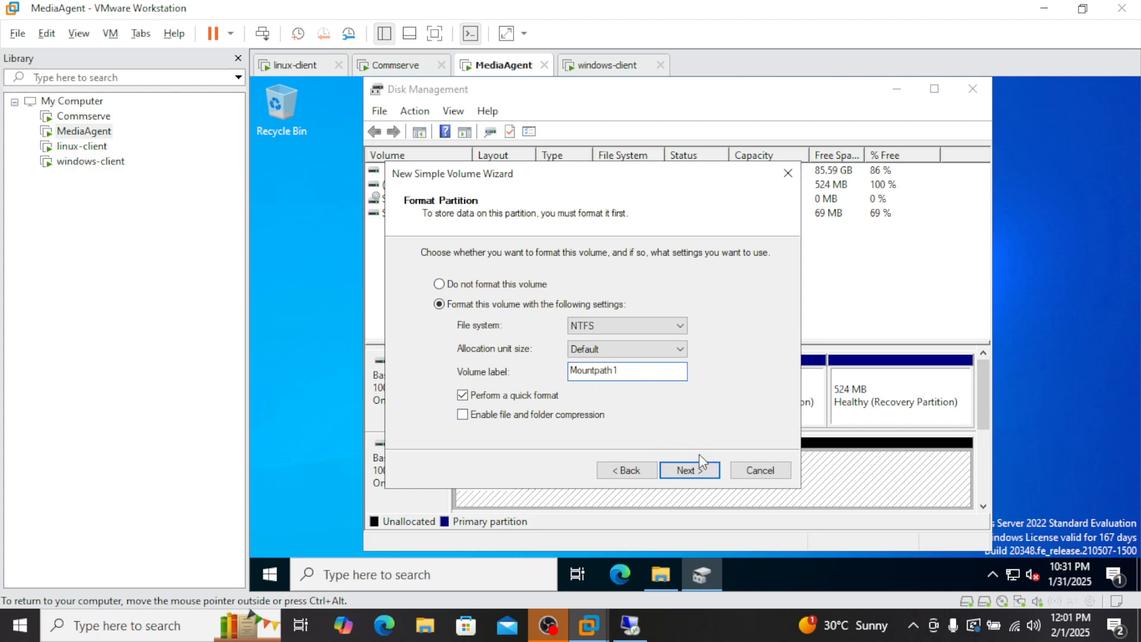
left_click(702, 473)
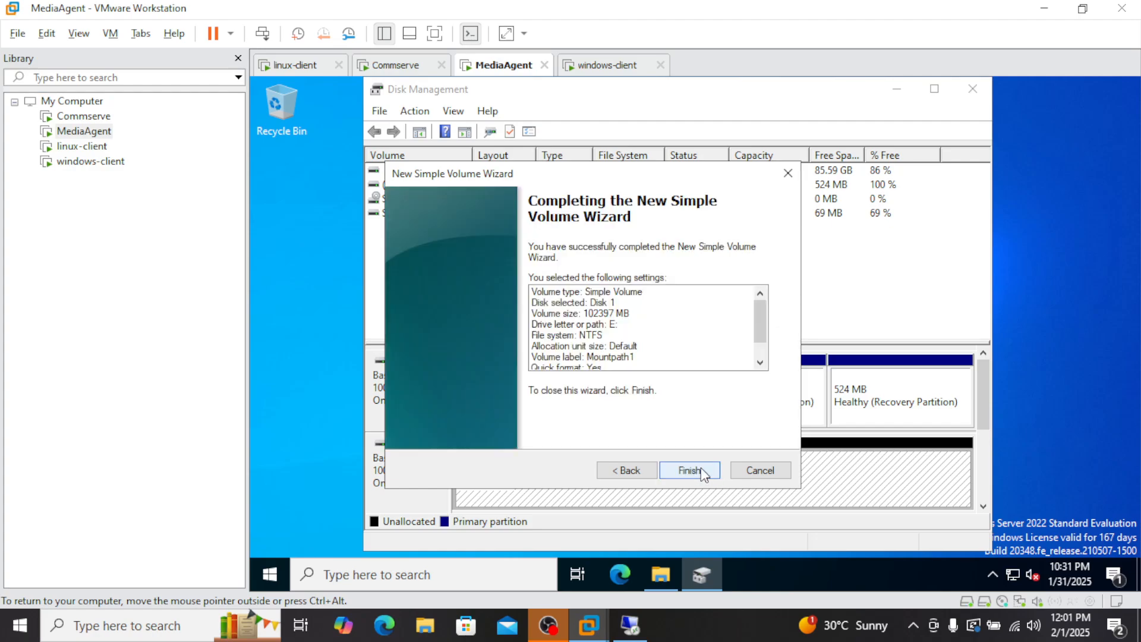
left_click(688, 469)
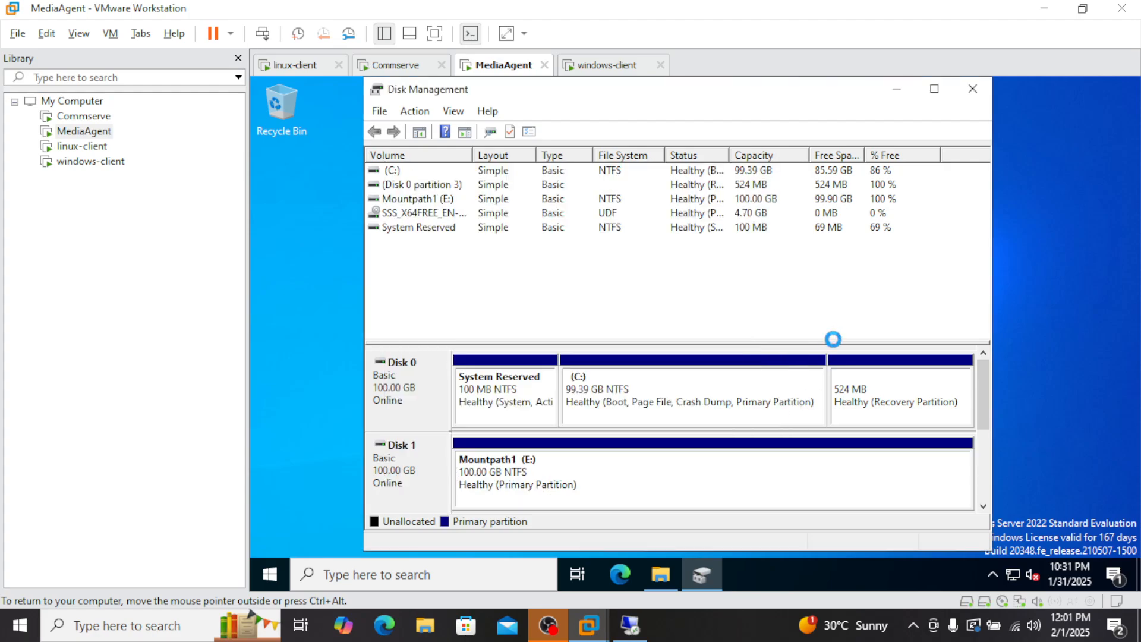
Step: Confirm the new Mountpath1 (E:) drive is empty, then switch to the Commserve VM
left_click(660, 574)
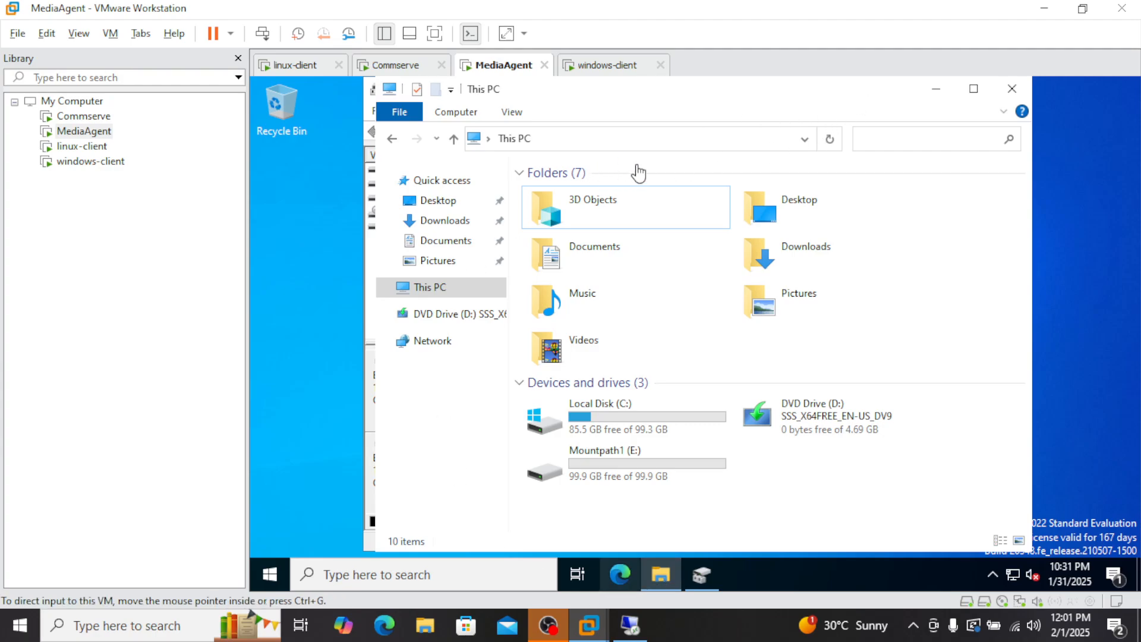
double_click(627, 468)
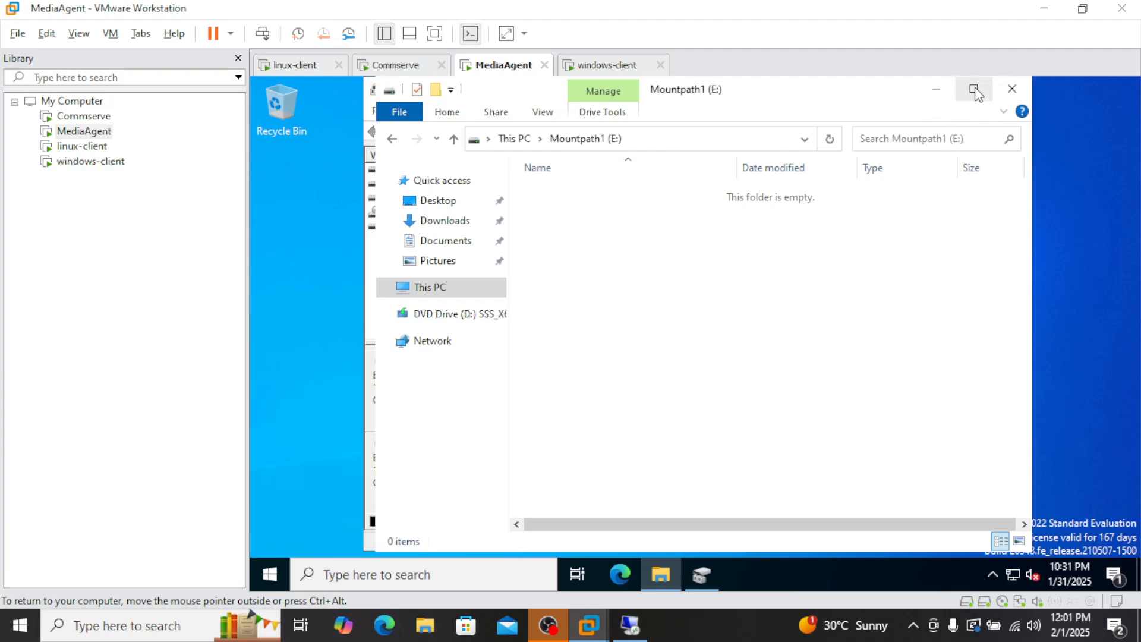
left_click(936, 92)
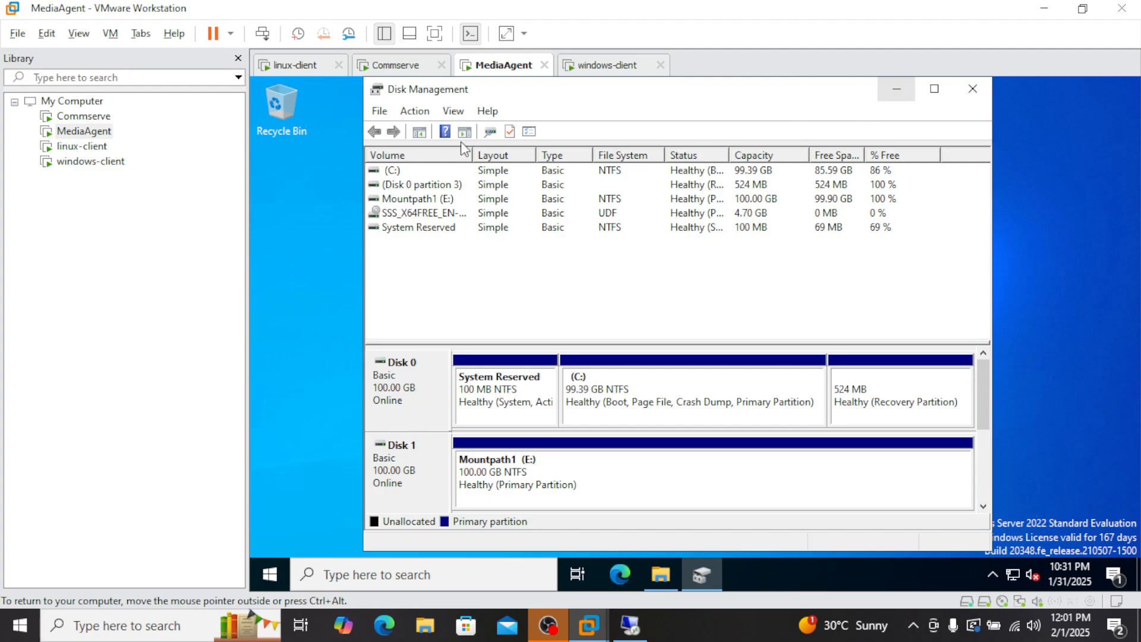
mouse_move(701, 574)
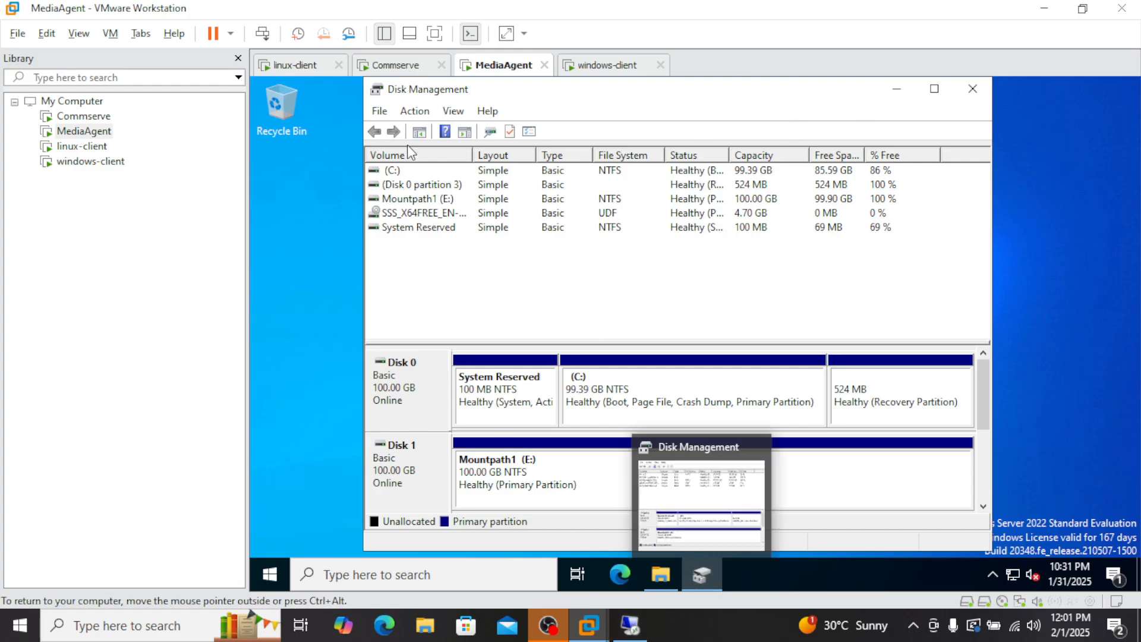
left_click(395, 66)
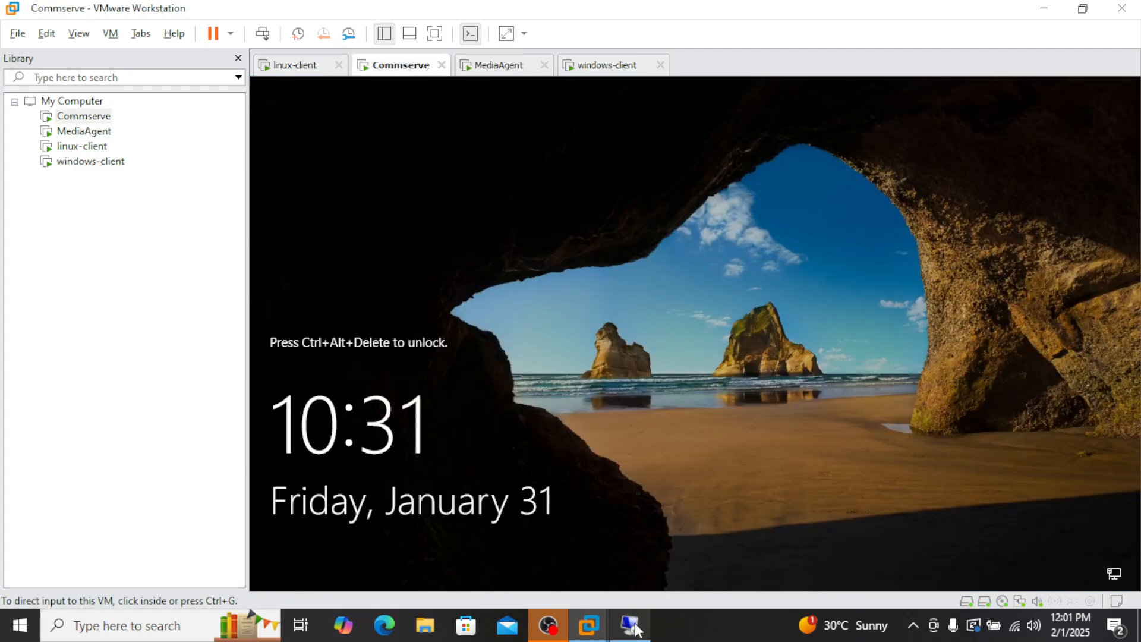
Step: Bring up Command Center in the Commserve remote session and go to Storage > Disk
left_click(632, 625)
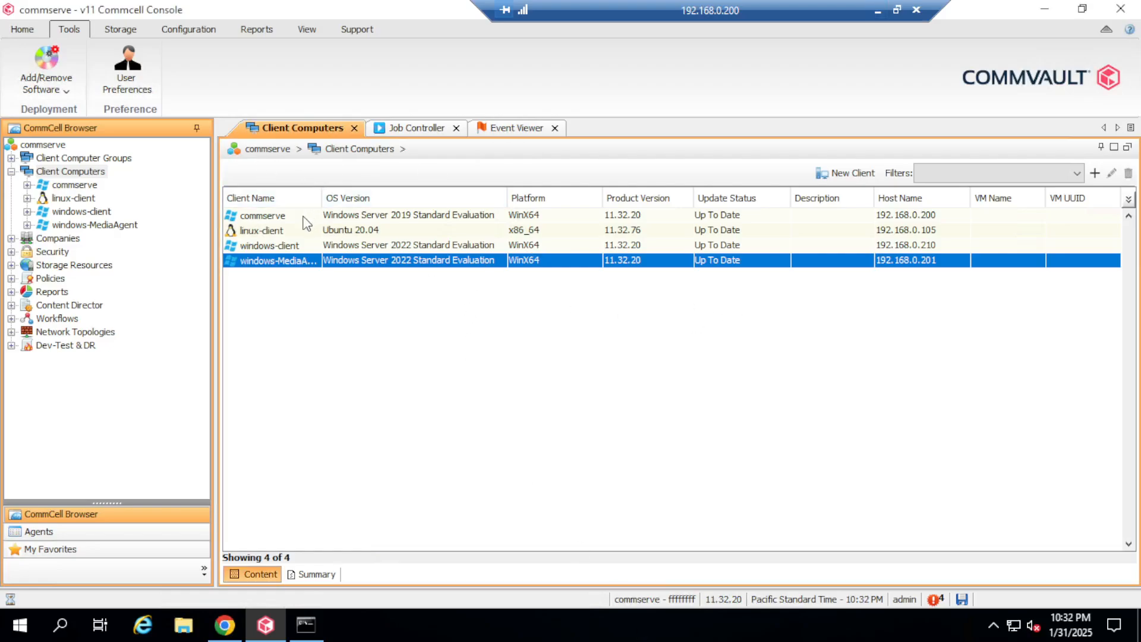
left_click(221, 623)
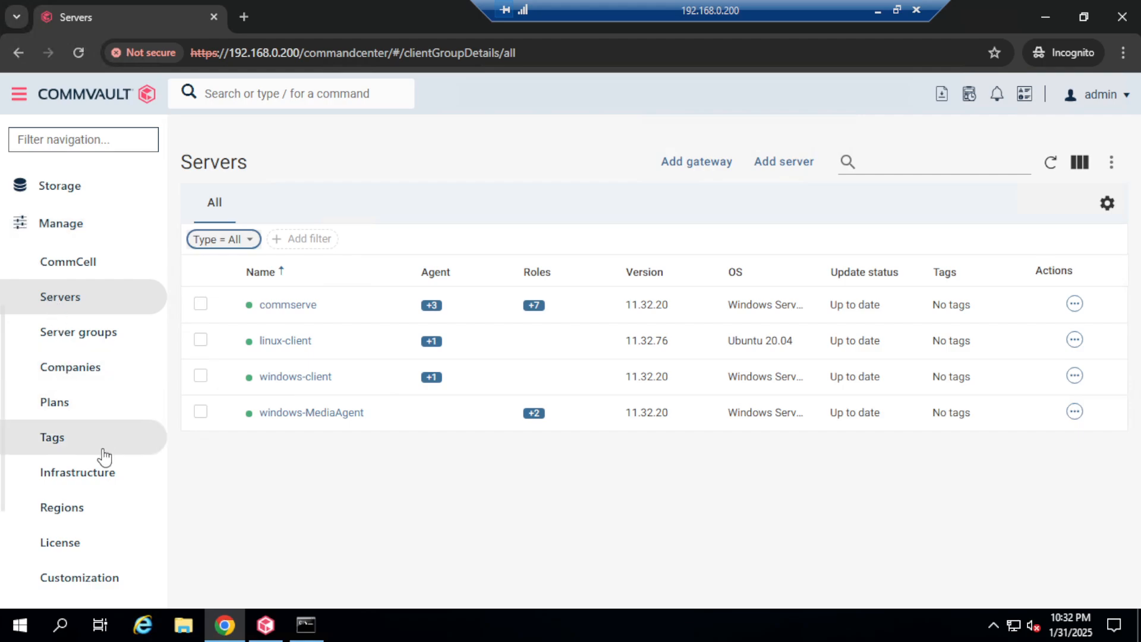
scroll(102, 457, "down", 3)
scroll(80, 330, "up", 3)
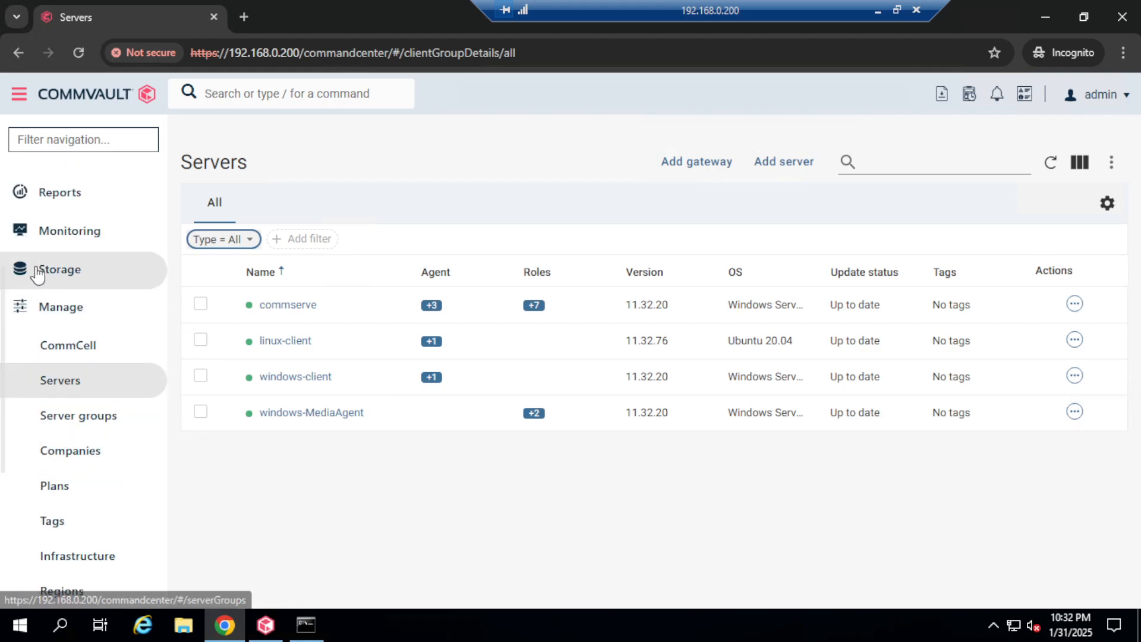
left_click(25, 318)
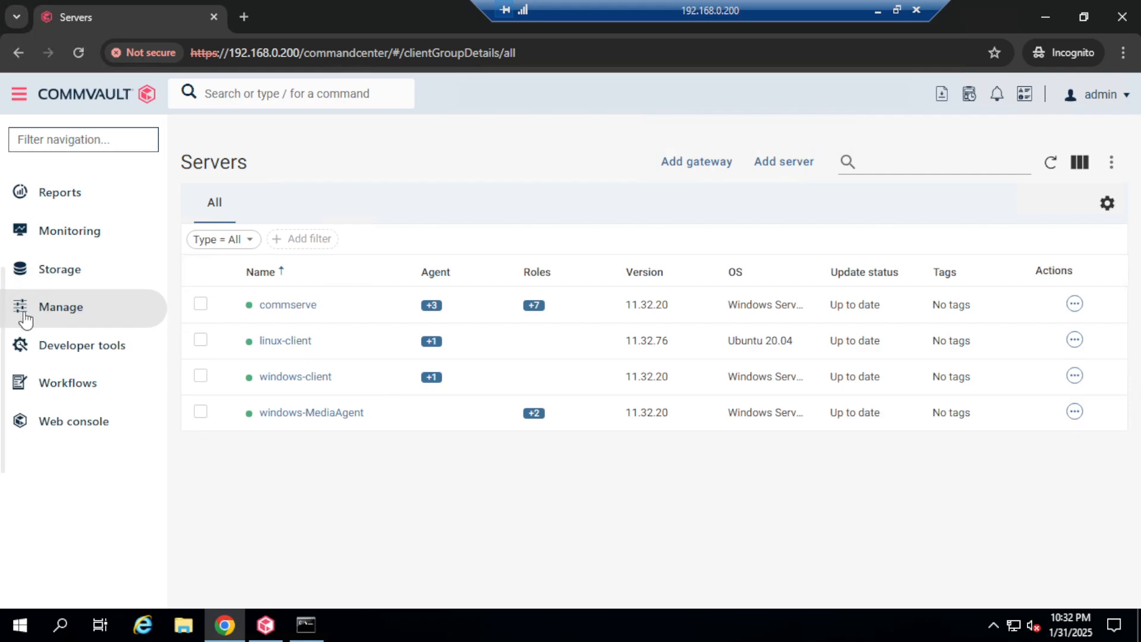
left_click(21, 268)
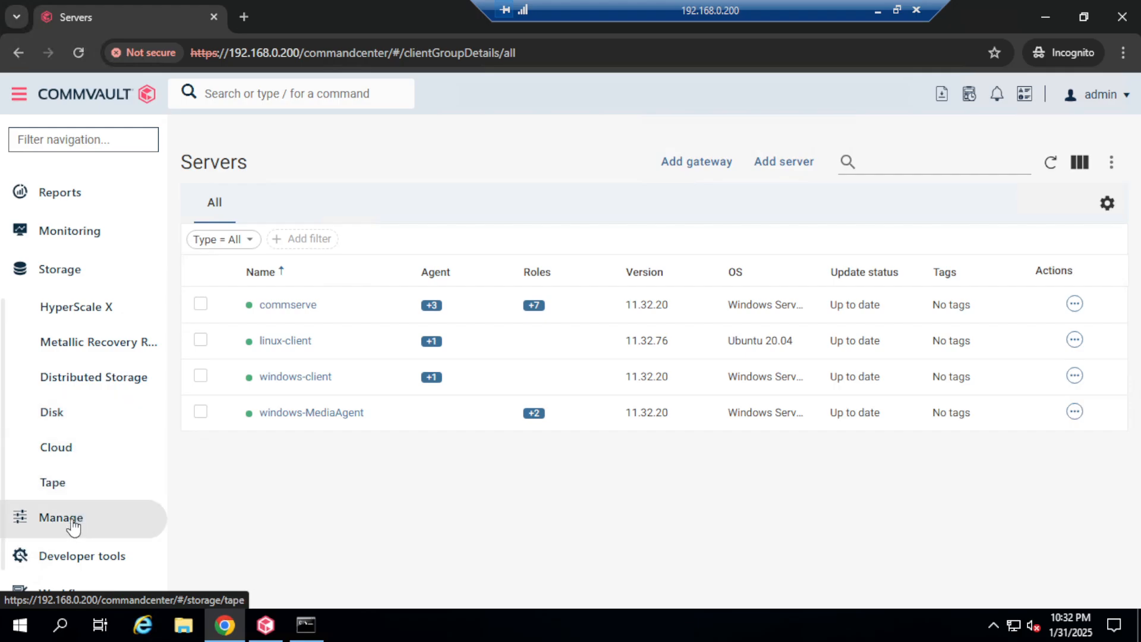
left_click(63, 419)
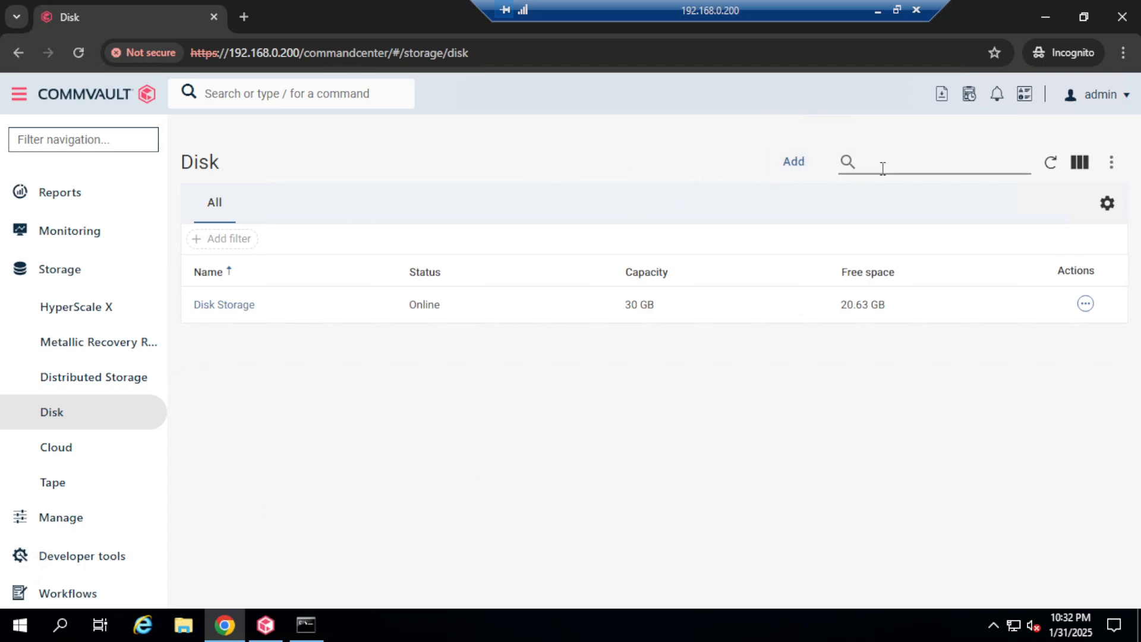
Step: Add disk storage 'disklibrary-nondedupe' with Use deduplication off, and begin adding a backup location
left_click(798, 163)
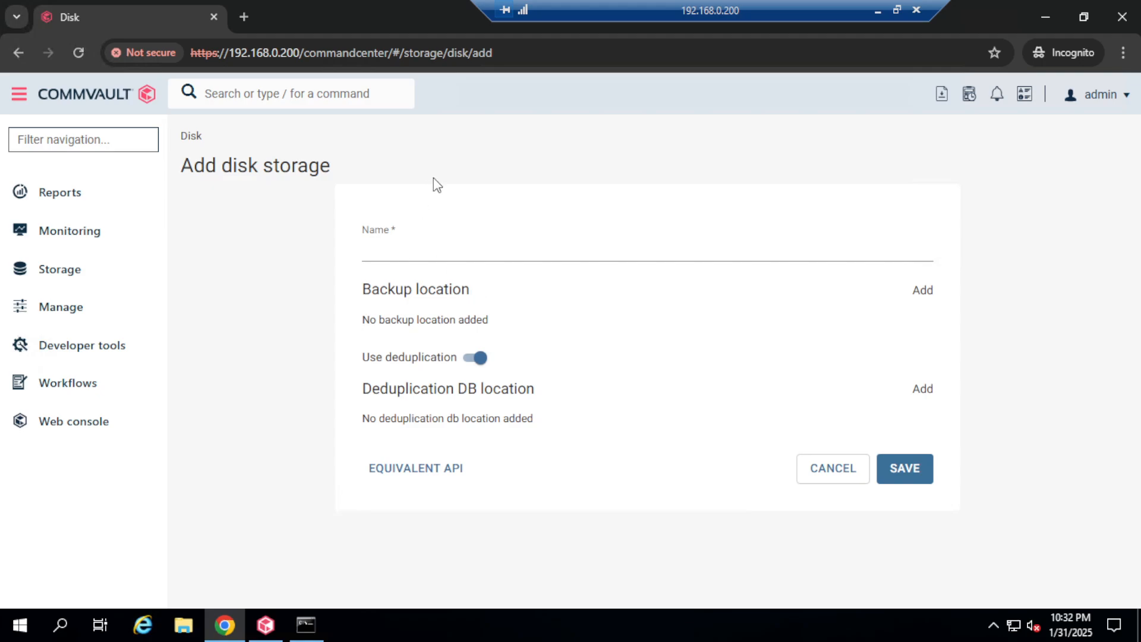
left_click(412, 253)
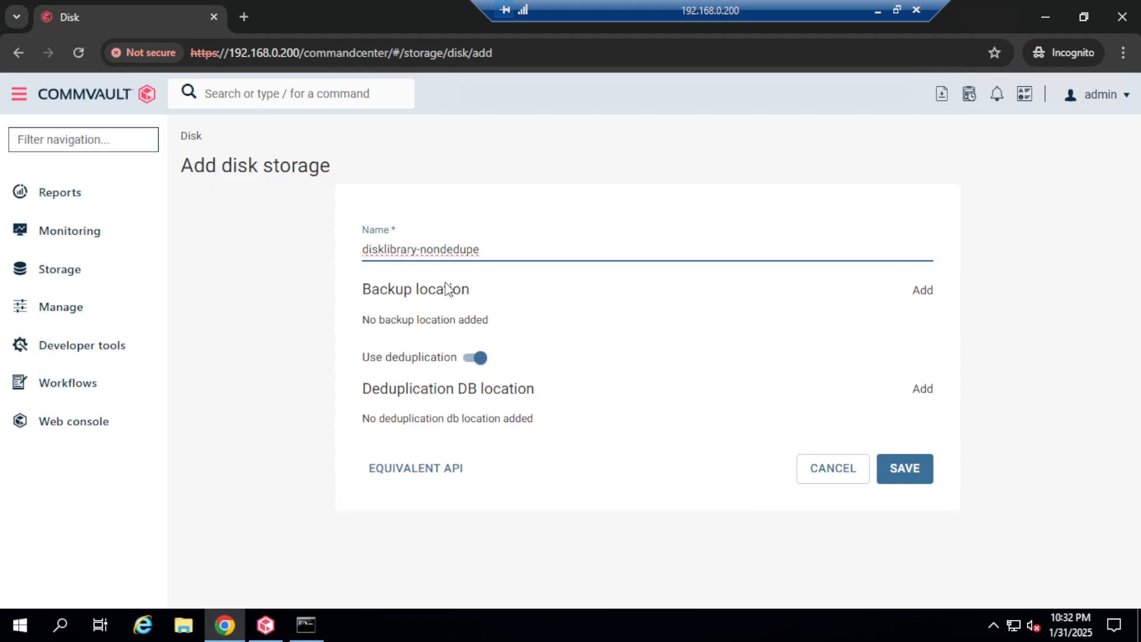
left_click(475, 359)
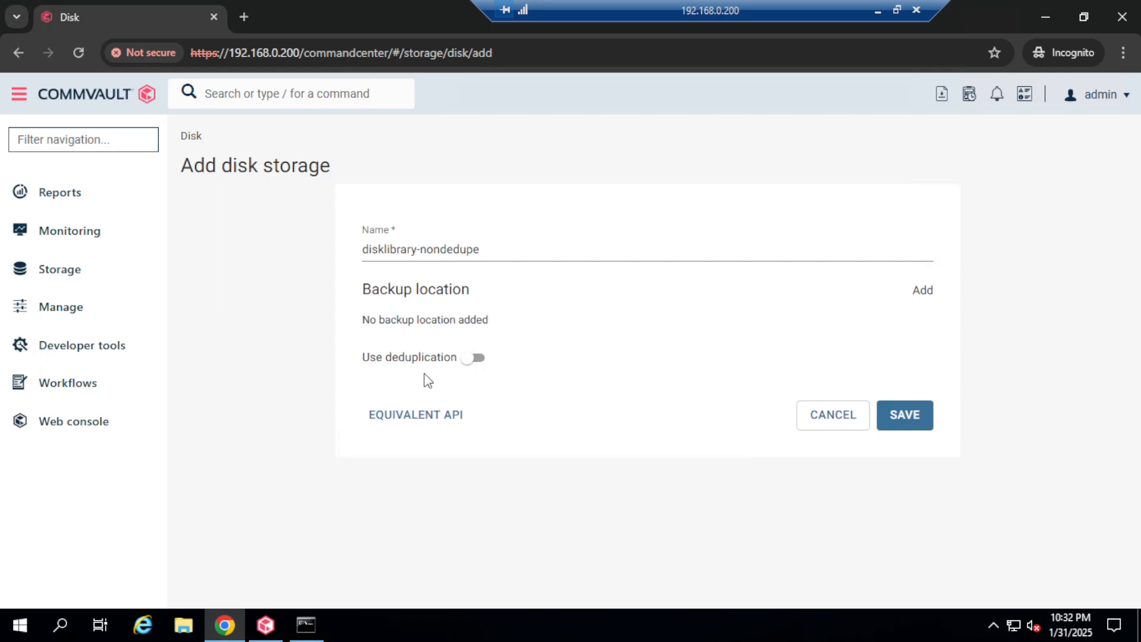
left_click_drag(377, 290, 491, 291)
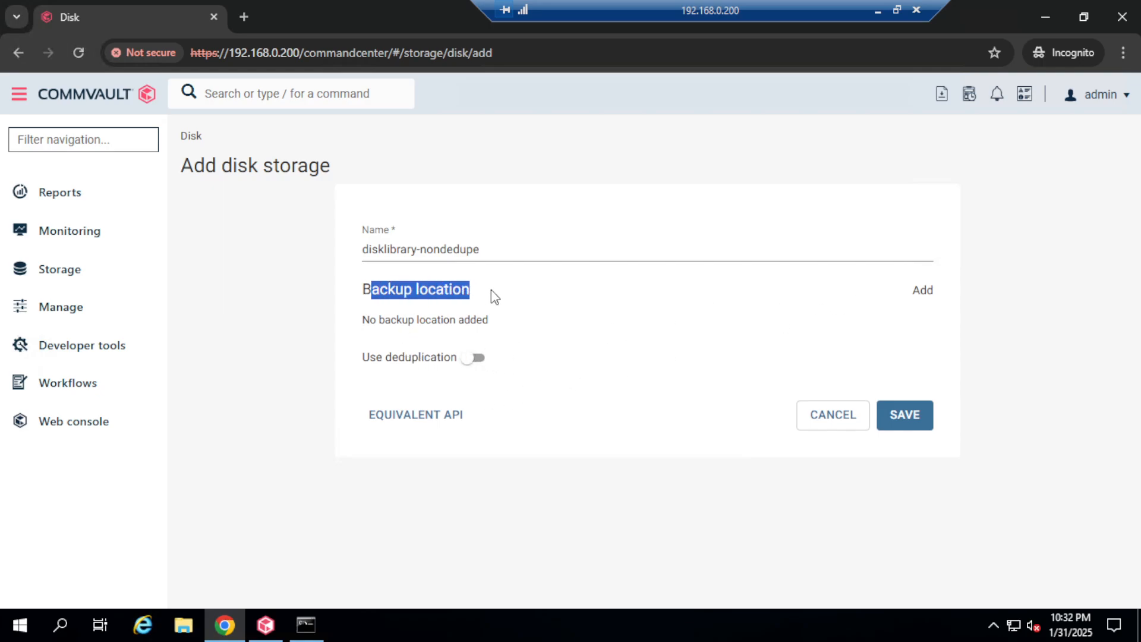
left_click(937, 294)
Step: Choose windows-MediaAgent and browse the Mountpath1 (E:) drive for a backup location
left_click(448, 243)
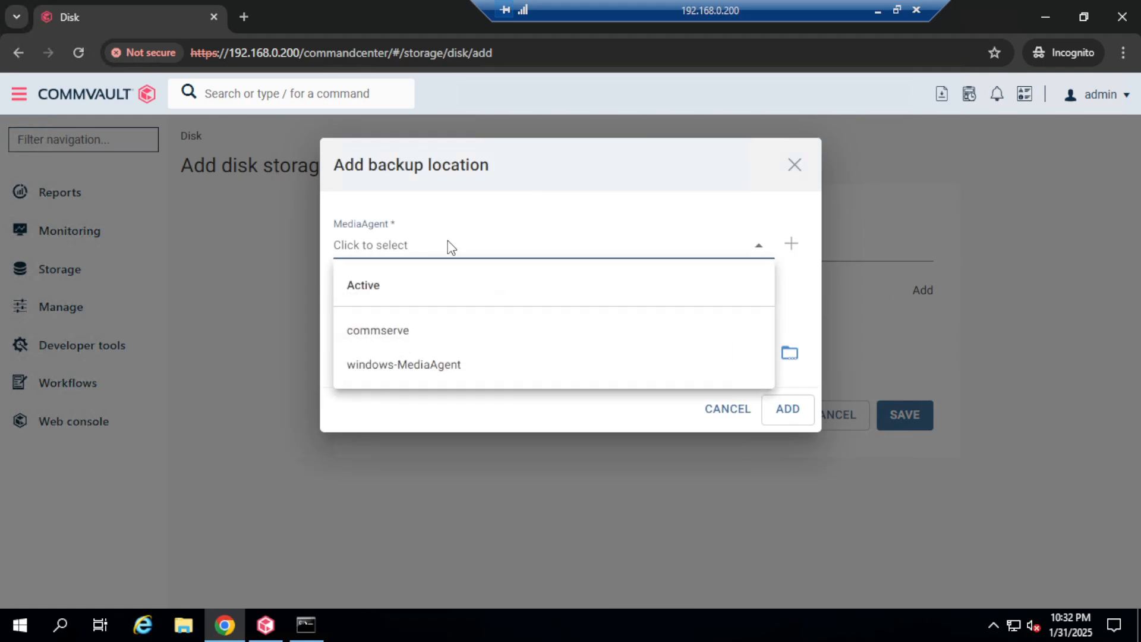
left_click(433, 368)
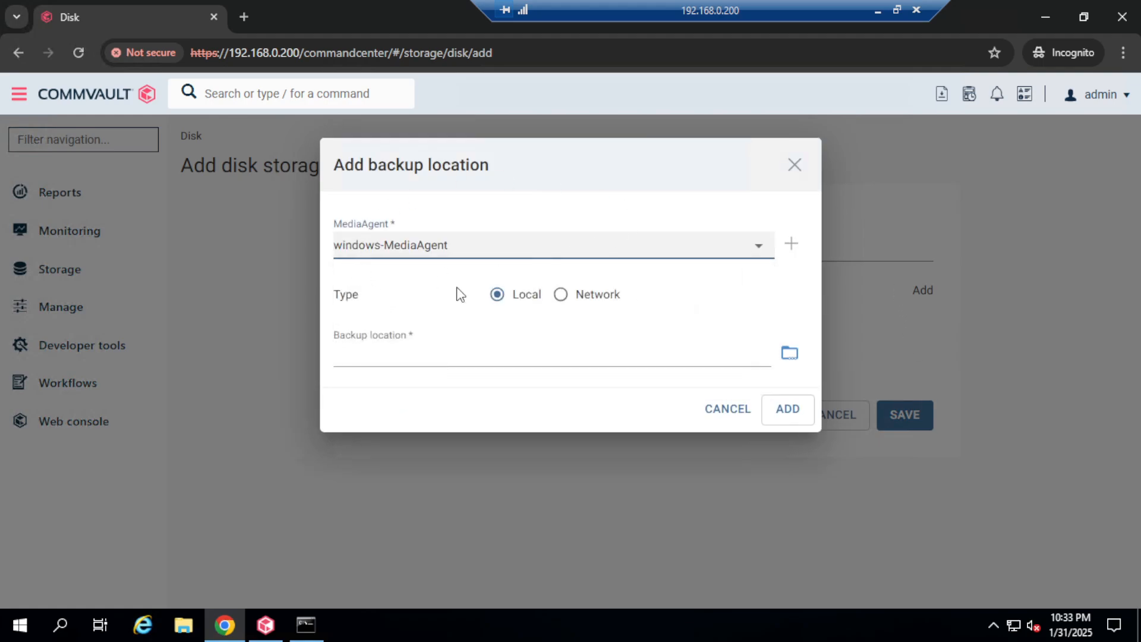
left_click(787, 357)
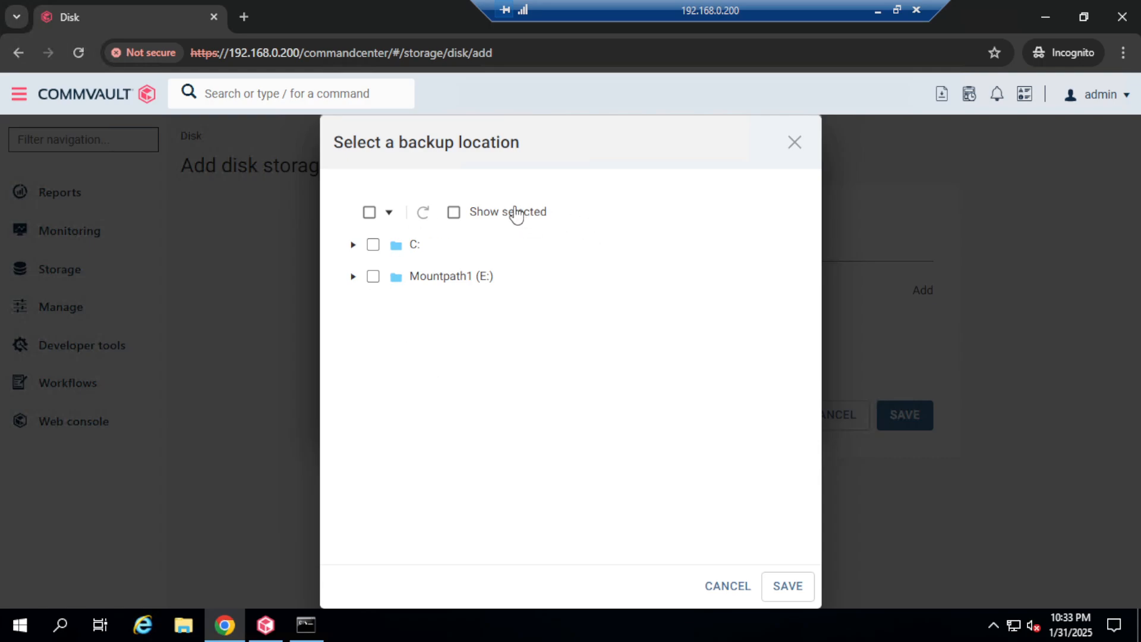
left_click(353, 277)
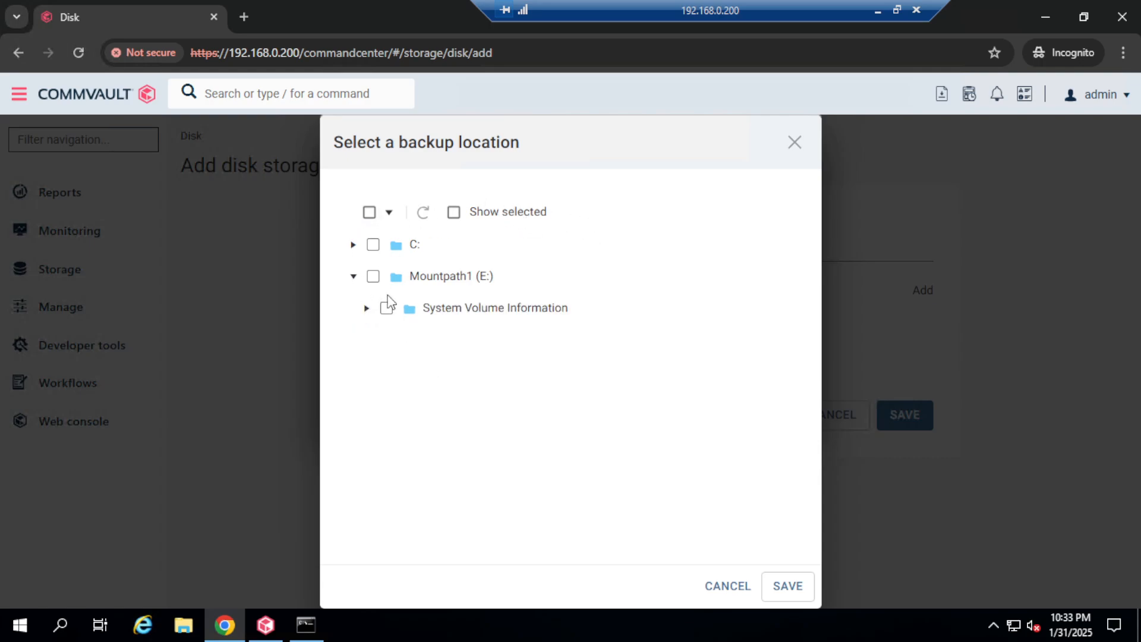
left_click(469, 277)
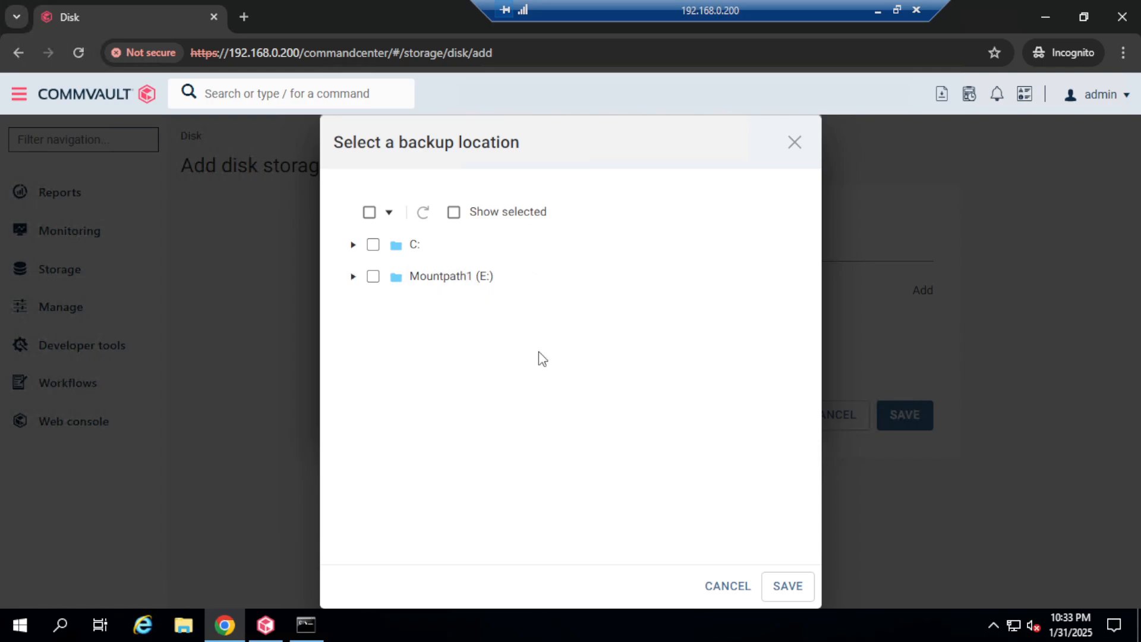
left_click(353, 277)
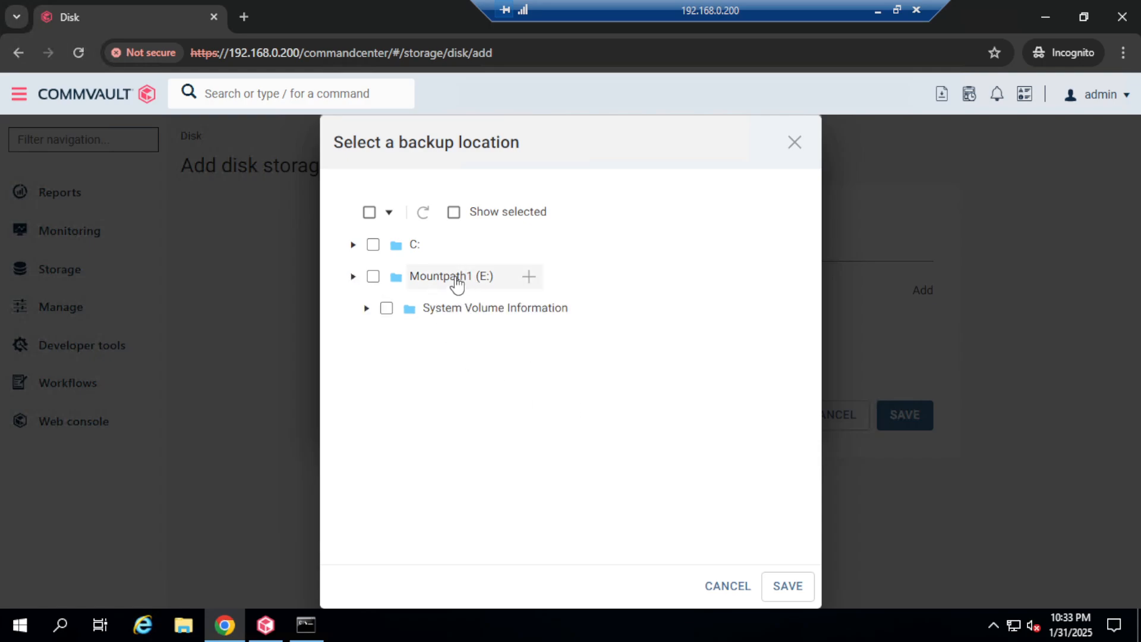
left_click(461, 278)
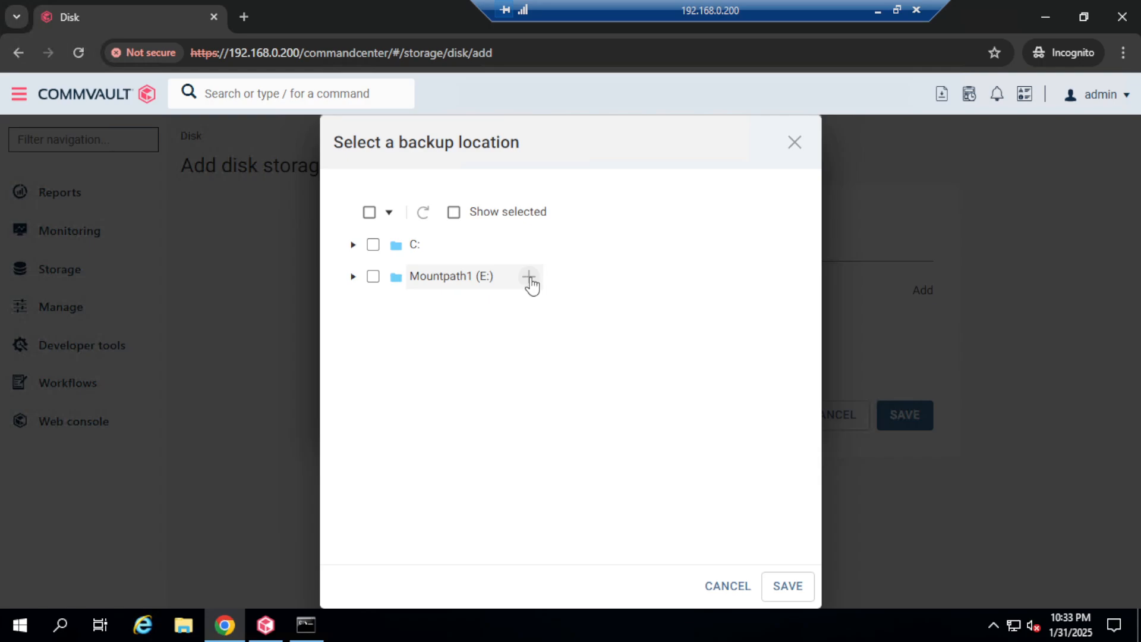
Step: Create a new folder named MP1 on the E: drive
left_click(528, 277)
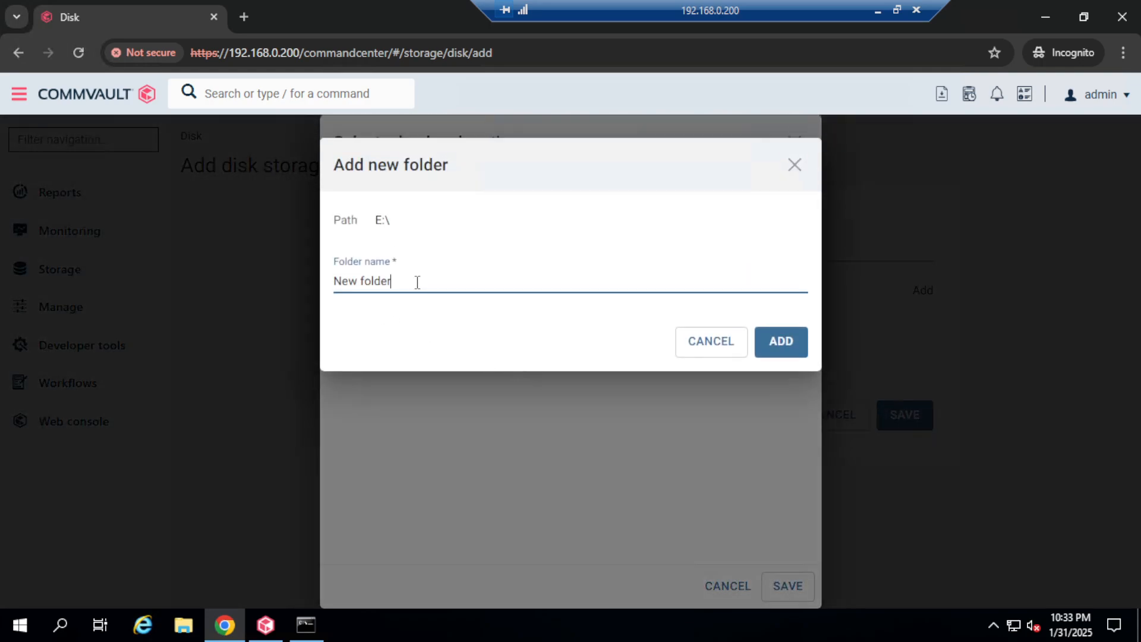
left_click_drag(417, 282, 293, 279)
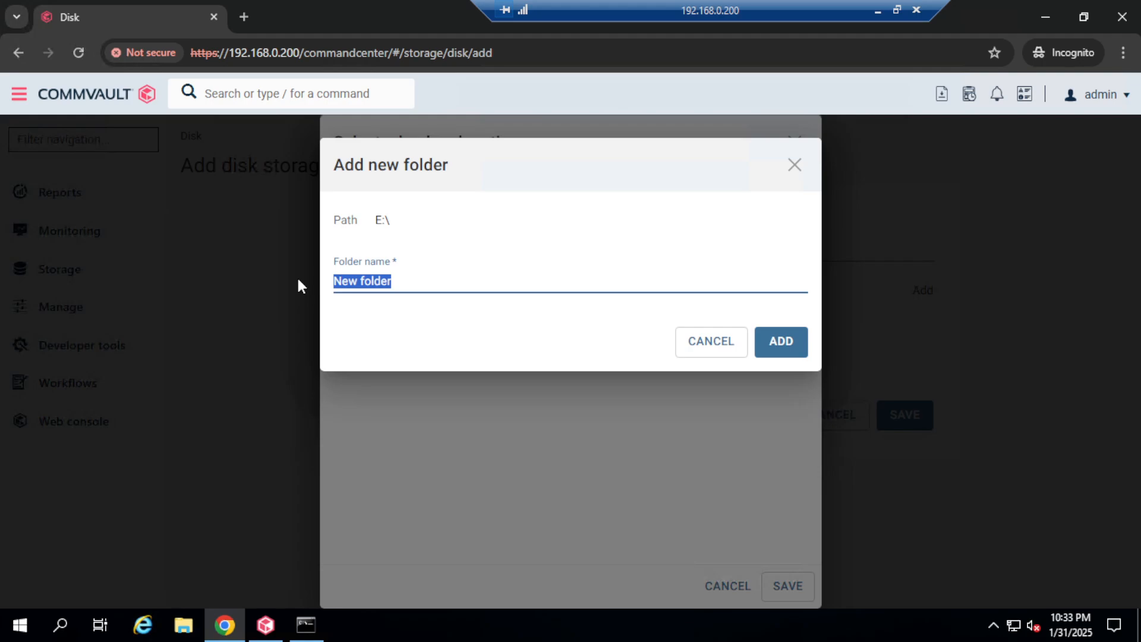
type("Mp")
key("BackSpace")
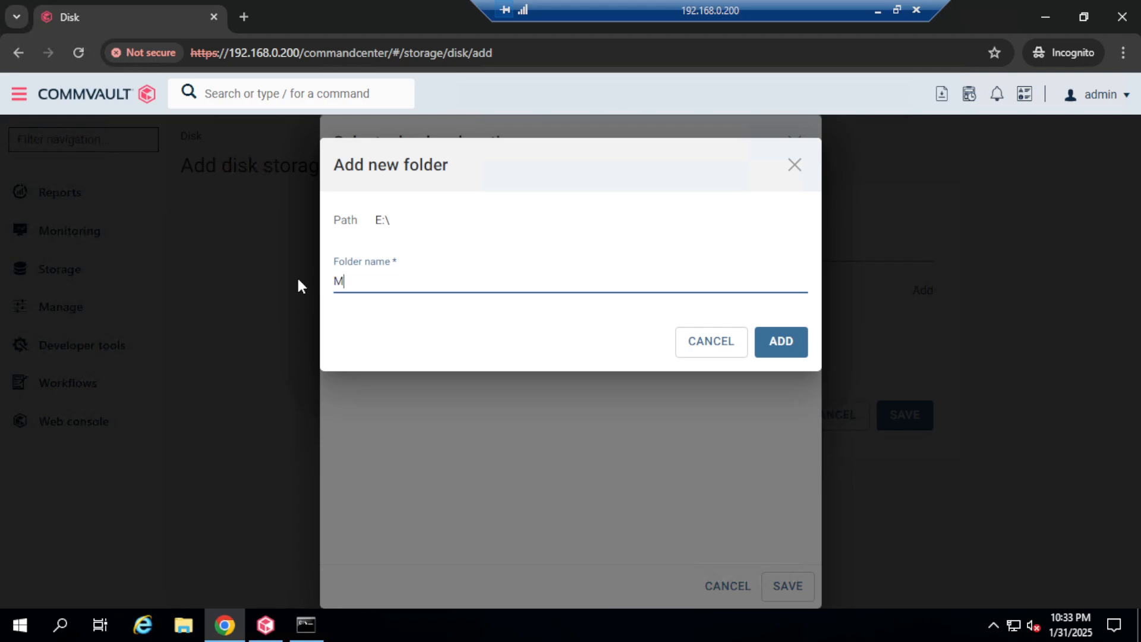
type("ount")
key("BackSpace")
key("BackSpace")
key("BackSpace")
key("BackSpace")
type("P1")
left_click(783, 351)
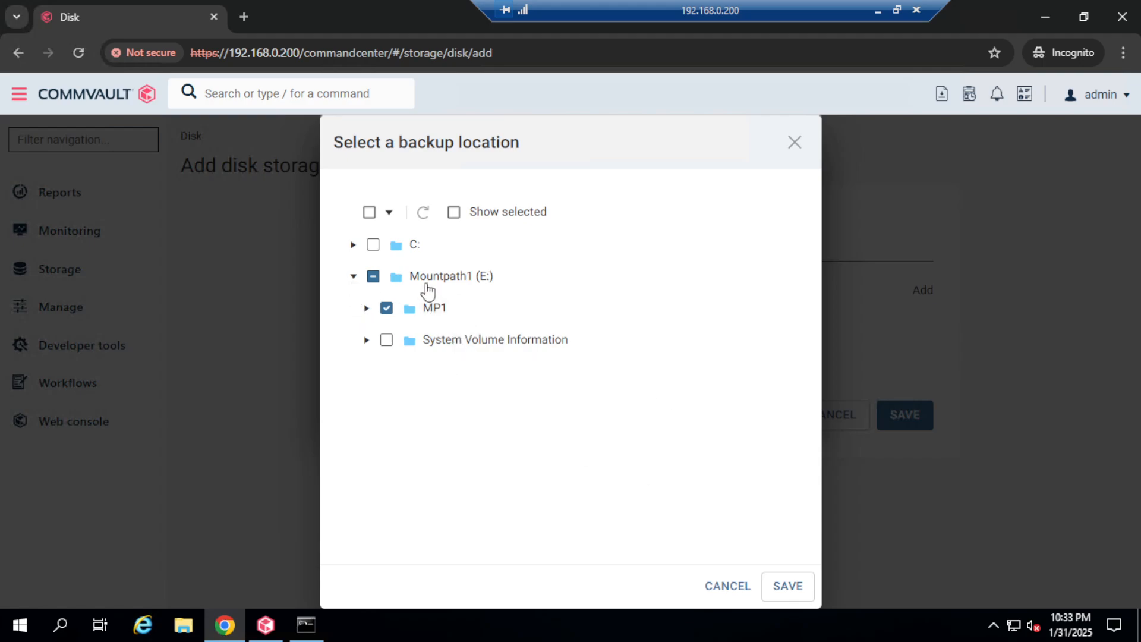
Step: Set E:\MP1 as the backup location and save disklibrary-nondedupe
left_click(366, 308)
left_click(788, 586)
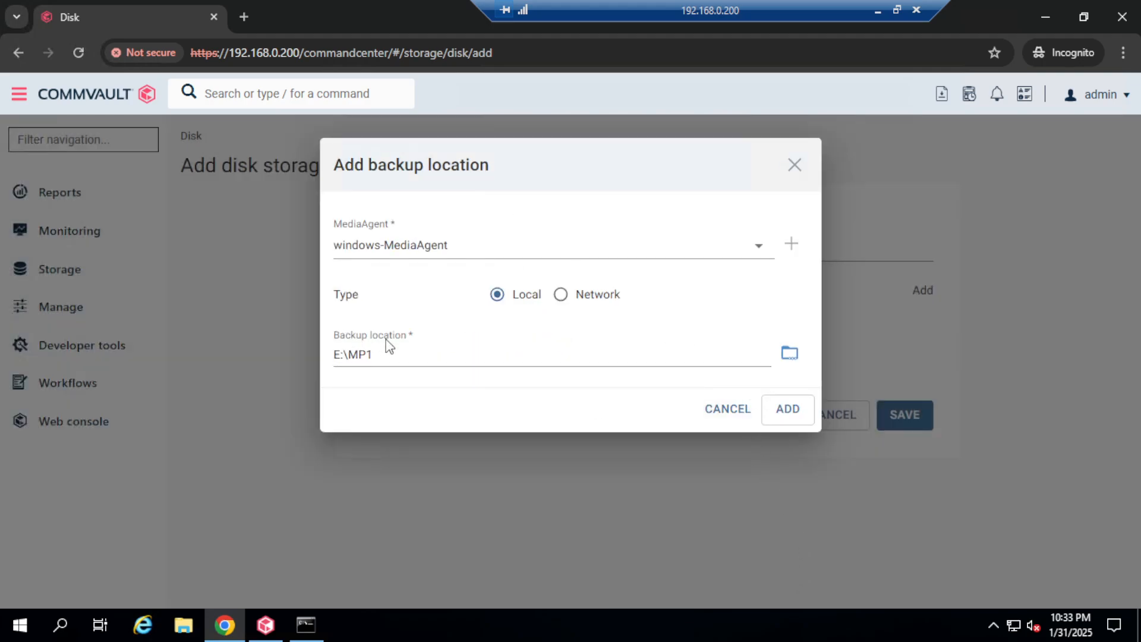
left_click(774, 413)
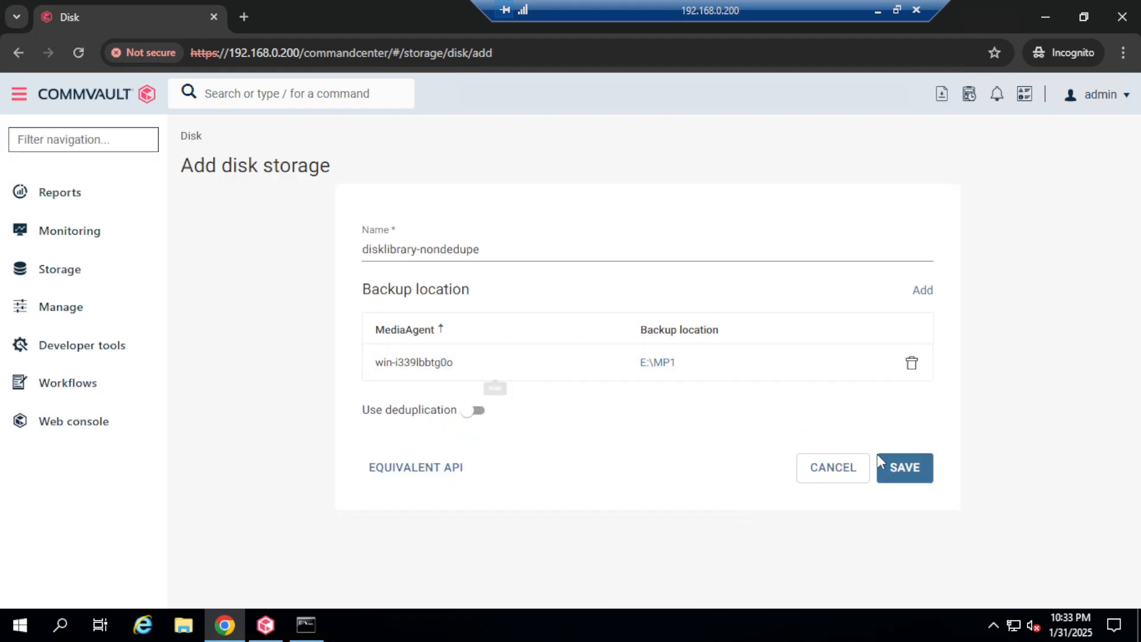
left_click(918, 478)
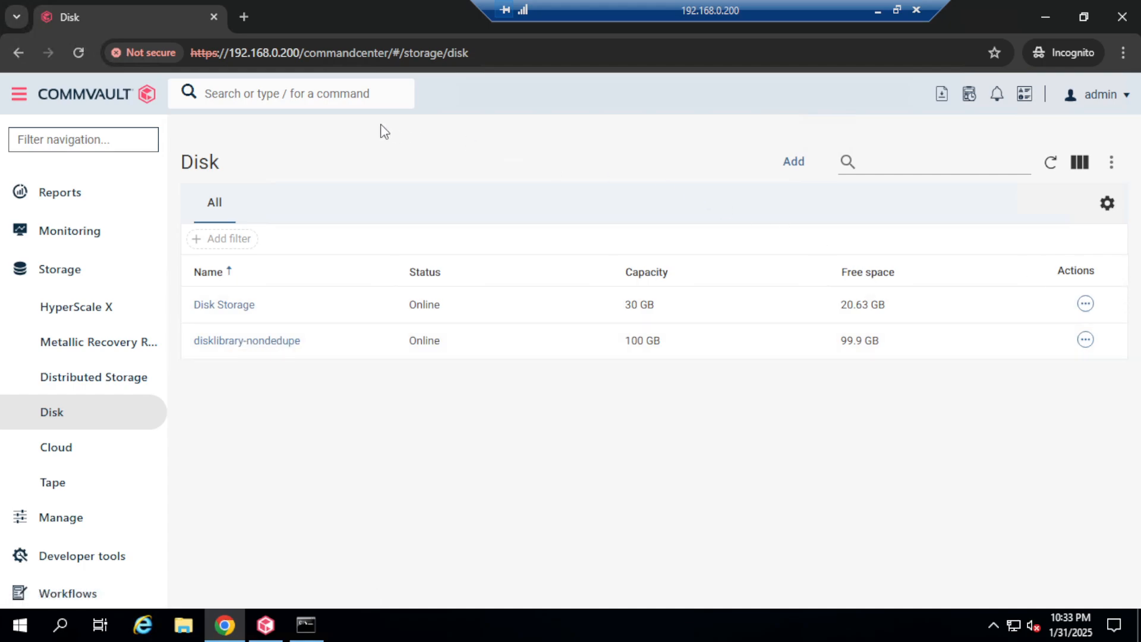
Step: Start disk storage 'disklibrary-Dedupe' and add a backup location on windows-MediaAgent
left_click(794, 163)
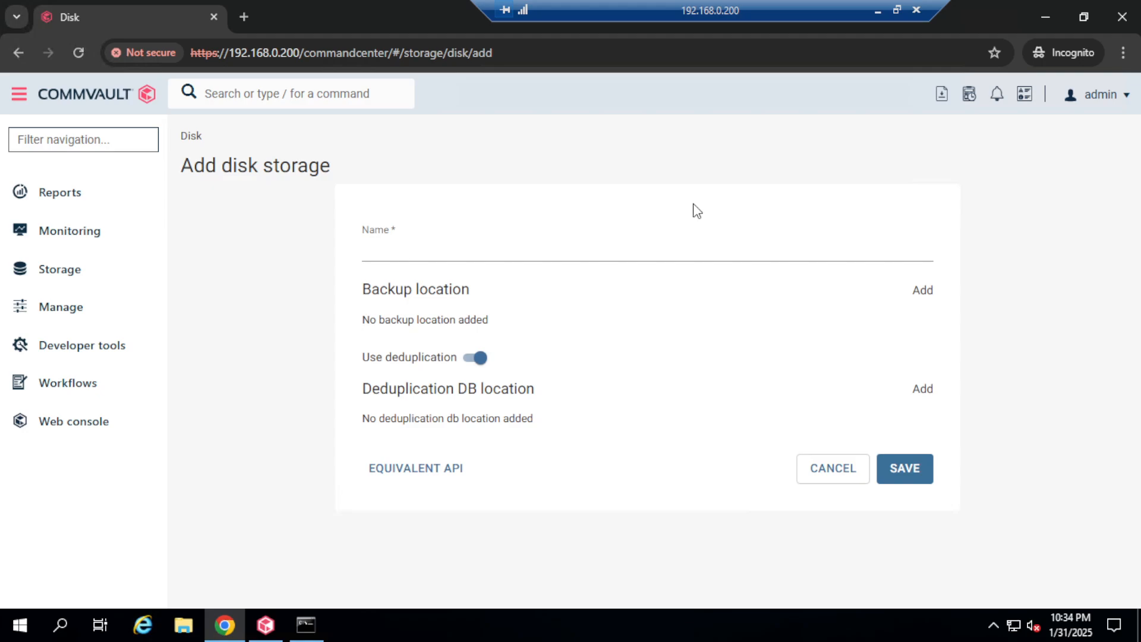
left_click(419, 252)
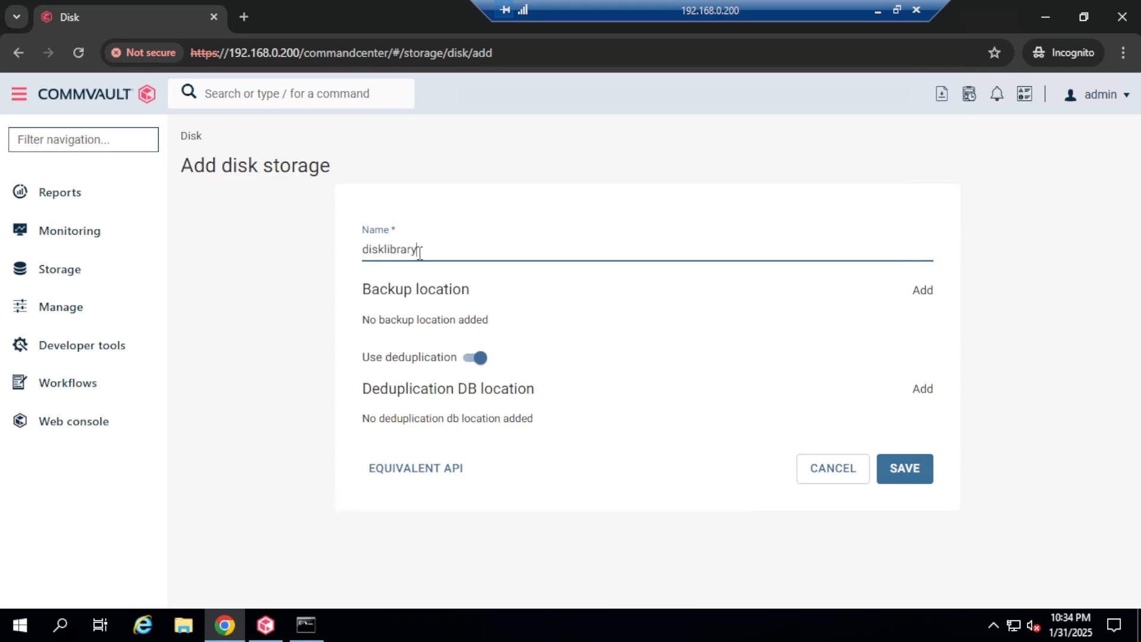
left_click(922, 291)
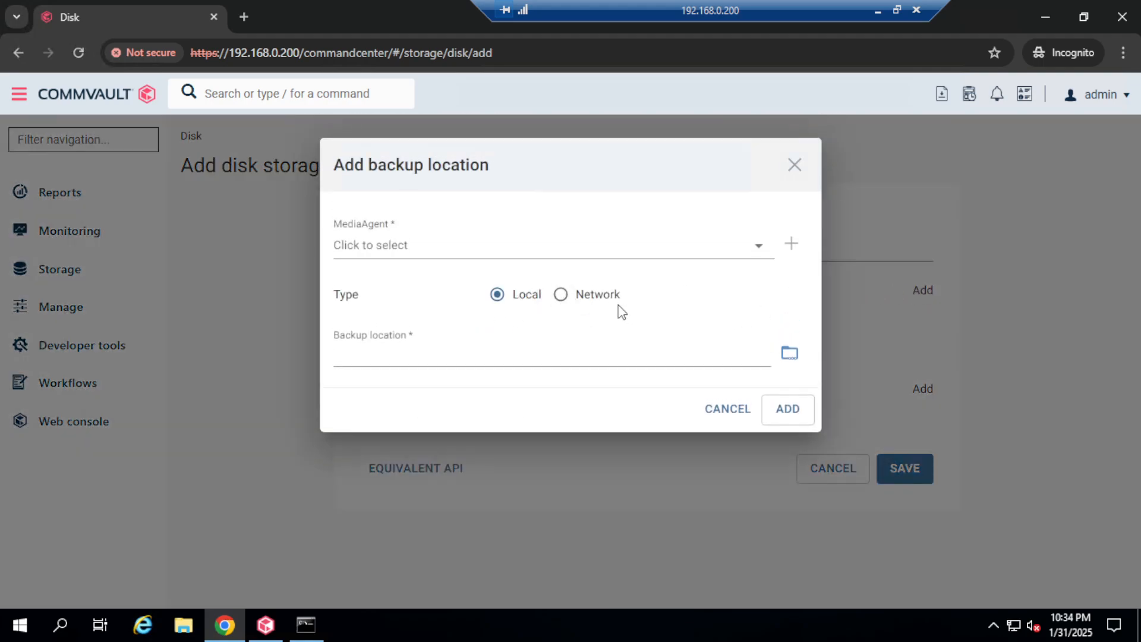
left_click(447, 249)
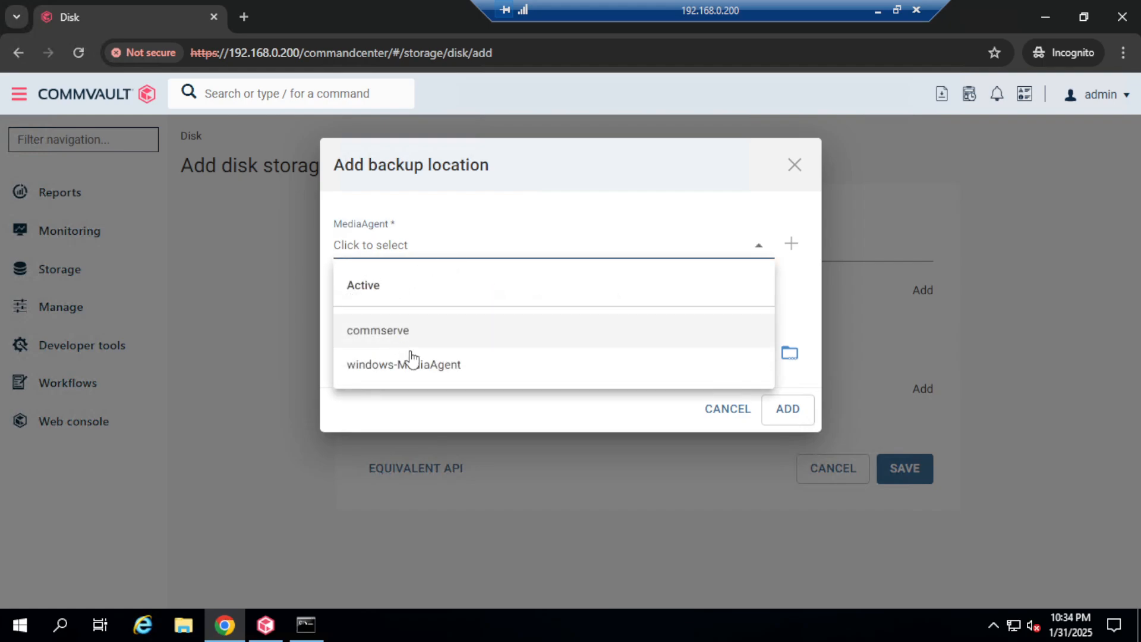
left_click(439, 364)
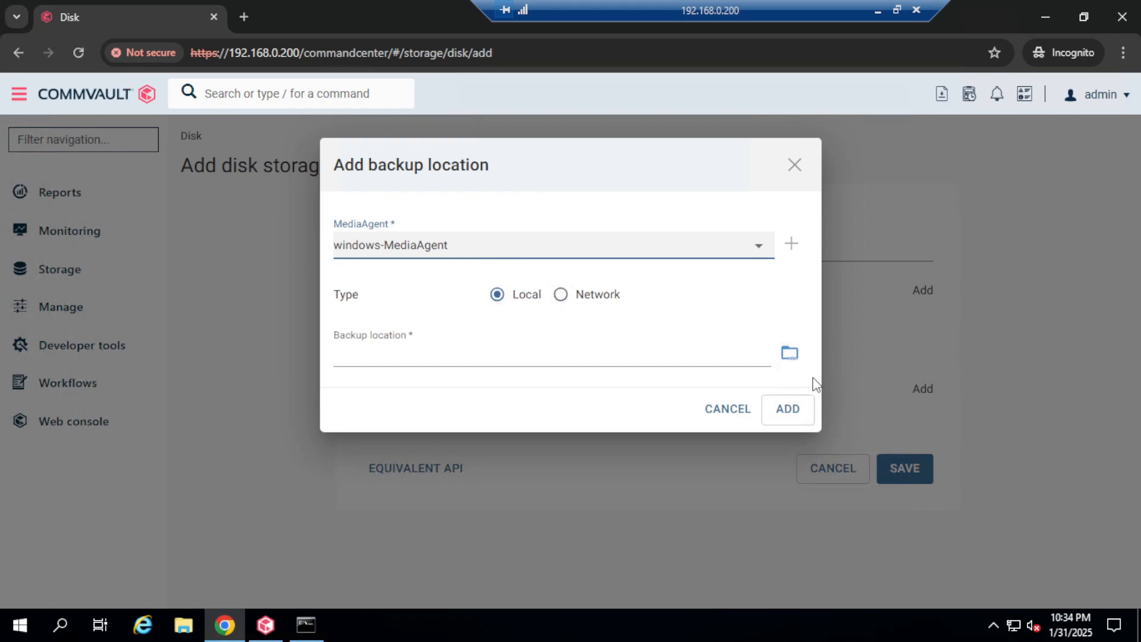
Step: Create folder MP1-Dedupe on E: and add E:\MP1-Dedupe as the backup location
left_click(789, 354)
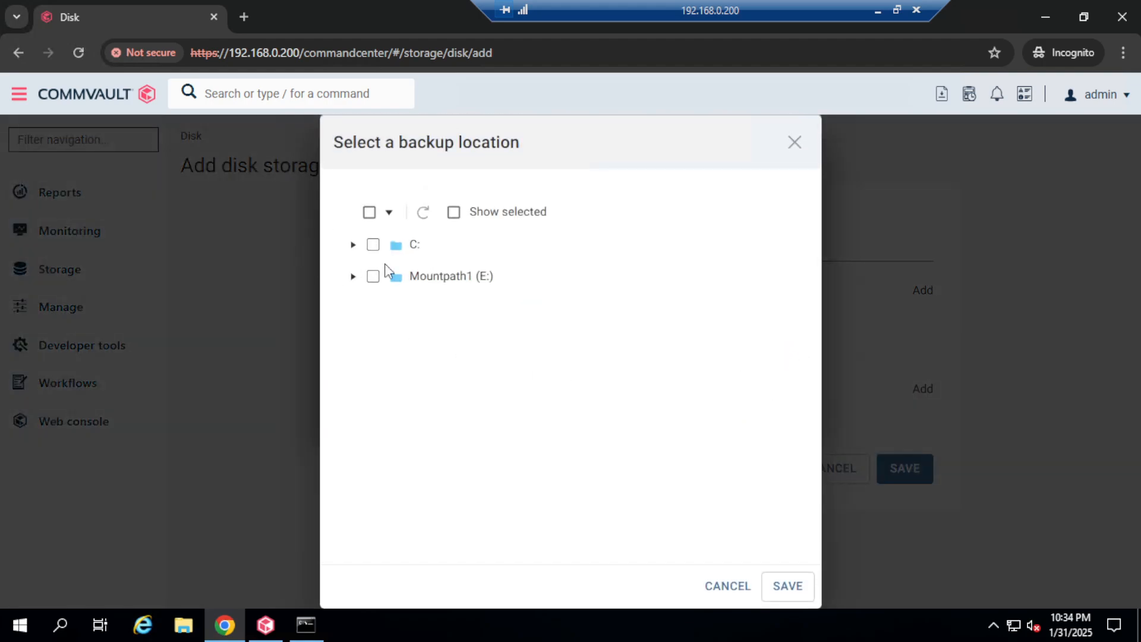
left_click(353, 277)
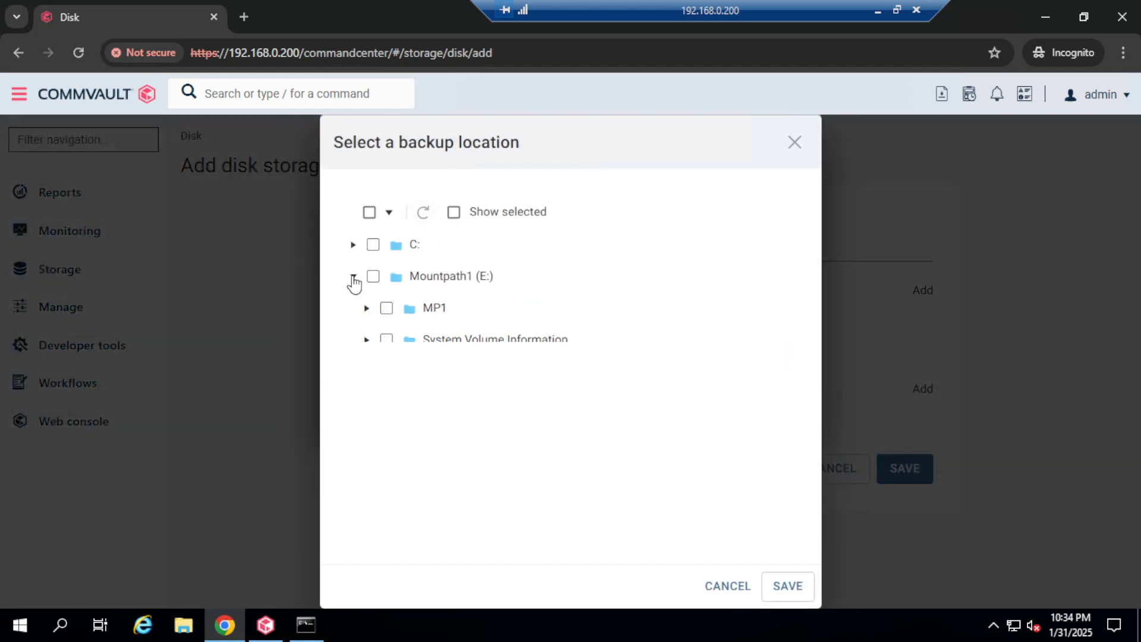
left_click(442, 284)
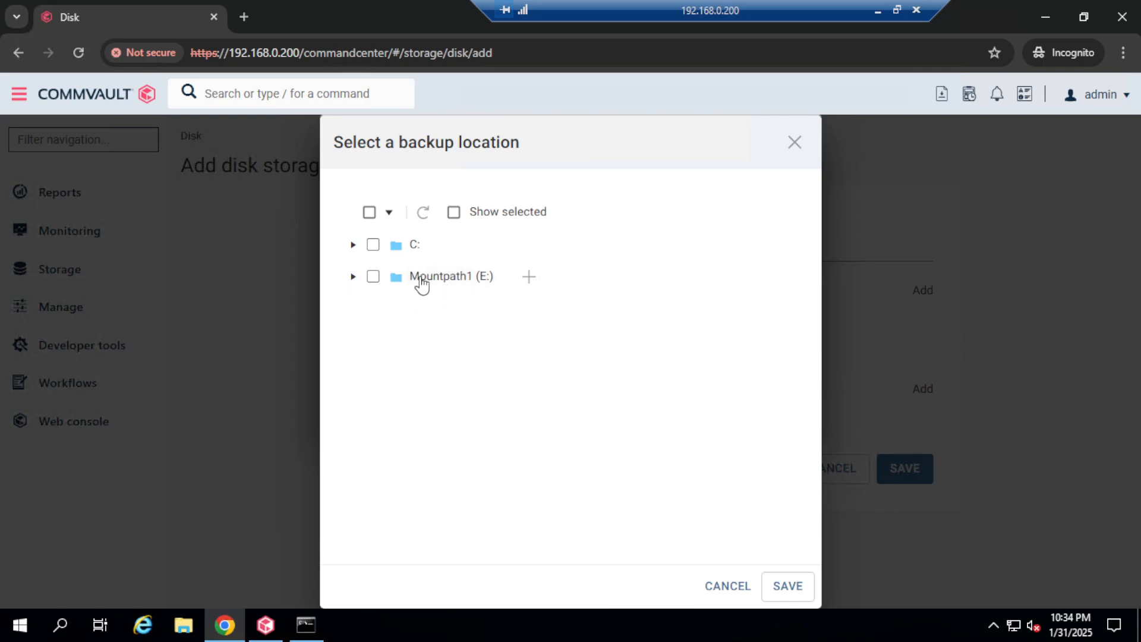
left_click(352, 278)
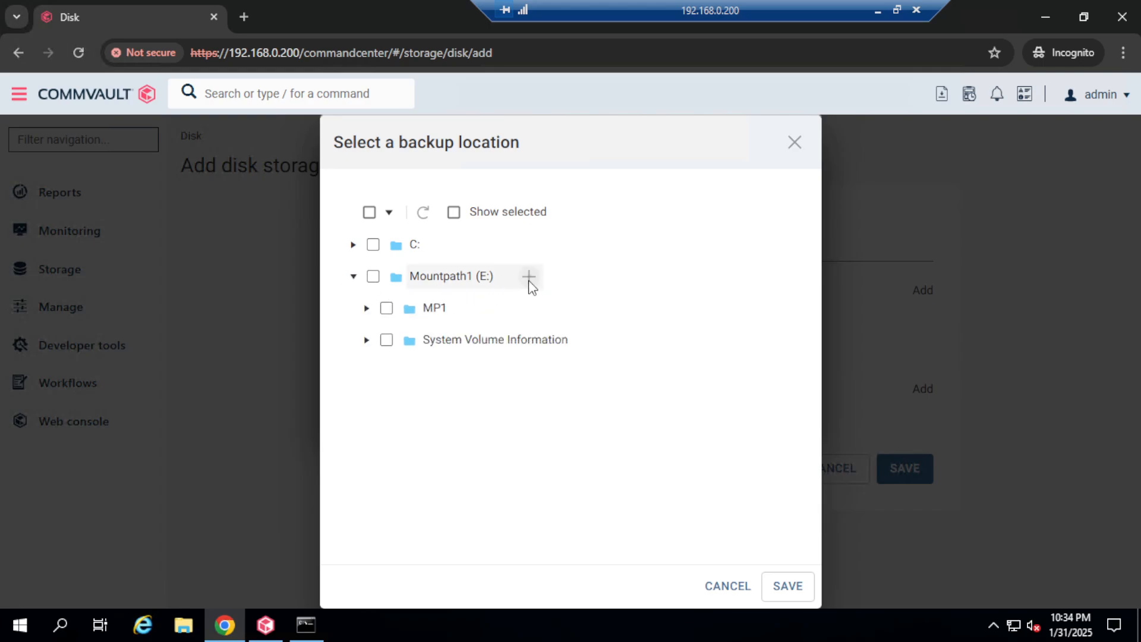
left_click(528, 277)
key("ctrl+a")
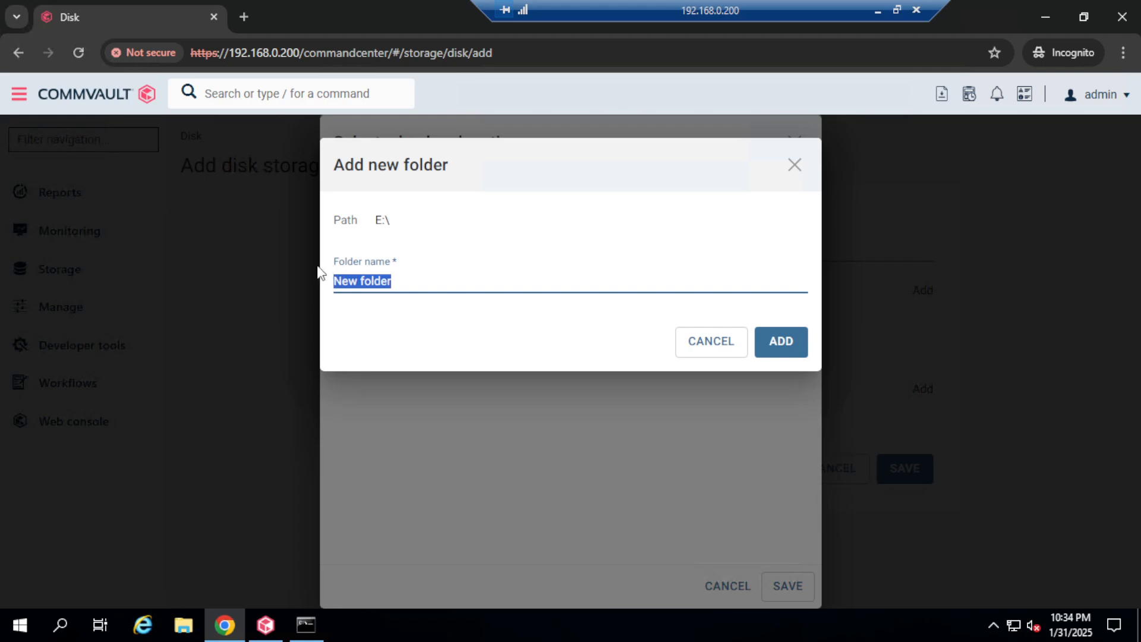
type("MP1-")
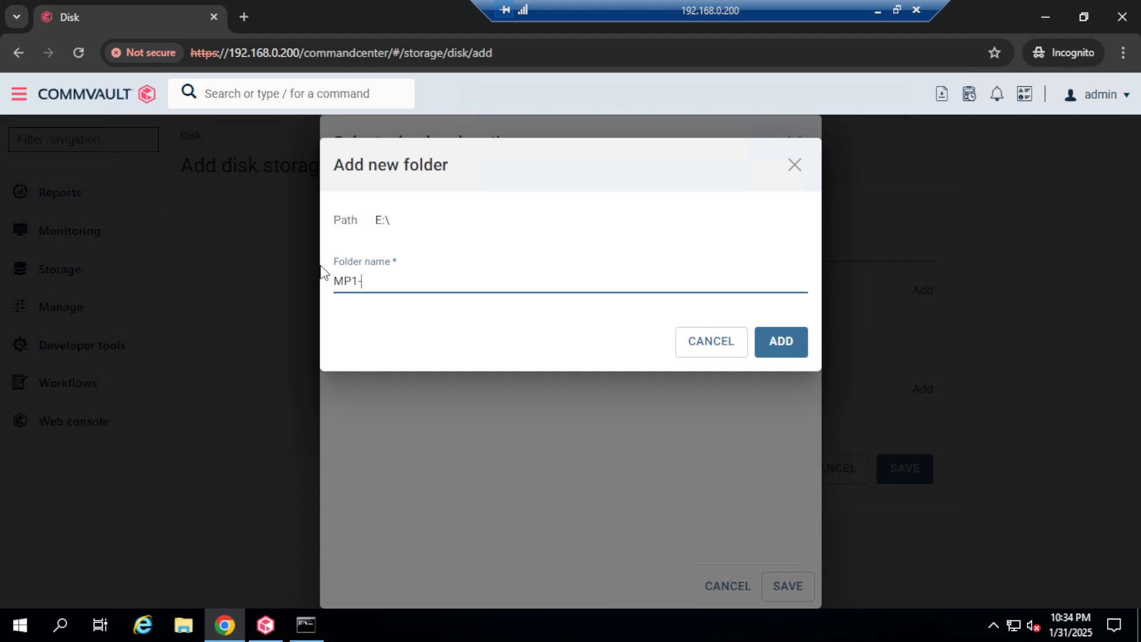
type("Dedupe")
left_click(785, 341)
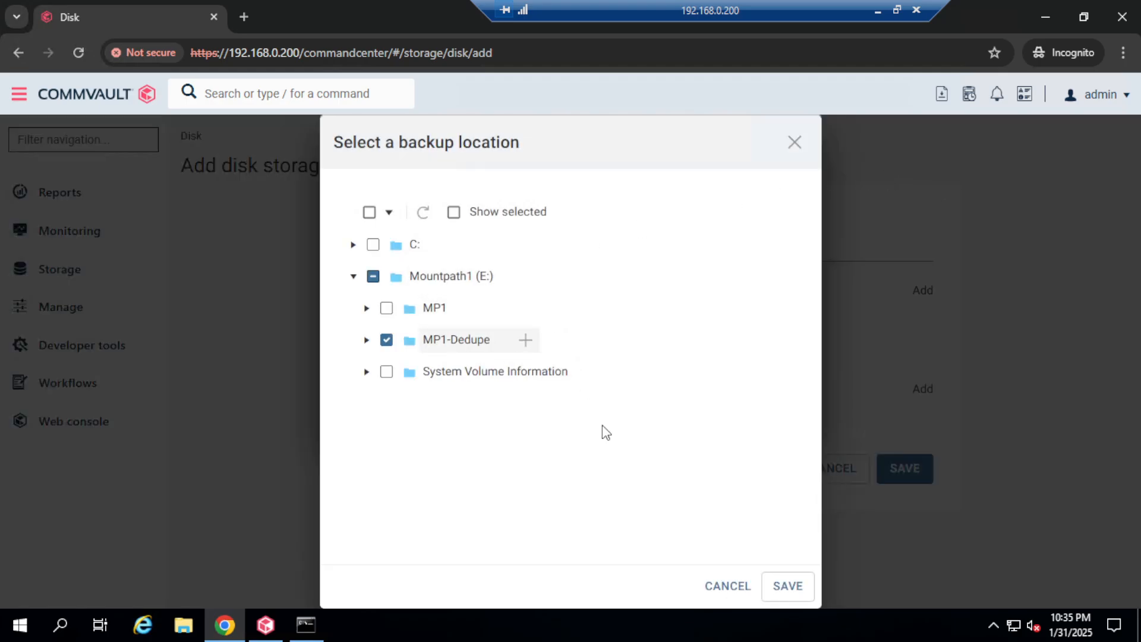
left_click(787, 586)
left_click(787, 409)
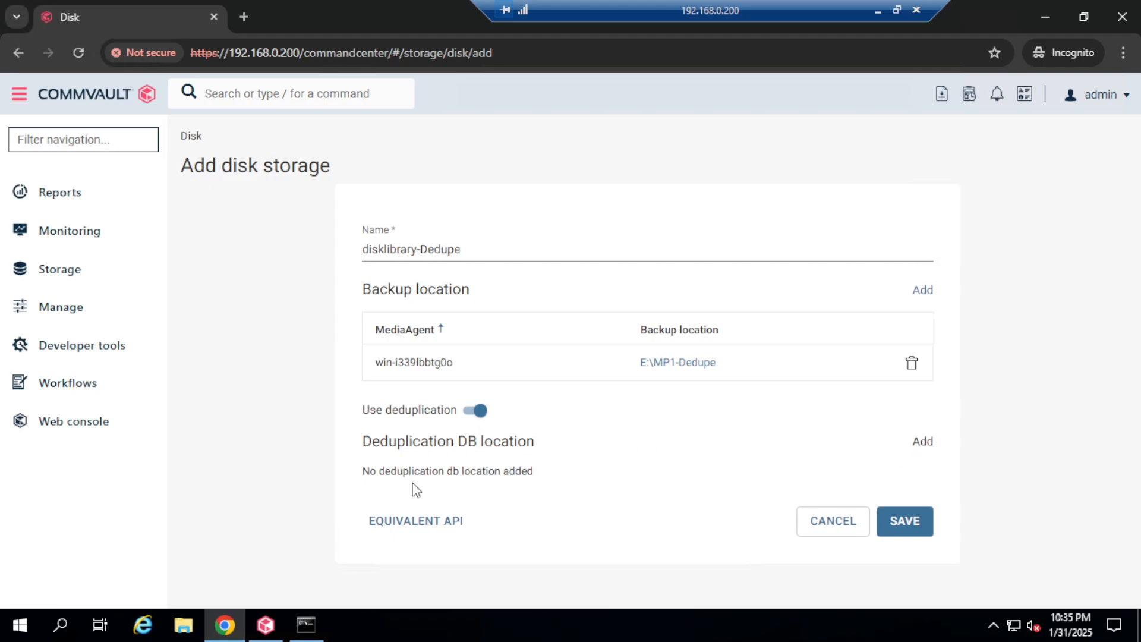
Step: Try a deduplication DB location on windows-MediaAgent, cancel it, and minimize the remote session
left_click_drag(364, 472, 557, 482)
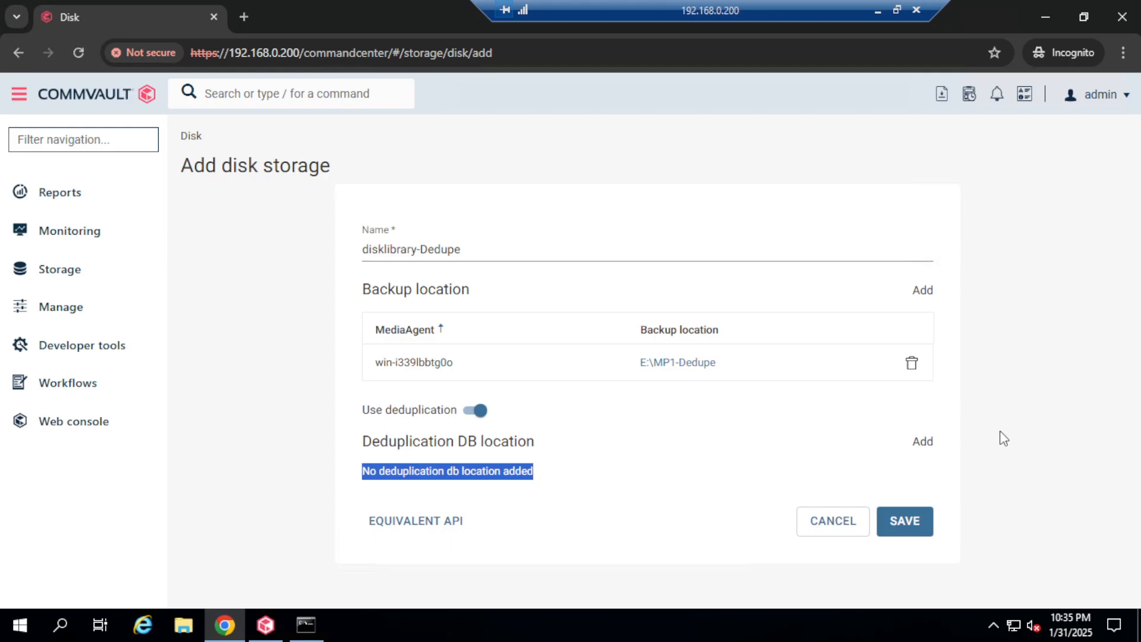
left_click(922, 443)
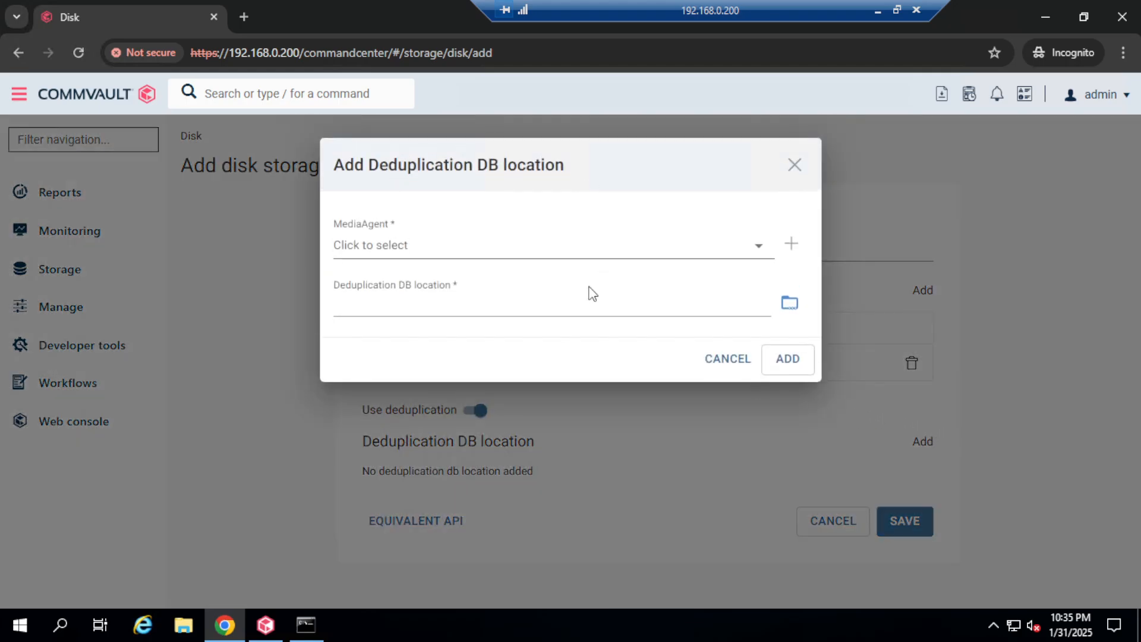
left_click(443, 254)
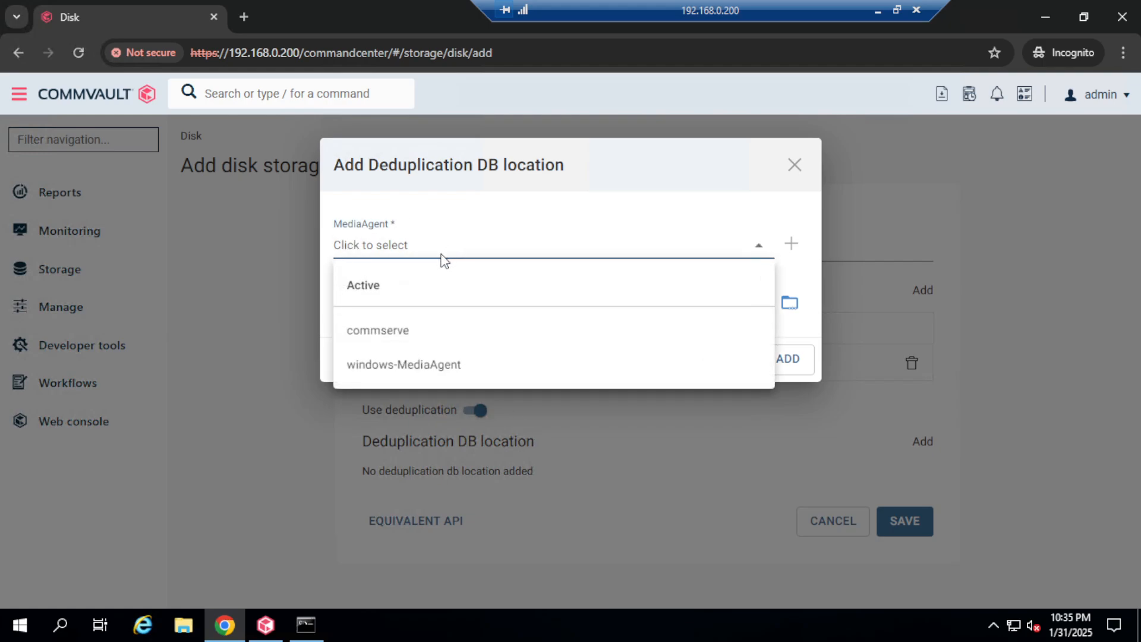
left_click(423, 364)
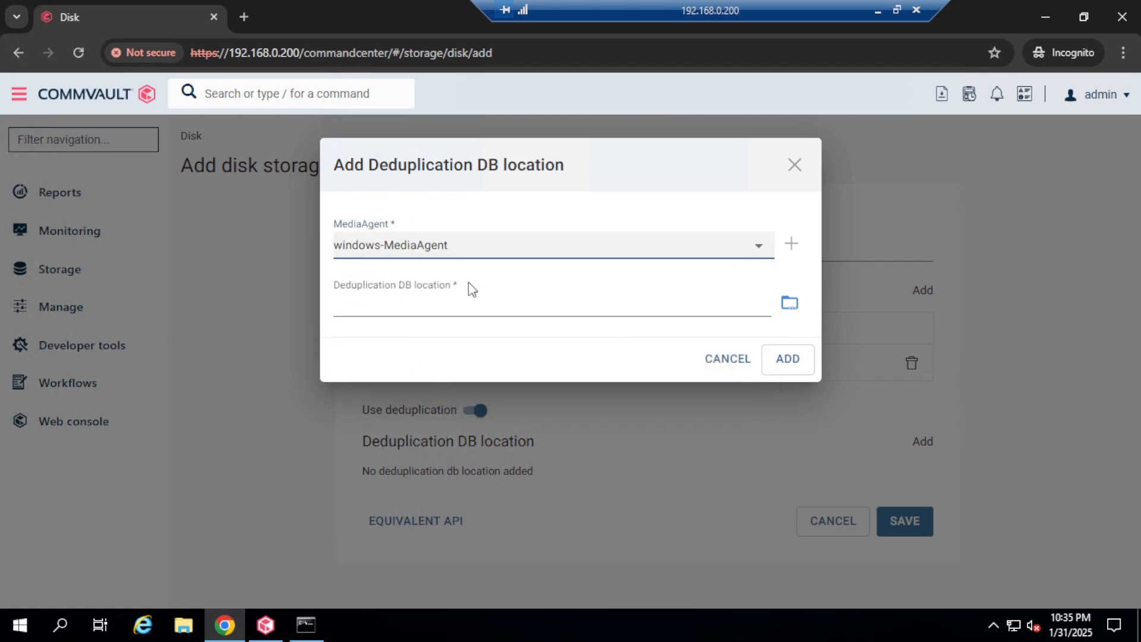
left_click(790, 305)
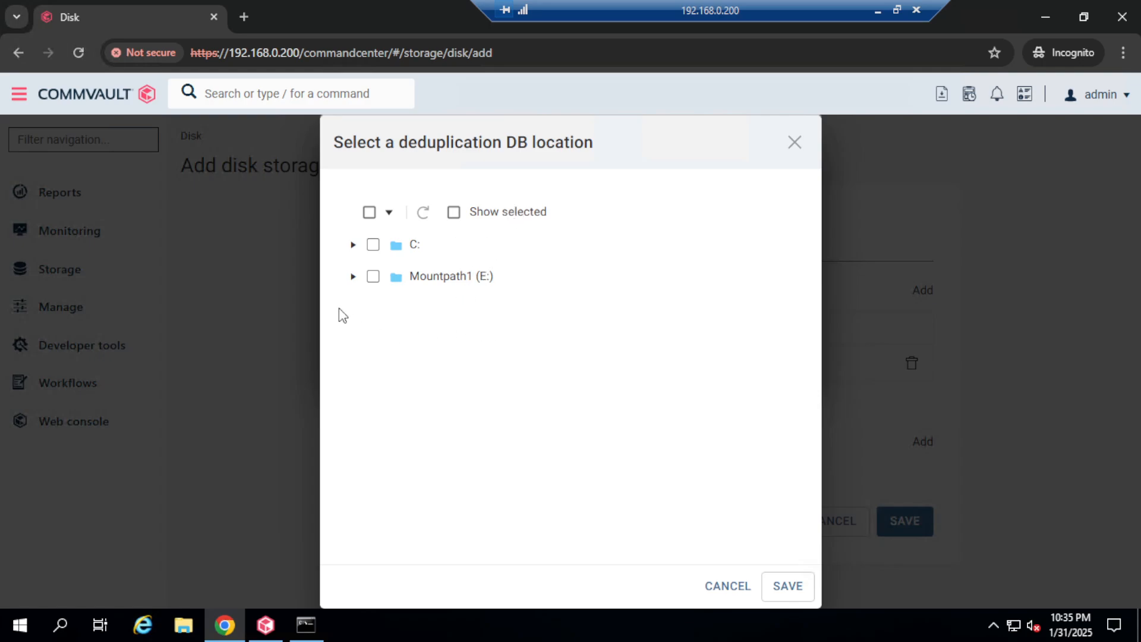
left_click(794, 144)
left_click(794, 164)
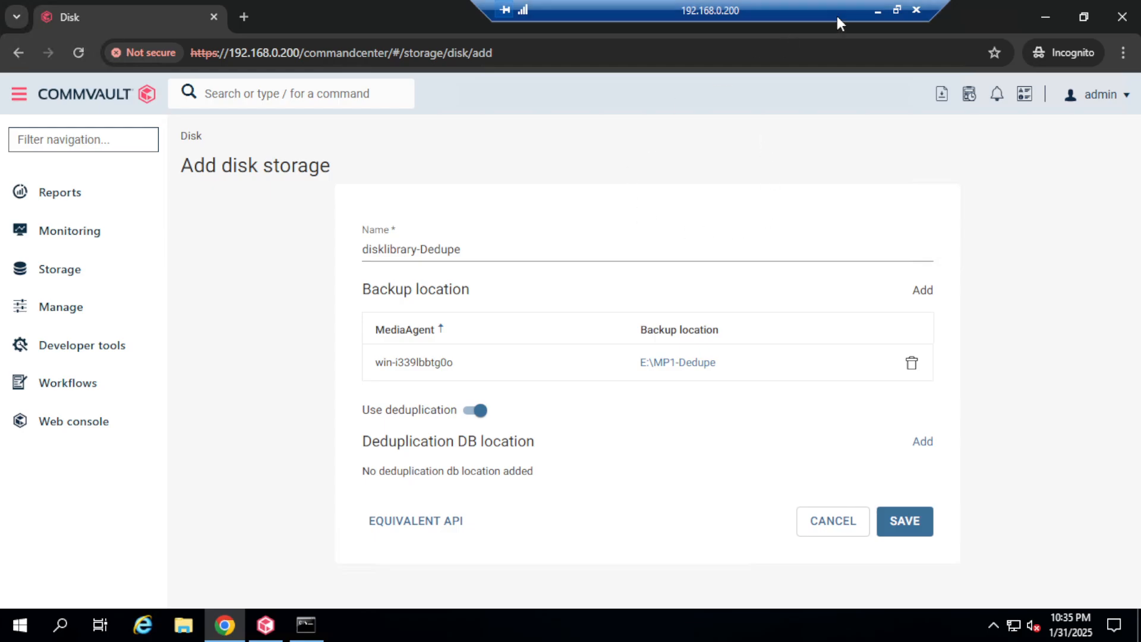
left_click(877, 12)
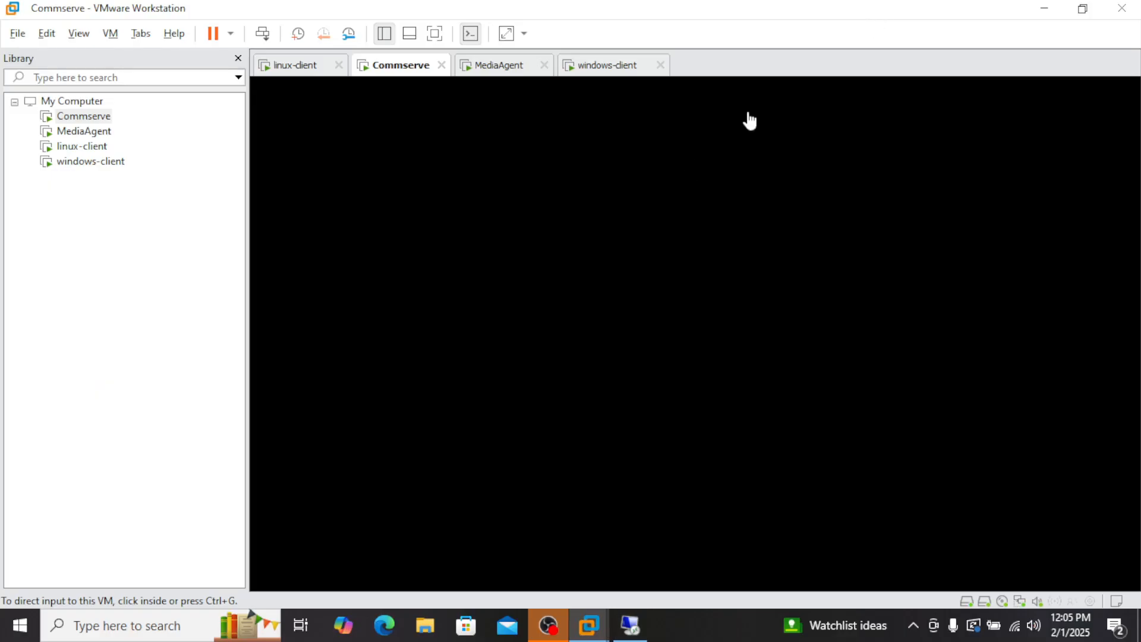
Step: In the MediaAgent VM's settings, begin adding a new virtual hard disk
right_click(90, 135)
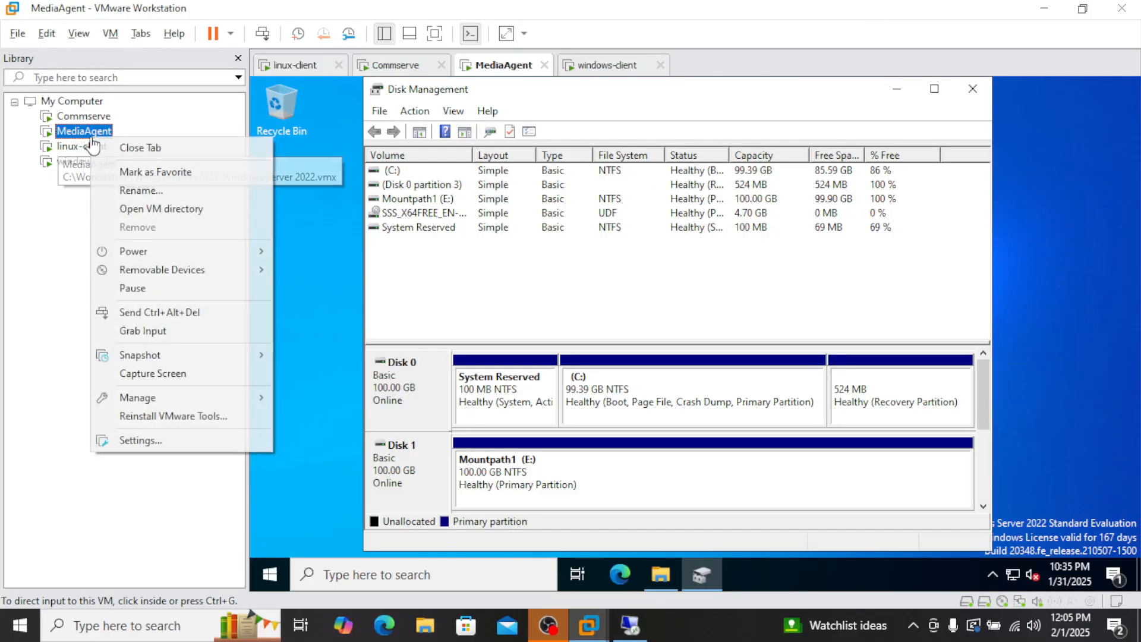
left_click(172, 443)
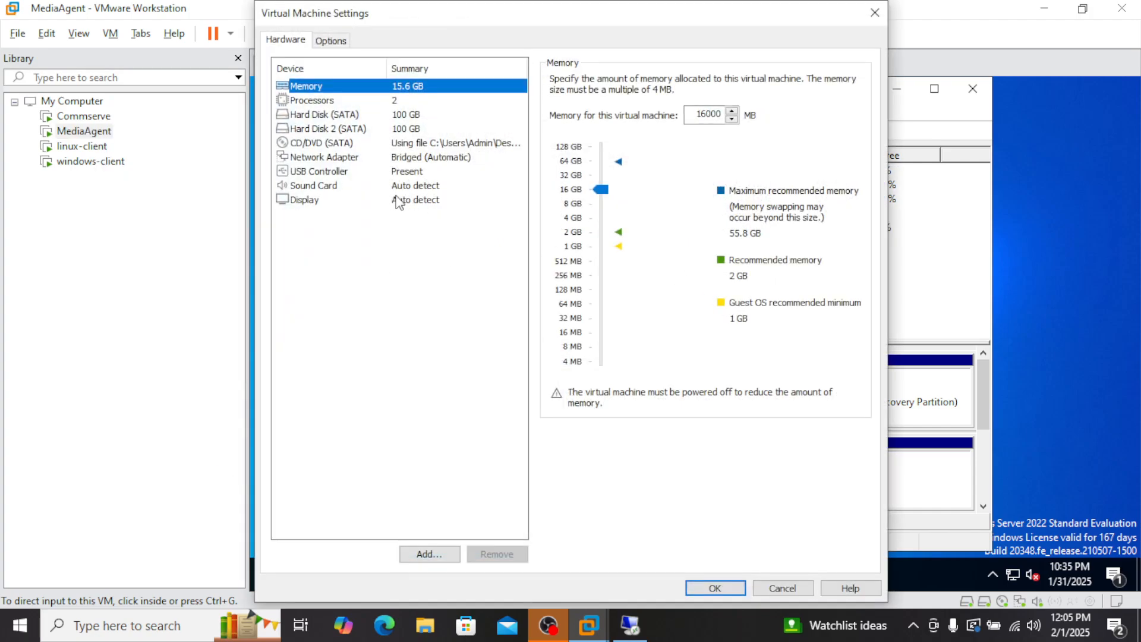
left_click(324, 114)
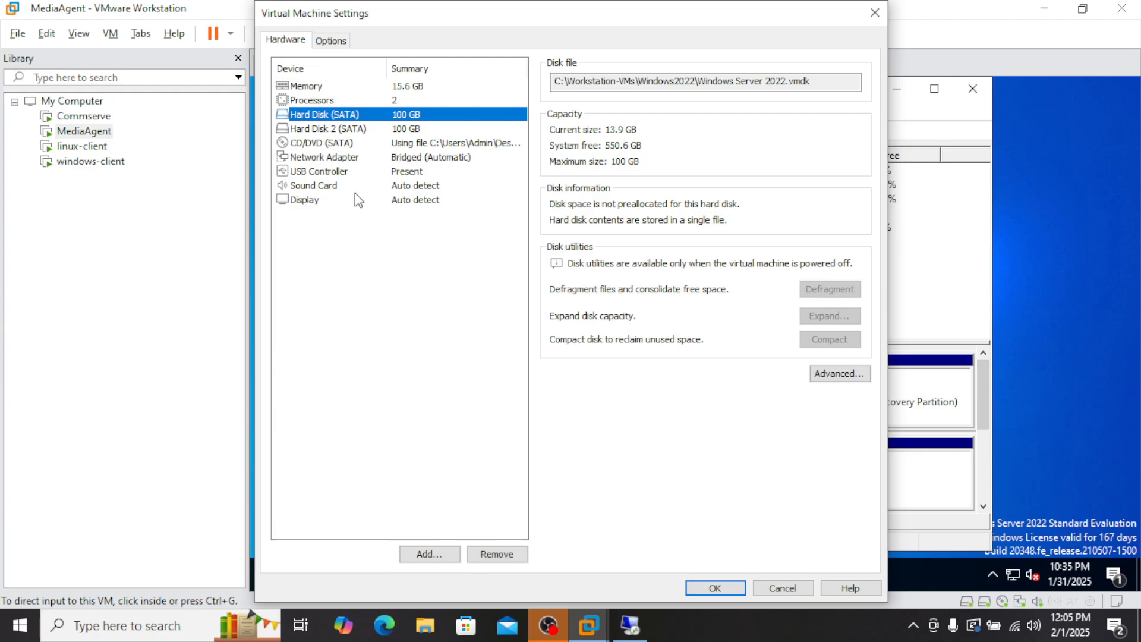
left_click(440, 554)
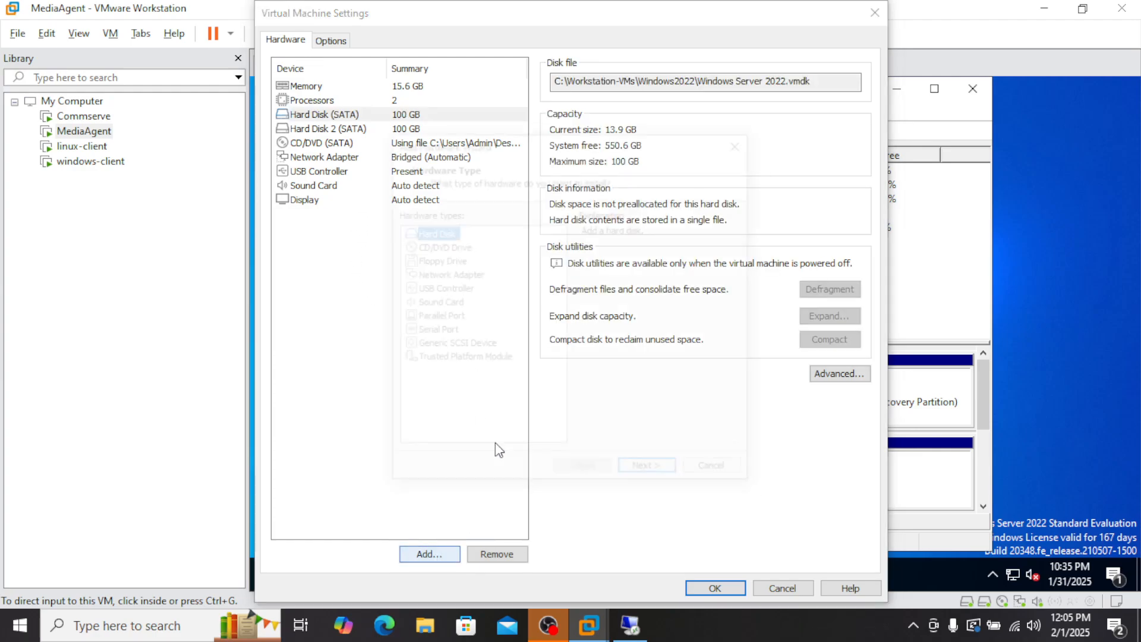
left_click(652, 473)
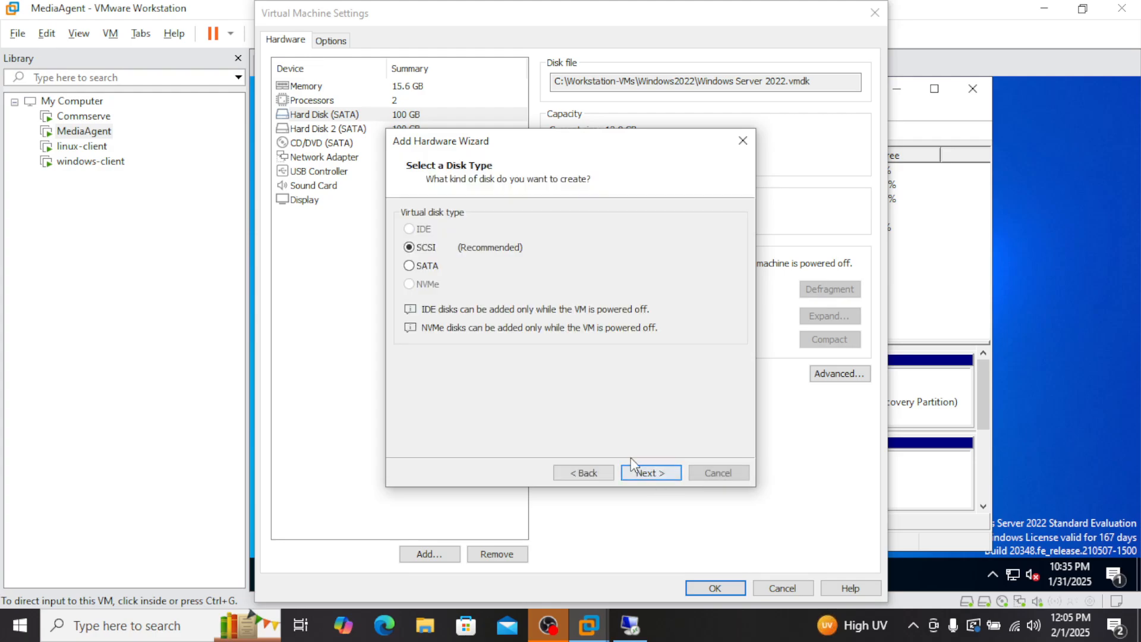
left_click(660, 483)
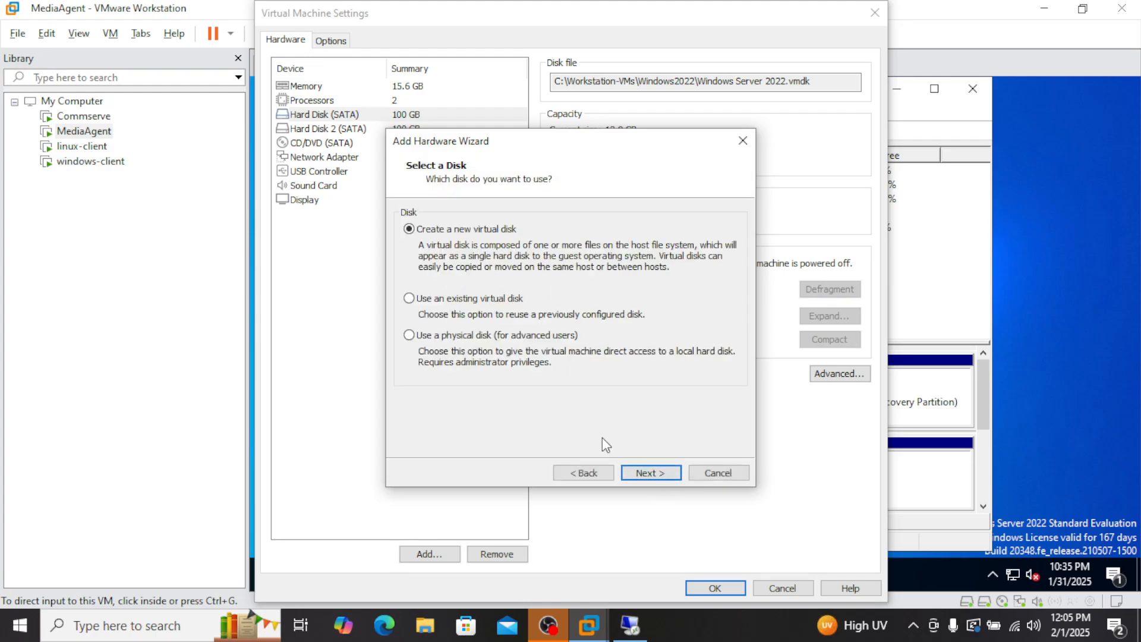
left_click(651, 473)
Step: Size the new virtual disk at 20 GB, stored as a single file, and confirm
left_click(526, 212)
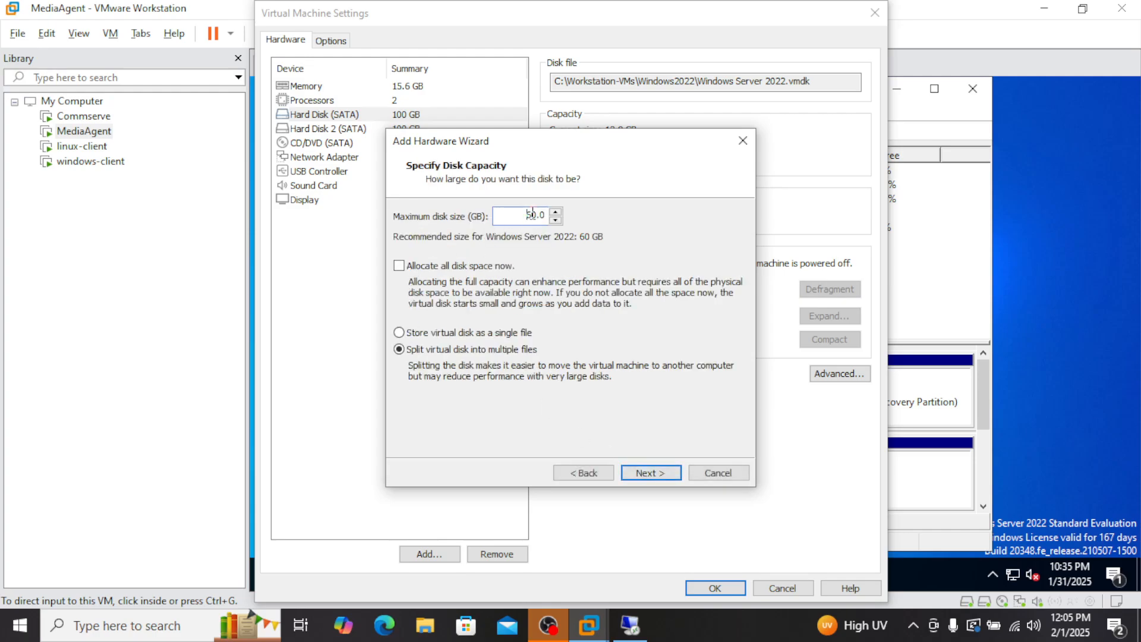
left_click_drag(532, 216, 556, 218)
double_click(528, 212)
type("20")
left_click(469, 334)
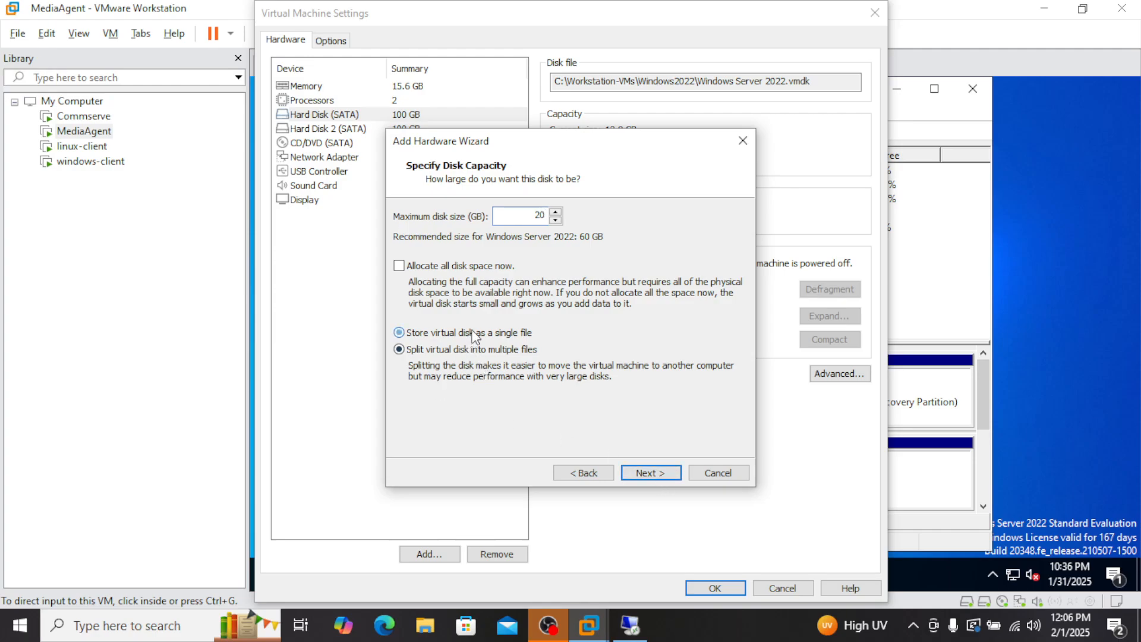
left_click(663, 472)
left_click(647, 472)
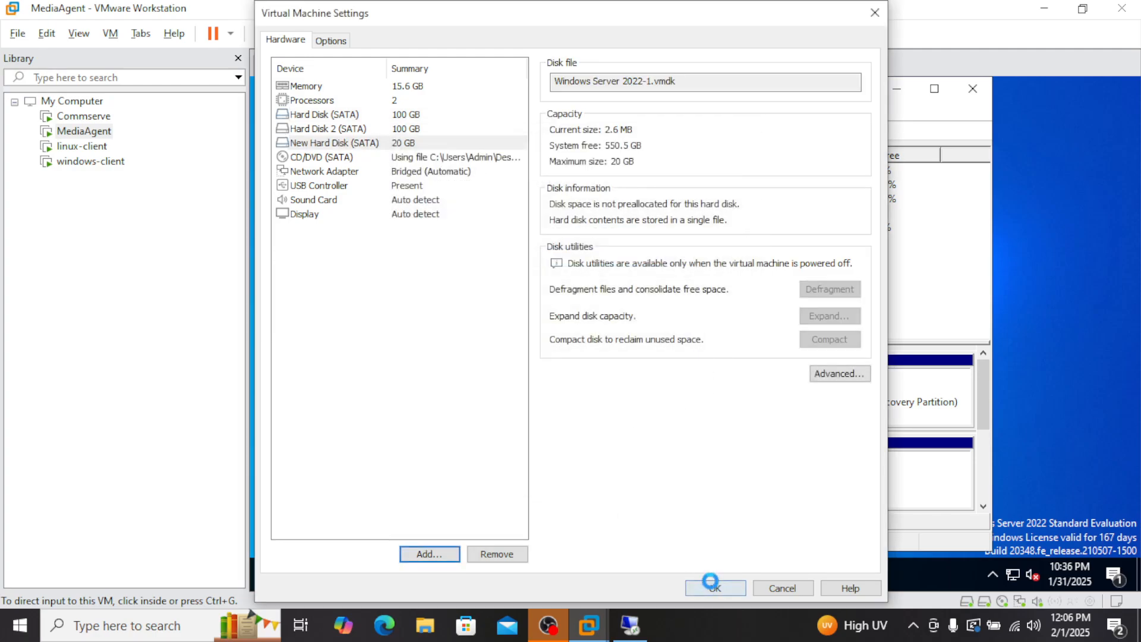
left_click(713, 587)
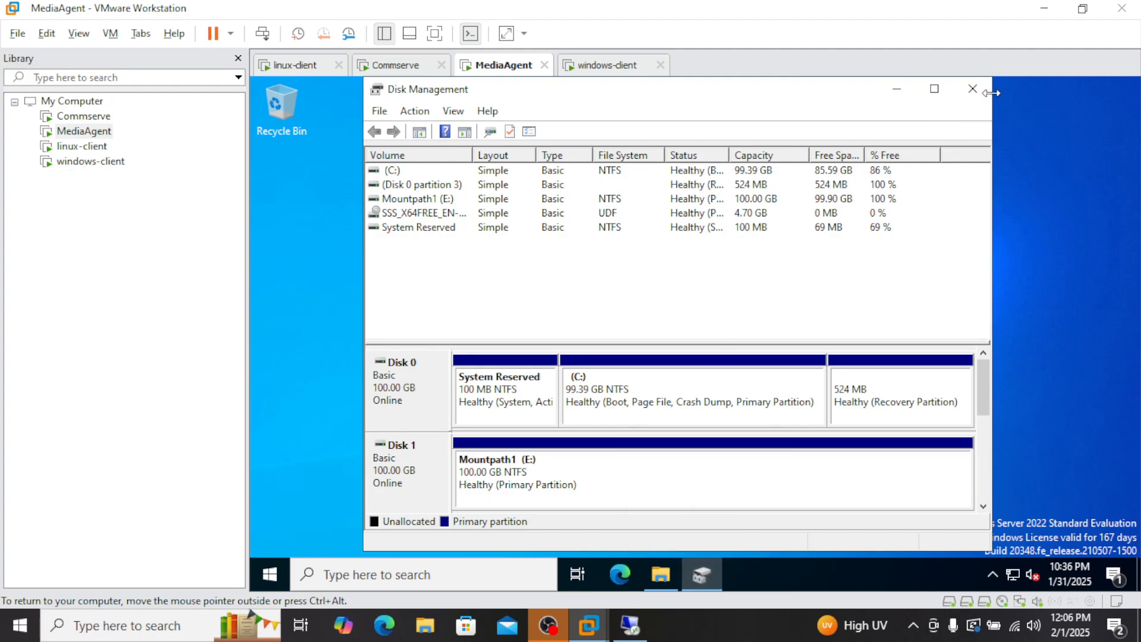
Step: Reopen Disk Management via a 'disk' search and initialize Disk 2 with MBR
left_click(972, 88)
left_click(378, 574)
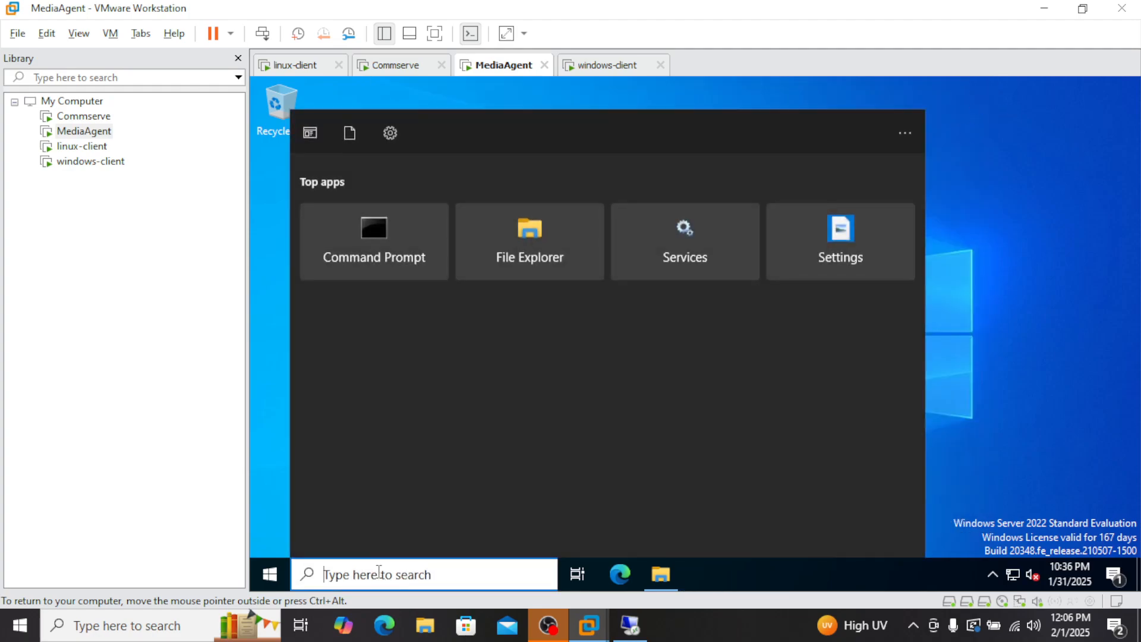
type("disk")
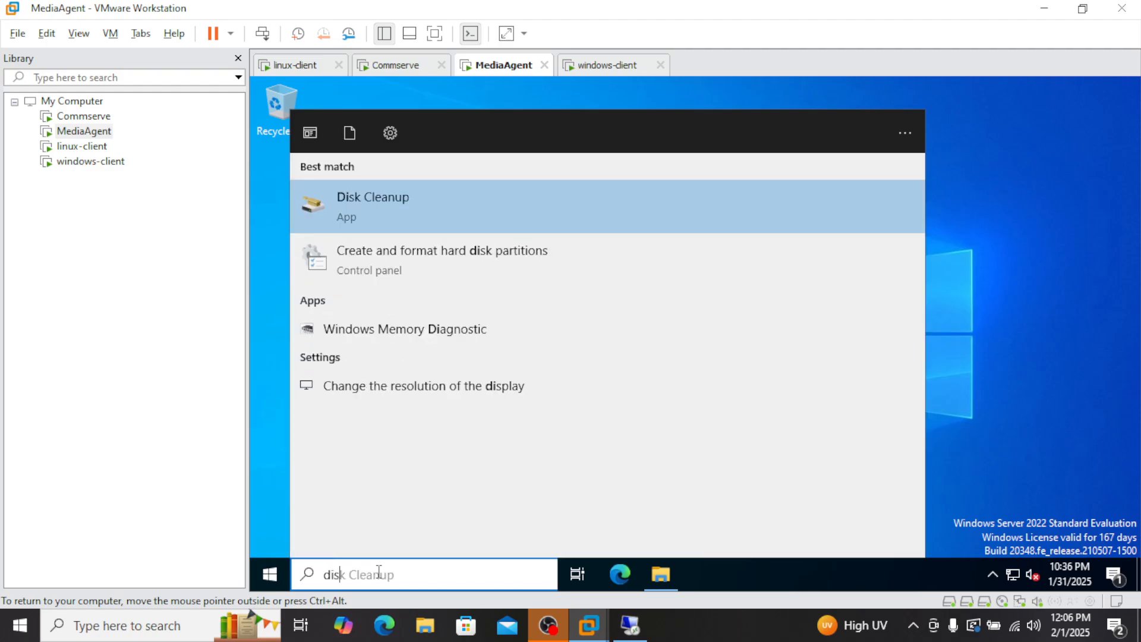
left_click(393, 277)
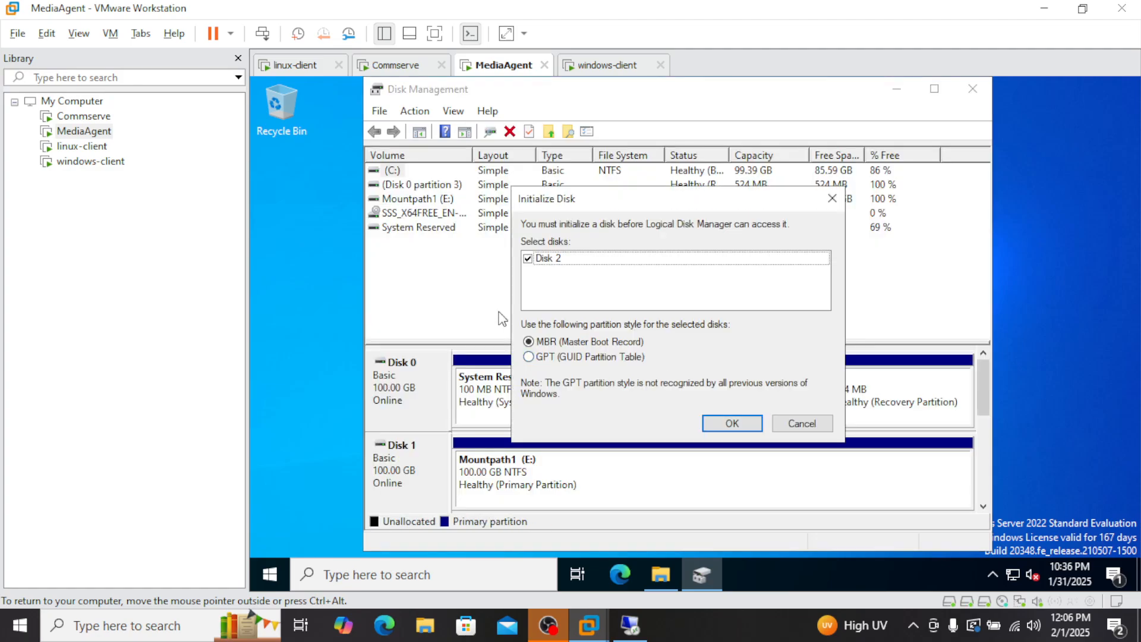
left_click(562, 262)
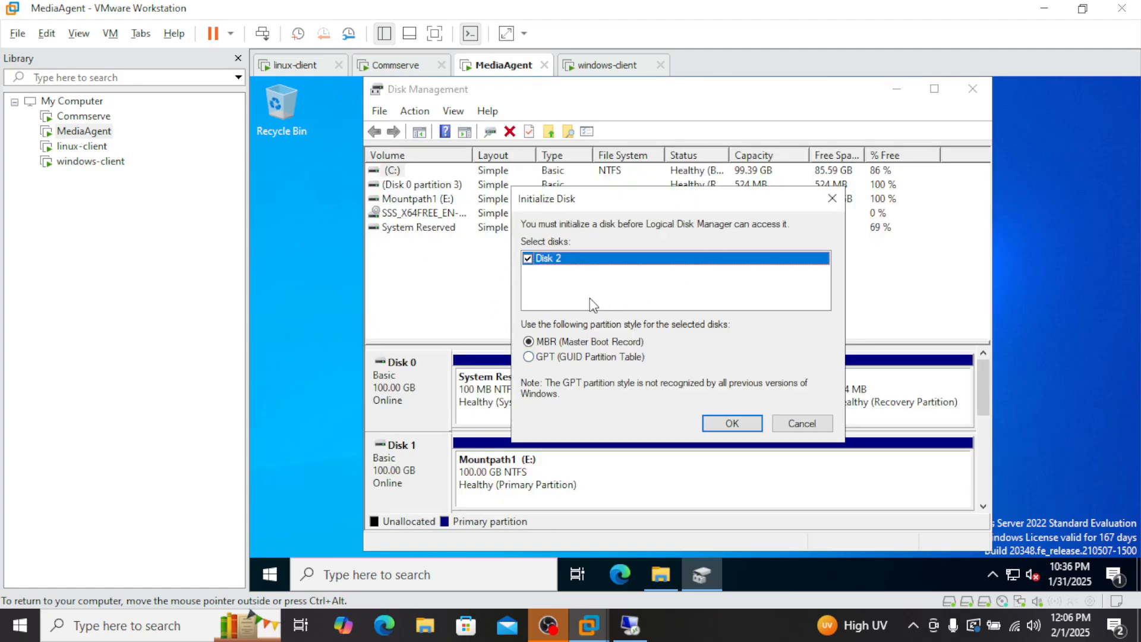
left_click(732, 424)
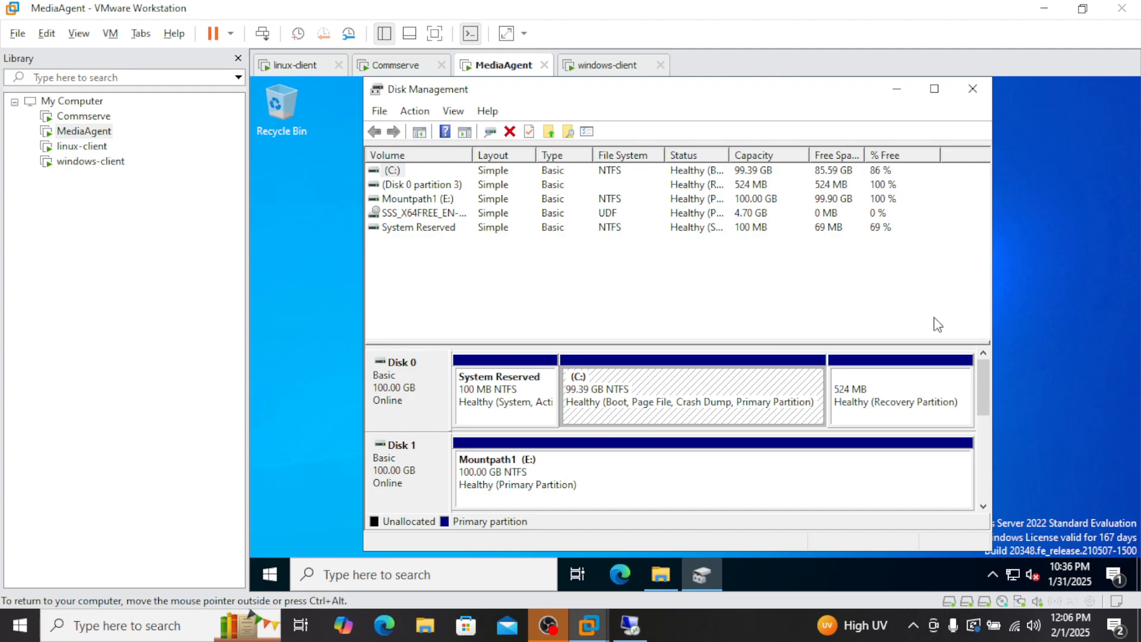
Step: Create a full 20477 MB NTFS volume labelled DDB with drive letter F on Disk 2
left_click_drag(978, 393, 980, 416)
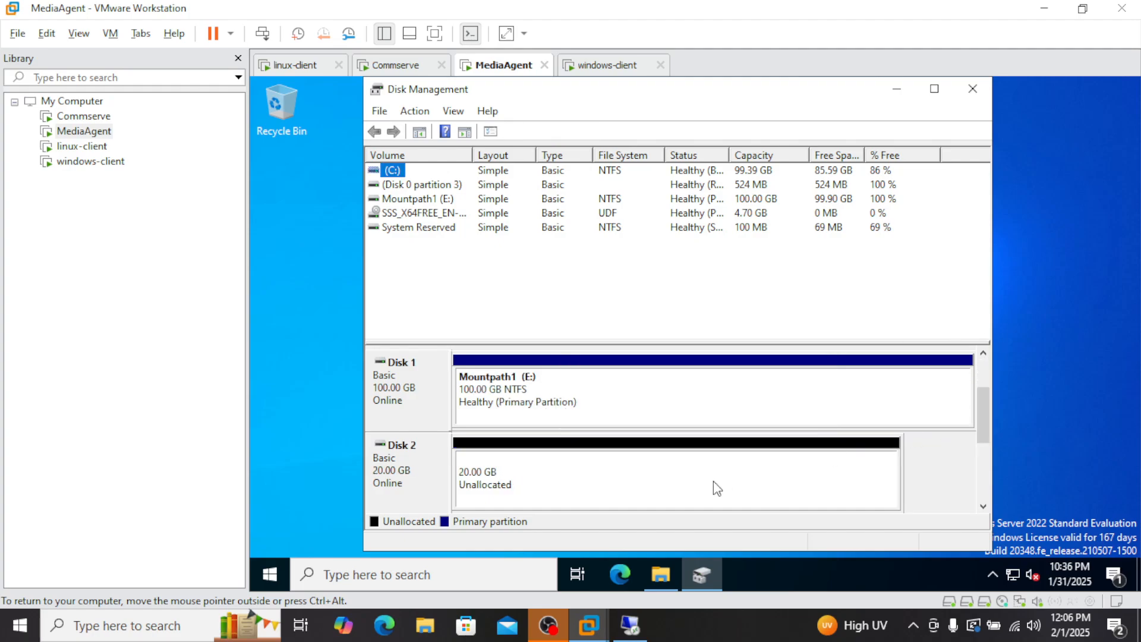
left_click(618, 478)
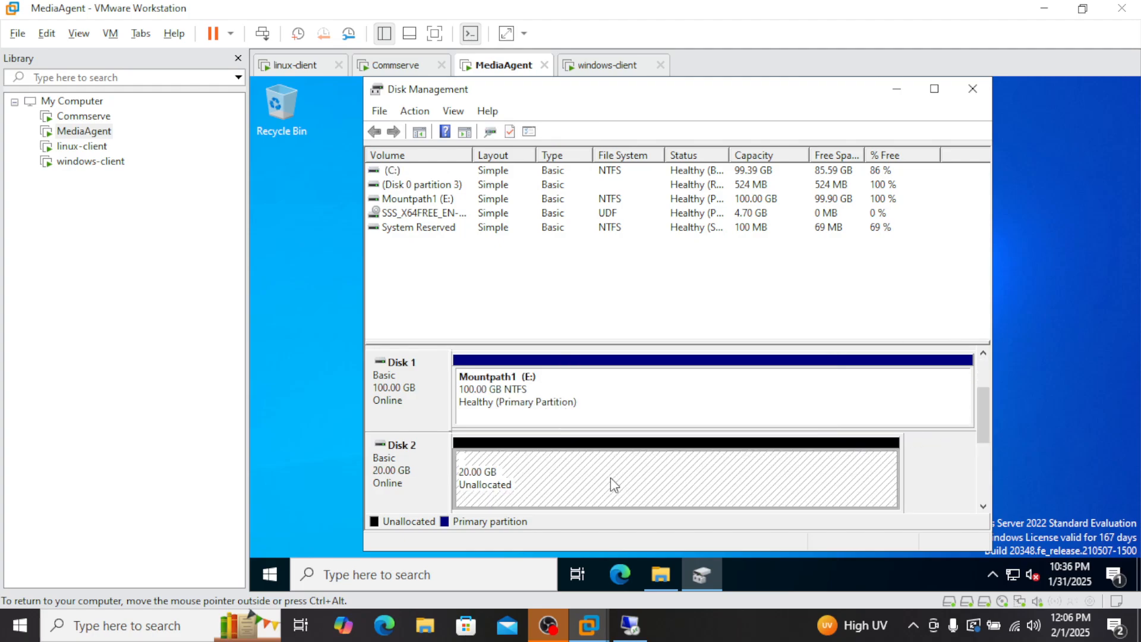
right_click(576, 466)
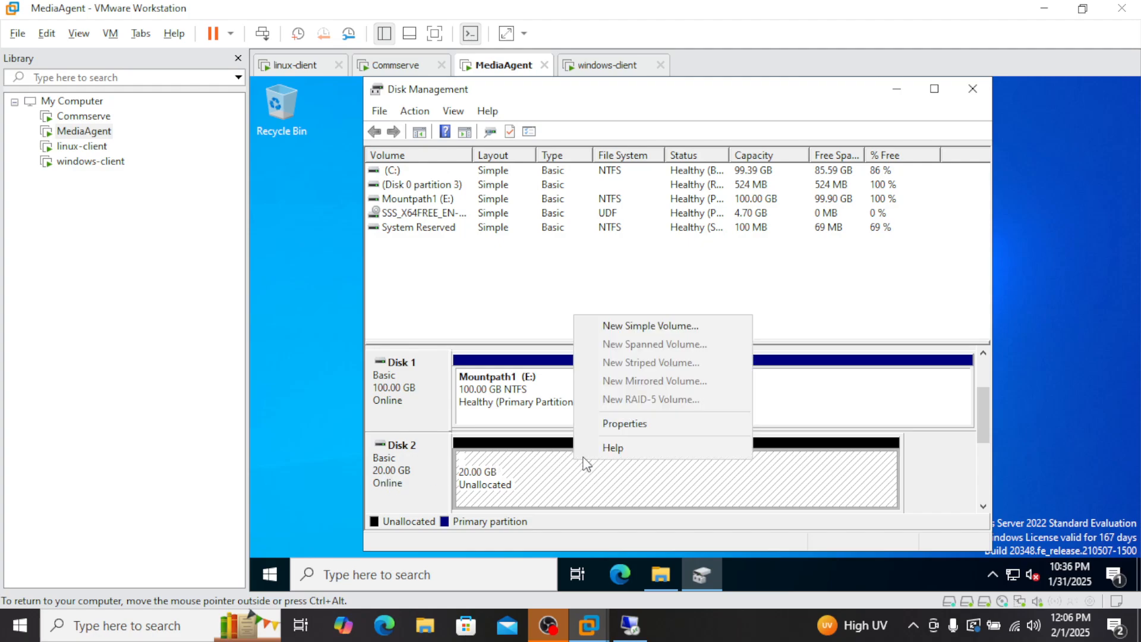
left_click(643, 327)
left_click(690, 471)
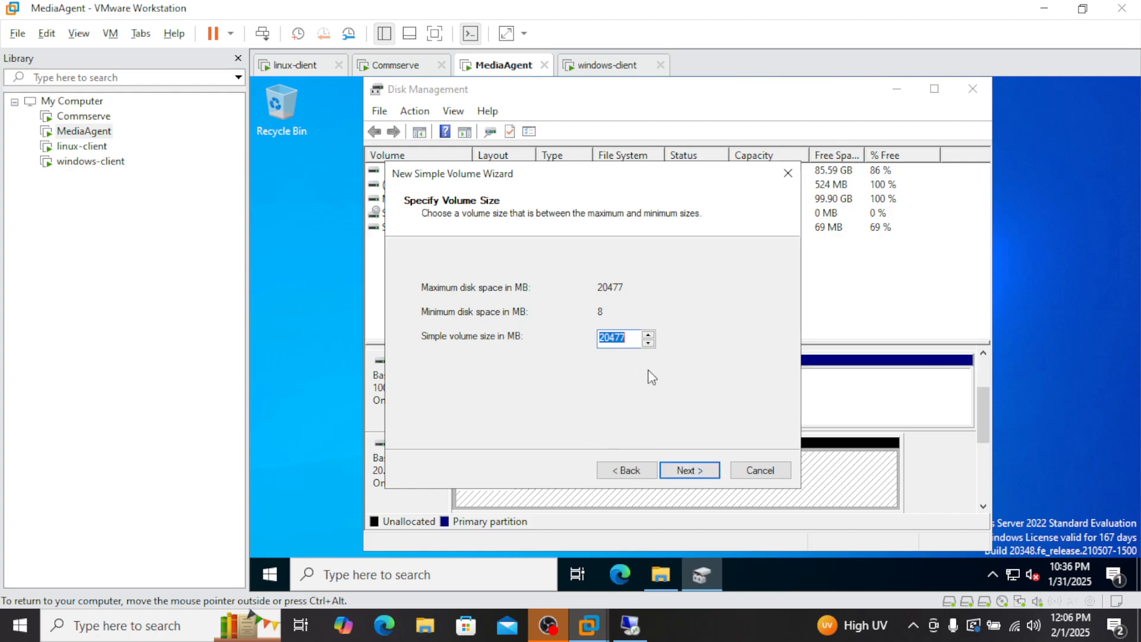
left_click(689, 470)
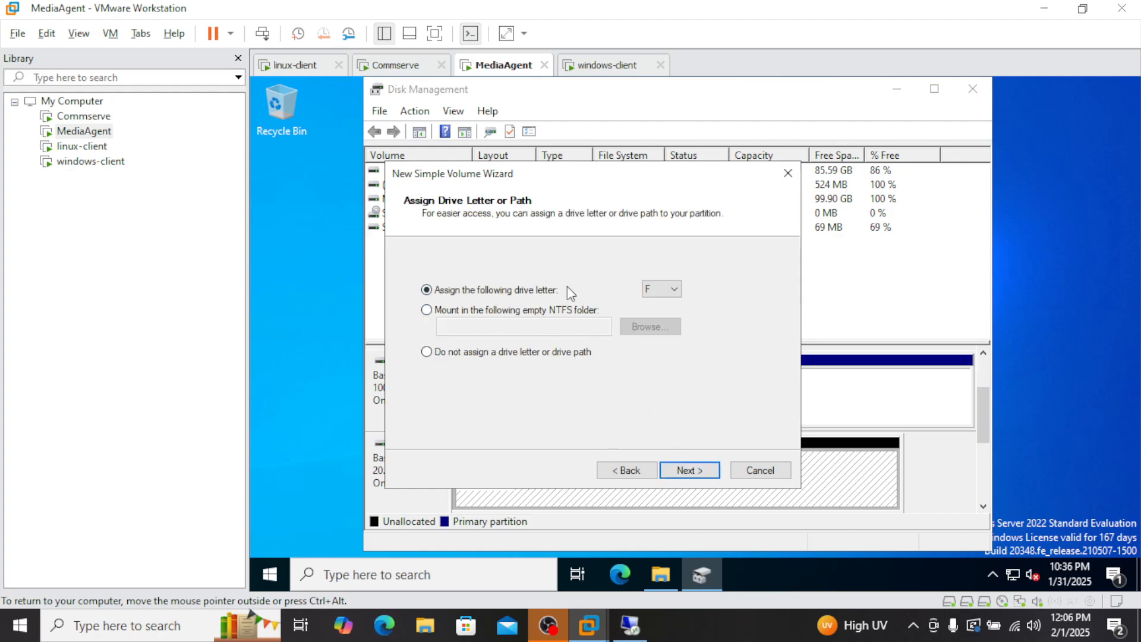
left_click(697, 473)
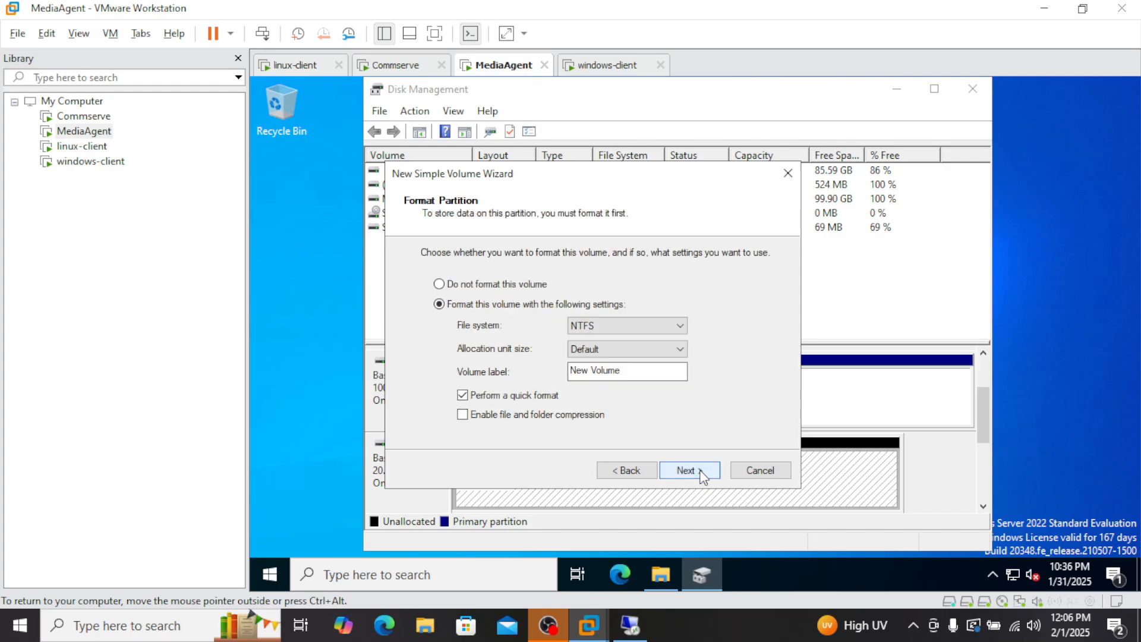
left_click_drag(640, 371, 524, 366)
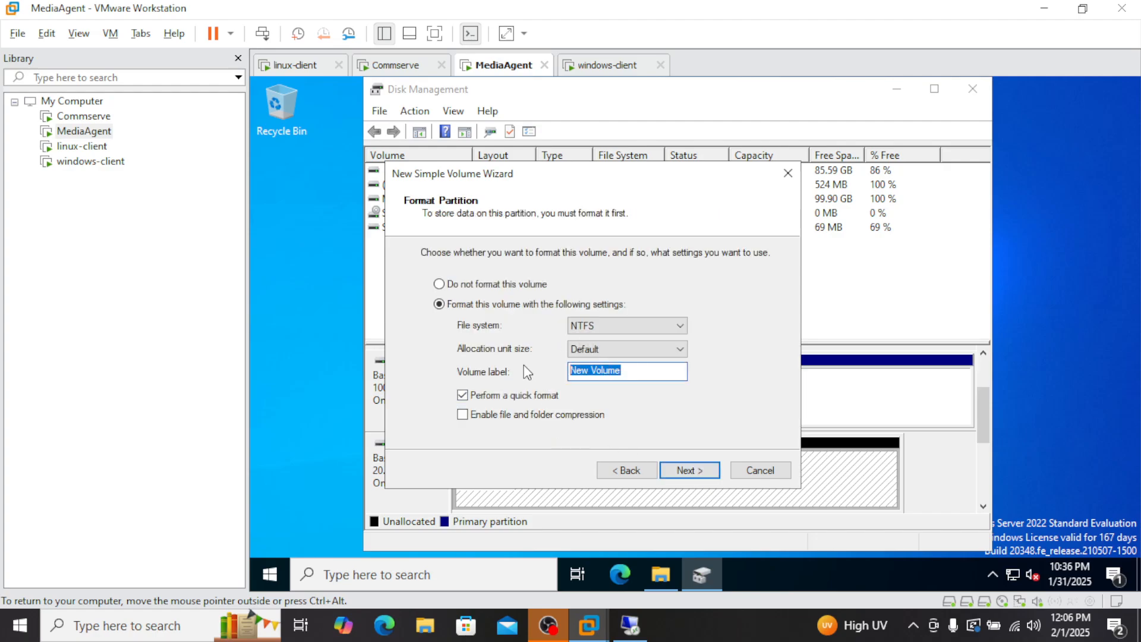
type("DDB")
left_click(704, 471)
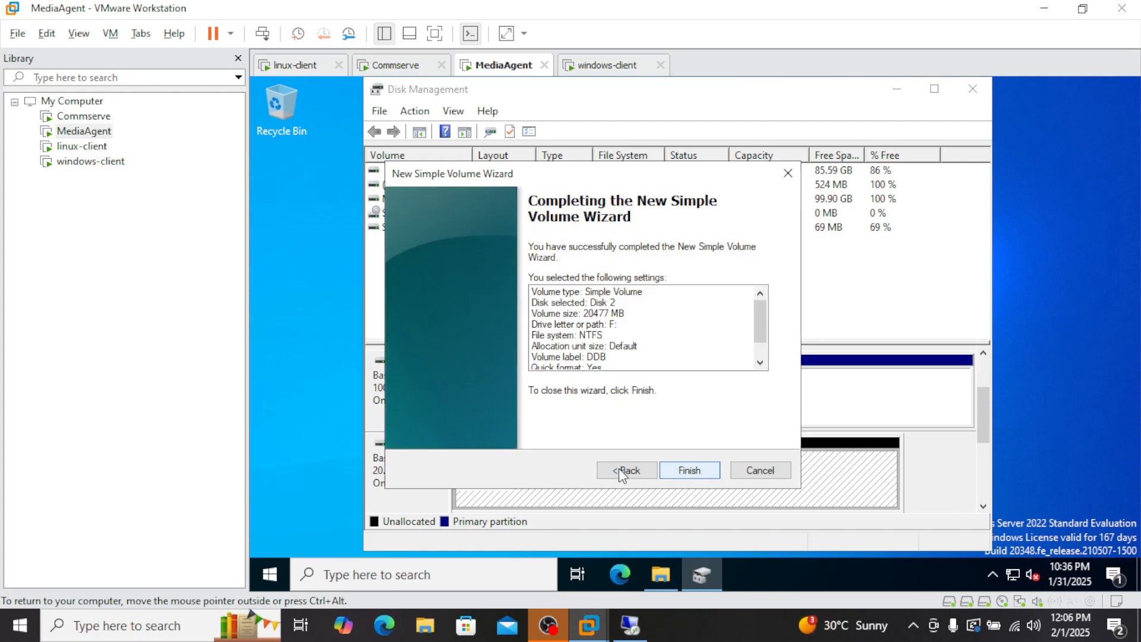
left_click(699, 475)
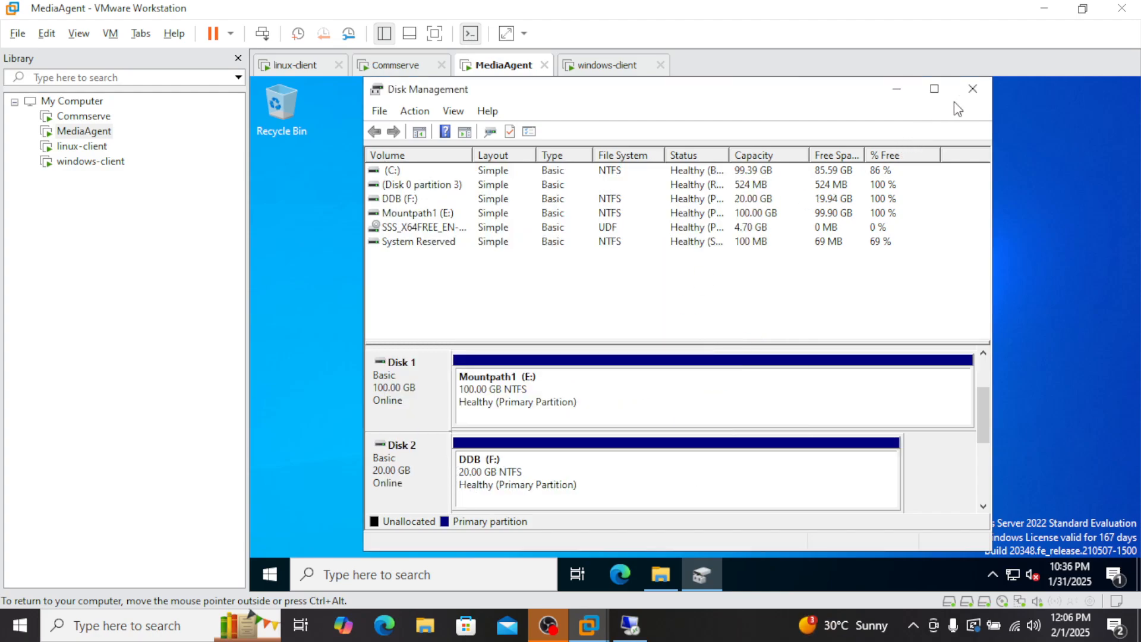
left_click(972, 90)
Step: Open DDB (F:) from This PC to verify it is empty, then return to the remote session
left_click(661, 574)
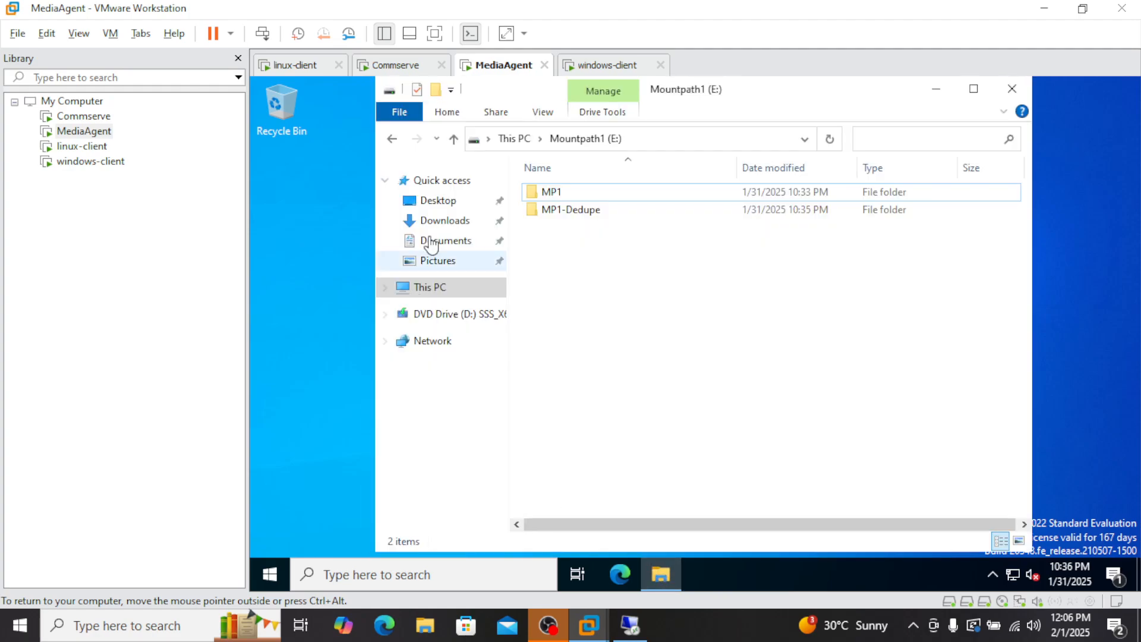
left_click(439, 298)
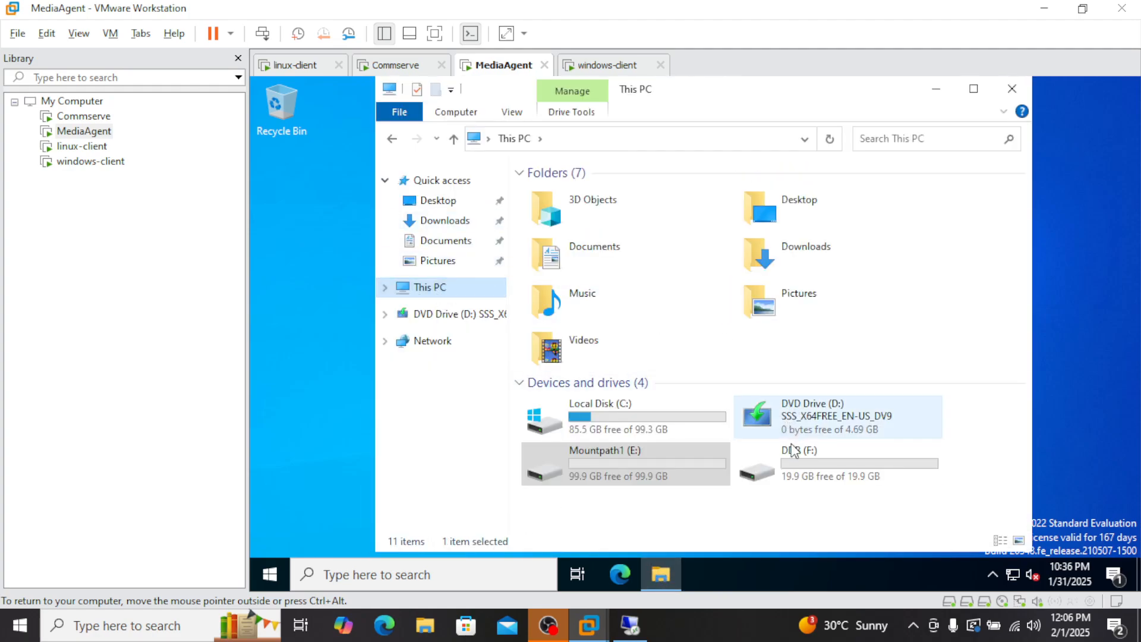
double_click(825, 462)
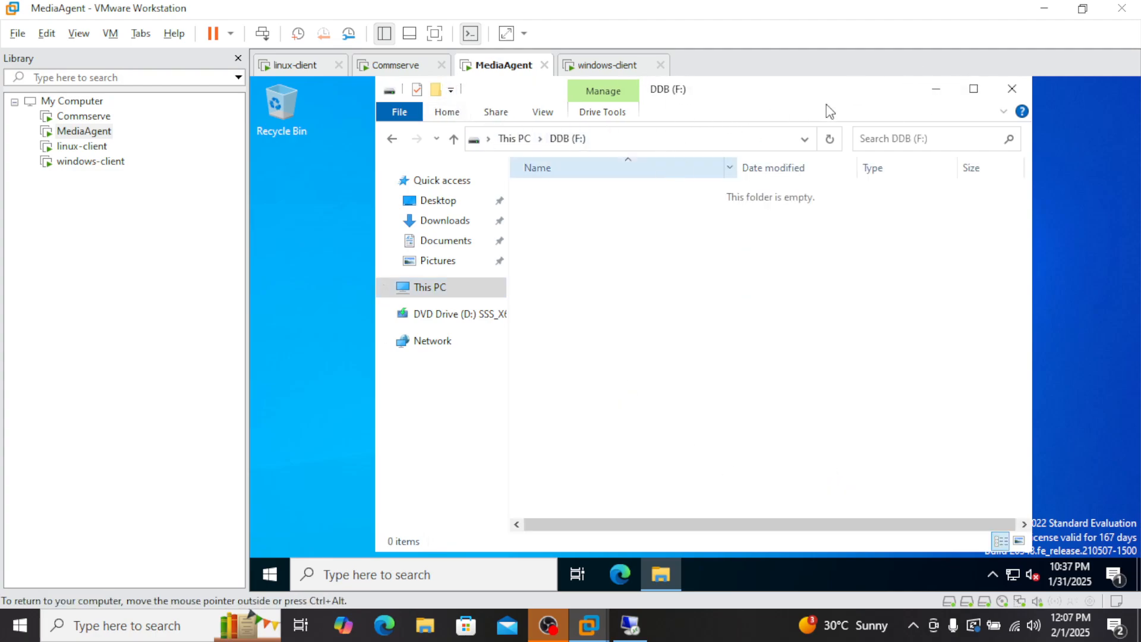
left_click(936, 90)
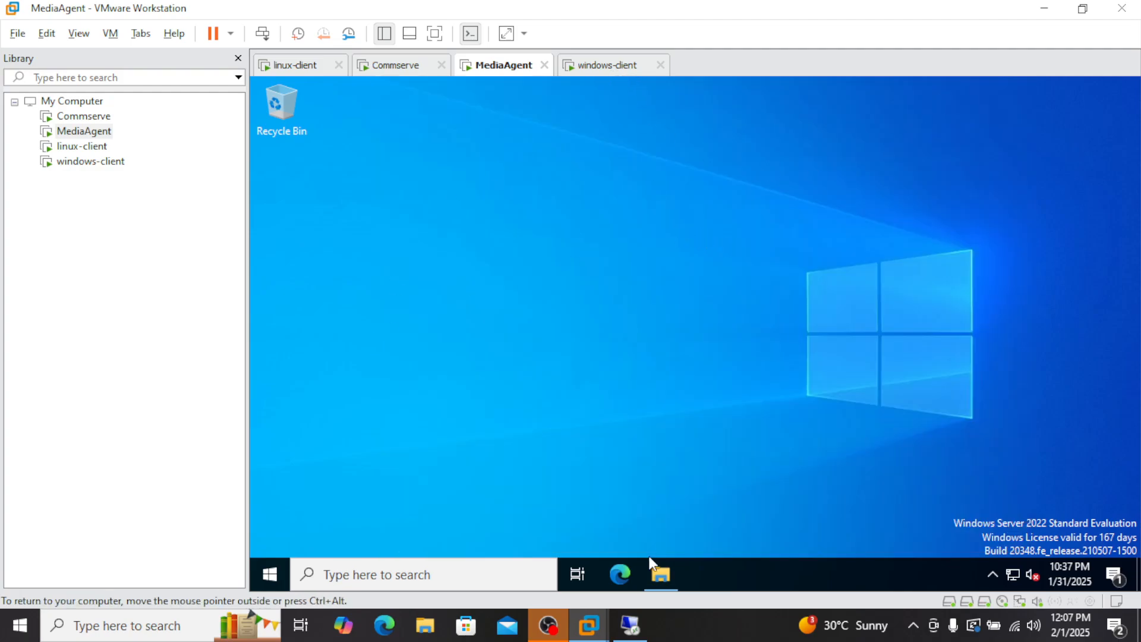
left_click(630, 625)
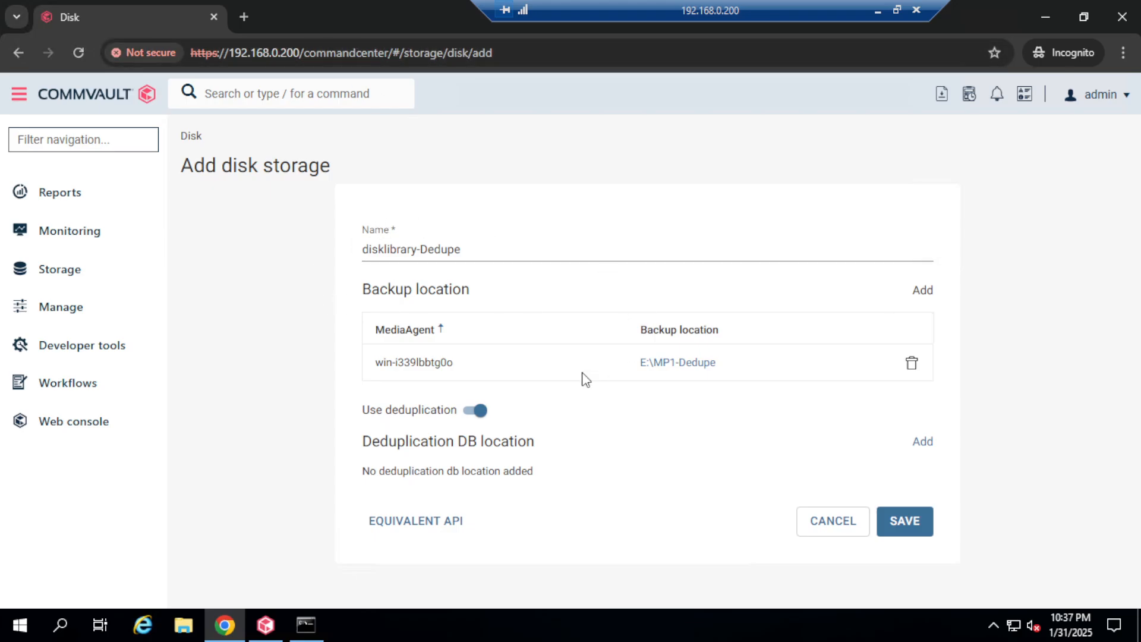
Step: On windows-MediaAgent, create folder DDB-partition1 on F: and add it as the DDB location
left_click(925, 450)
left_click(451, 249)
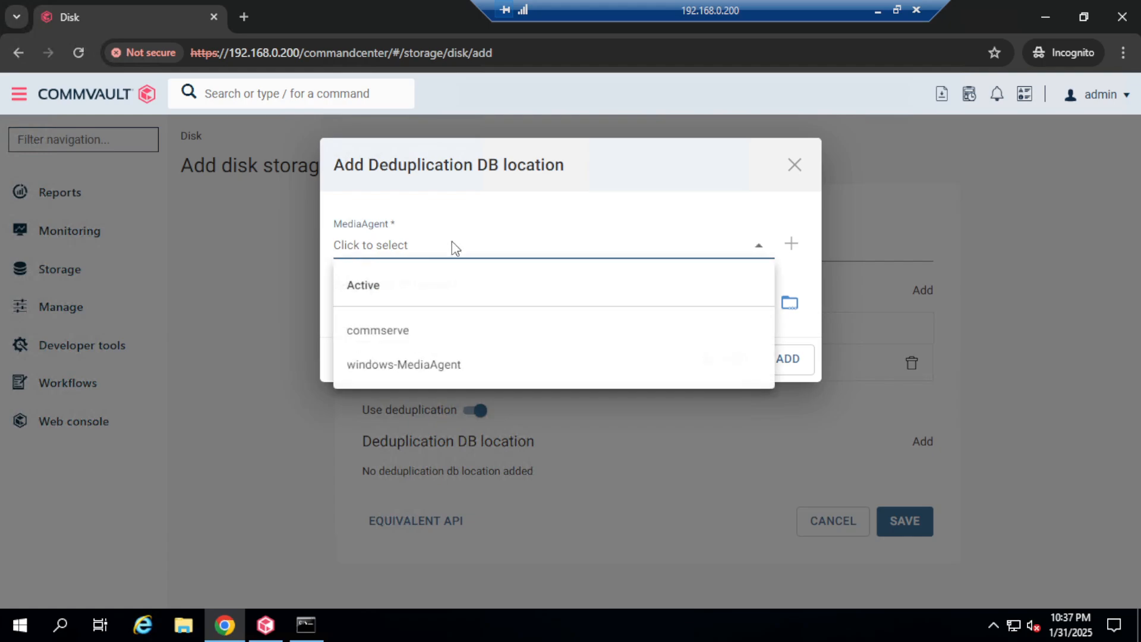
left_click(443, 364)
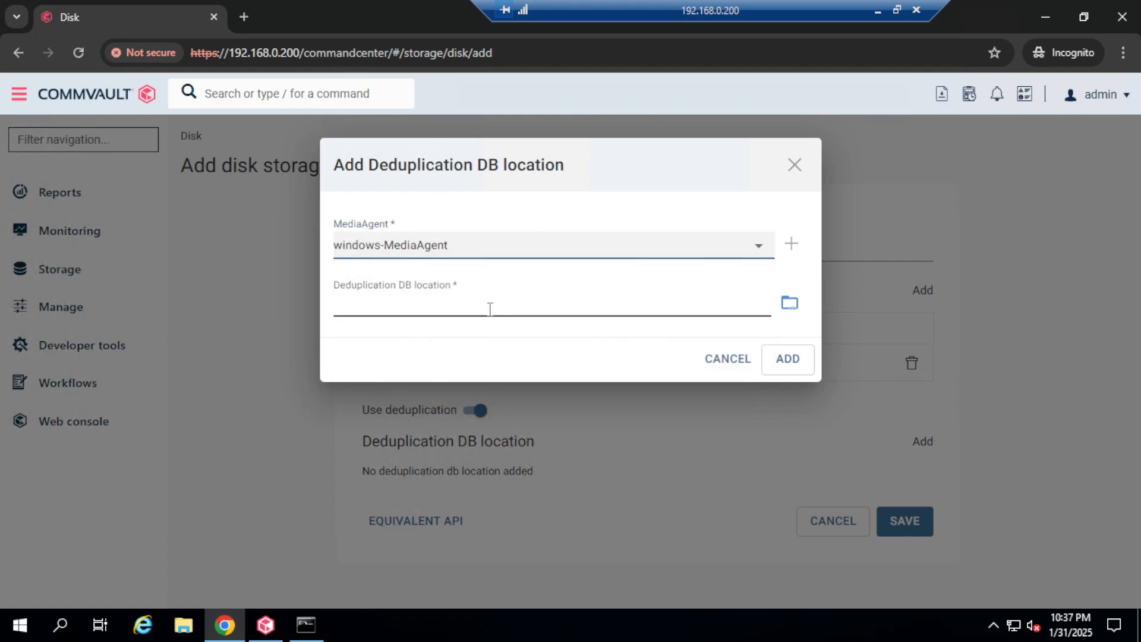
left_click(789, 304)
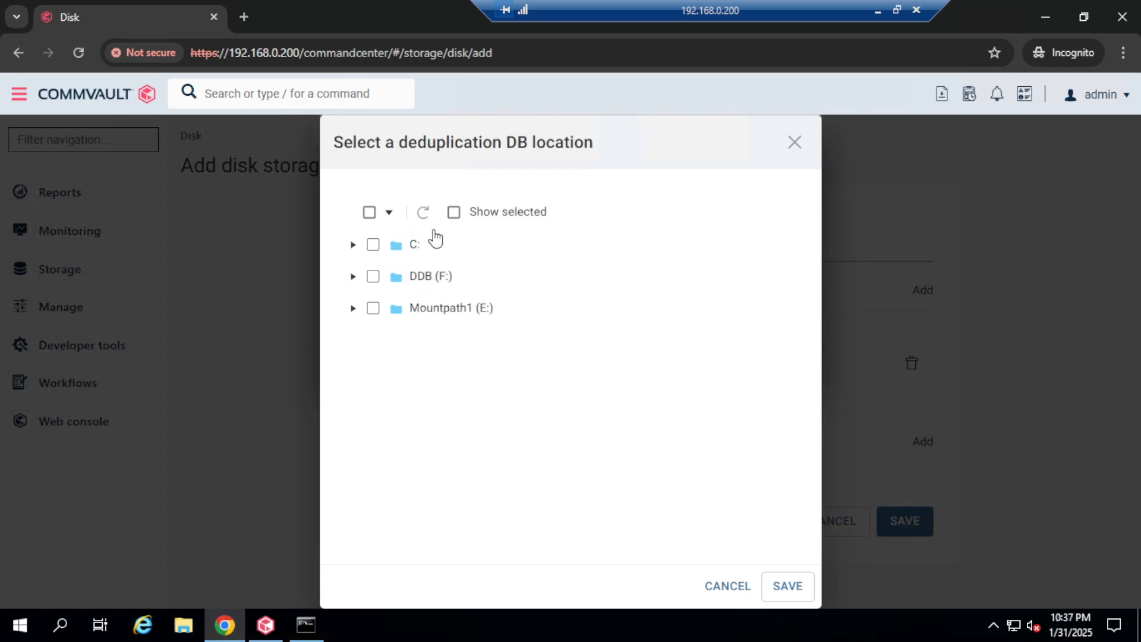
left_click(353, 277)
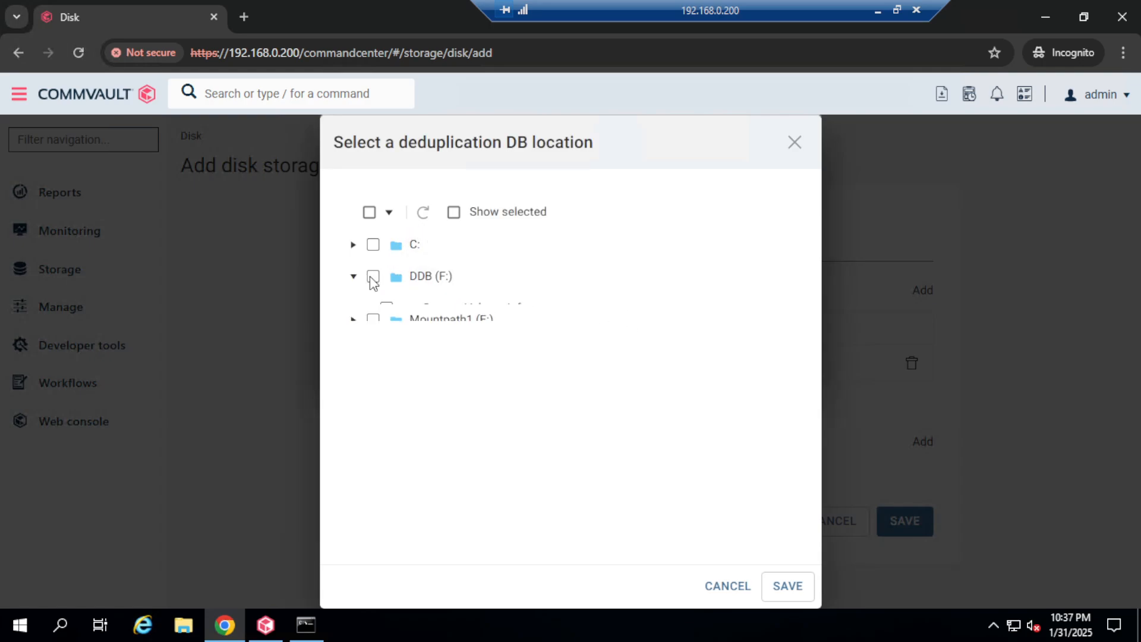
left_click(437, 285)
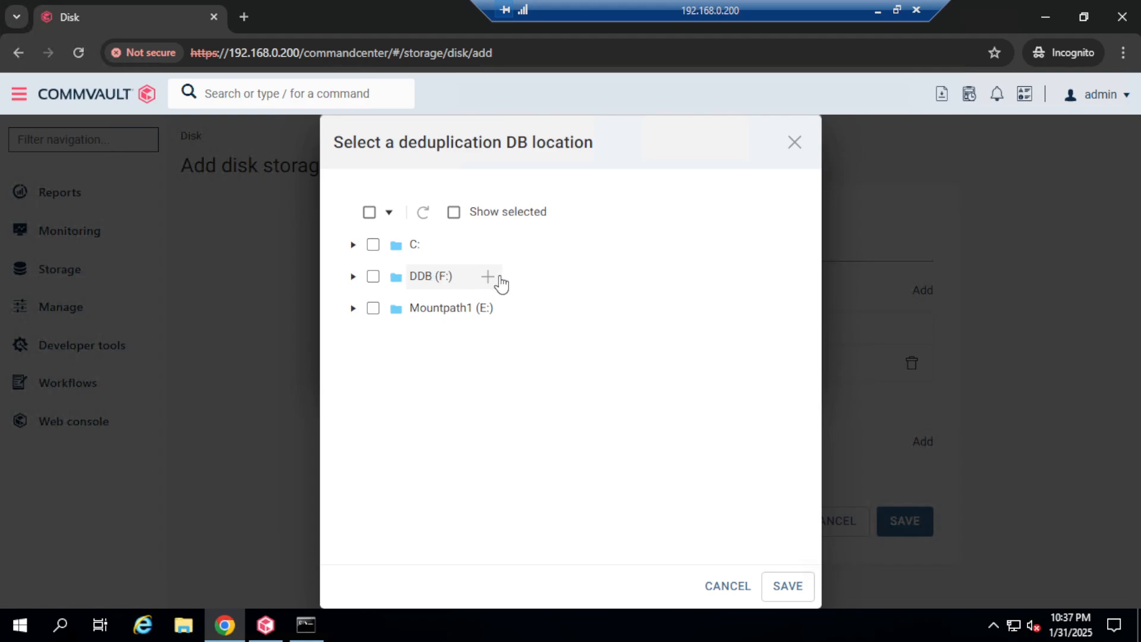
left_click(488, 277)
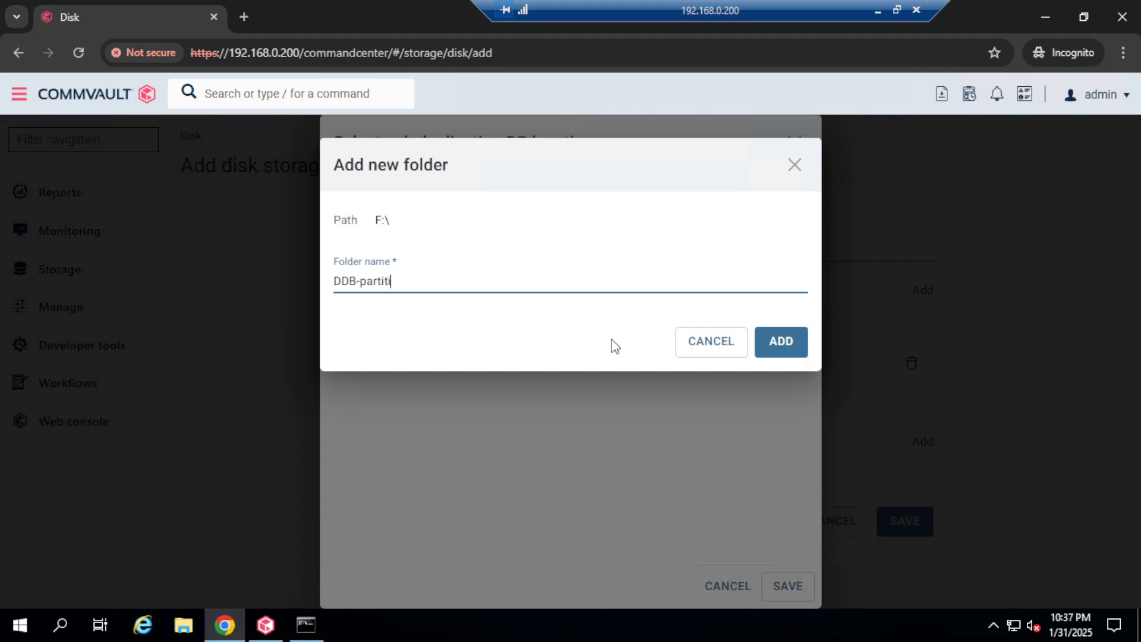
type("1")
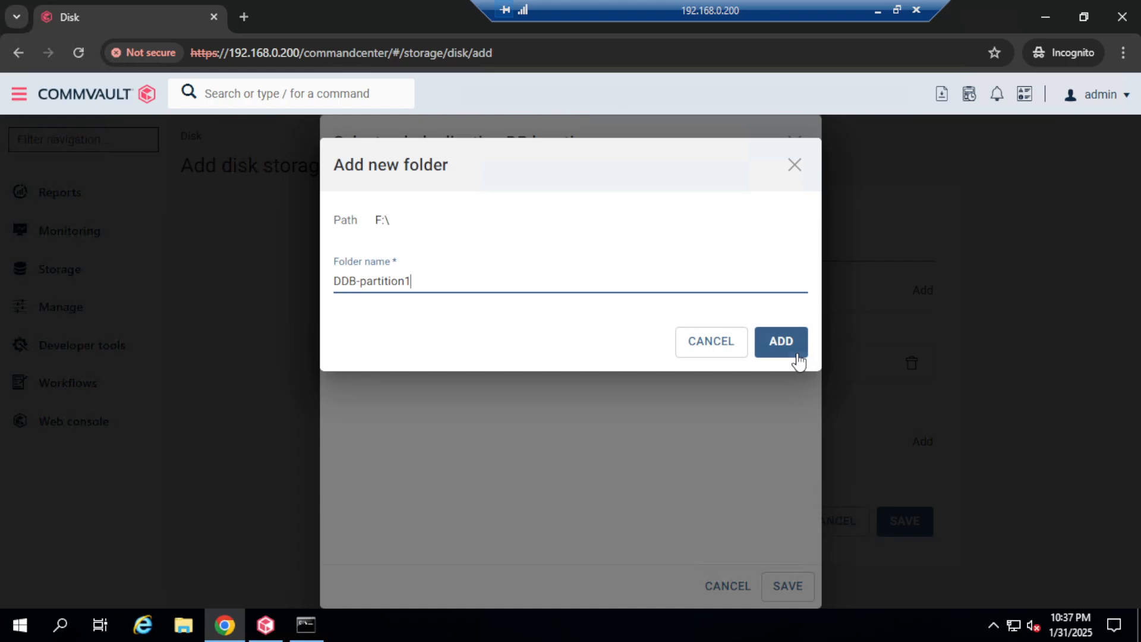
left_click(779, 343)
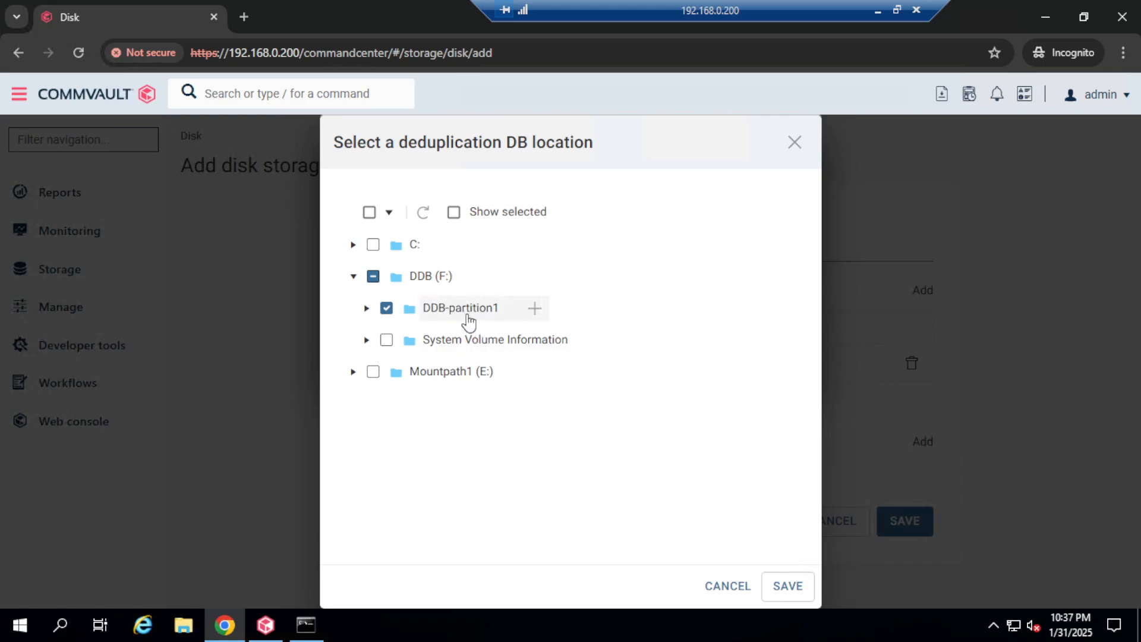
left_click(784, 586)
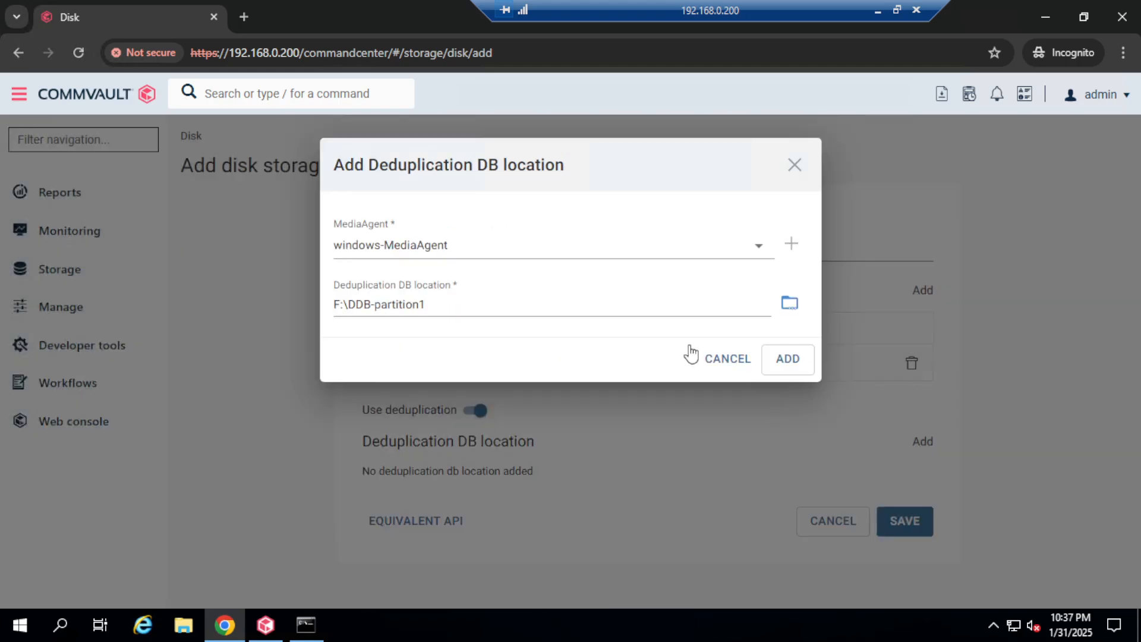
left_click(788, 359)
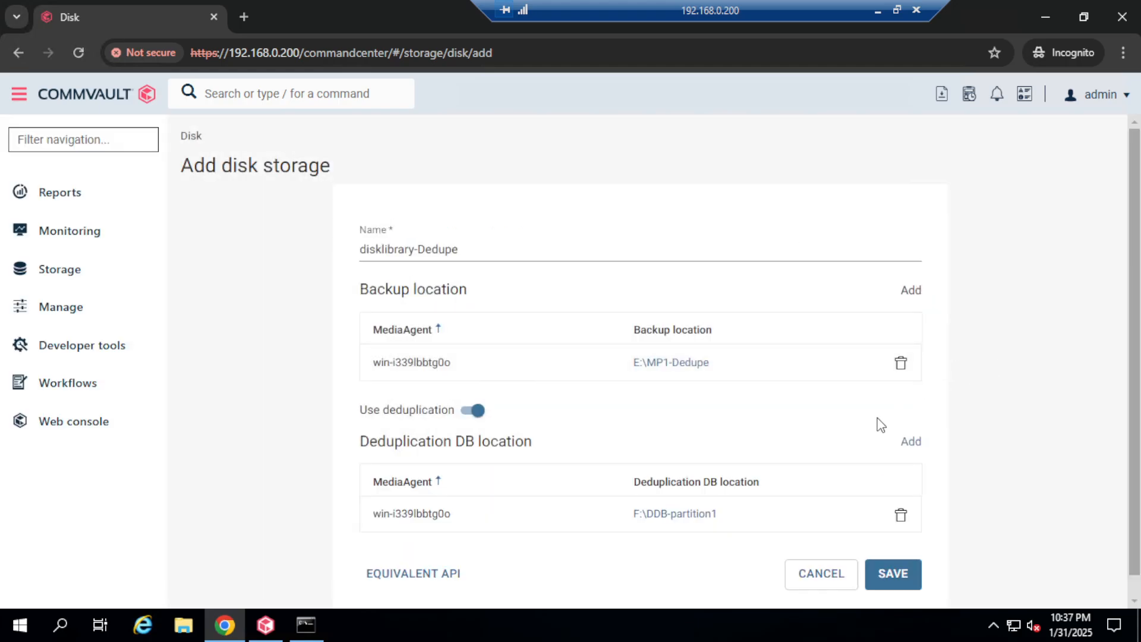
Step: Discard the unused extra DDB location and save disklibrary-Dedupe with E:\MP1-Dedupe and F:\DDB-partition1
scroll(880, 424, "down", 1)
left_click(912, 420)
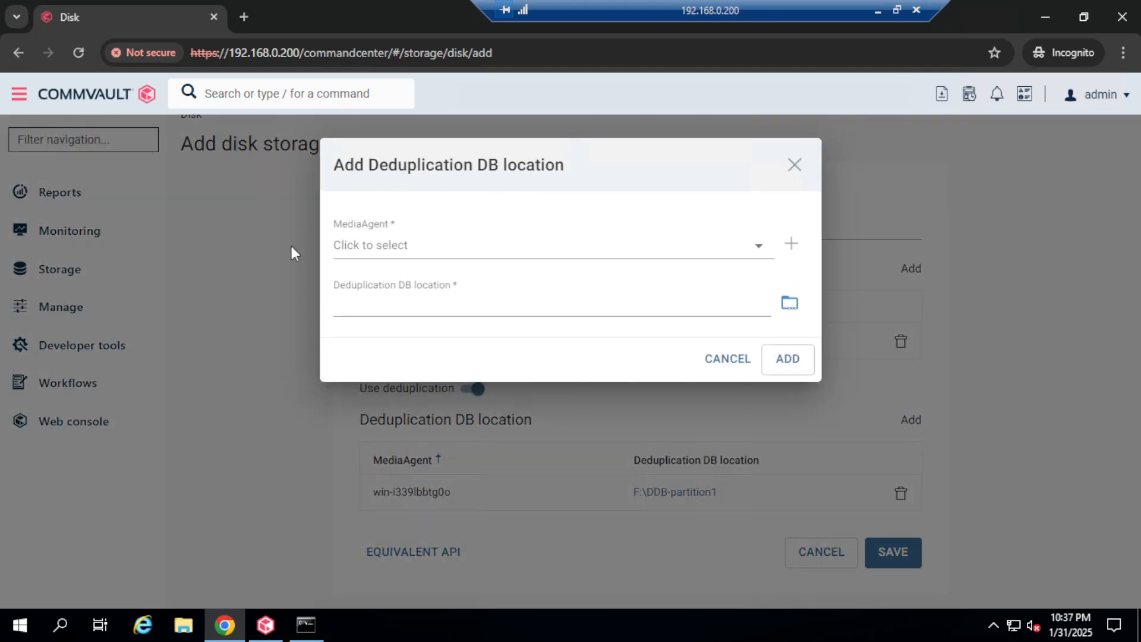
left_click(796, 166)
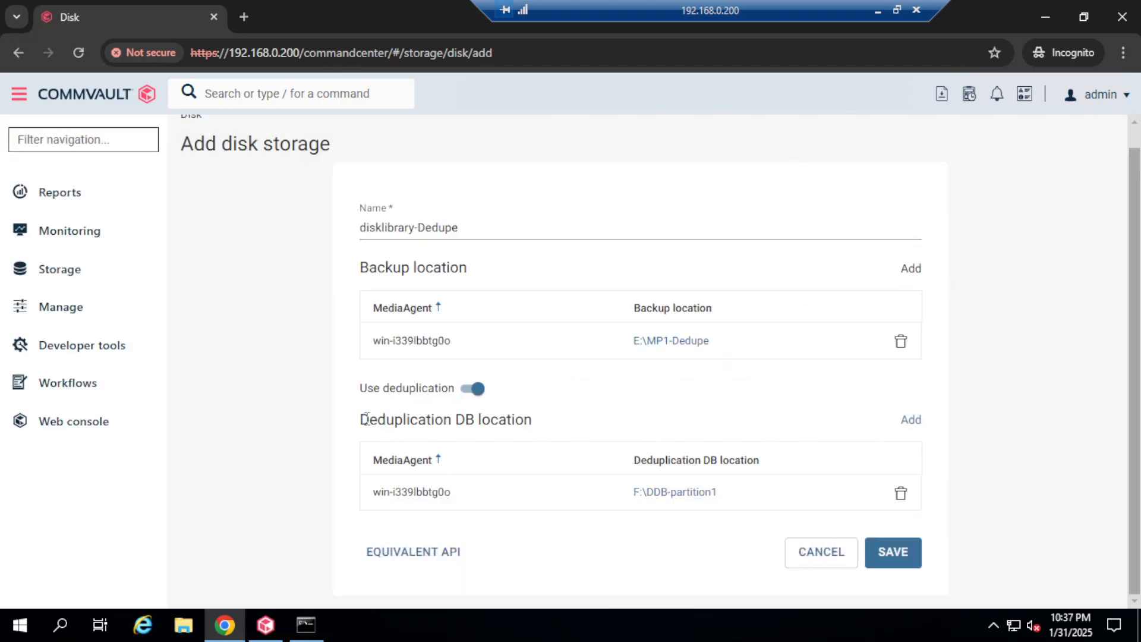
left_click_drag(364, 419, 536, 423)
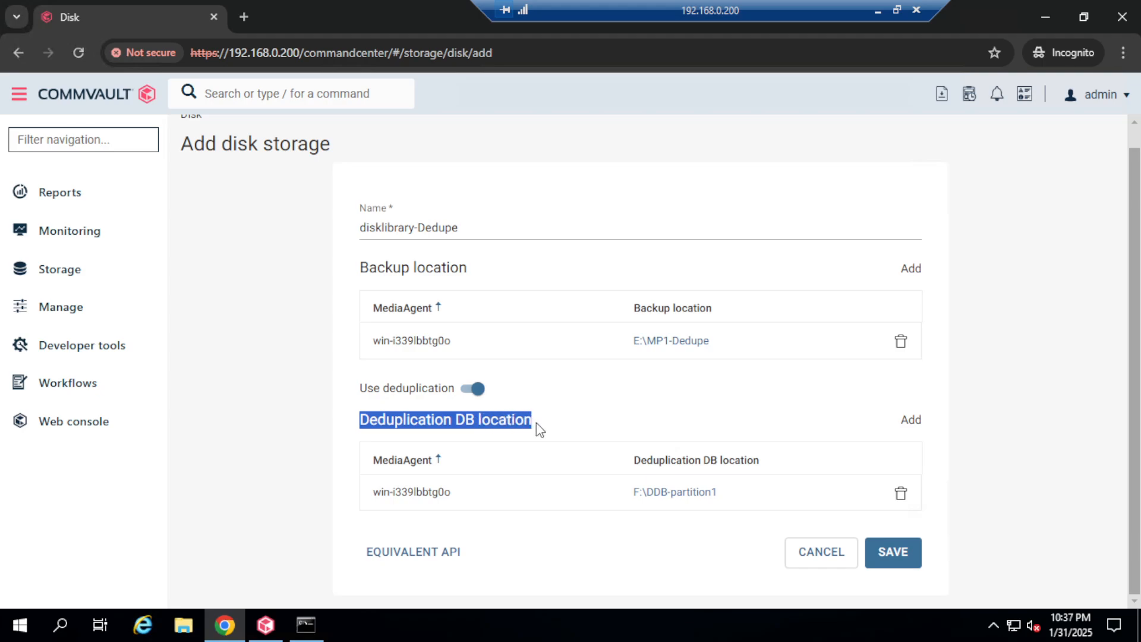
left_click(463, 438)
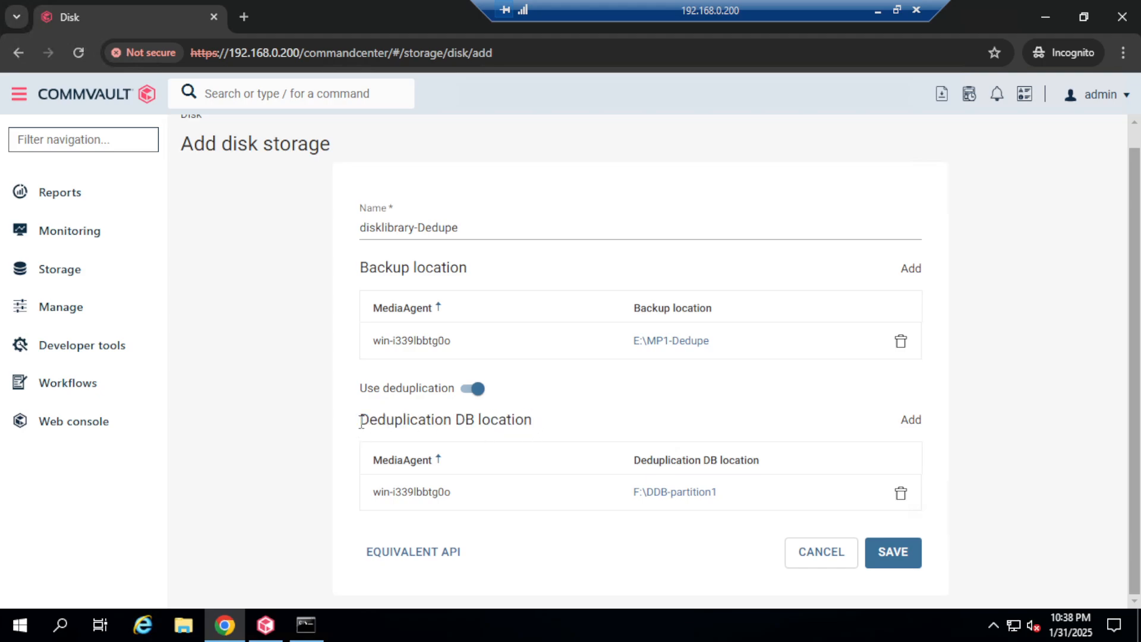
left_click_drag(361, 421, 553, 424)
left_click(554, 423)
left_click(898, 553)
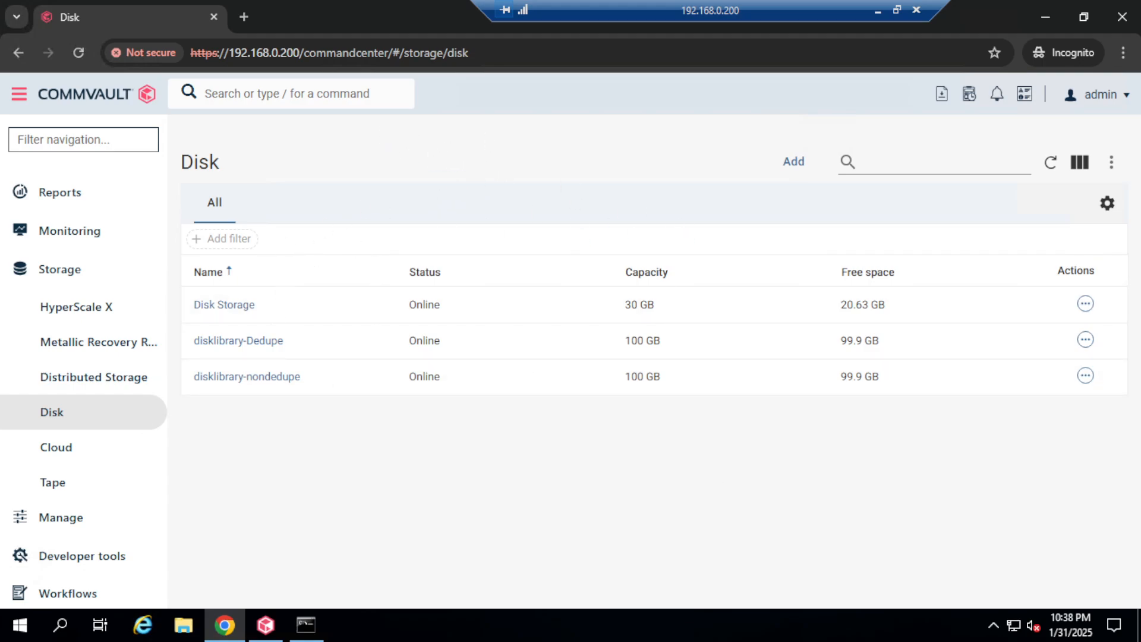
Step: Confirm disklibrary-Dedupe is Online at 100 GB, then bring up the CommCell Console
left_click(264, 633)
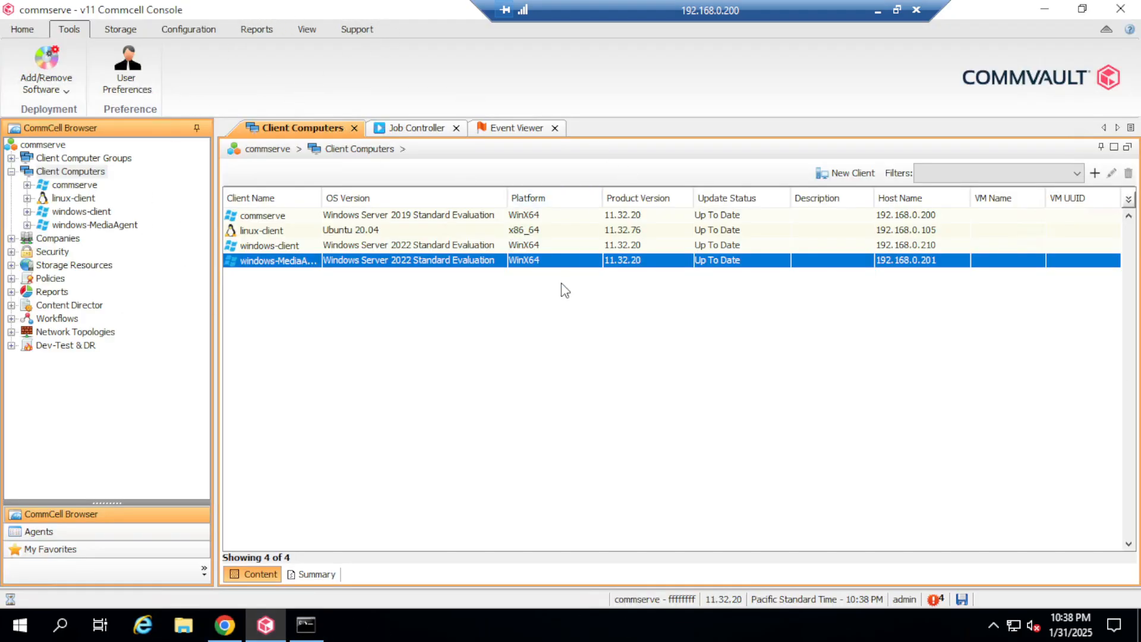
Step: Under Storage Resources > Libraries, compare the disklibrary-Dedupe and disklibrary-nondedupe libraries
double_click(65, 265)
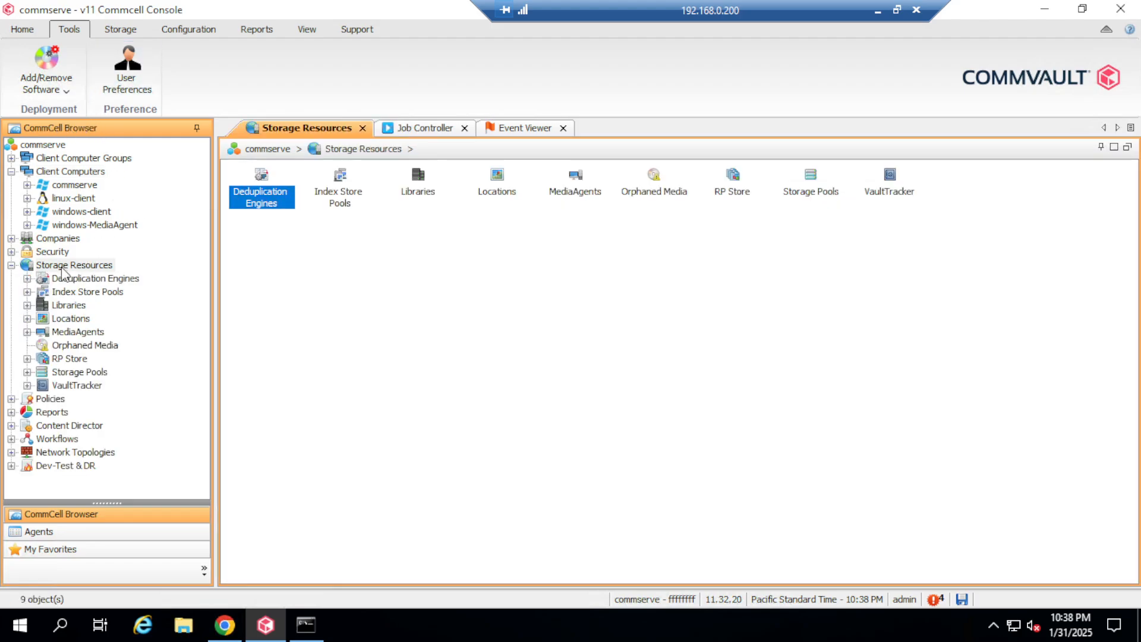
double_click(69, 306)
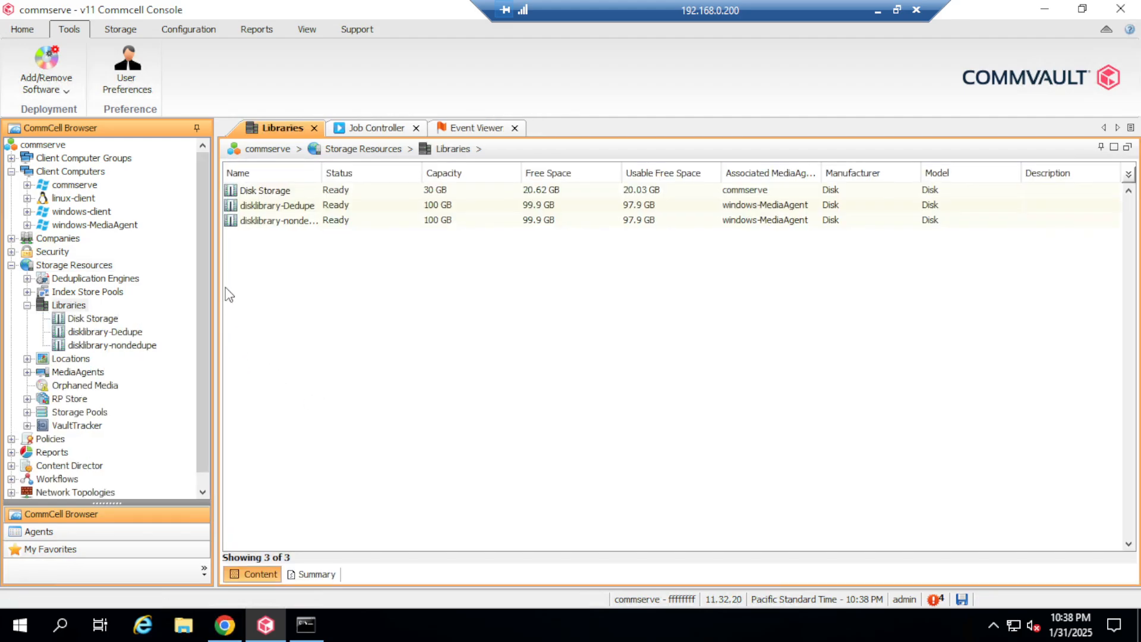
left_click_drag(322, 173, 392, 172)
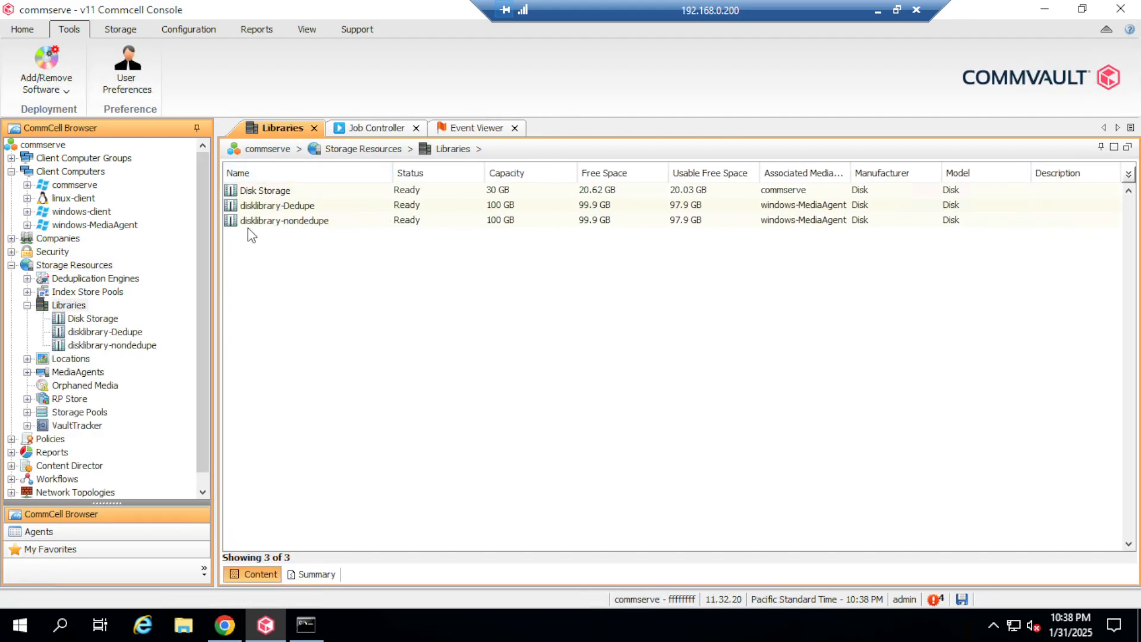
left_click(278, 206)
left_click(285, 221)
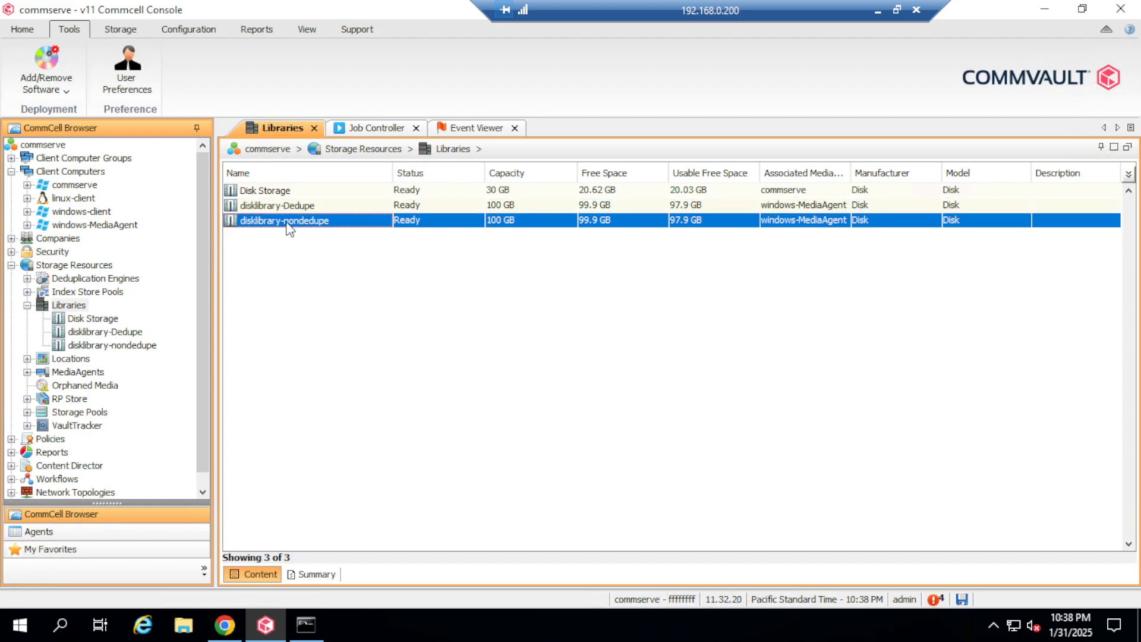
left_click(301, 207)
left_click(312, 223)
left_click(298, 209)
left_click(317, 225)
left_click(296, 204)
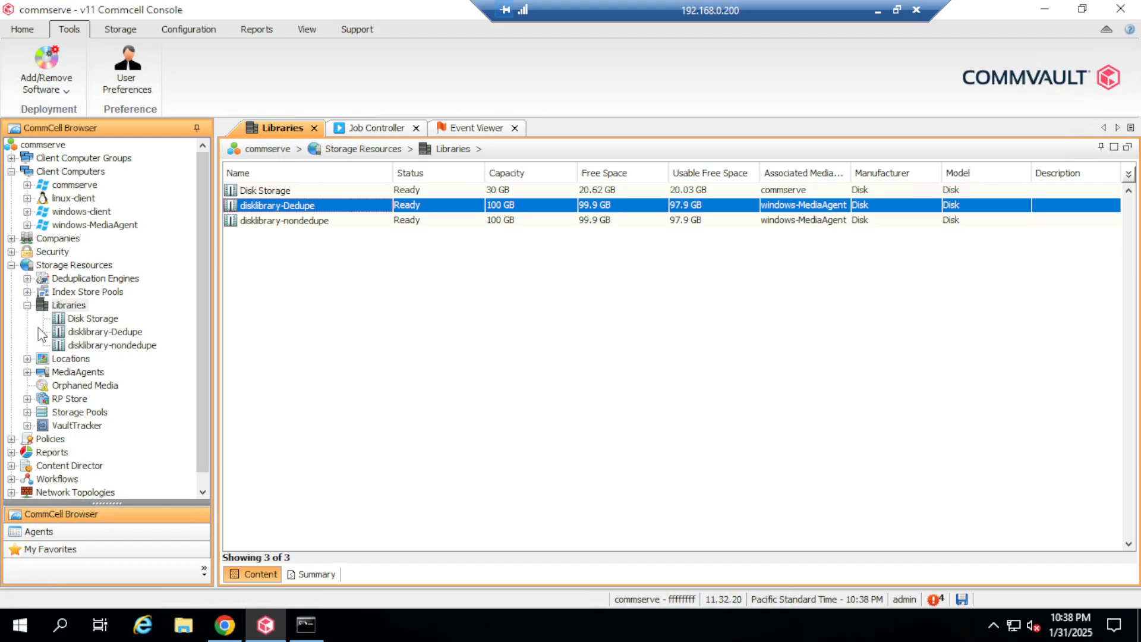
left_click(28, 305)
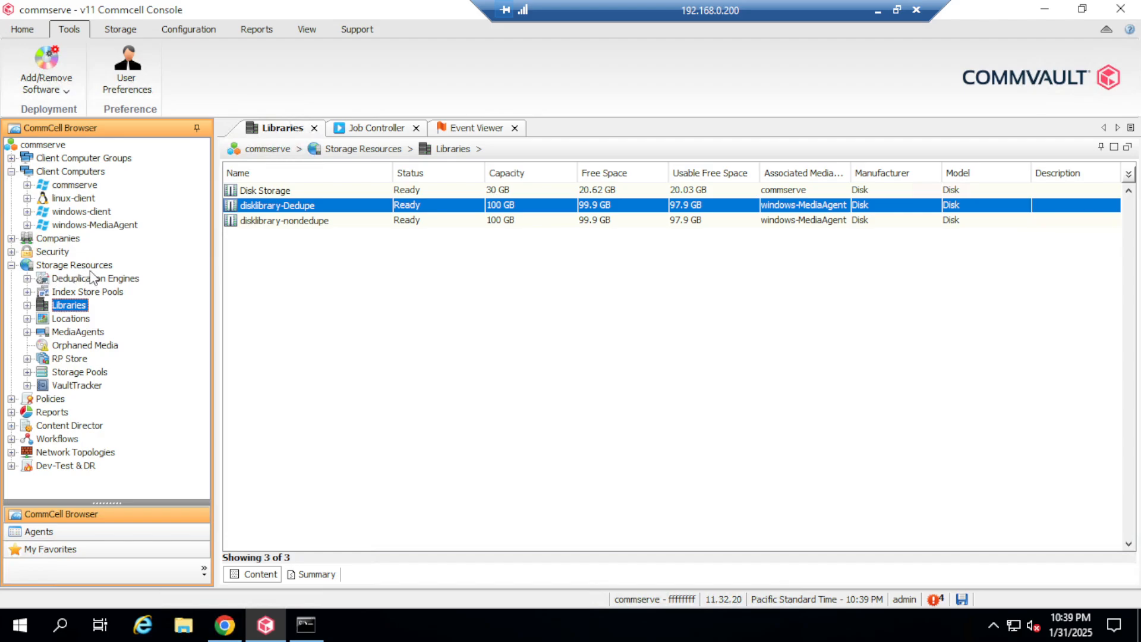
Step: List the three Storage Pools and select disklibrary-Dedupe, a Deduplication Storage Pool
left_click(27, 372)
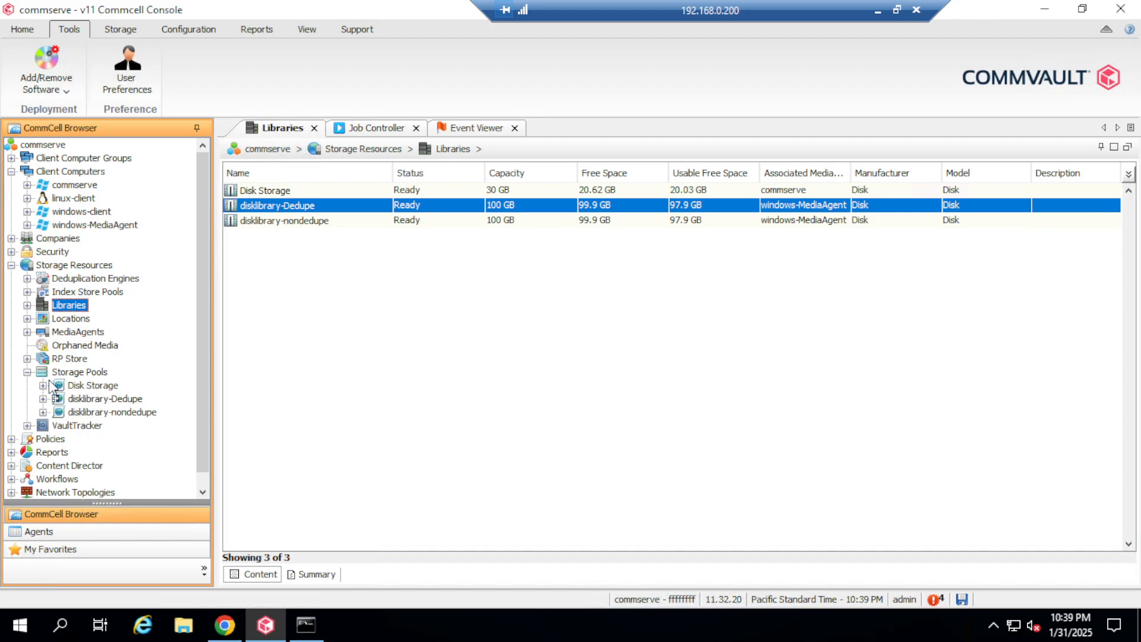
left_click(79, 372)
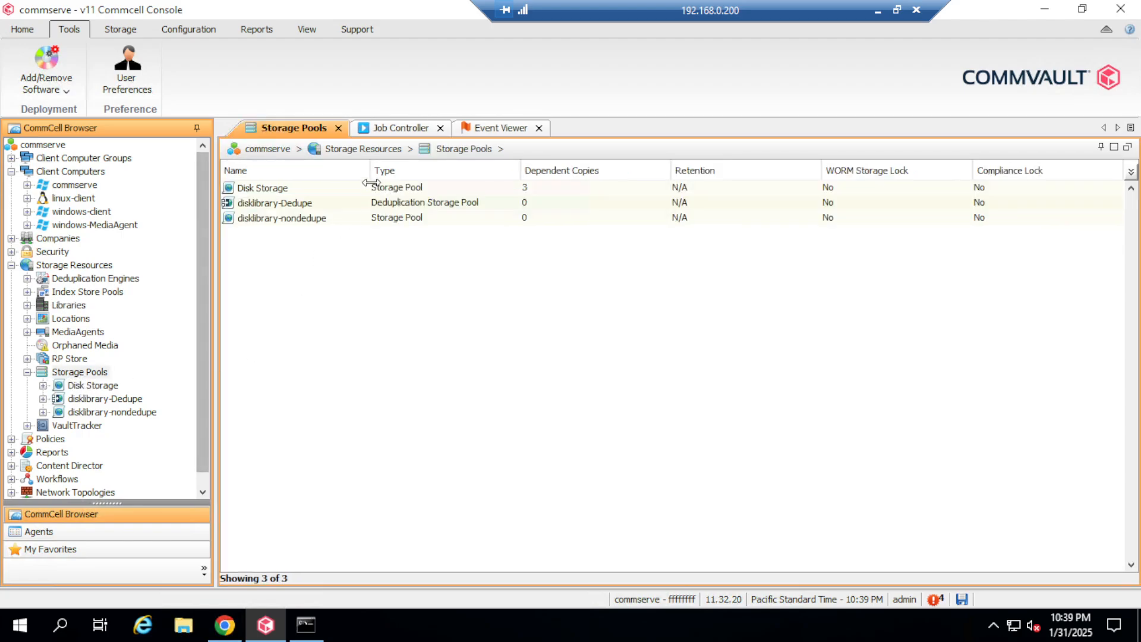
left_click(278, 203)
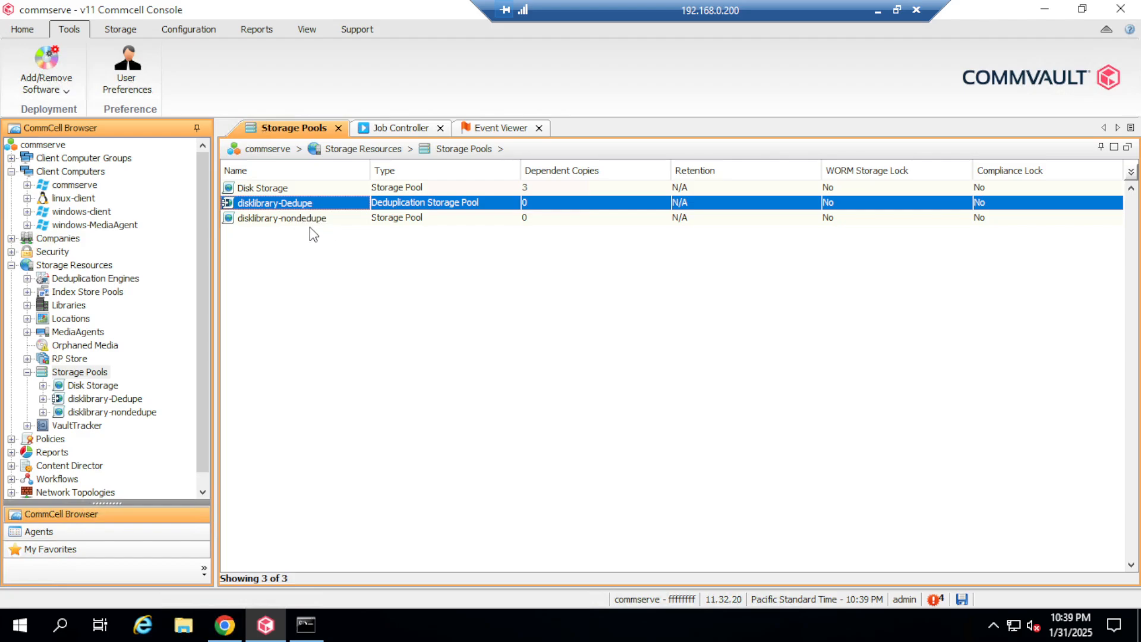
left_click(308, 221)
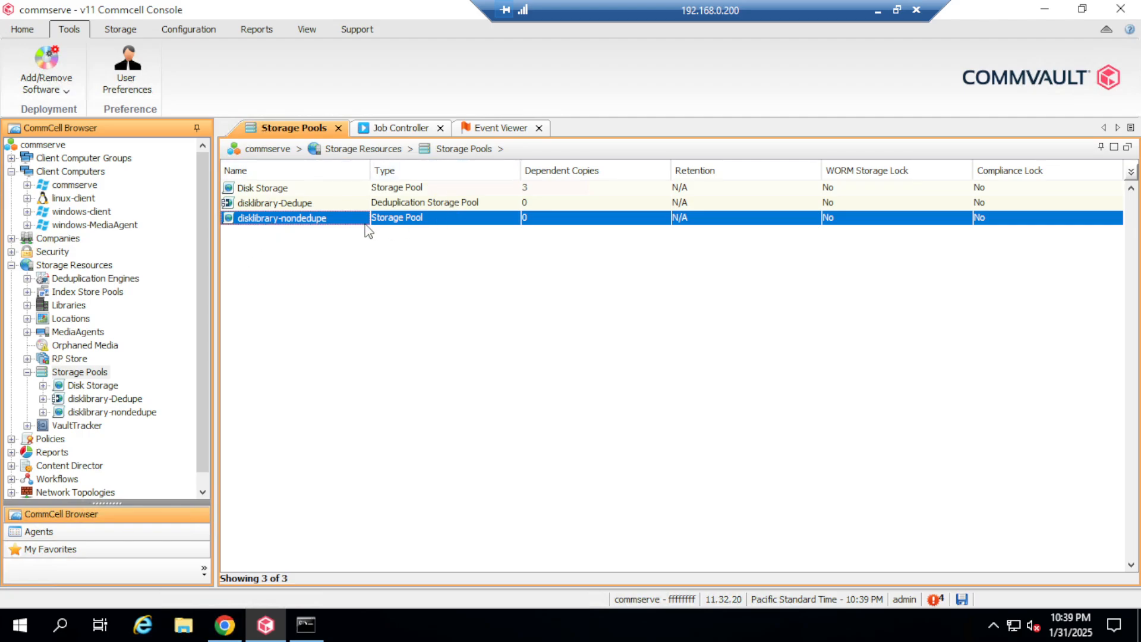
left_click(446, 203)
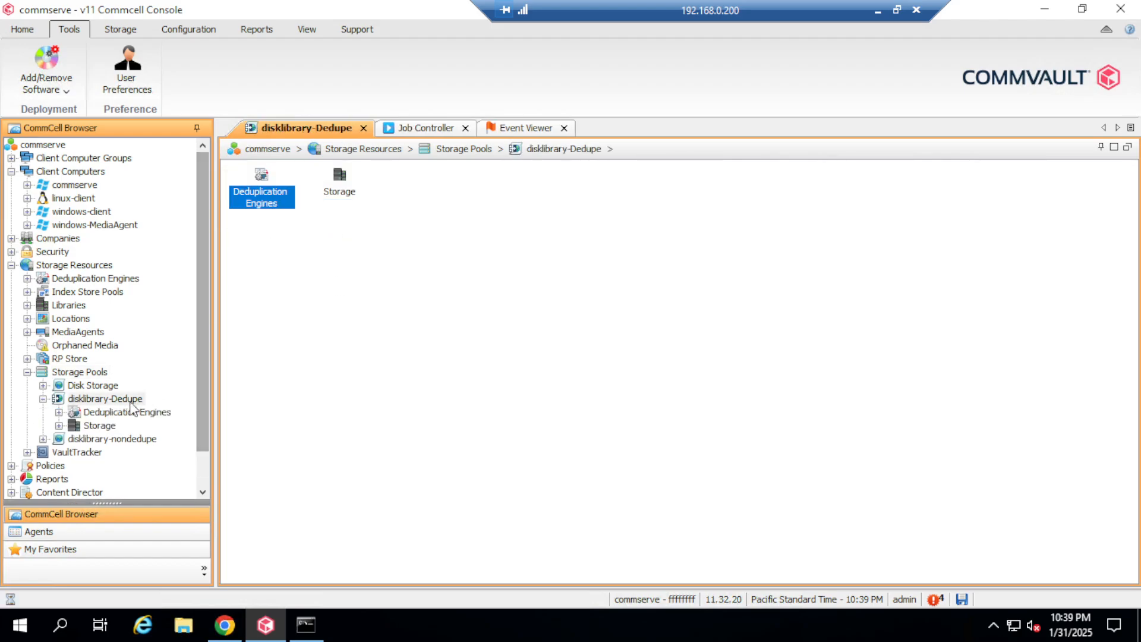
Step: Show disklibrary-Dedupe's Storage mount paths, widening the column to read E:\MP1-Dedupe
left_click(58, 412)
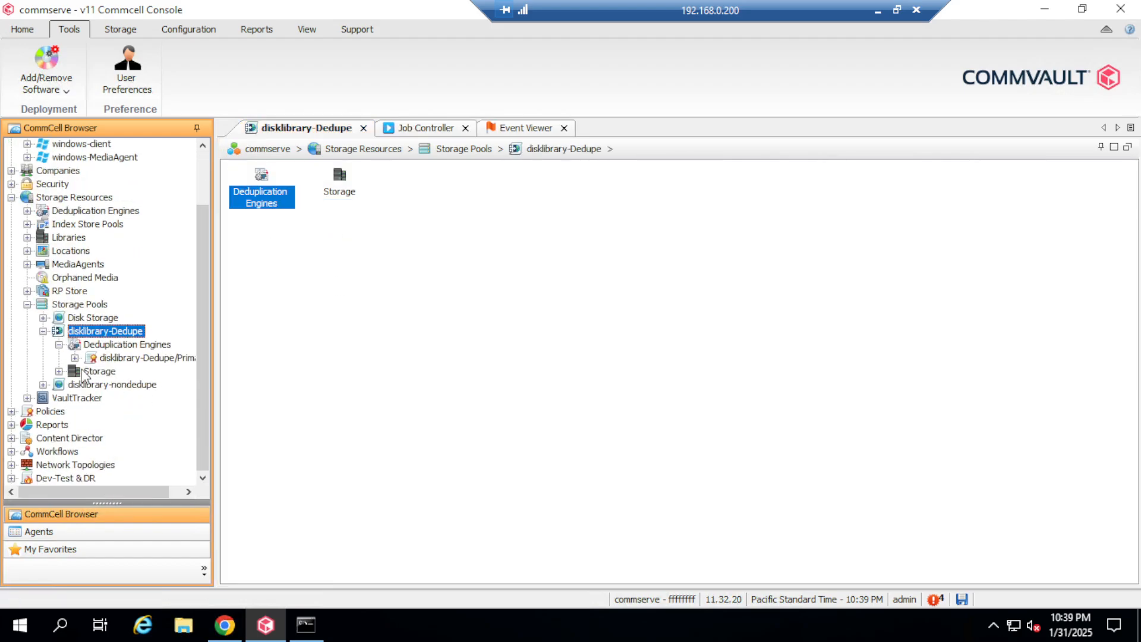
left_click(59, 372)
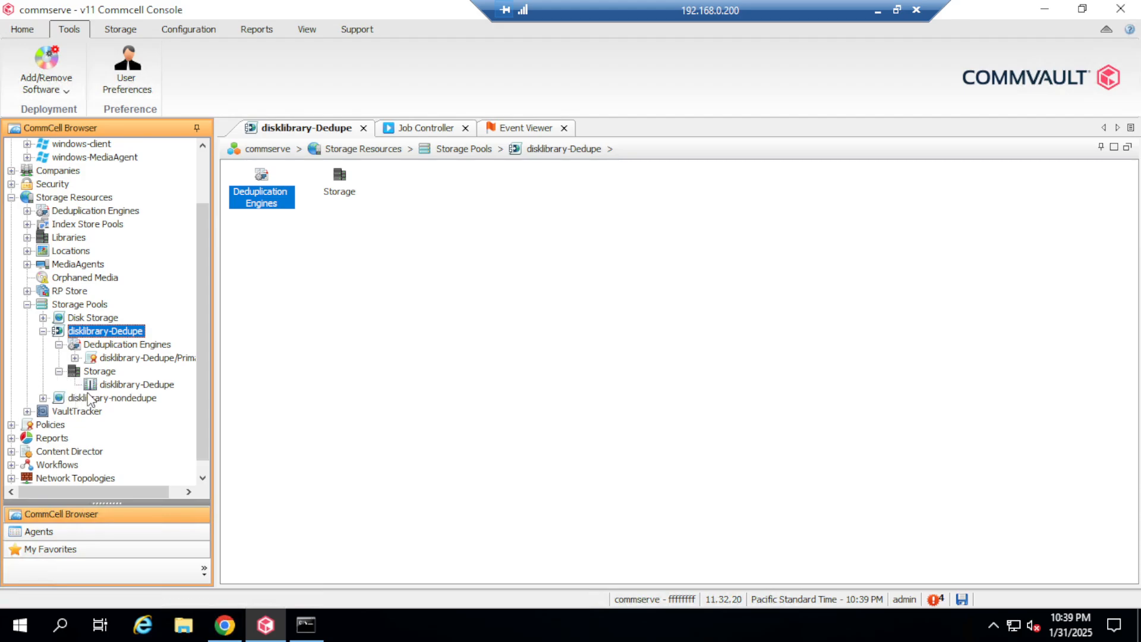
left_click(127, 385)
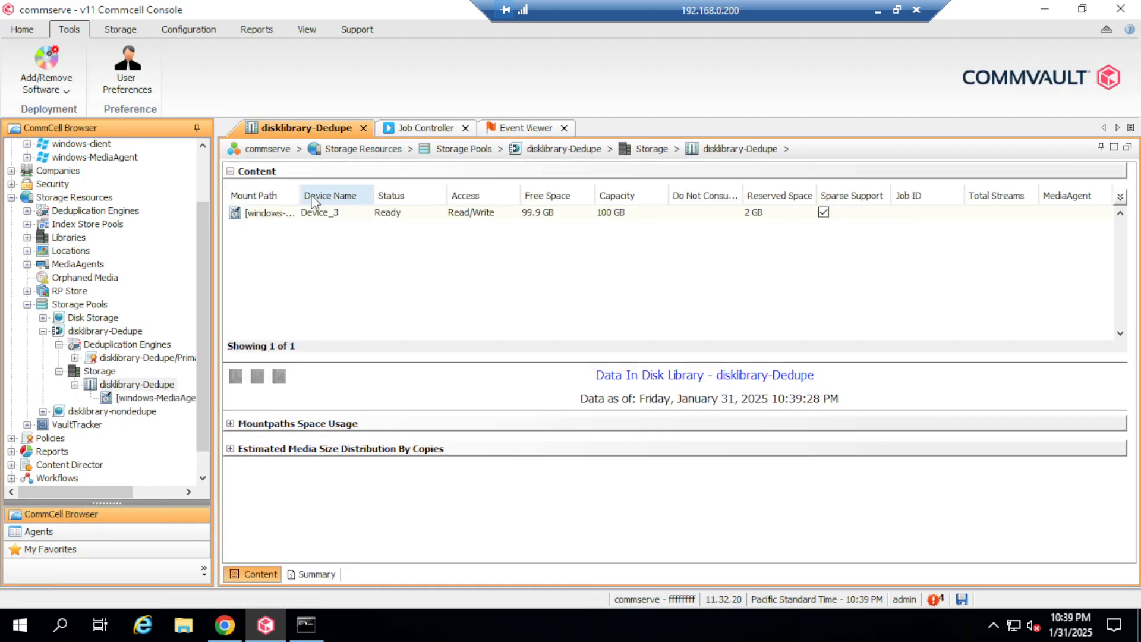
left_click_drag(299, 195, 469, 195)
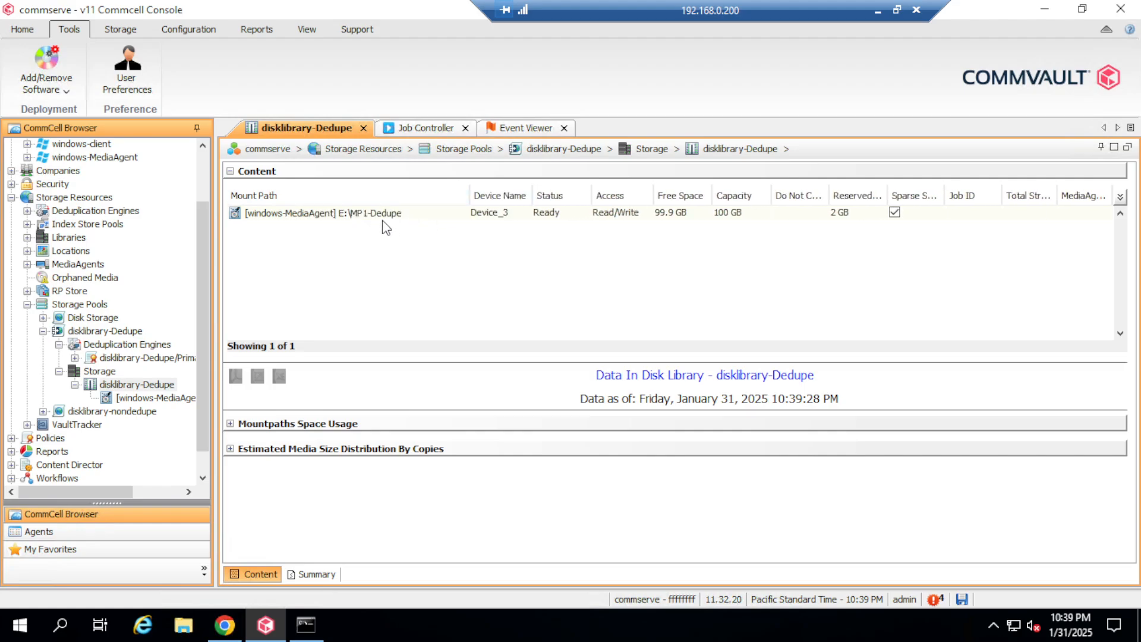
Step: Open the disklibrary-Dedupe_1 deduplication database properties showing its two partitions, then return to Command Center
left_click(136, 383)
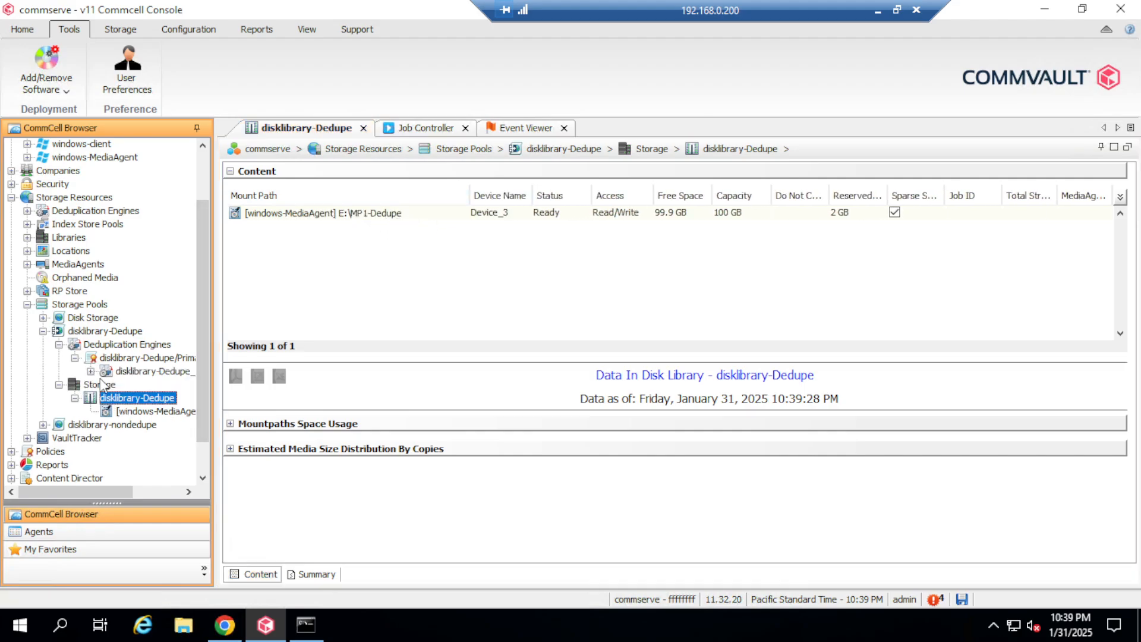
left_click(91, 371)
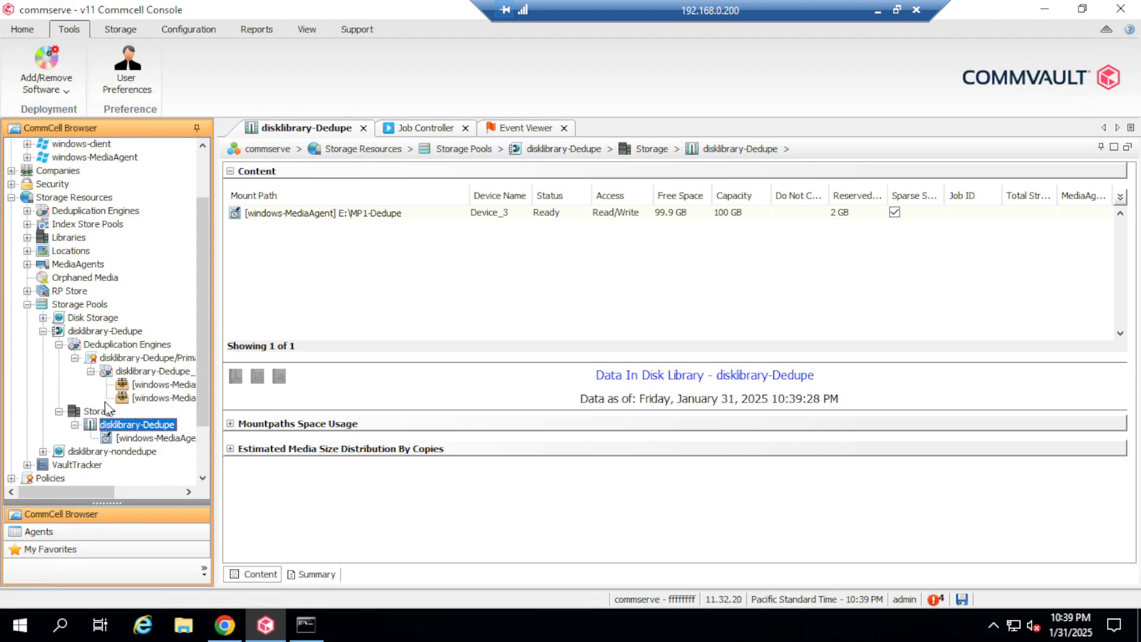
left_click(158, 373)
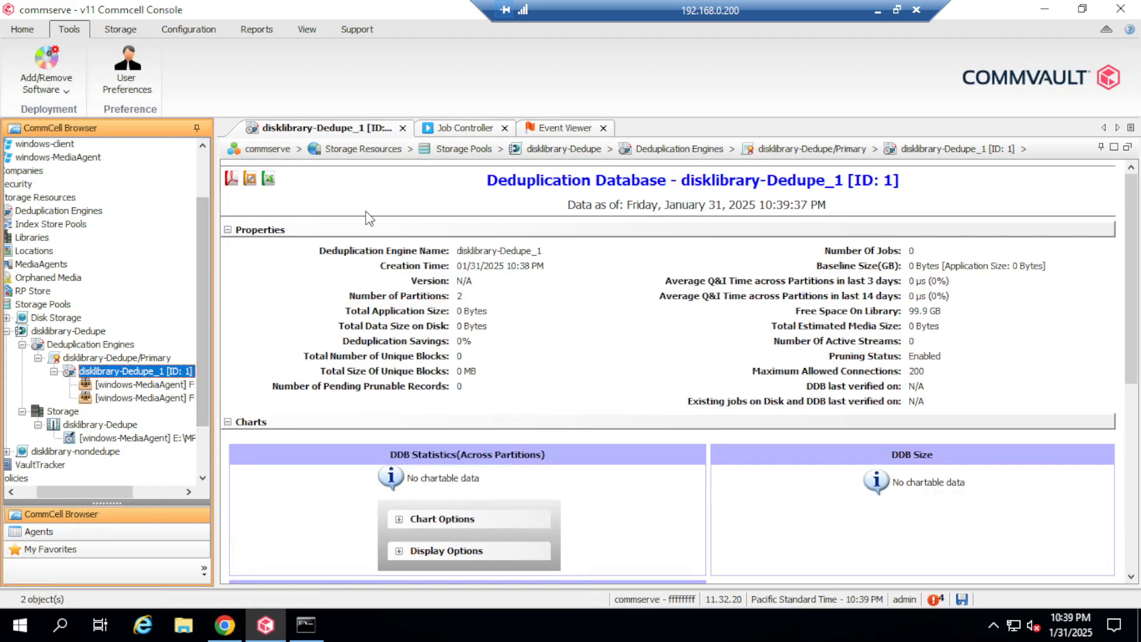
left_click_drag(112, 491, 164, 495)
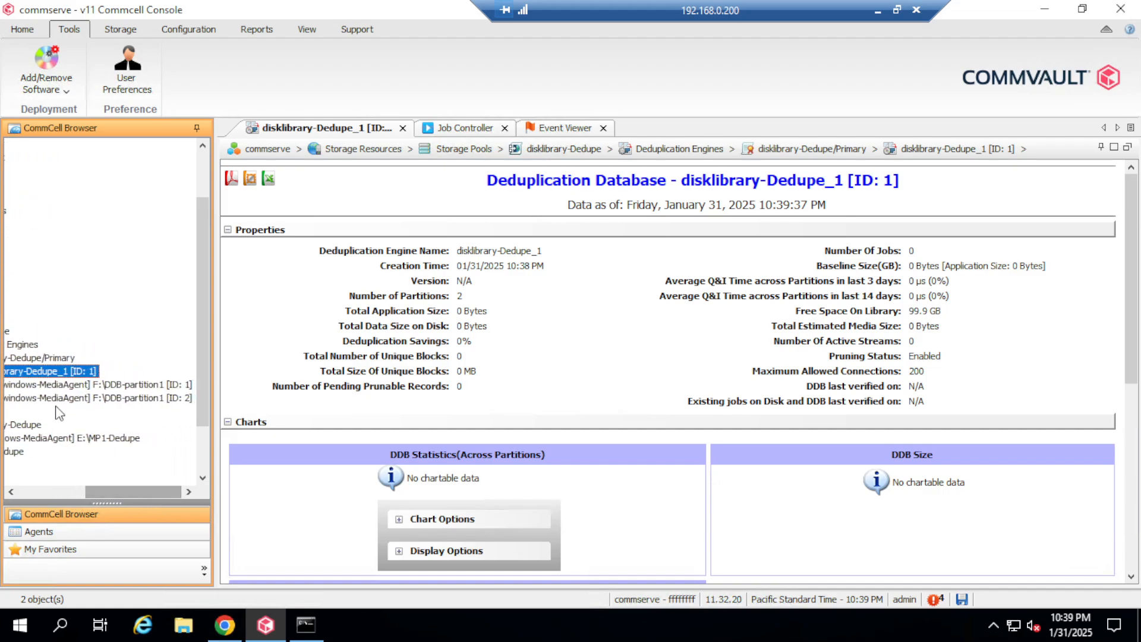
left_click(224, 624)
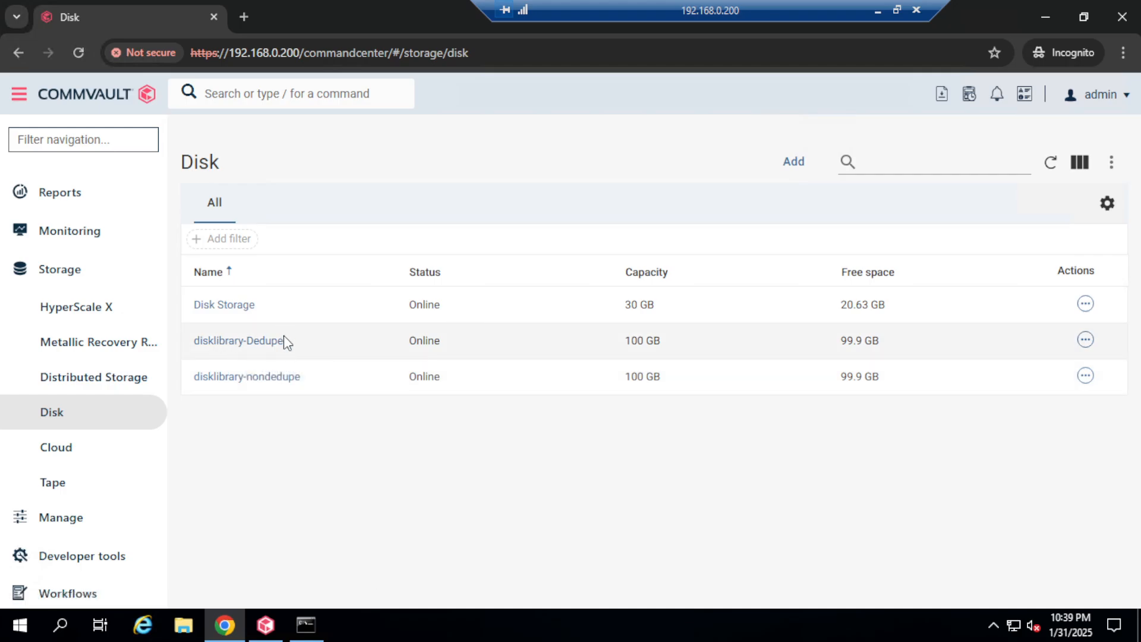
Step: Review disklibrary-Dedupe's Configuration tab and its E:\MP1-Dedupe backup location in Overview
left_click(256, 342)
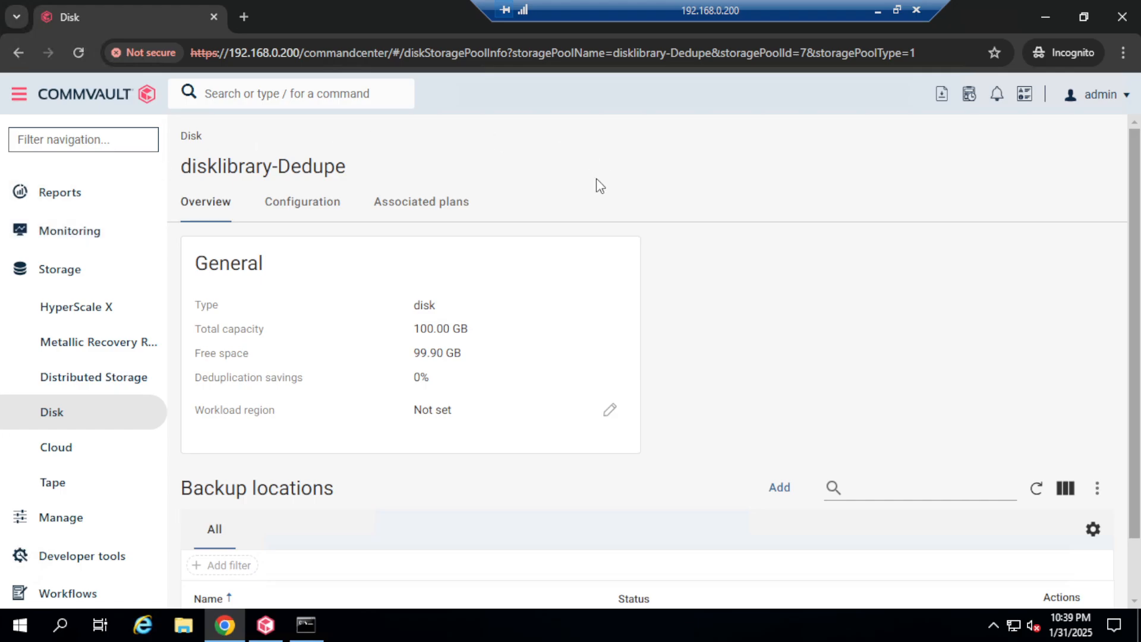
scroll(668, 380, "down", 2)
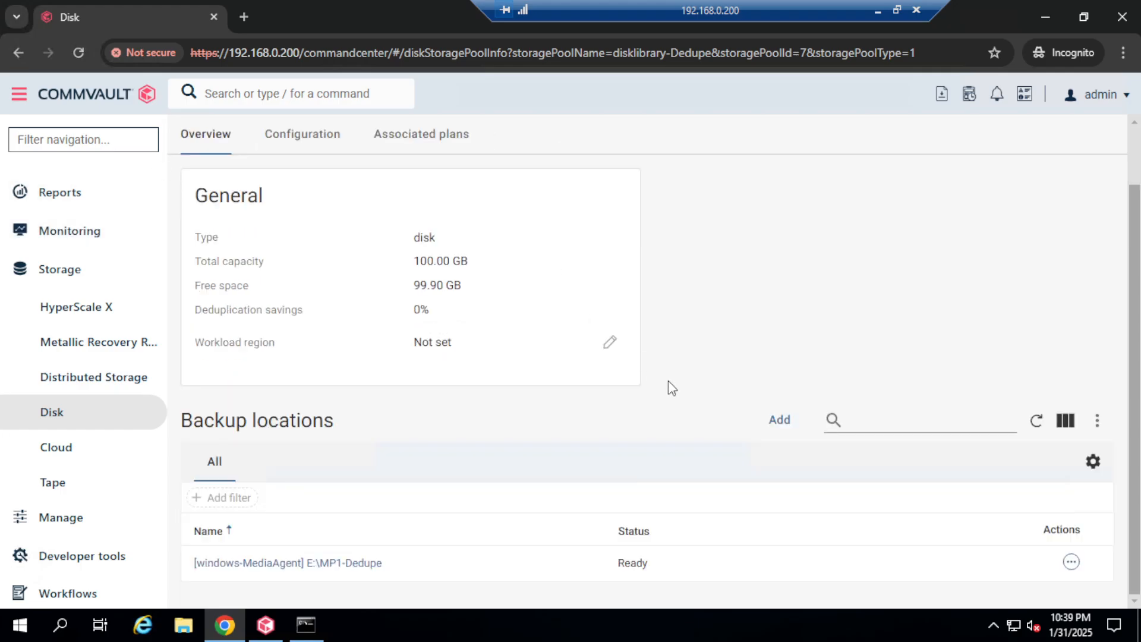
scroll(364, 447, "up", 2)
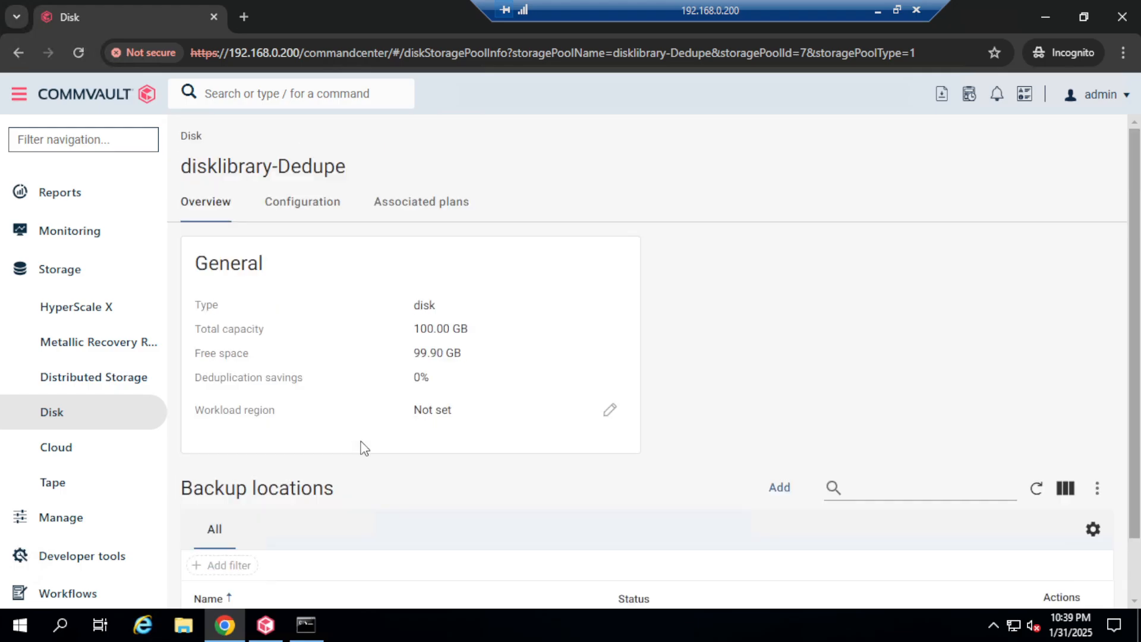
left_click(304, 205)
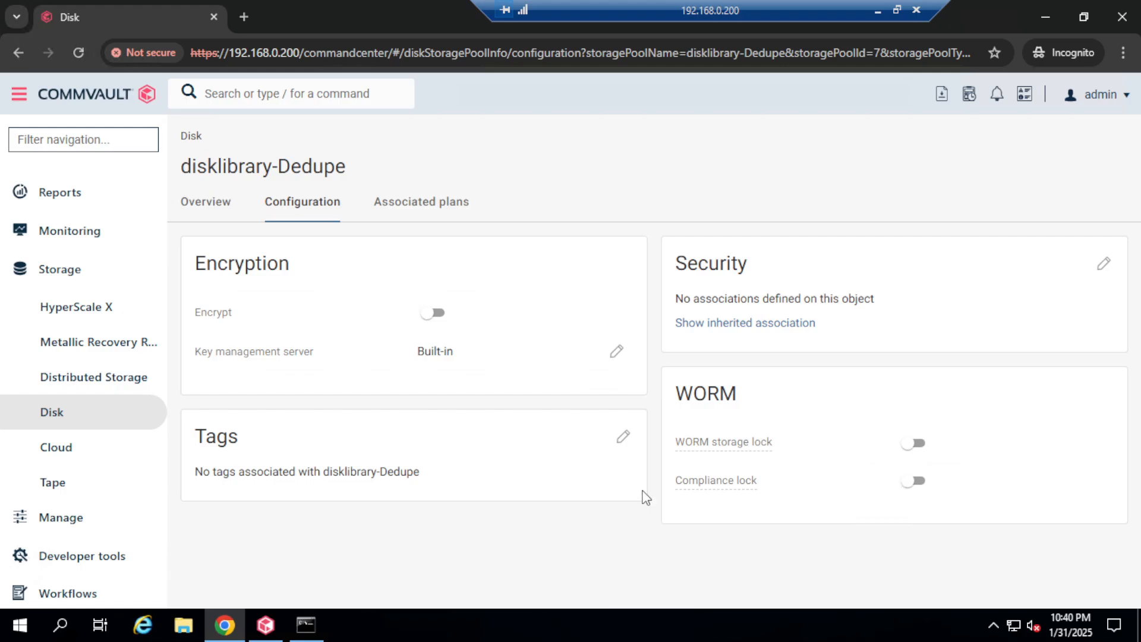
left_click(207, 207)
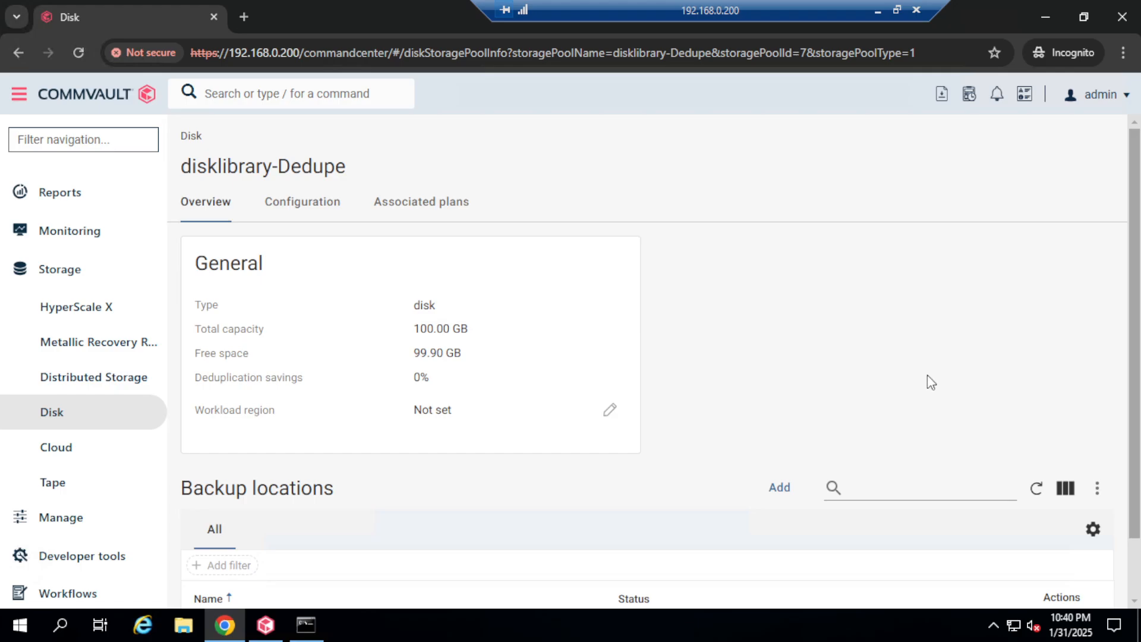
scroll(930, 381, "down", 2)
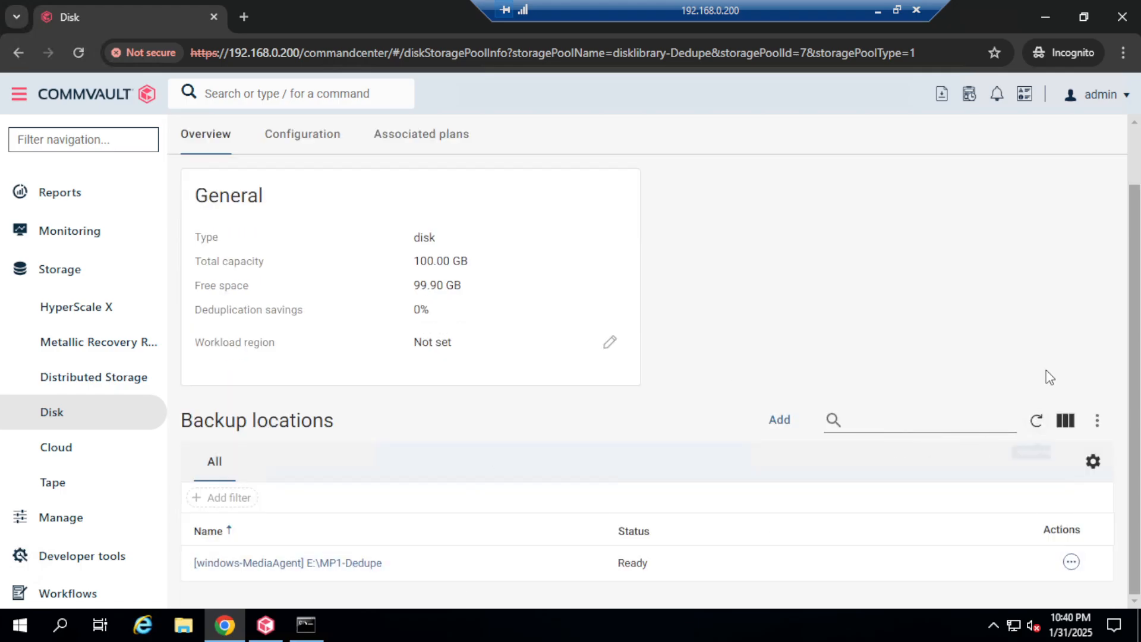
scroll(759, 375, "up", 2)
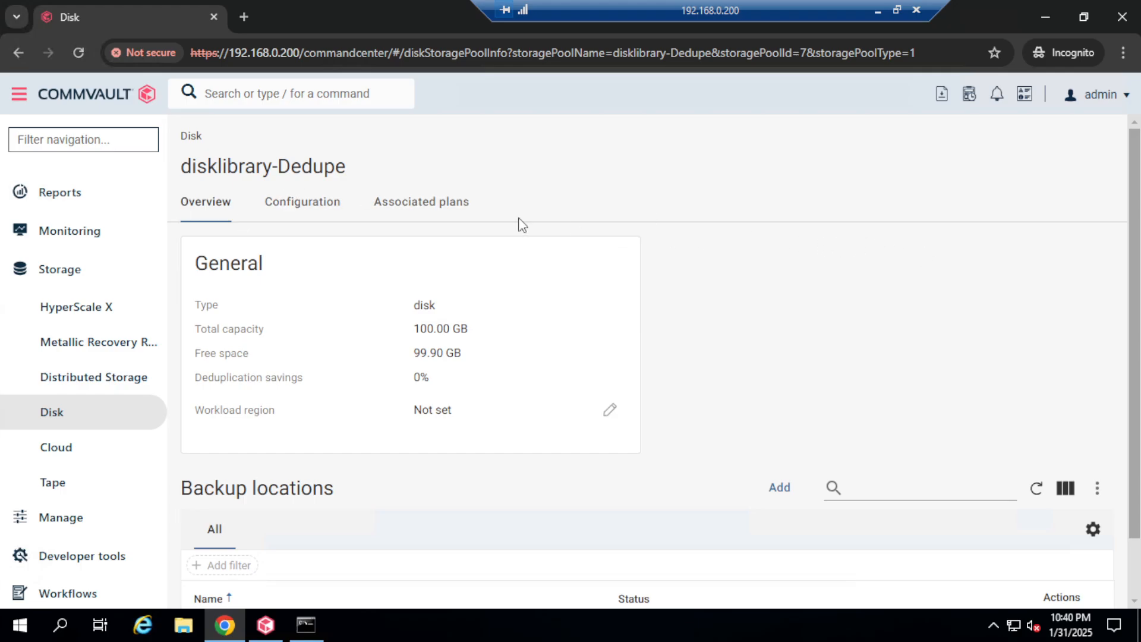
scroll(890, 392, "down", 2)
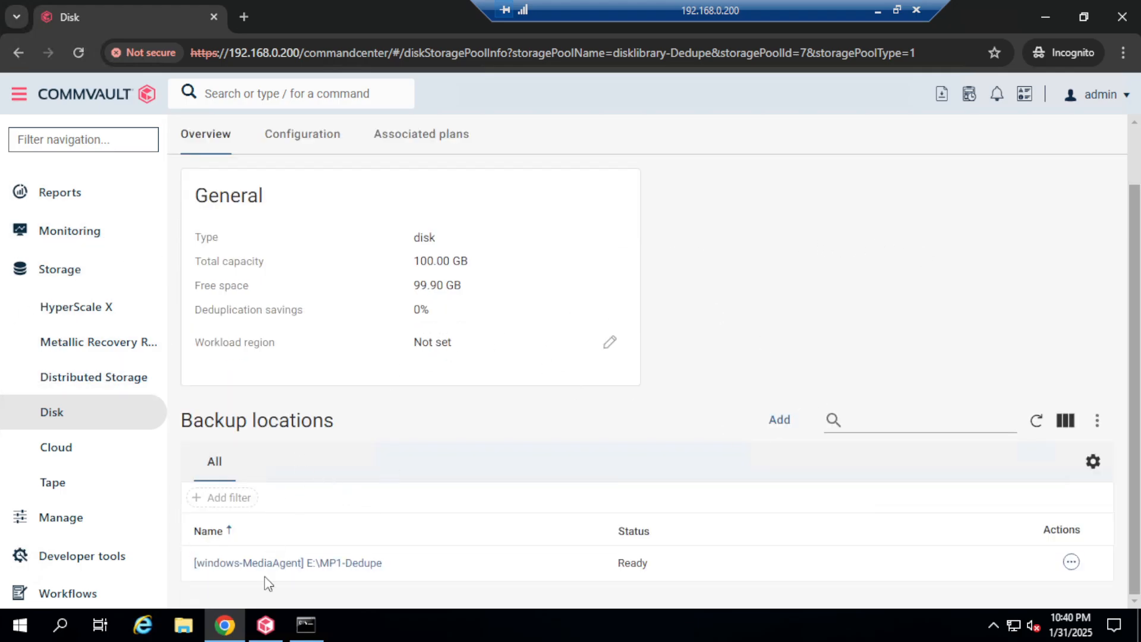
left_click(265, 625)
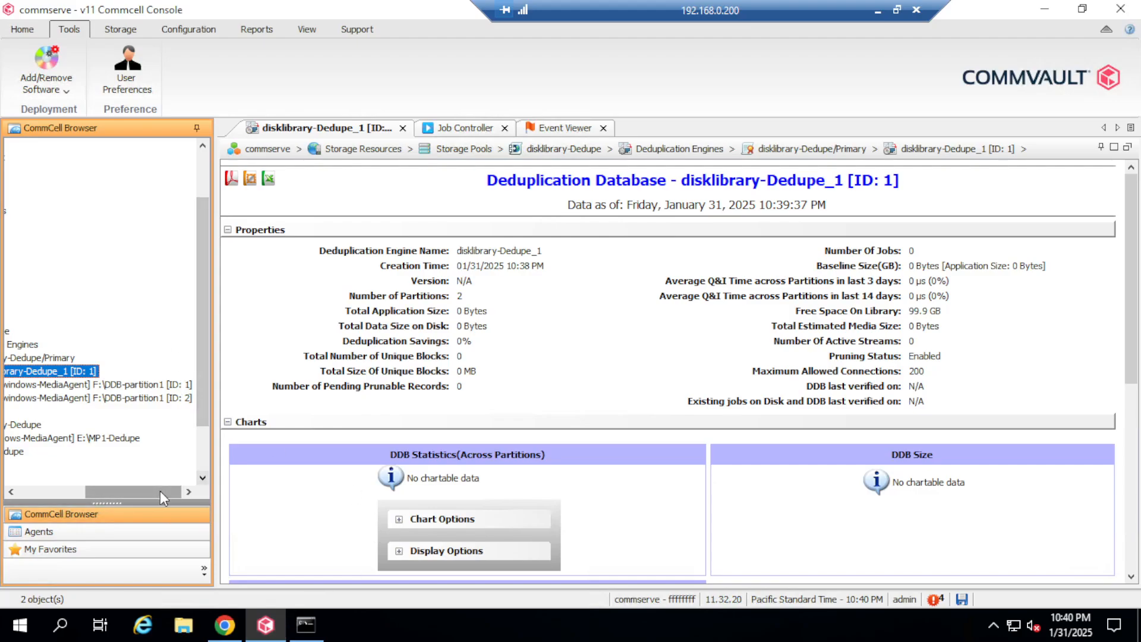
Step: Open the disklibrary-nondedupe pool's storage library and check its E:\MP1 mount path
left_click_drag(160, 491, 122, 490)
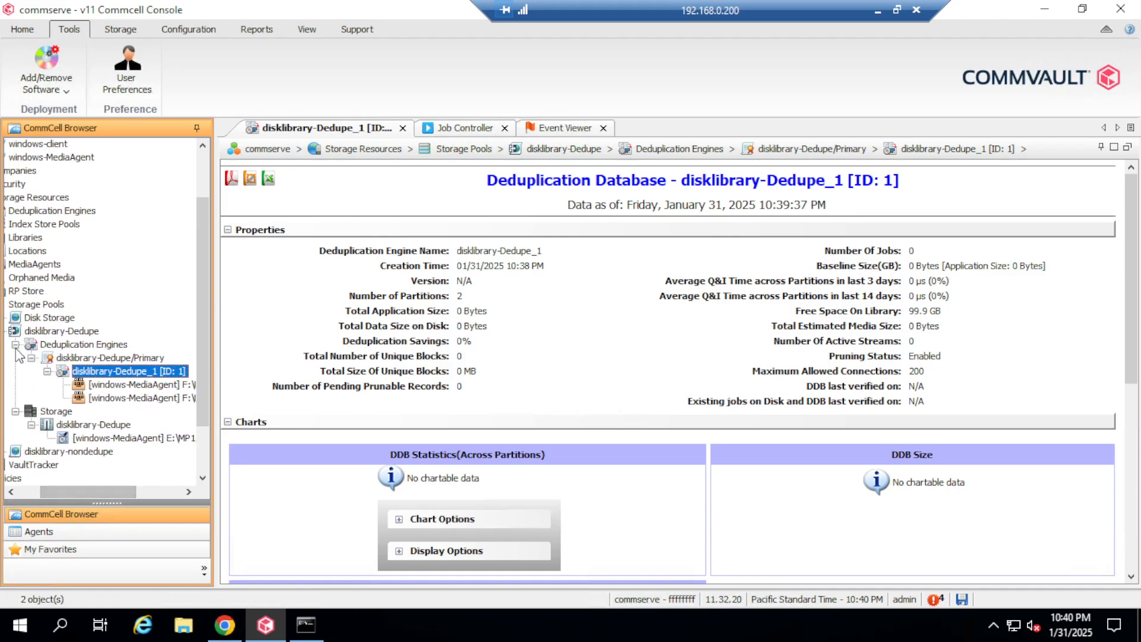
left_click_drag(105, 492, 59, 483)
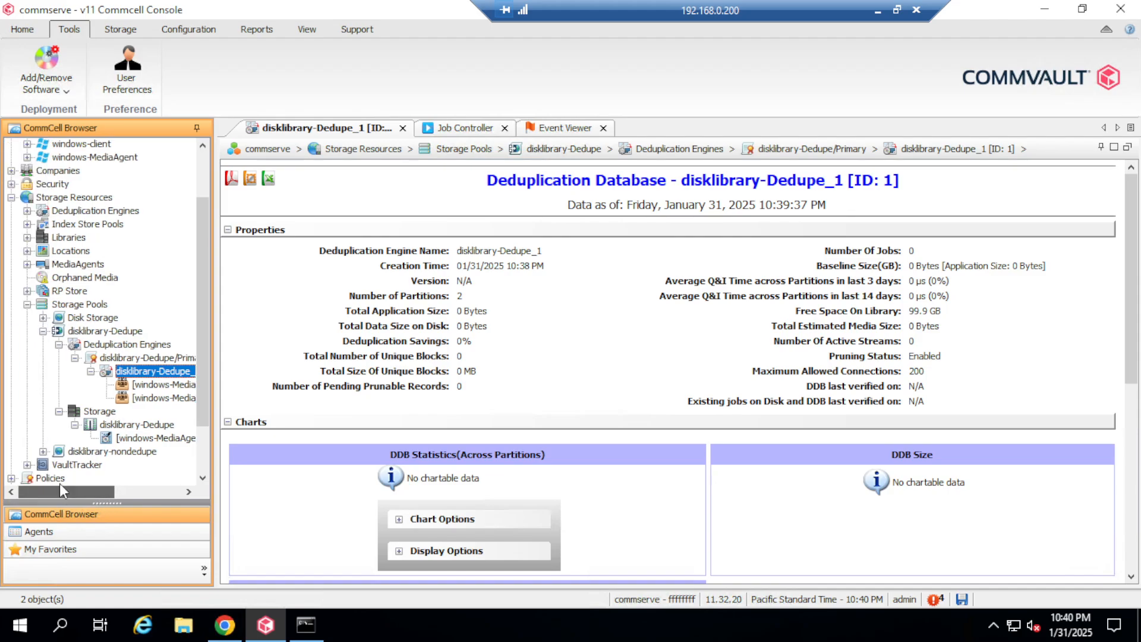
left_click(43, 332)
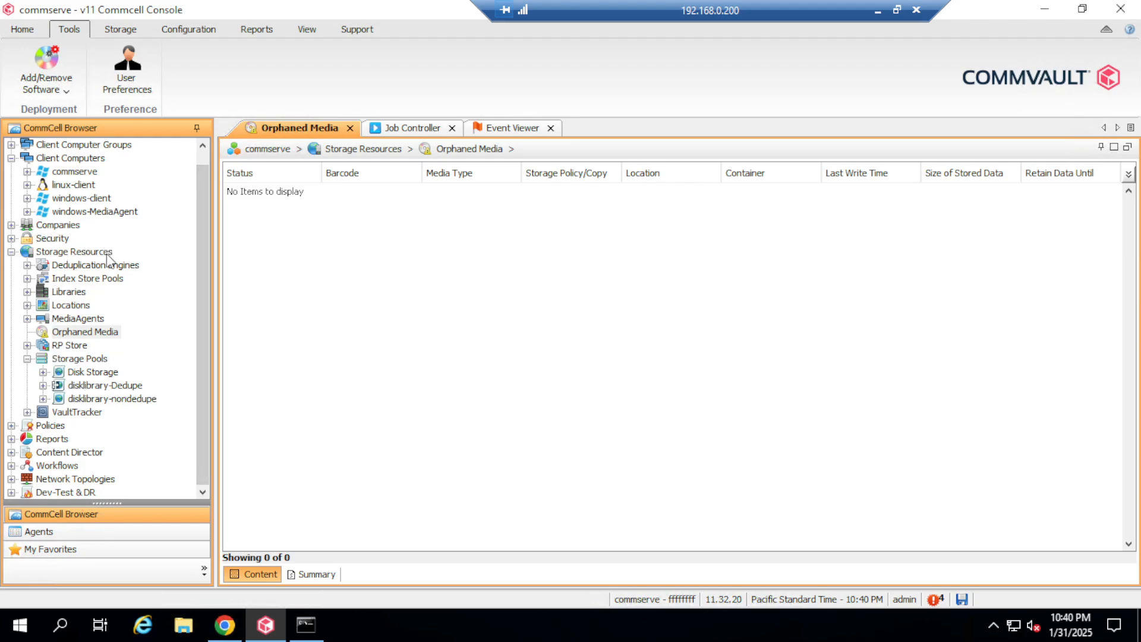
left_click(89, 360)
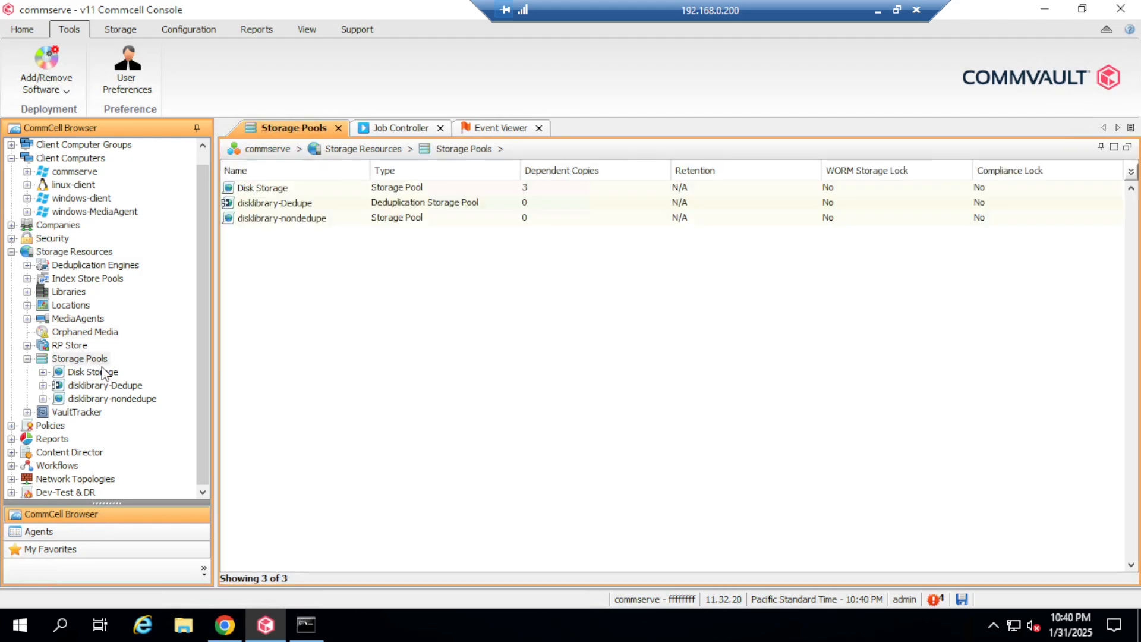
double_click(329, 219)
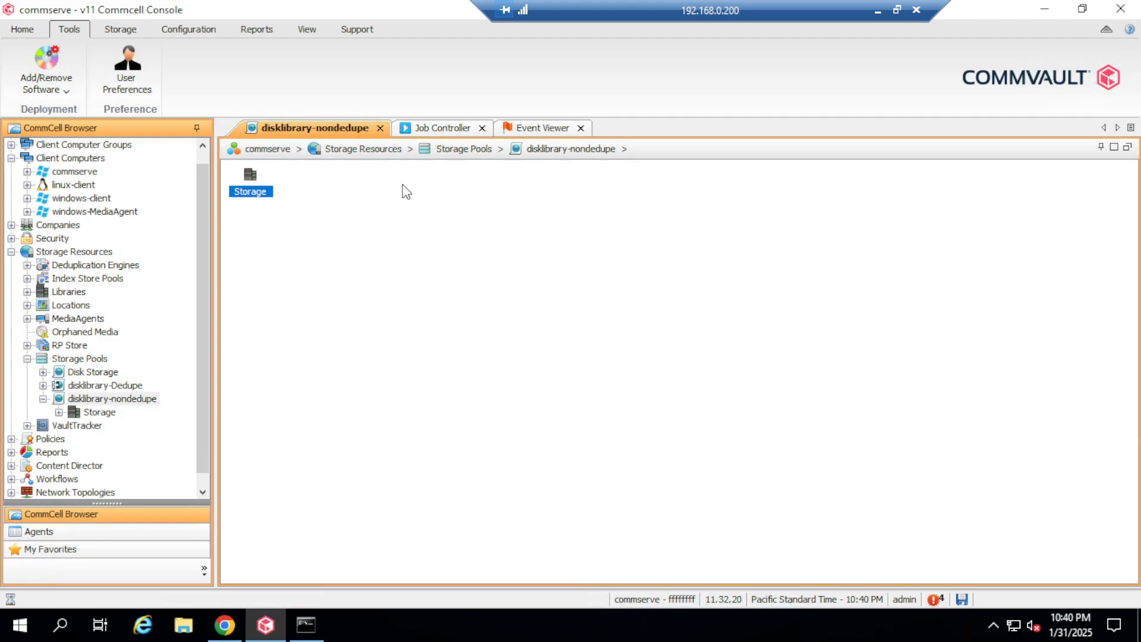
double_click(248, 195)
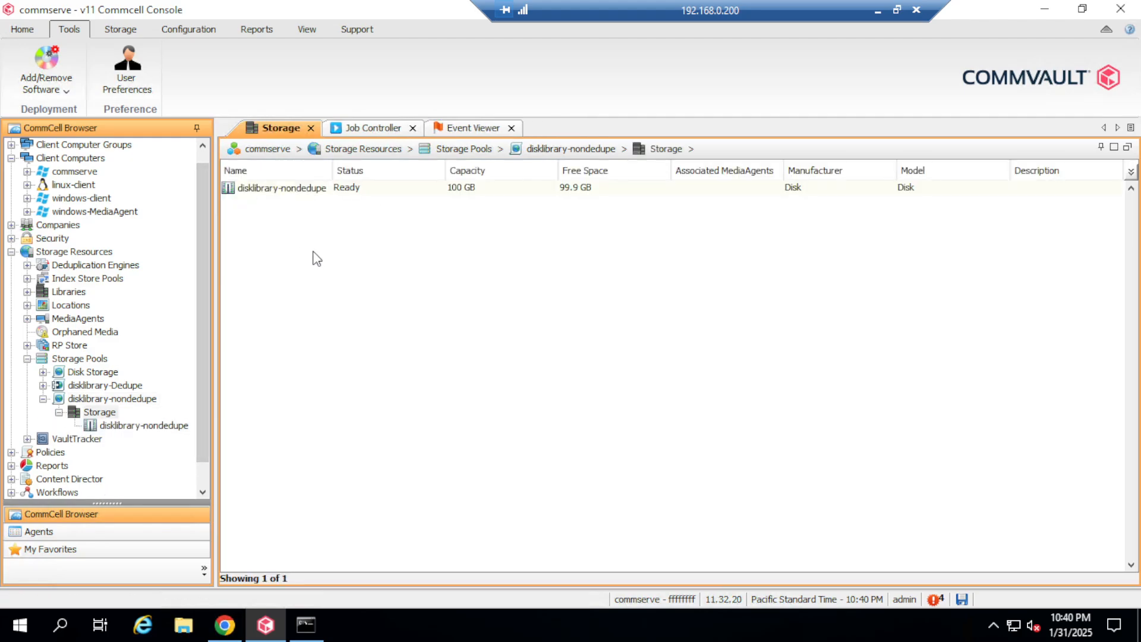
double_click(308, 189)
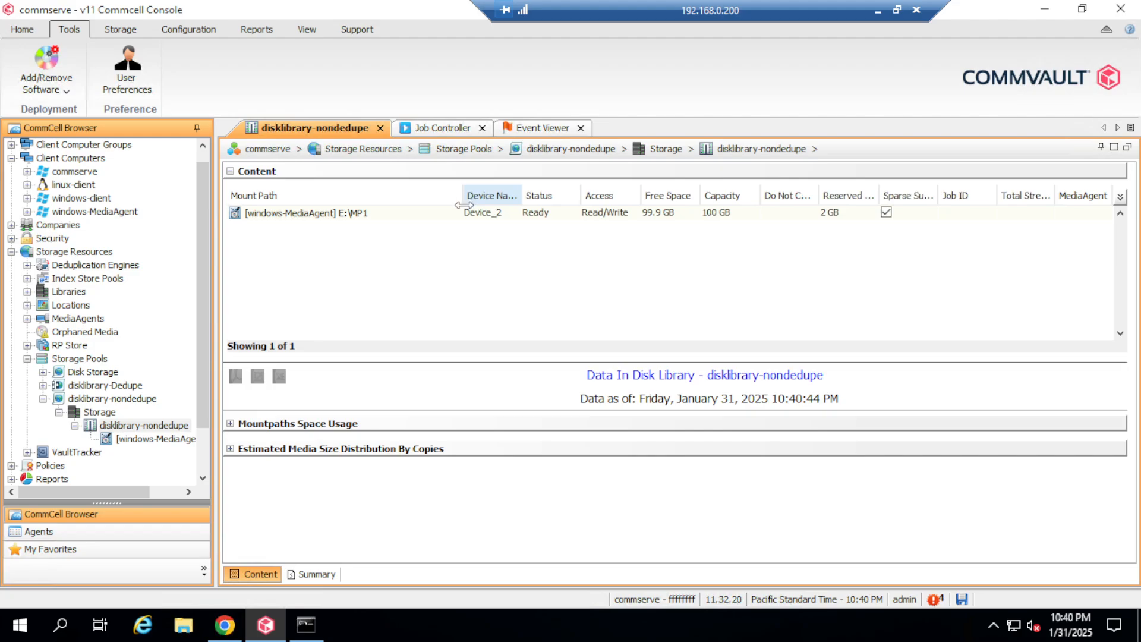
left_click(384, 214)
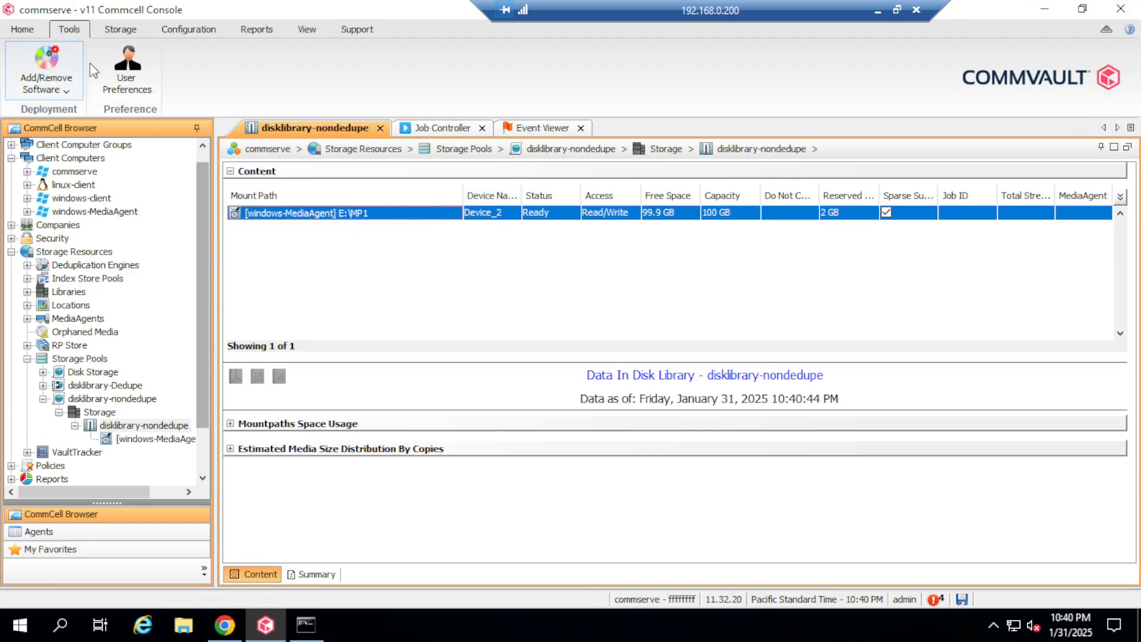
left_click(225, 625)
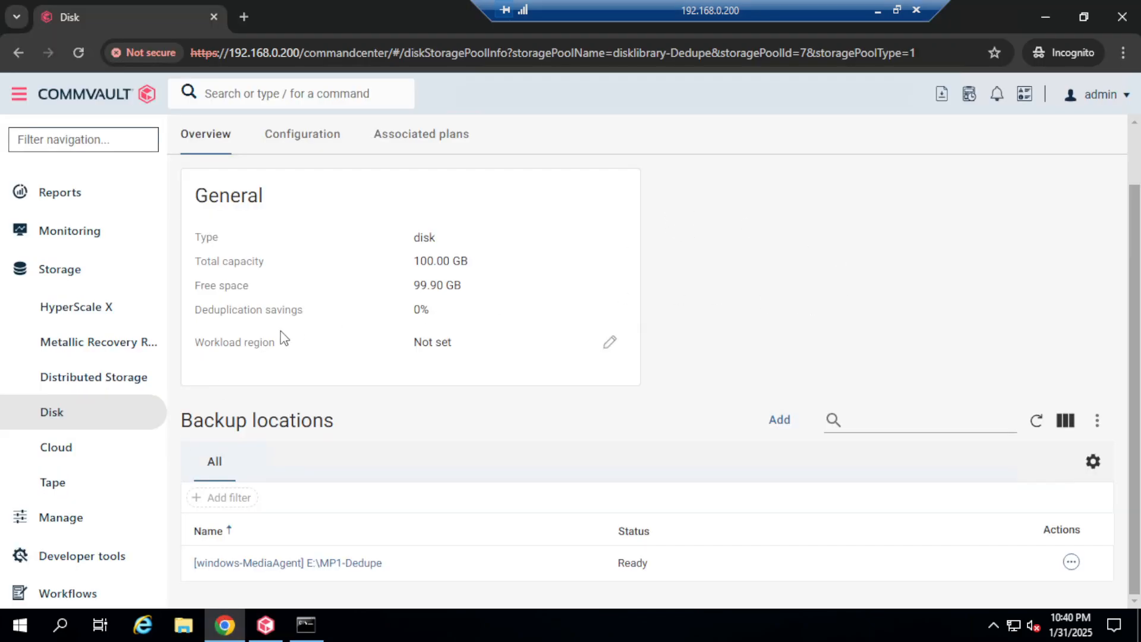
Step: Filter navigation for 'plan', open Plans, and start a new Server backup plan
left_click(58, 419)
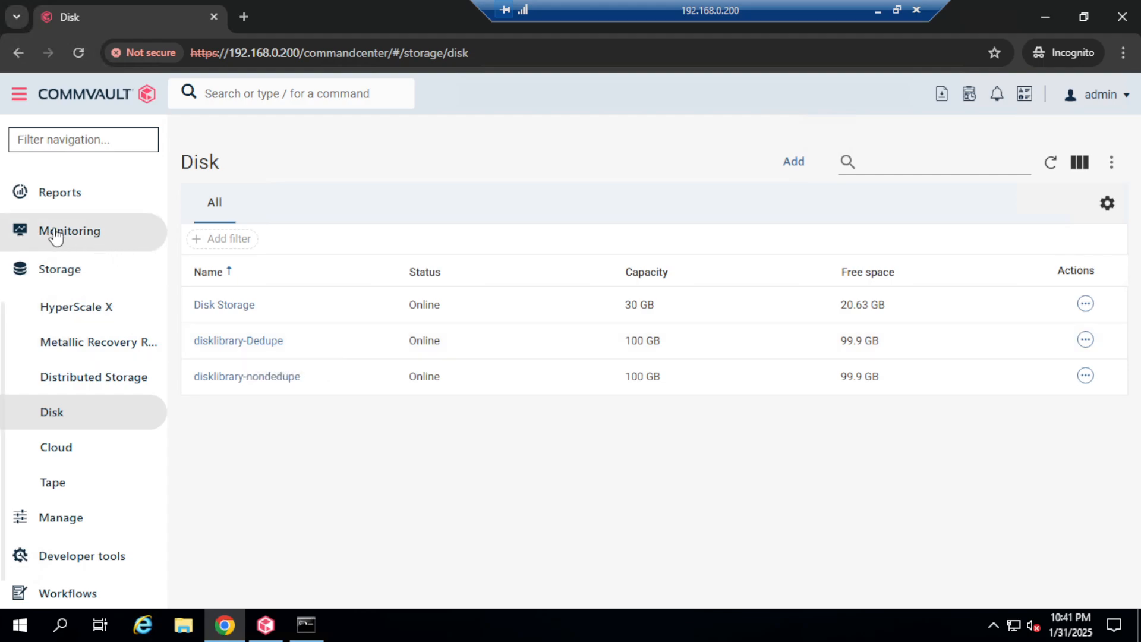
left_click(84, 140)
type("plan")
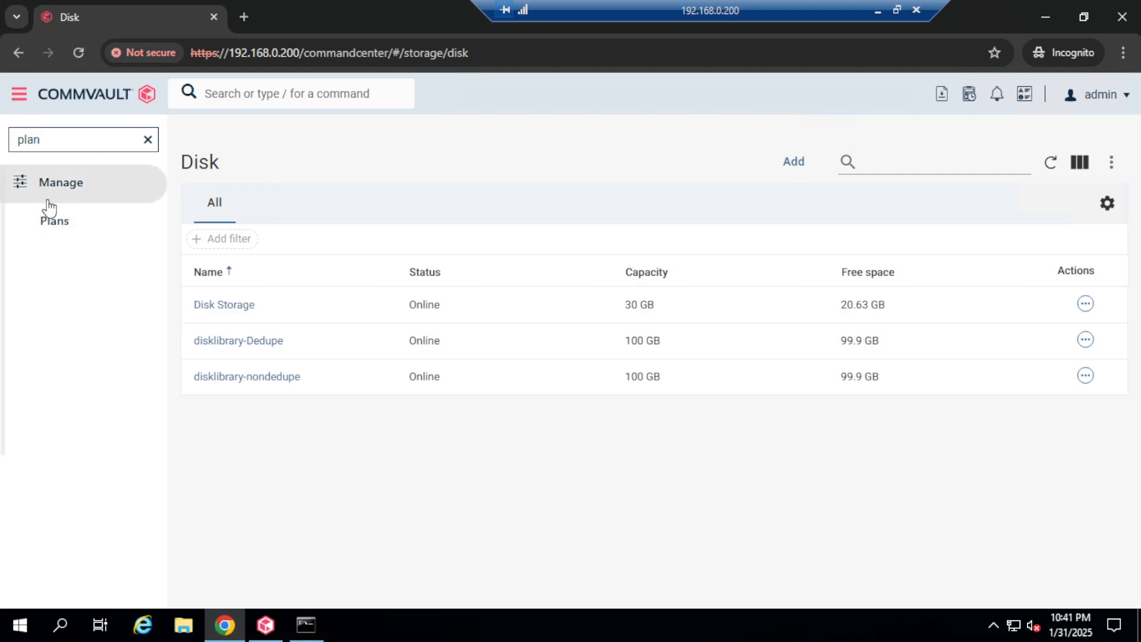
left_click(77, 229)
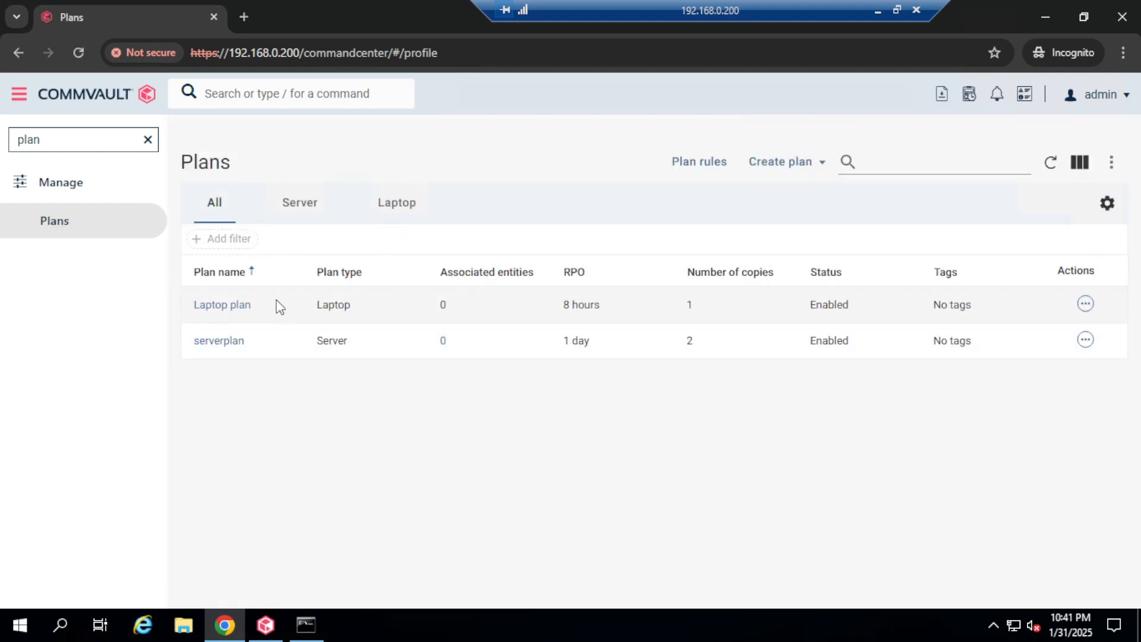
left_click(822, 173)
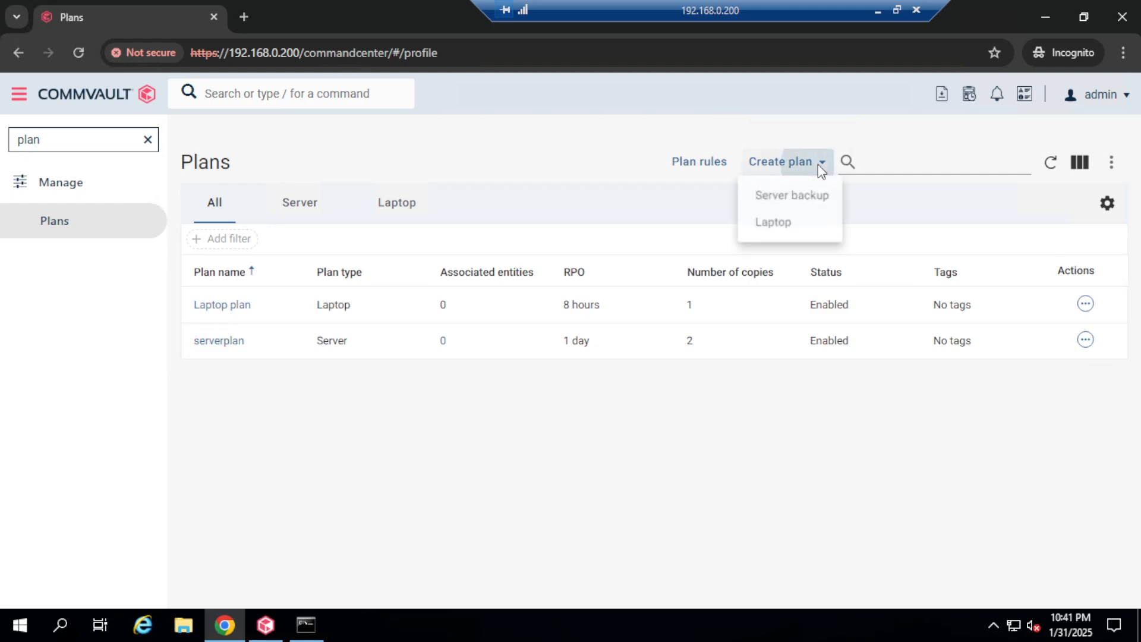
left_click(814, 205)
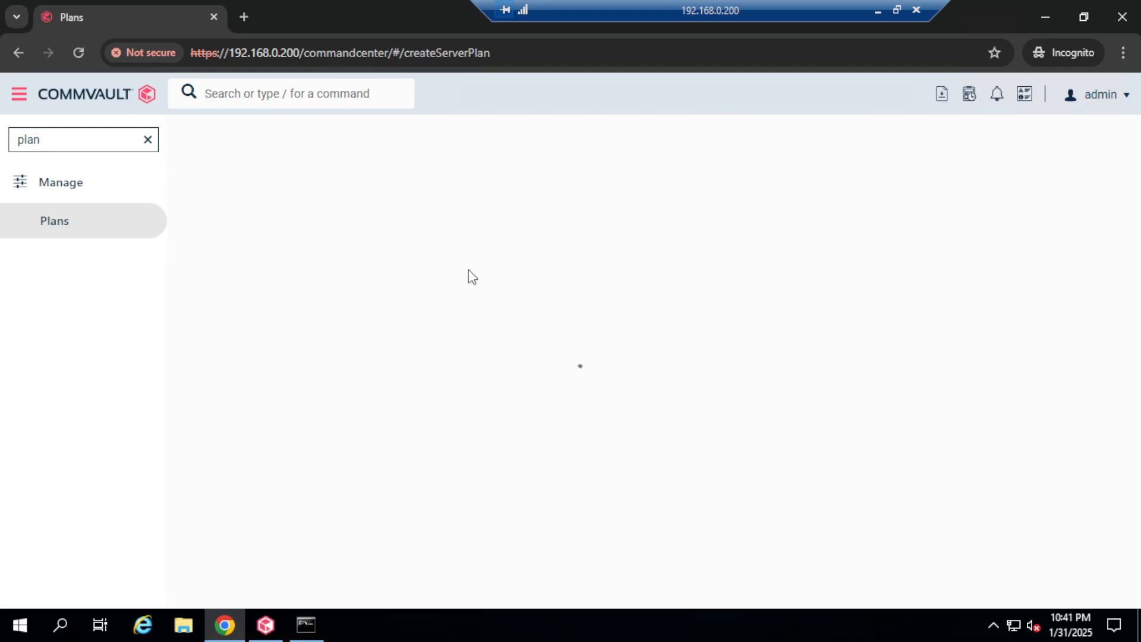
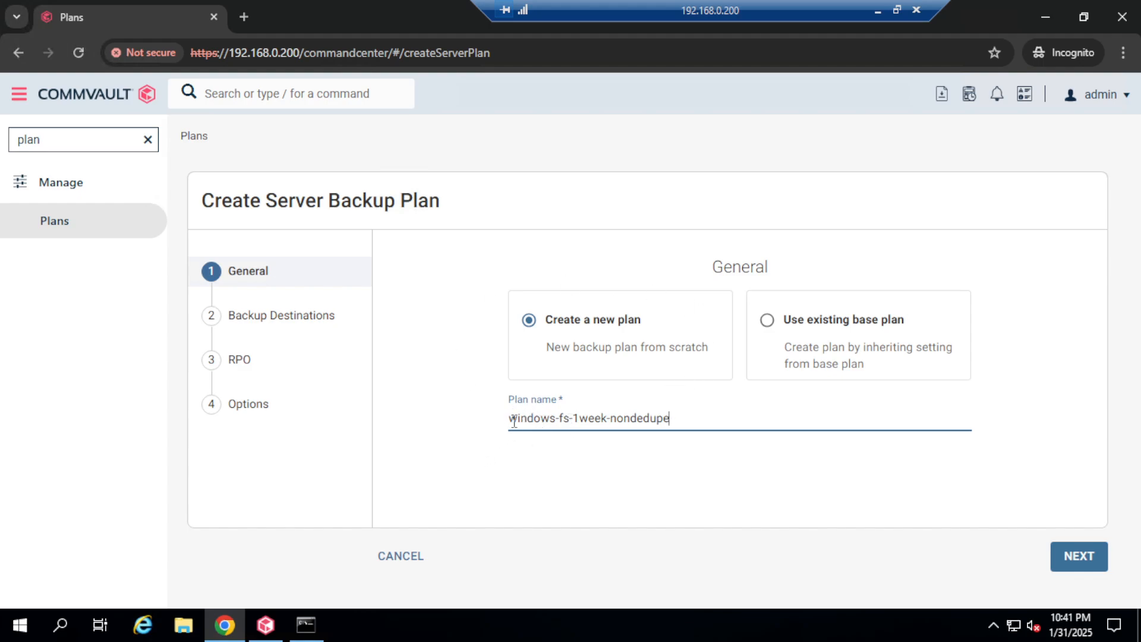
Step: Keep the plan name windows-fs-1week-nondedupe, undoing an accidental move of its text
left_click_drag(510, 417, 601, 419)
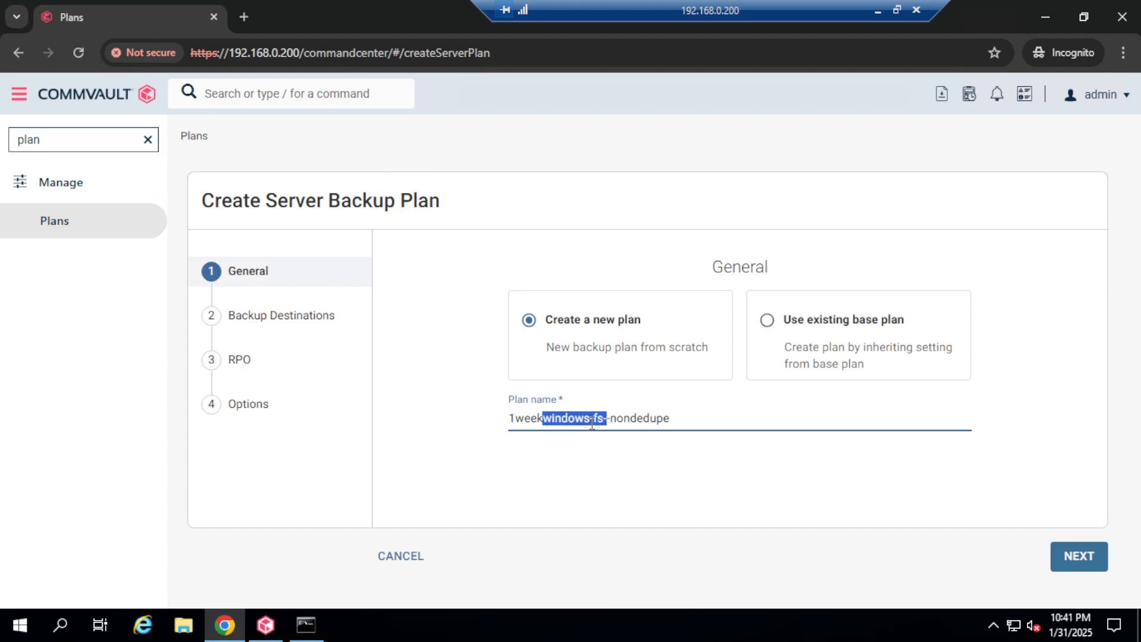
key("ctrl+z")
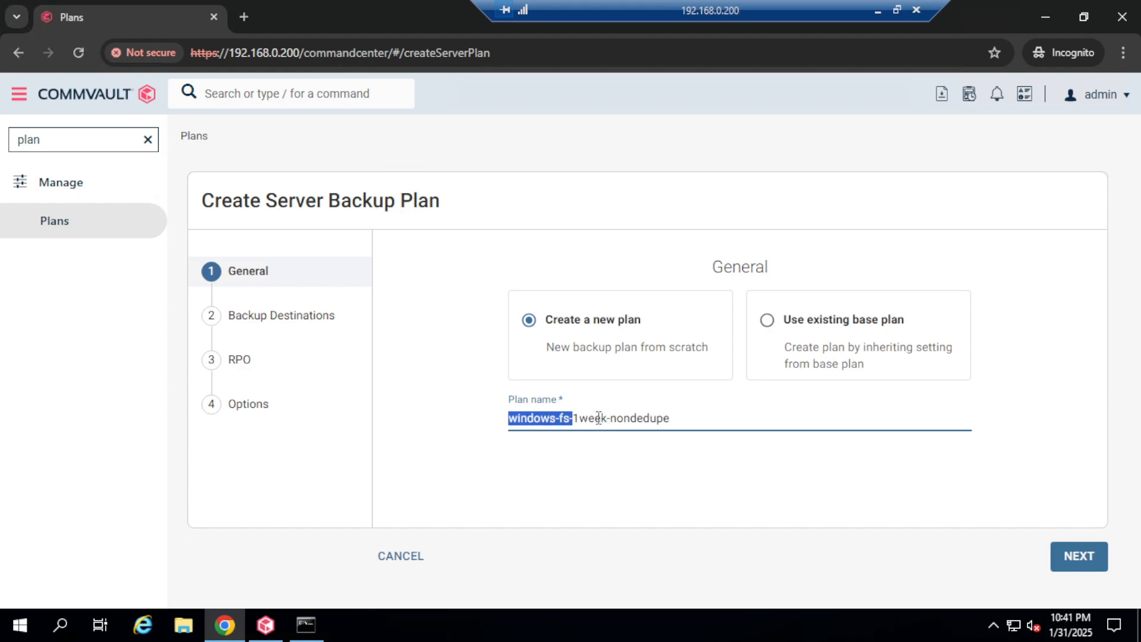
left_click(586, 416)
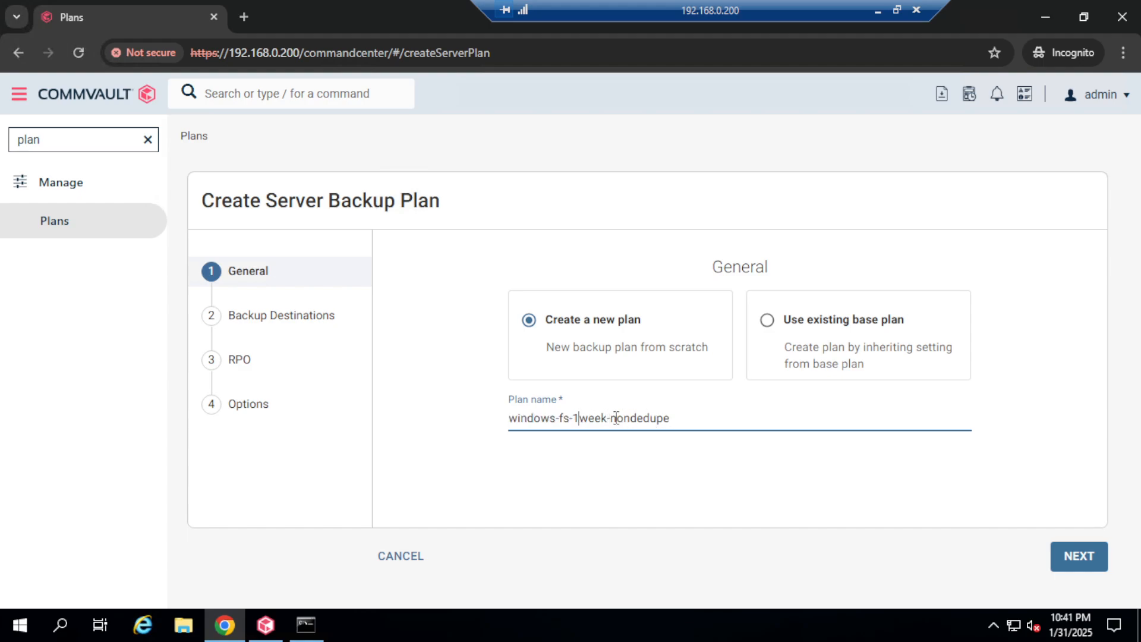
left_click_drag(614, 419, 670, 419)
left_click(630, 419)
Step: Add a Primary copy stored on disklibrary-nondedupe with 1 week retention
left_click(1079, 556)
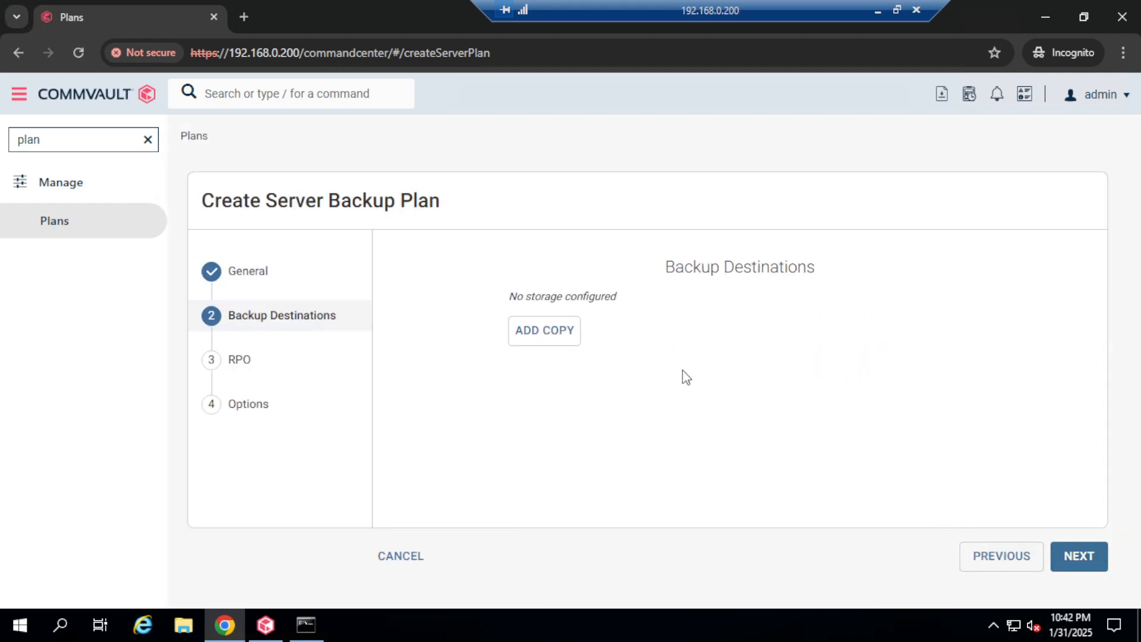
left_click(556, 341)
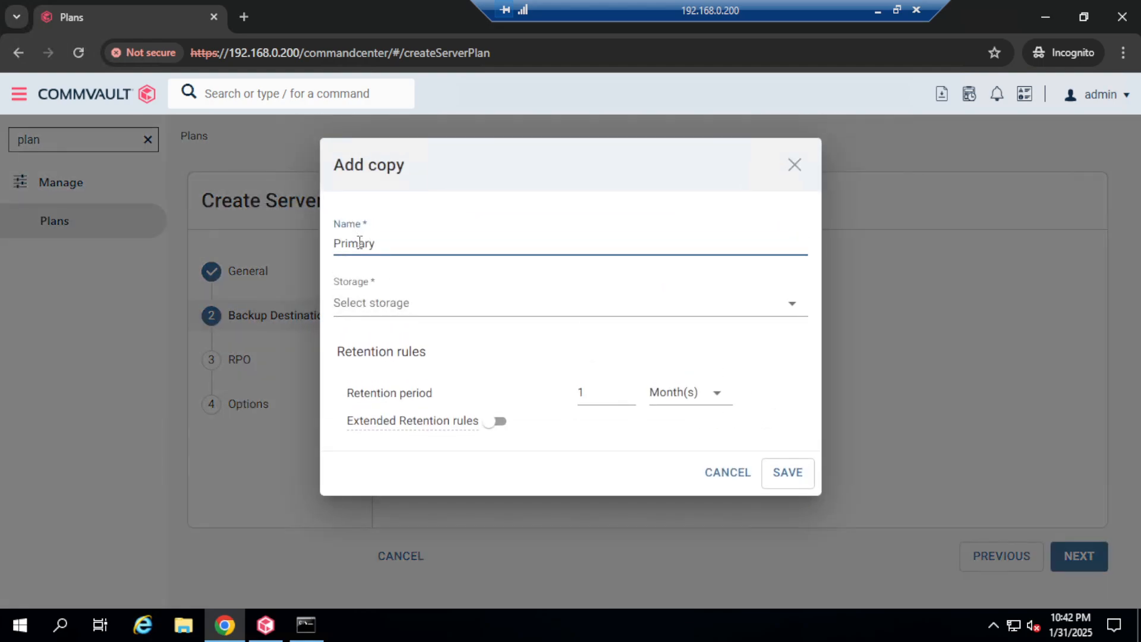
left_click(797, 311)
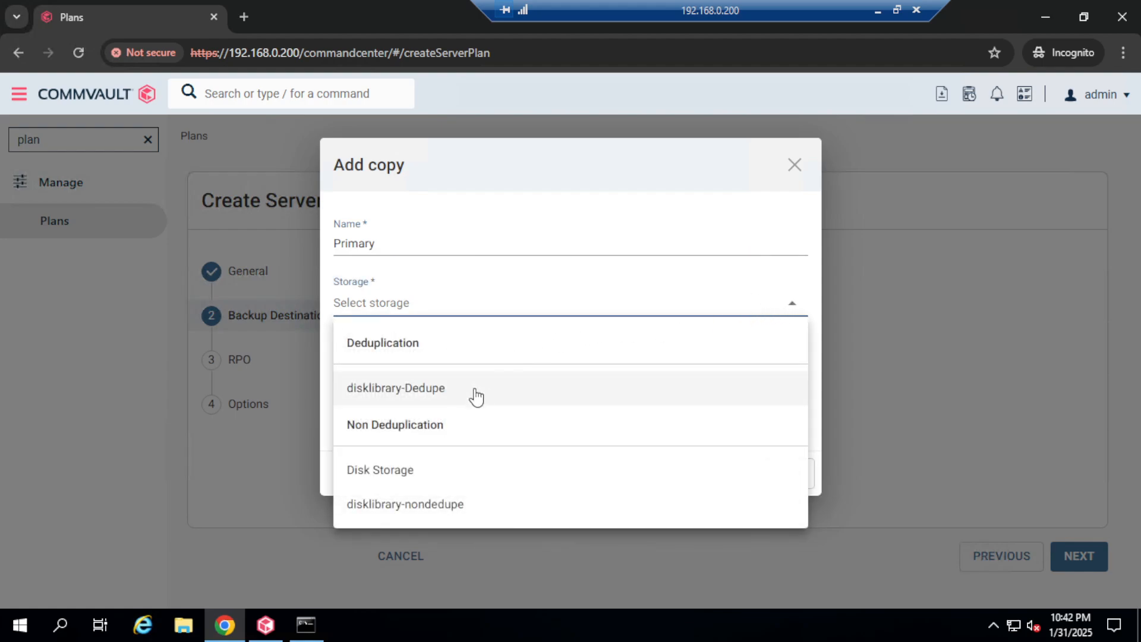
left_click(441, 505)
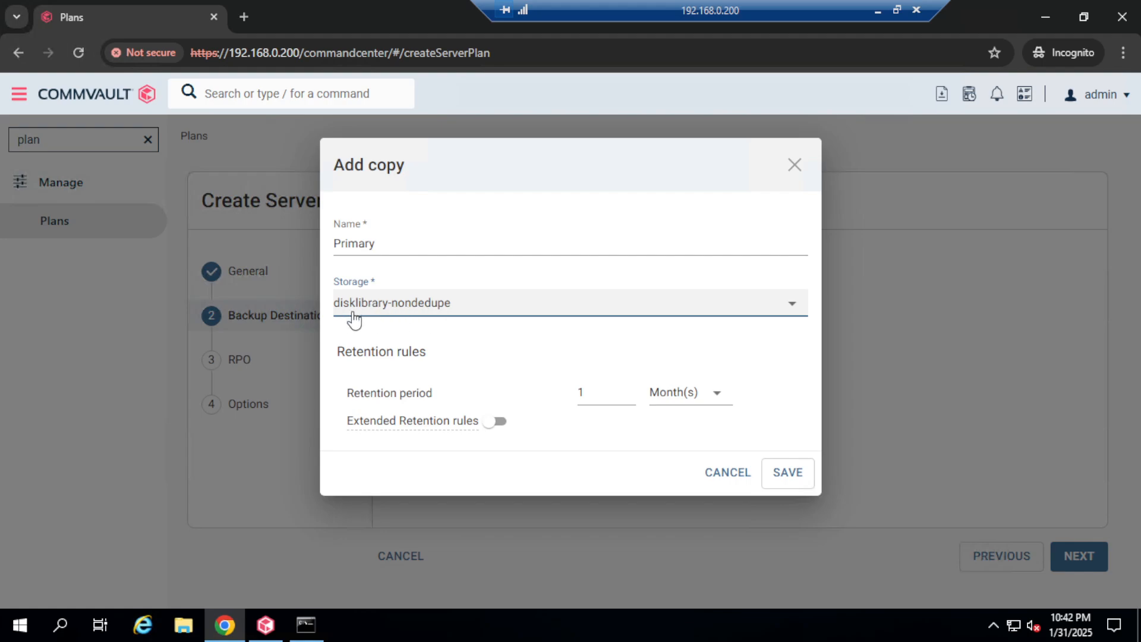
left_click(716, 398)
left_click(683, 463)
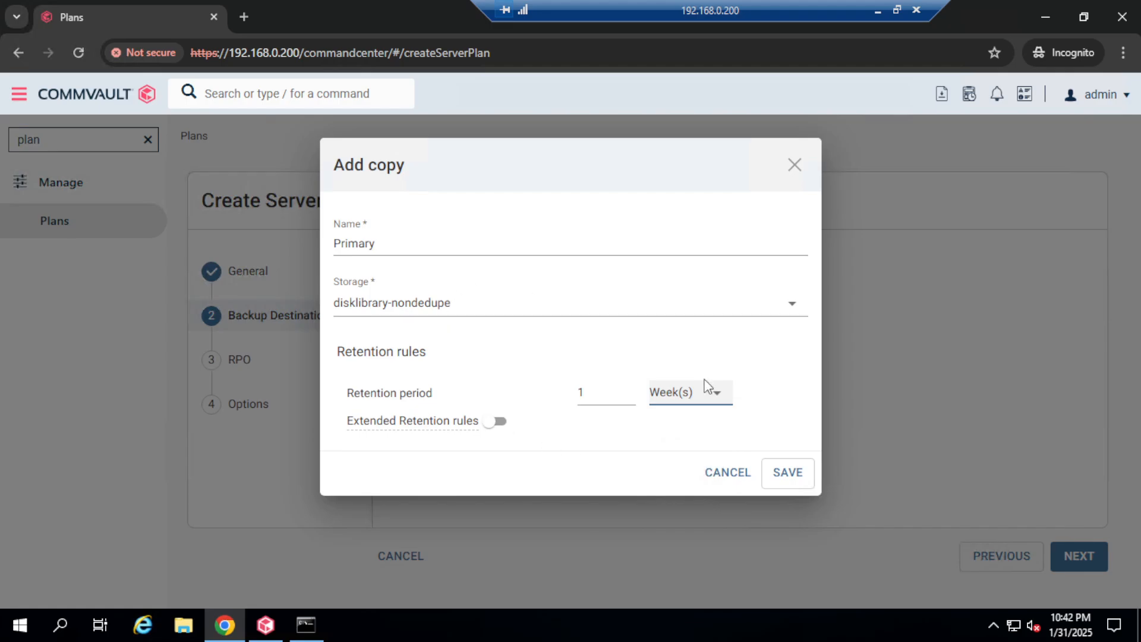
left_click(789, 478)
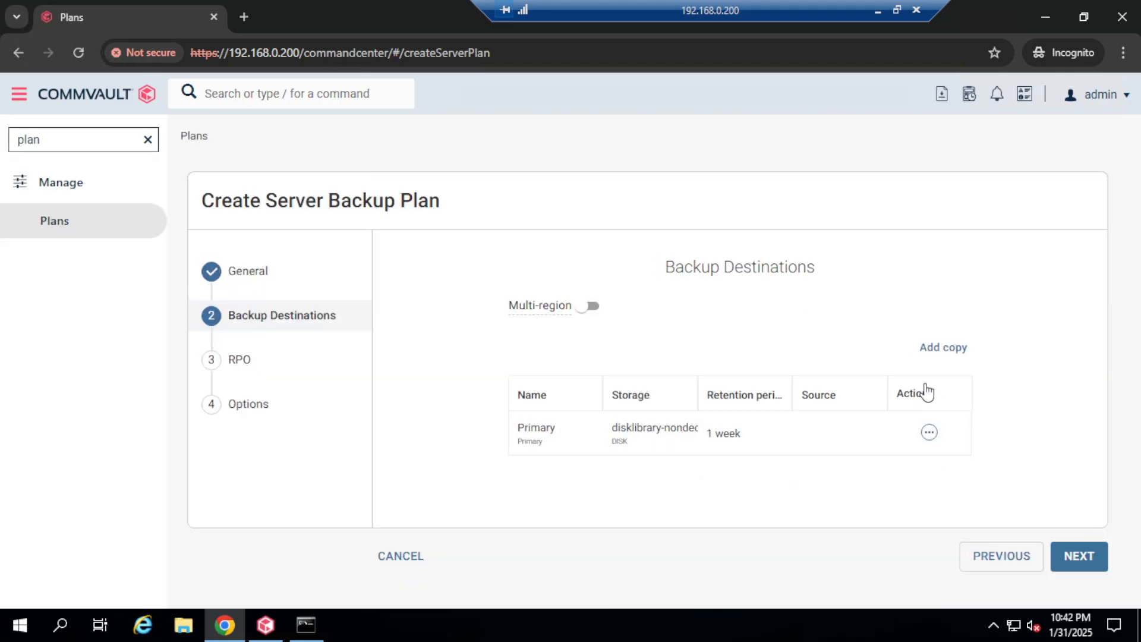
Step: Advance to the RPO step and review the daily incremental and transaction log schedules
left_click(1096, 561)
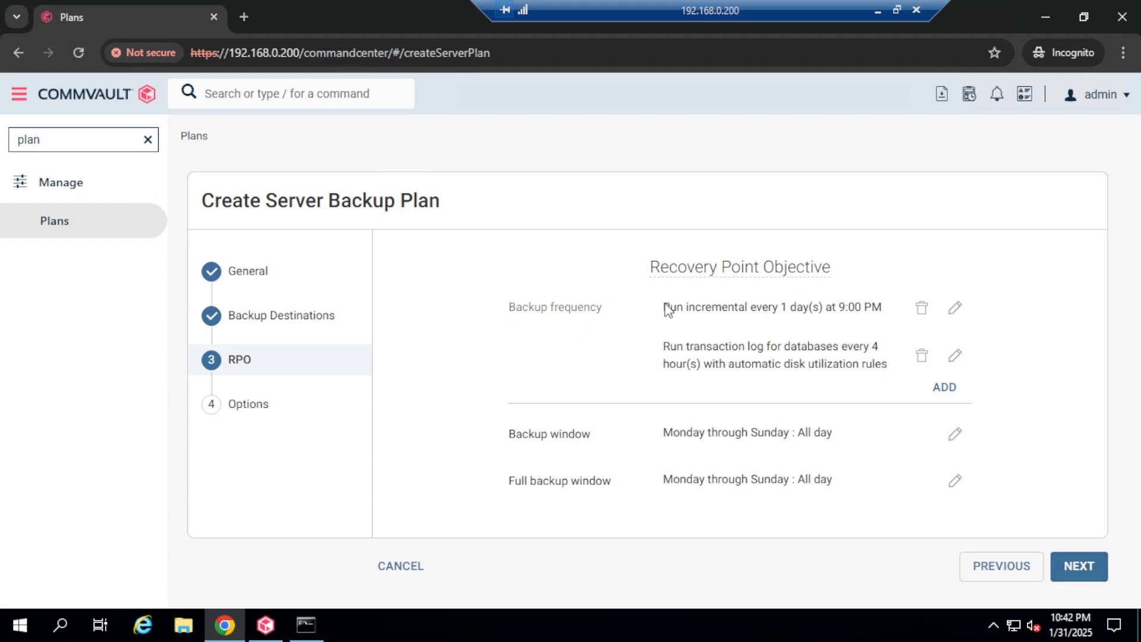
left_click_drag(664, 308, 773, 308)
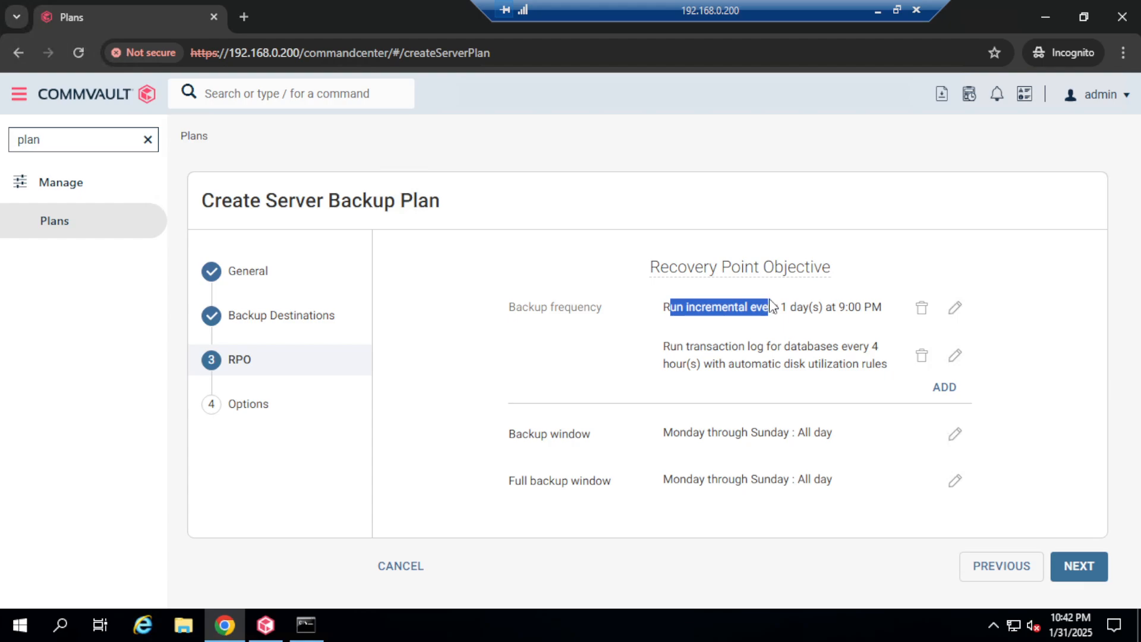
left_click(811, 302)
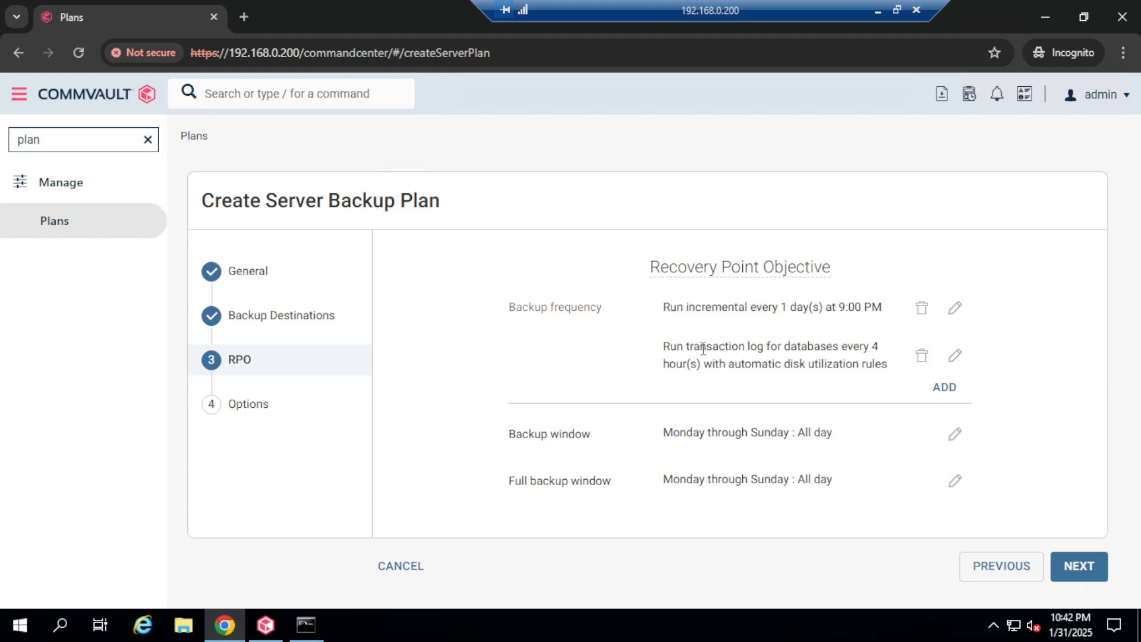
left_click_drag(686, 347, 793, 348)
left_click(813, 346)
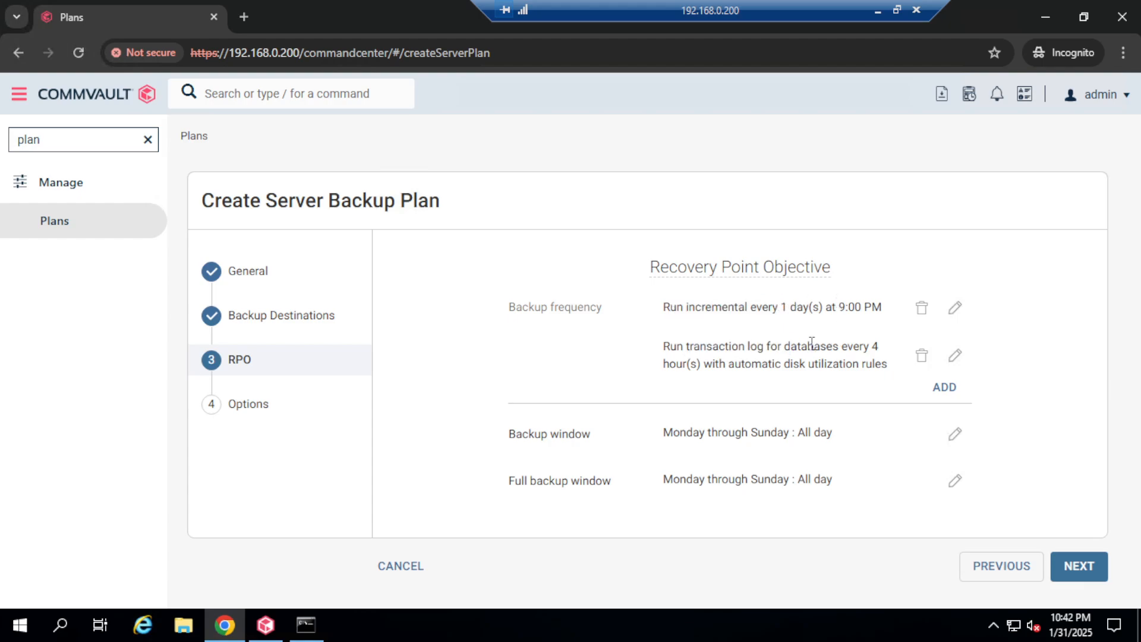
Step: Add a Full backup schedule that runs every 1 week on Sunday
left_click(946, 387)
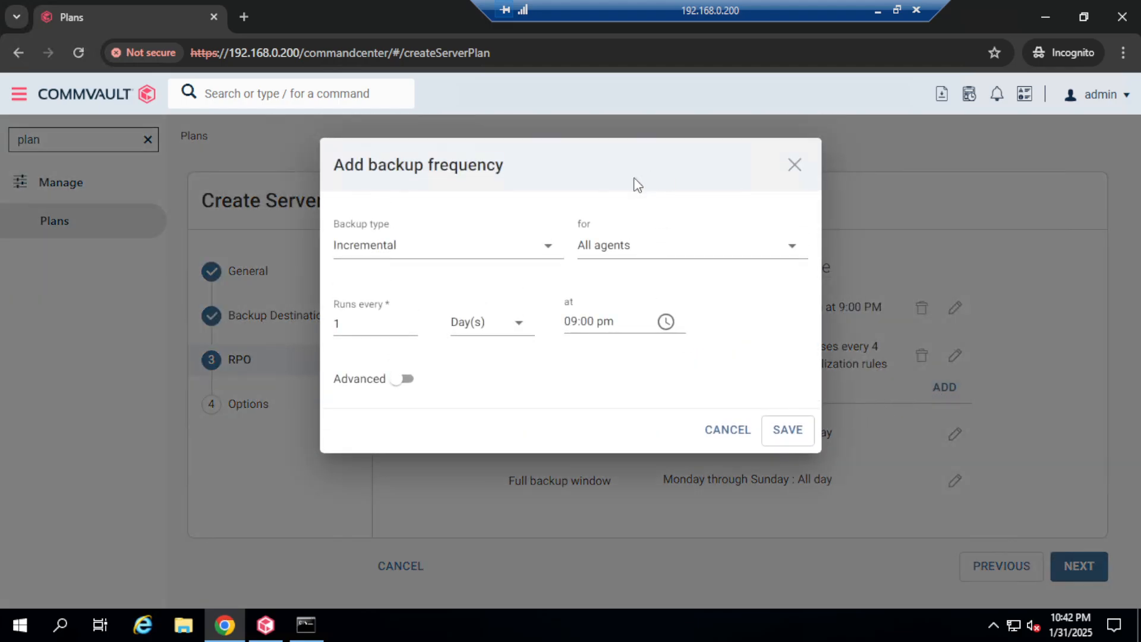
left_click(547, 247)
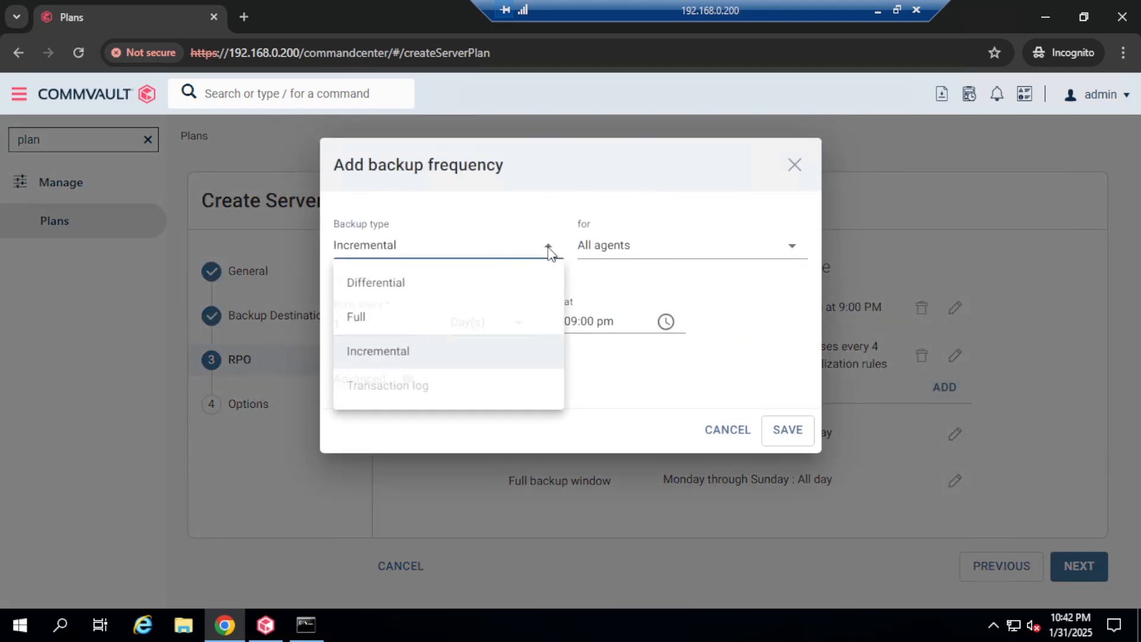
left_click(380, 321)
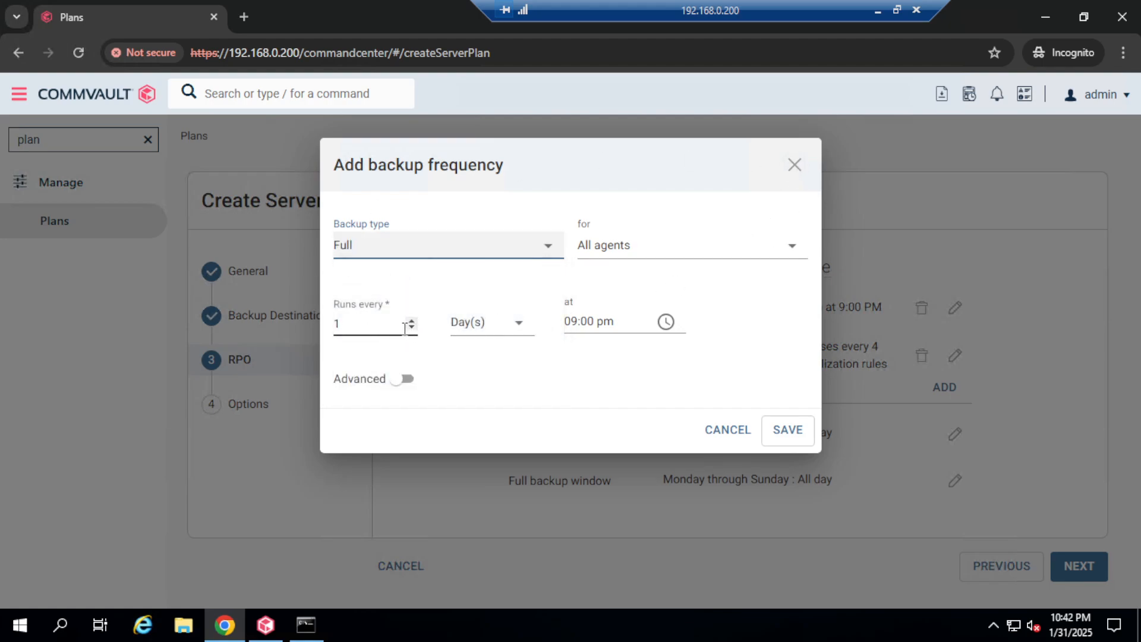
left_click(520, 327)
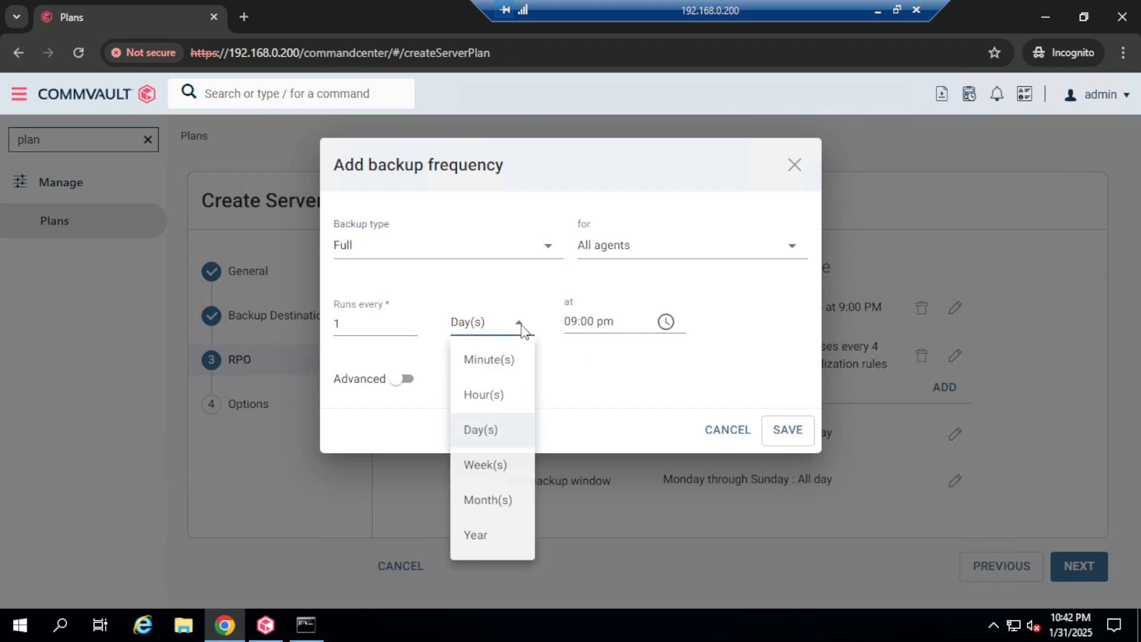
left_click(486, 468)
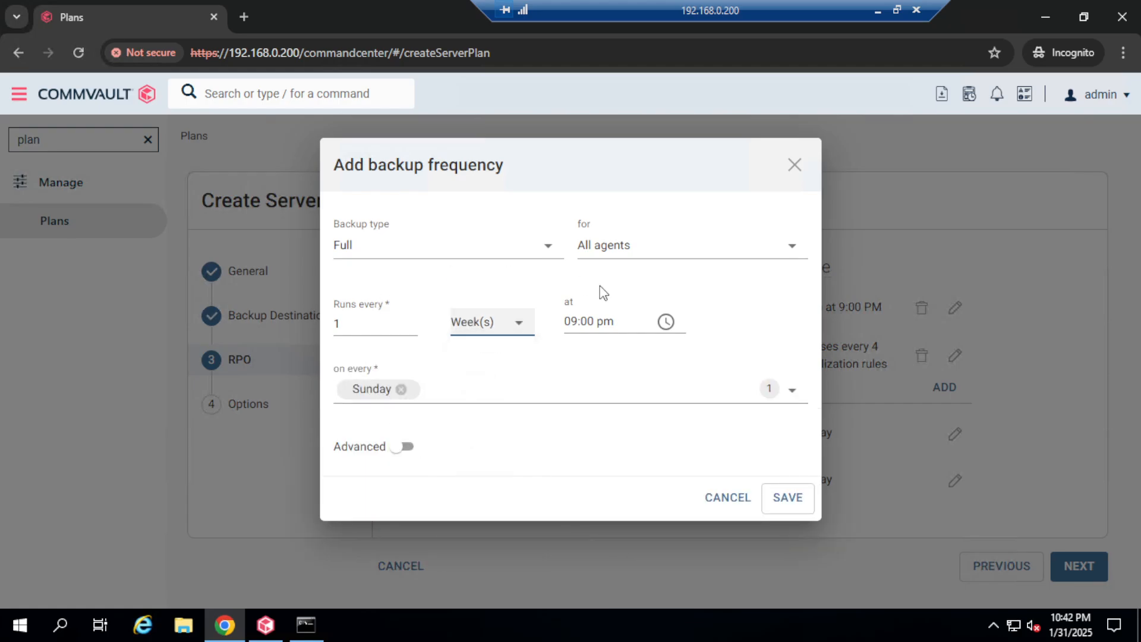
left_click(788, 498)
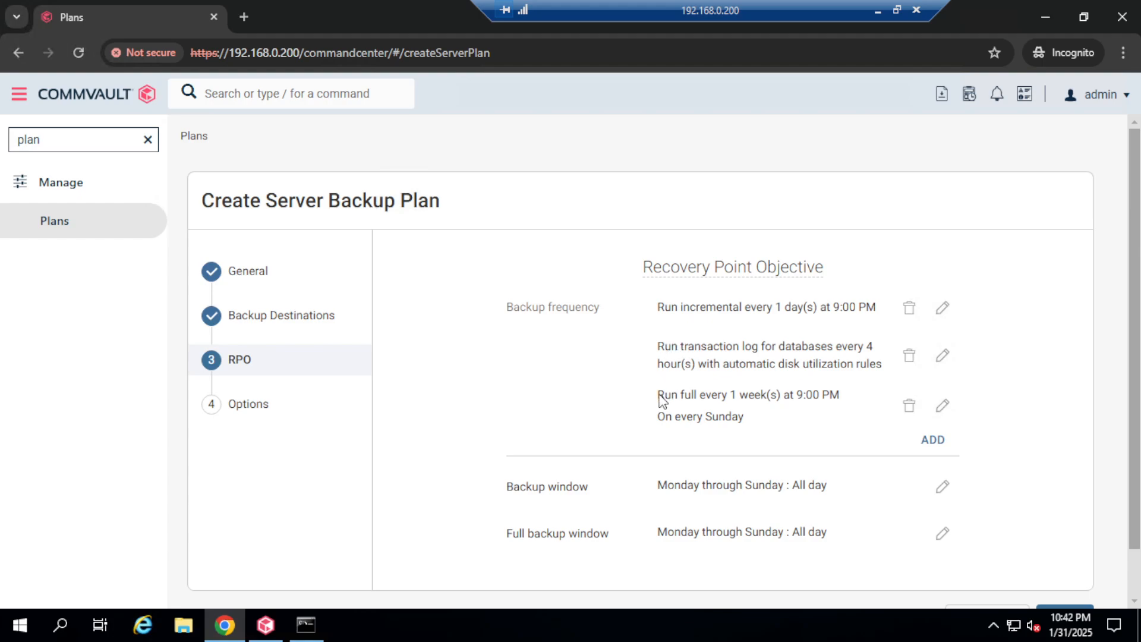
Step: Check the new Sunday full schedule and open the daily 9:00 PM incremental for editing
left_click_drag(662, 395, 825, 395)
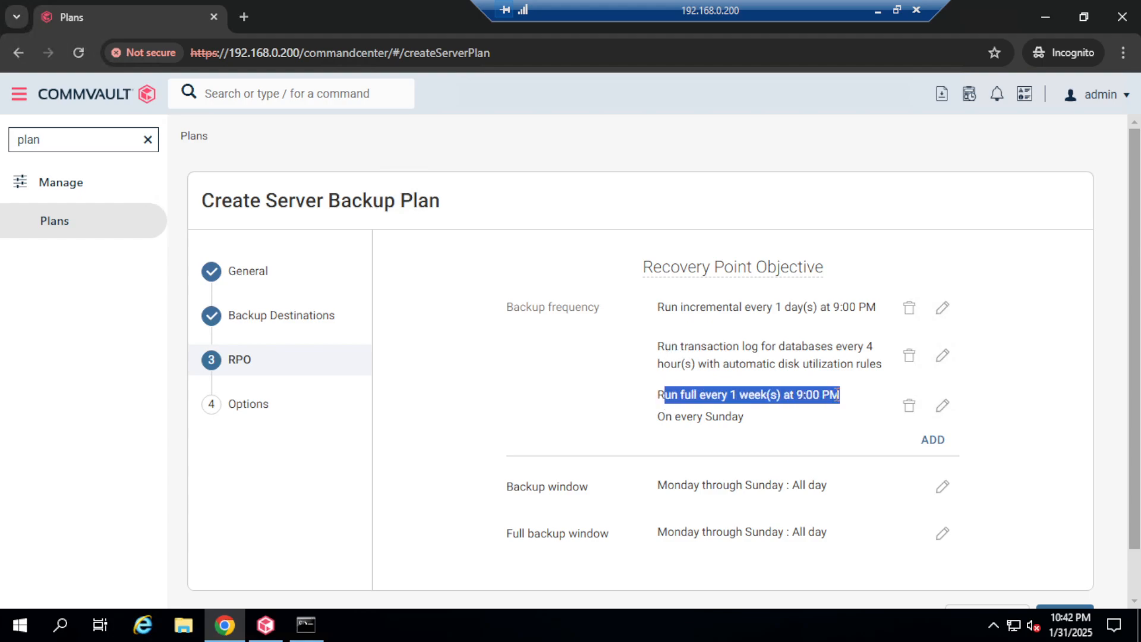
left_click(815, 395)
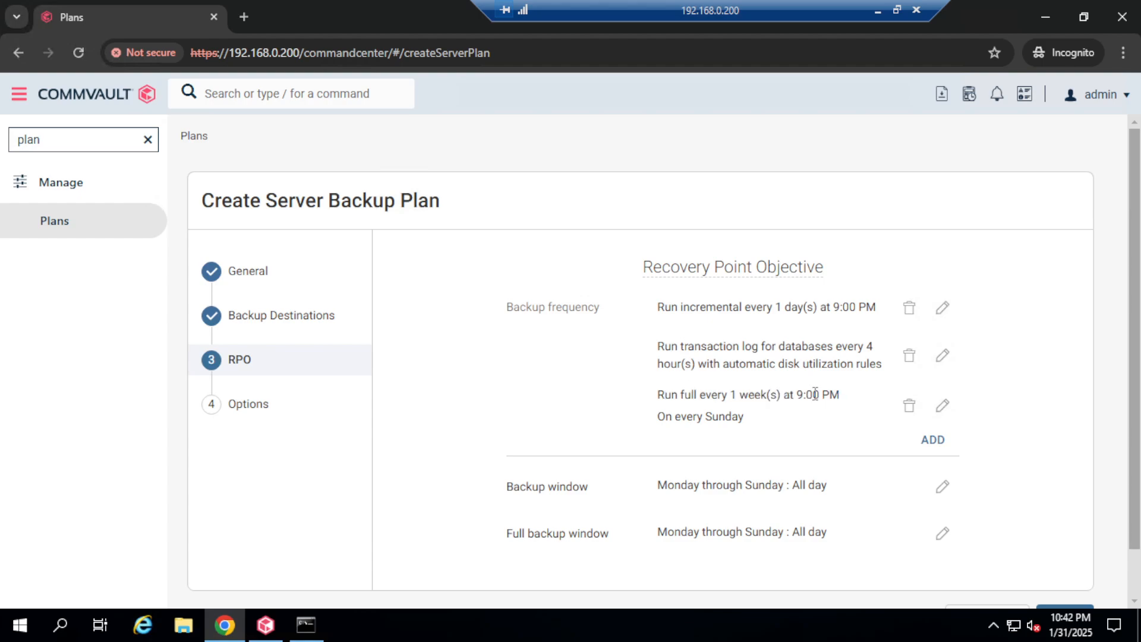
left_click_drag(664, 418, 723, 412)
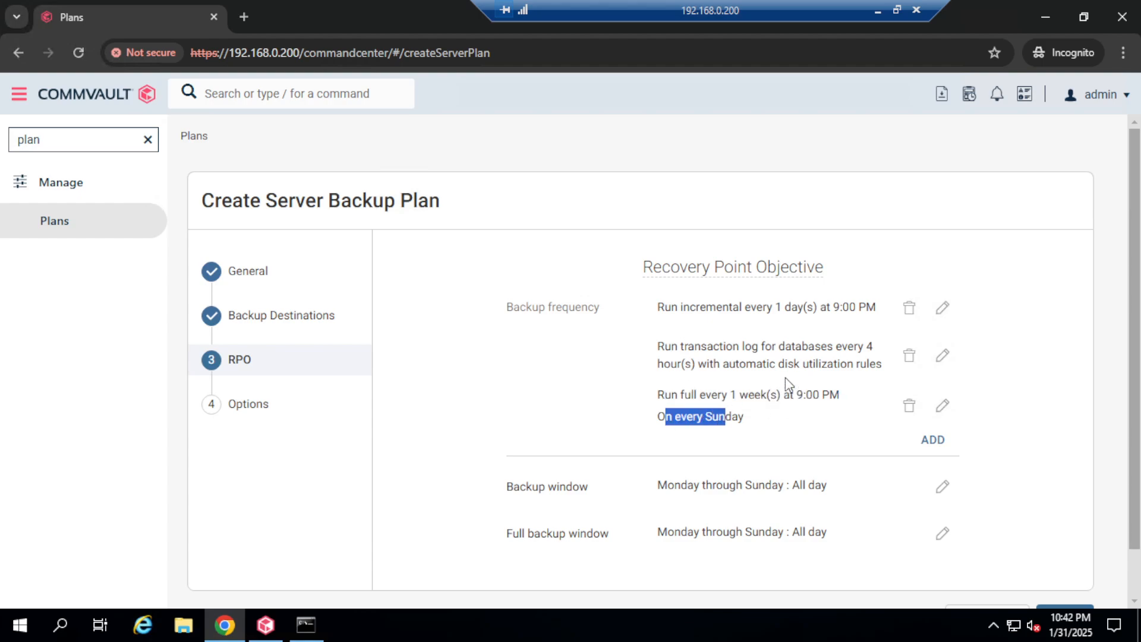
left_click_drag(684, 308, 847, 307)
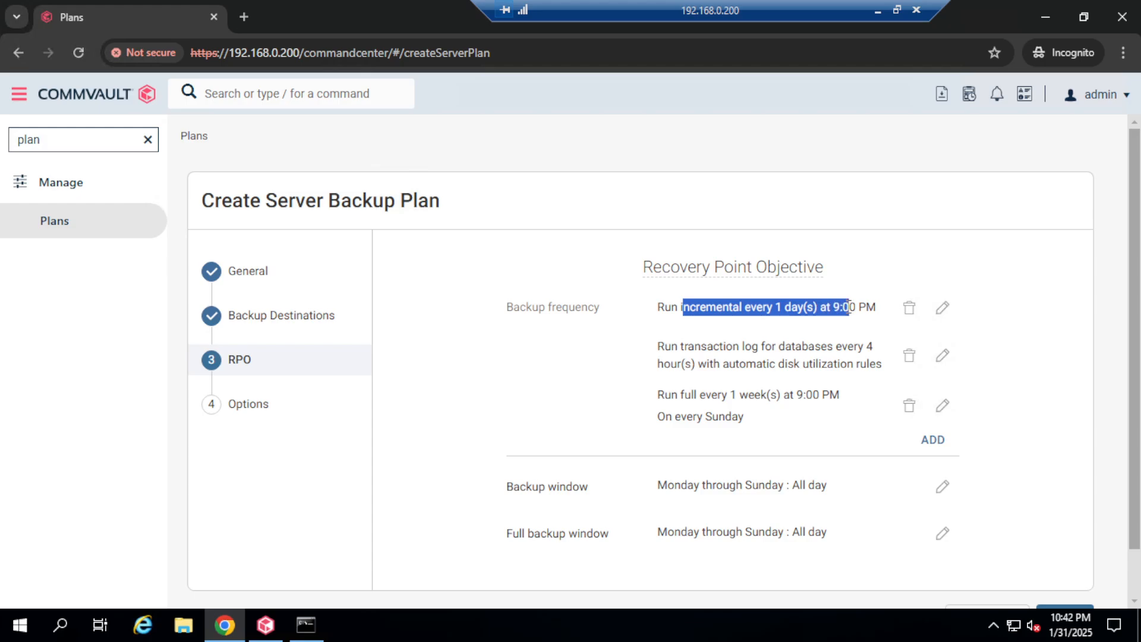
left_click(848, 306)
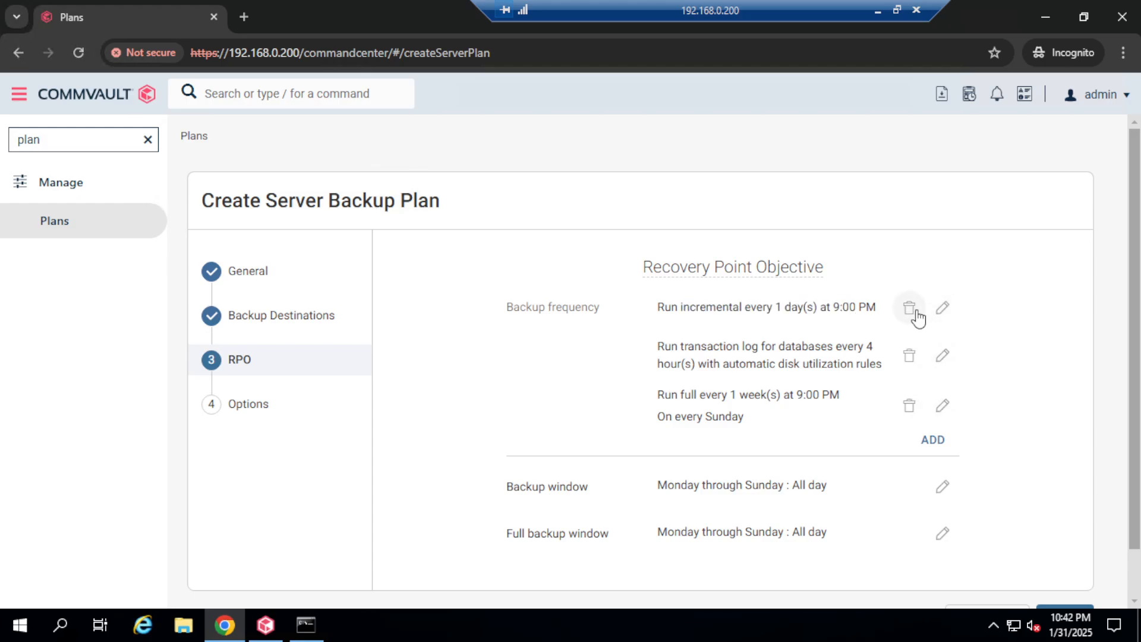
left_click(943, 310)
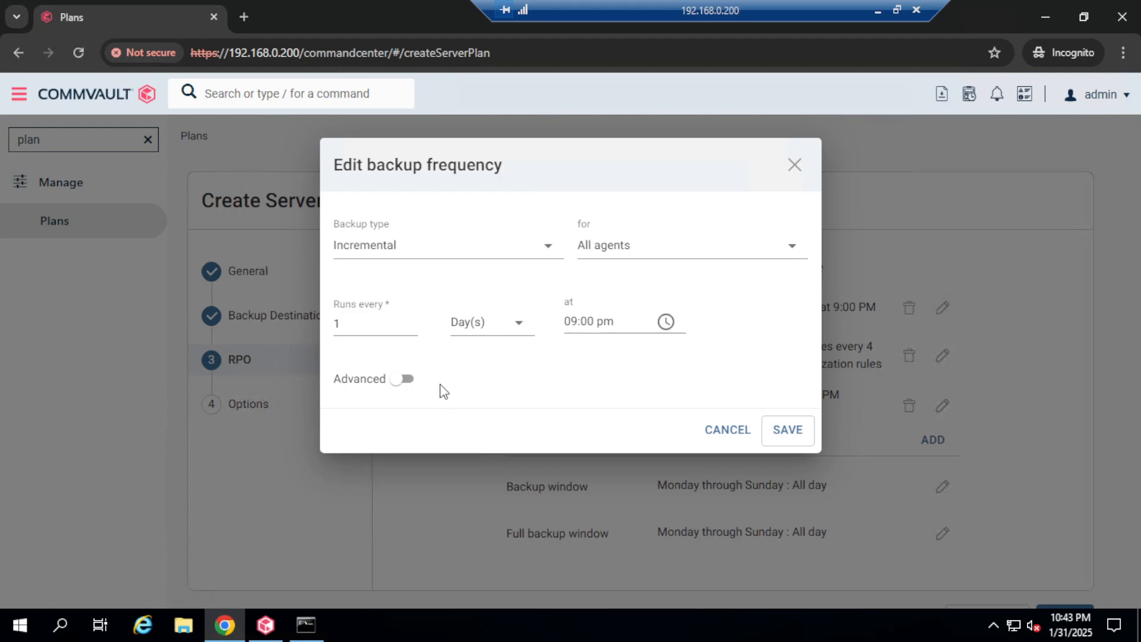
Step: In advanced options, set the full-backup interval to Day(s) and keep incrementals in Day(s)
left_click(405, 382)
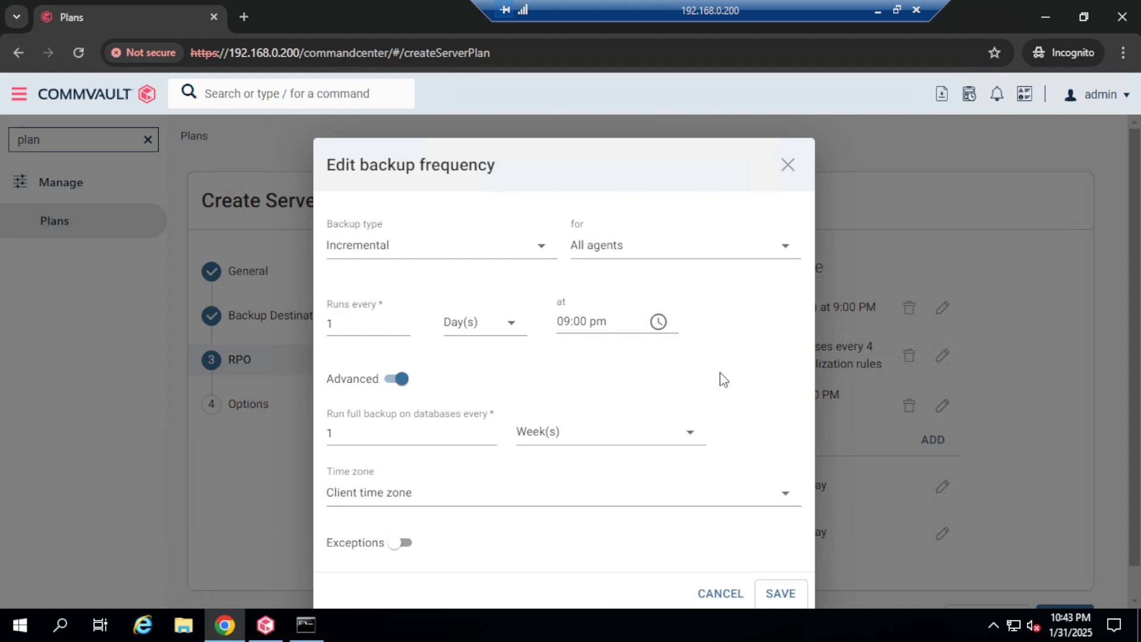
scroll(724, 380, "down", 1)
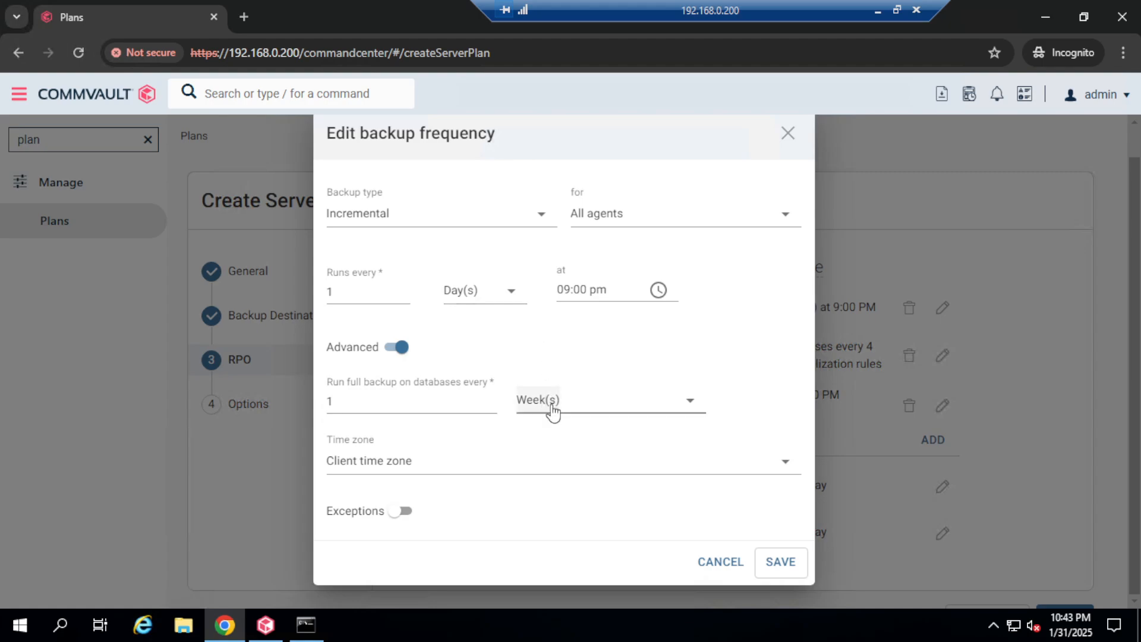
left_click(690, 401)
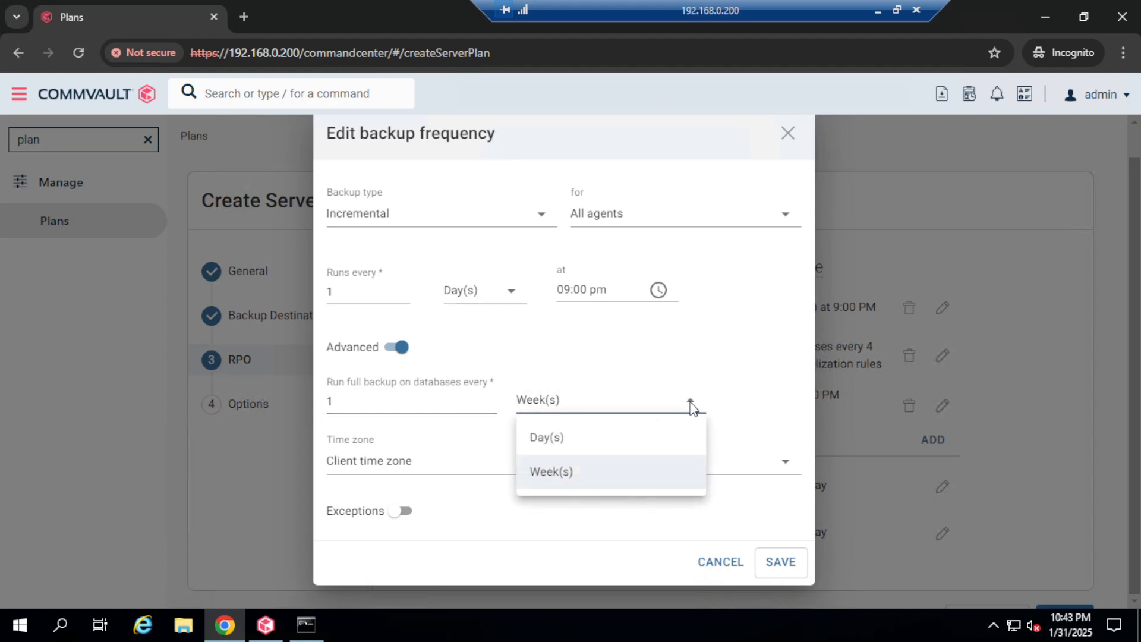
left_click(596, 438)
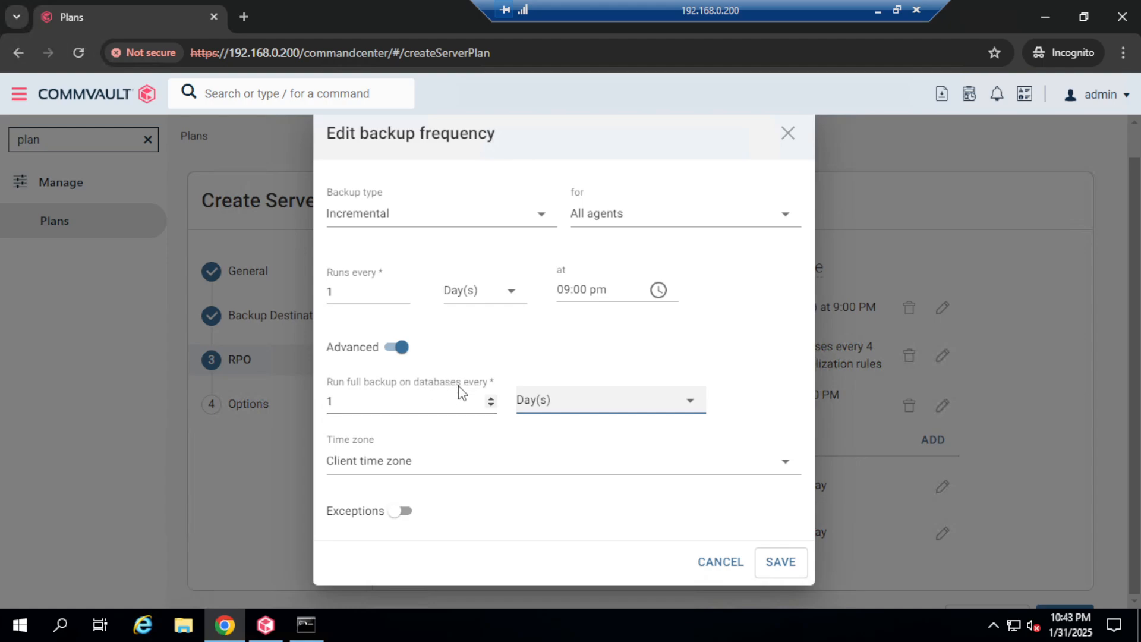
left_click(643, 339)
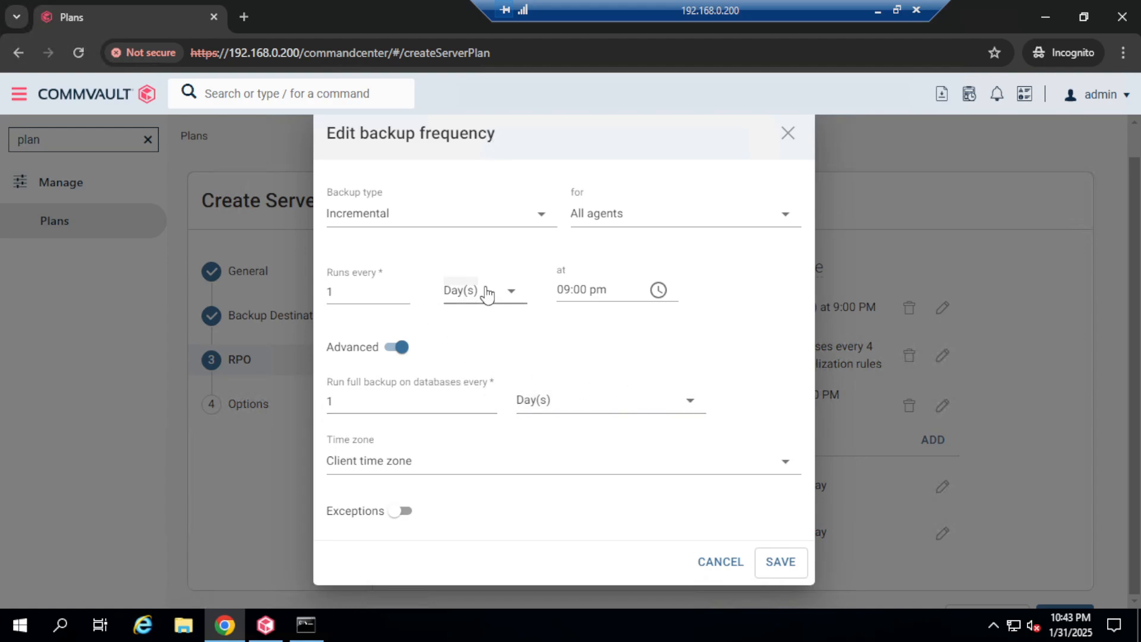
left_click(511, 292)
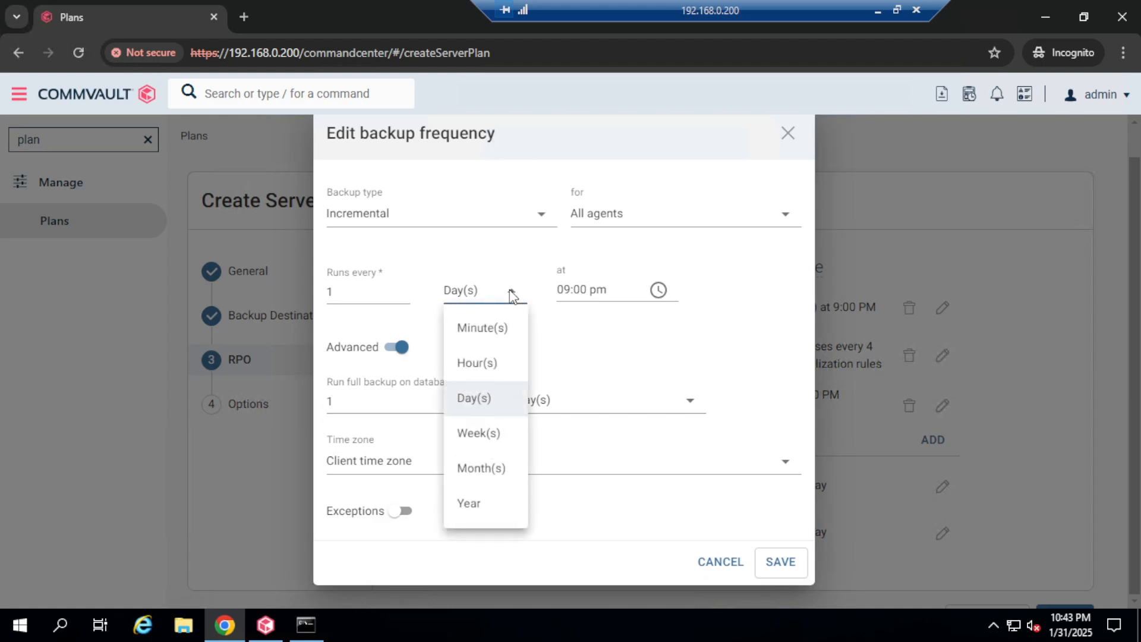
left_click(467, 400)
left_click(693, 329)
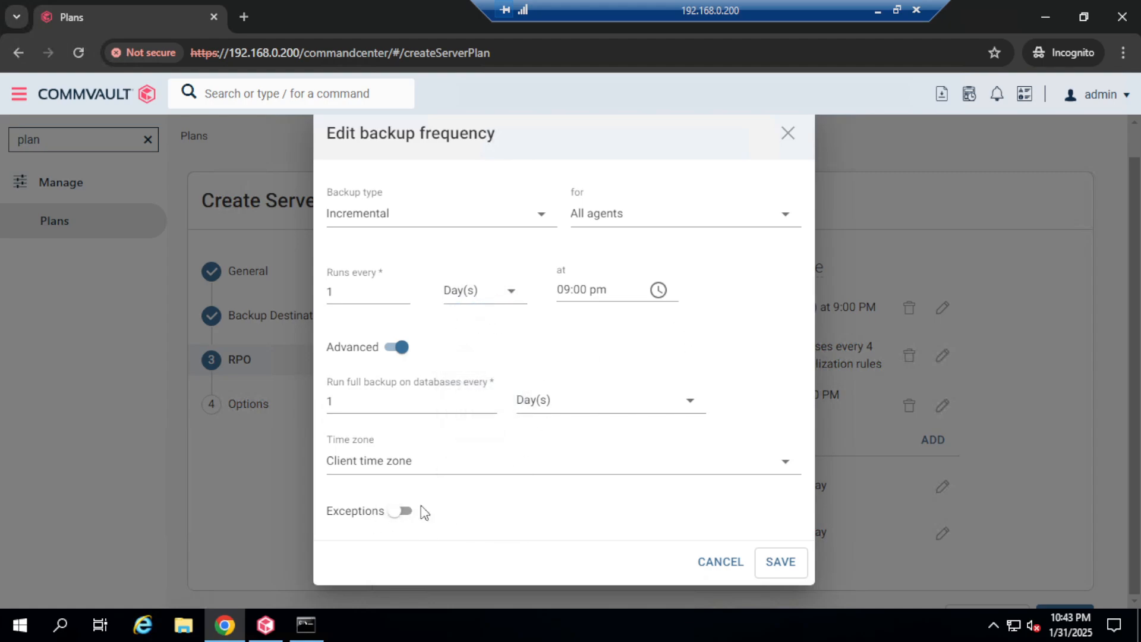
Step: Enable schedule exceptions, abandon the new weeks-and-days exception, and discard the frequency edits
left_click(404, 512)
scroll(481, 491, "down", 1)
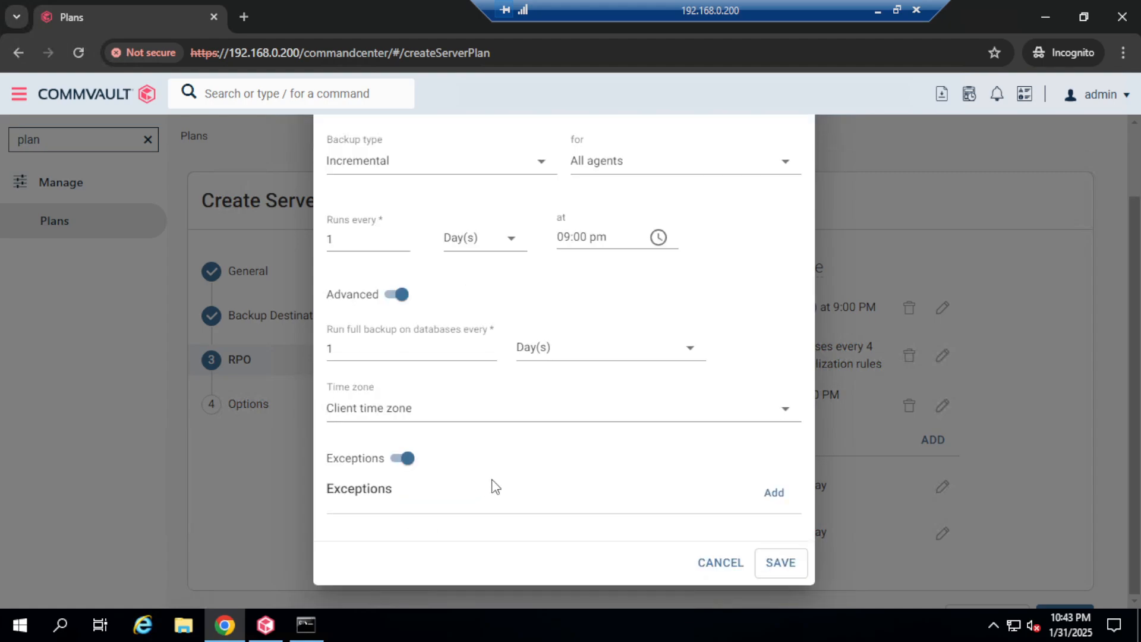
left_click(775, 493)
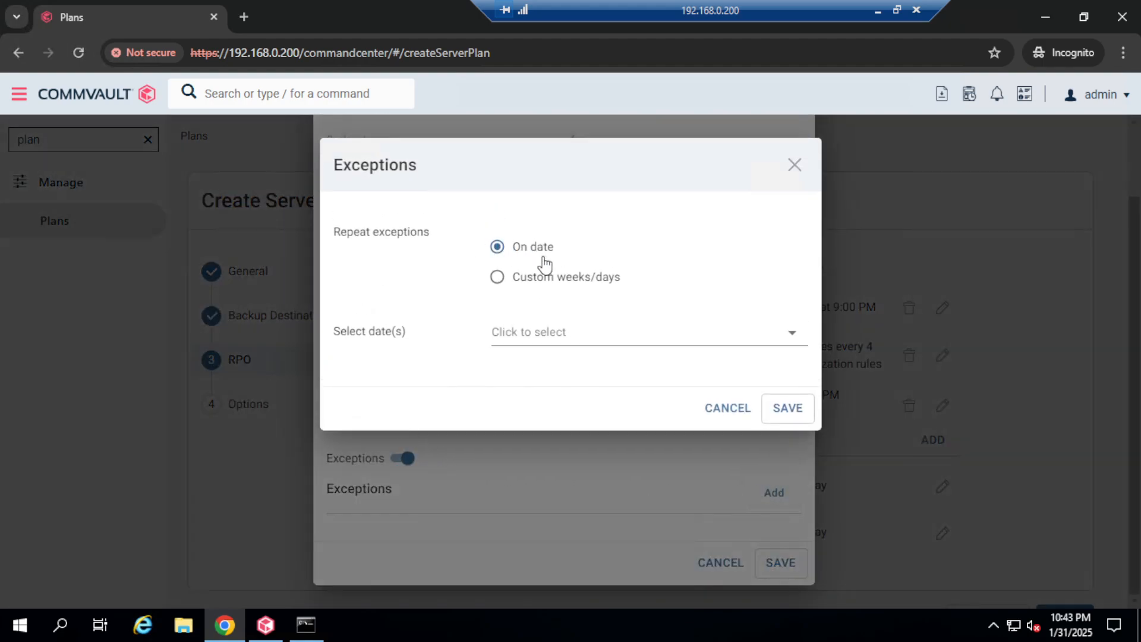
left_click(553, 289)
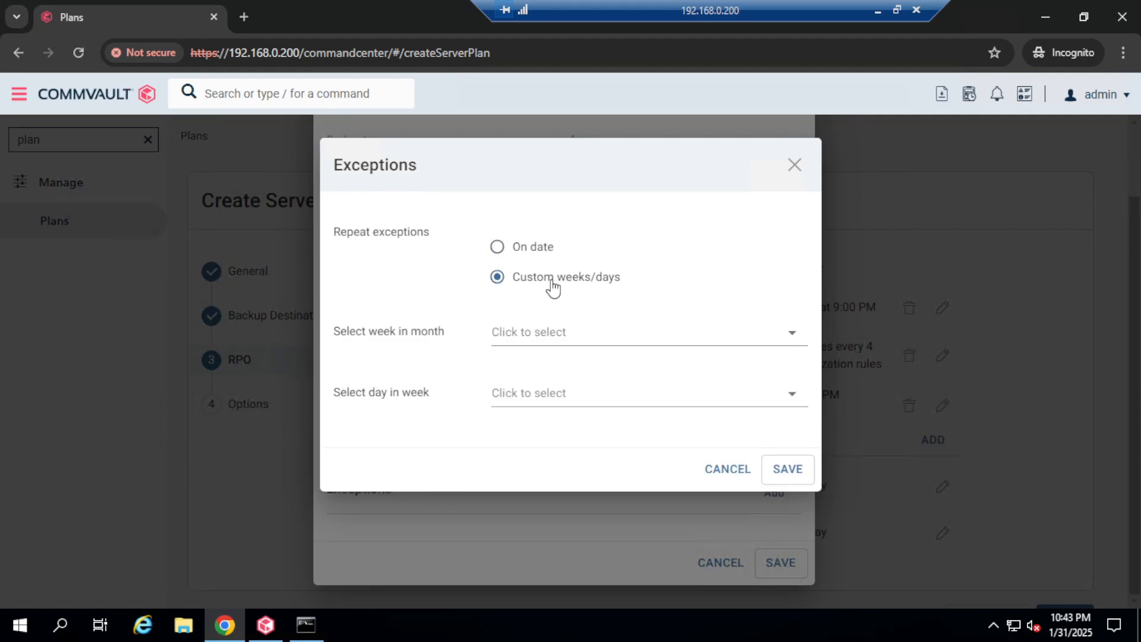
left_click(567, 336)
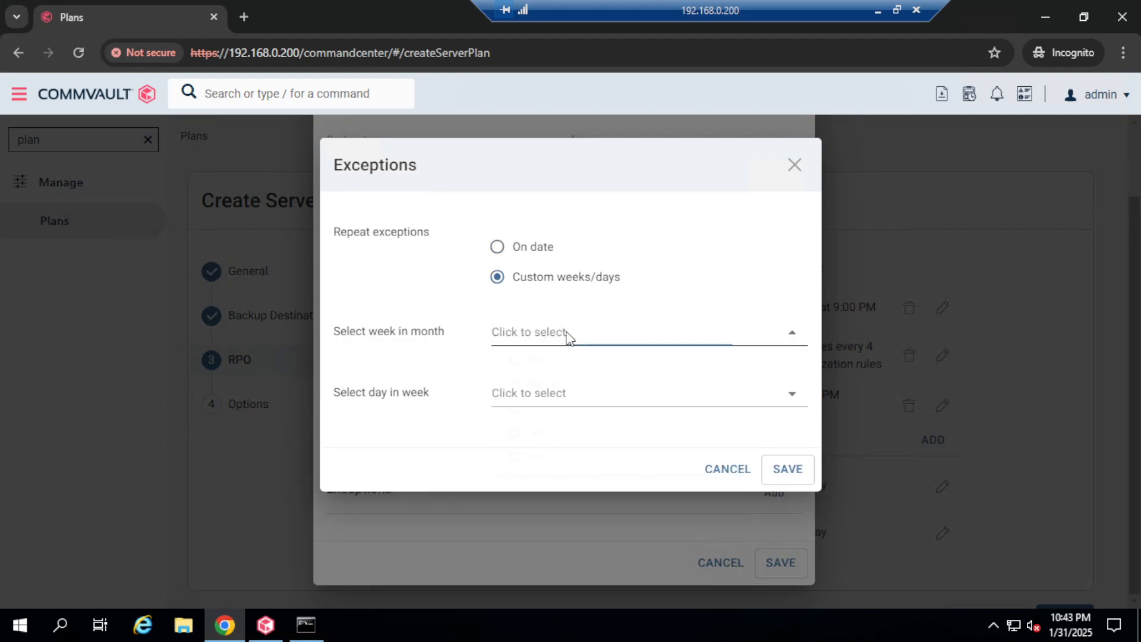
left_click(802, 166)
left_click(793, 166)
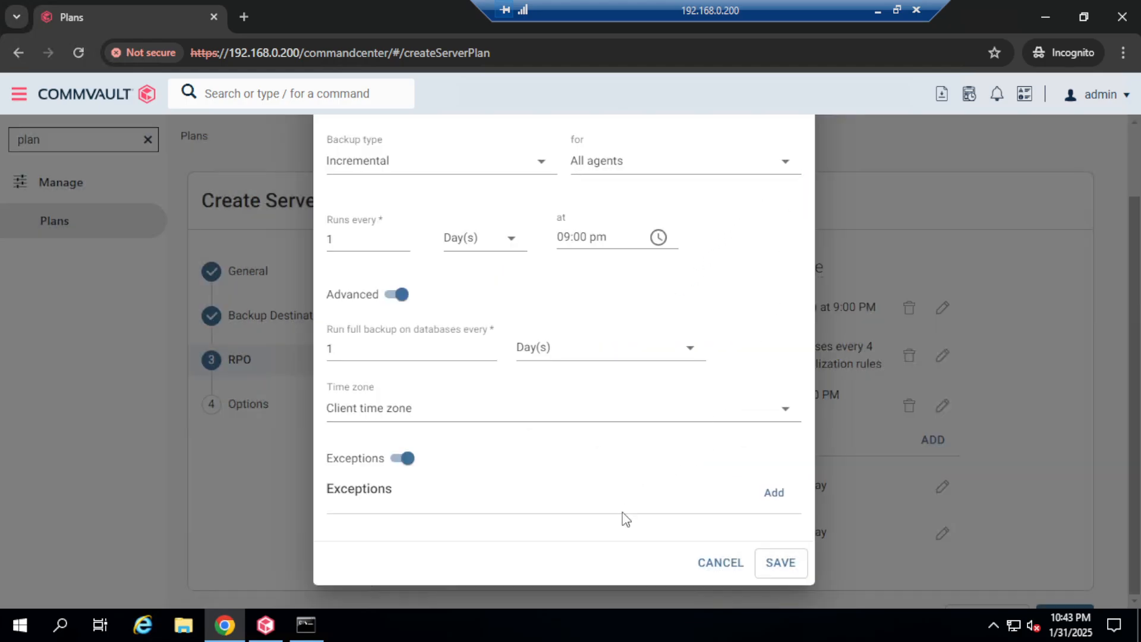
left_click(718, 565)
Step: Edit the incremental schedule and change its repeat interval to 1 Week(s)
scroll(570, 439, "down", 1)
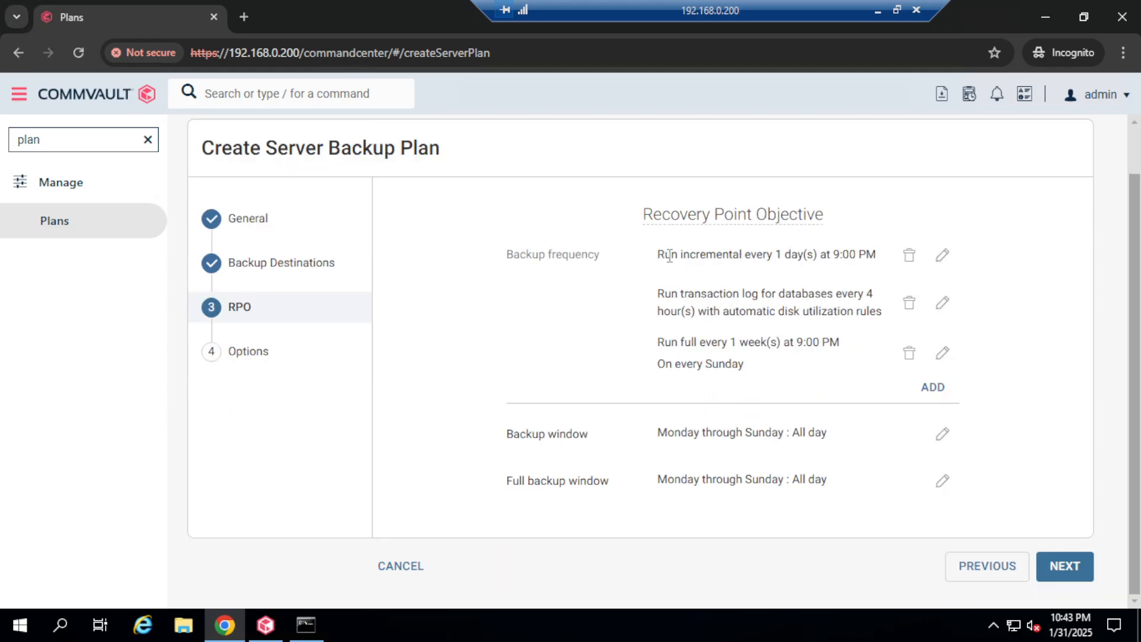
left_click_drag(668, 255, 850, 255)
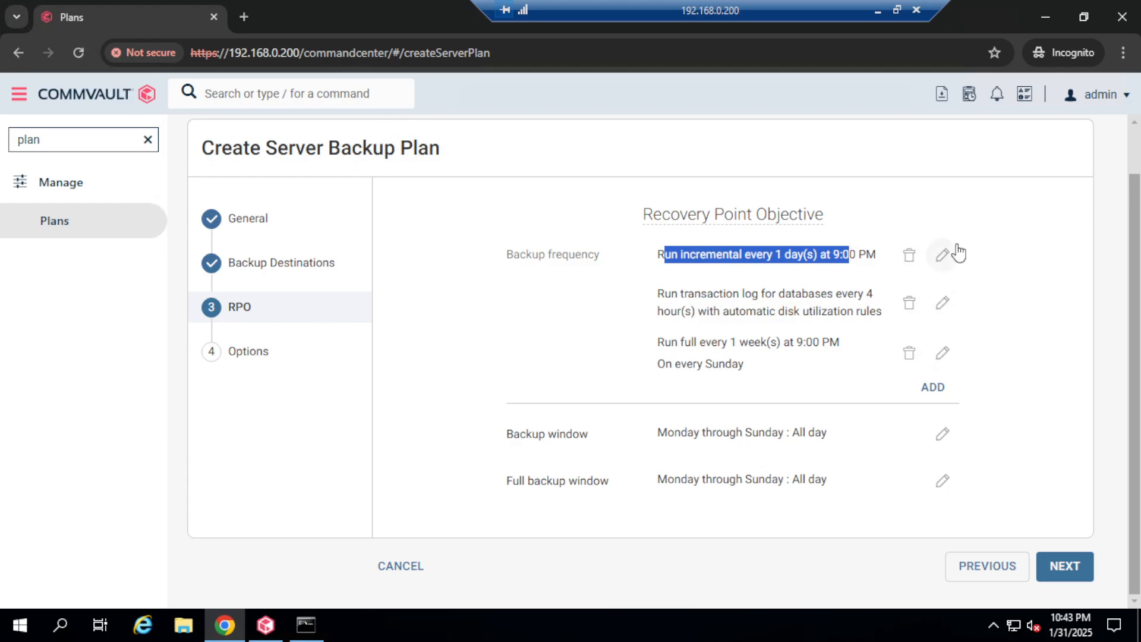
left_click(943, 257)
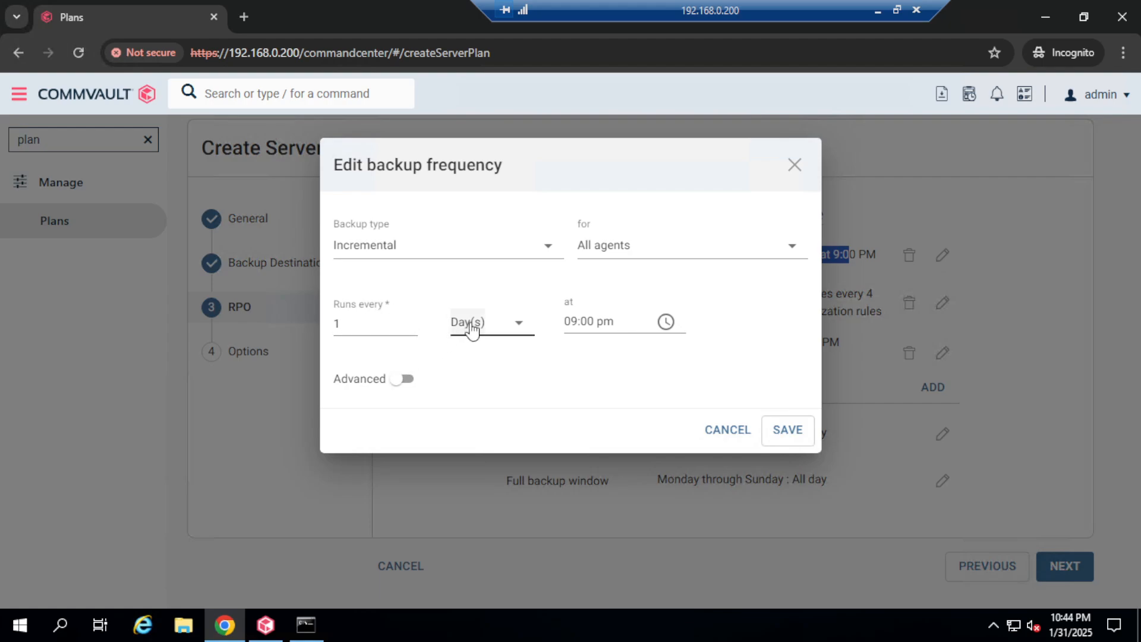
left_click(519, 326)
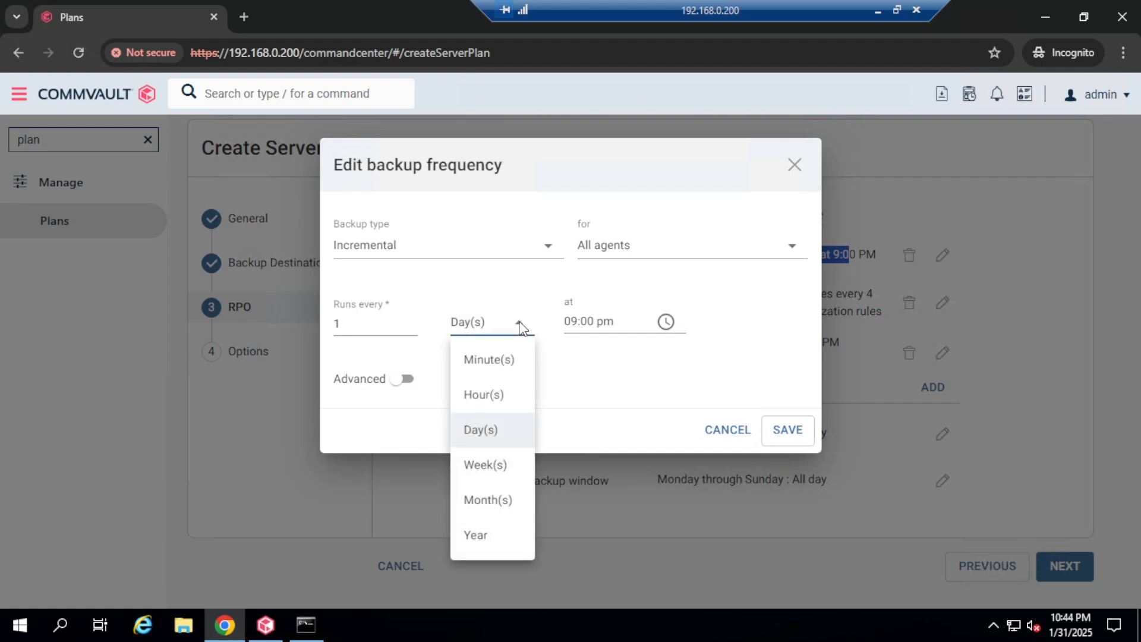
left_click(493, 465)
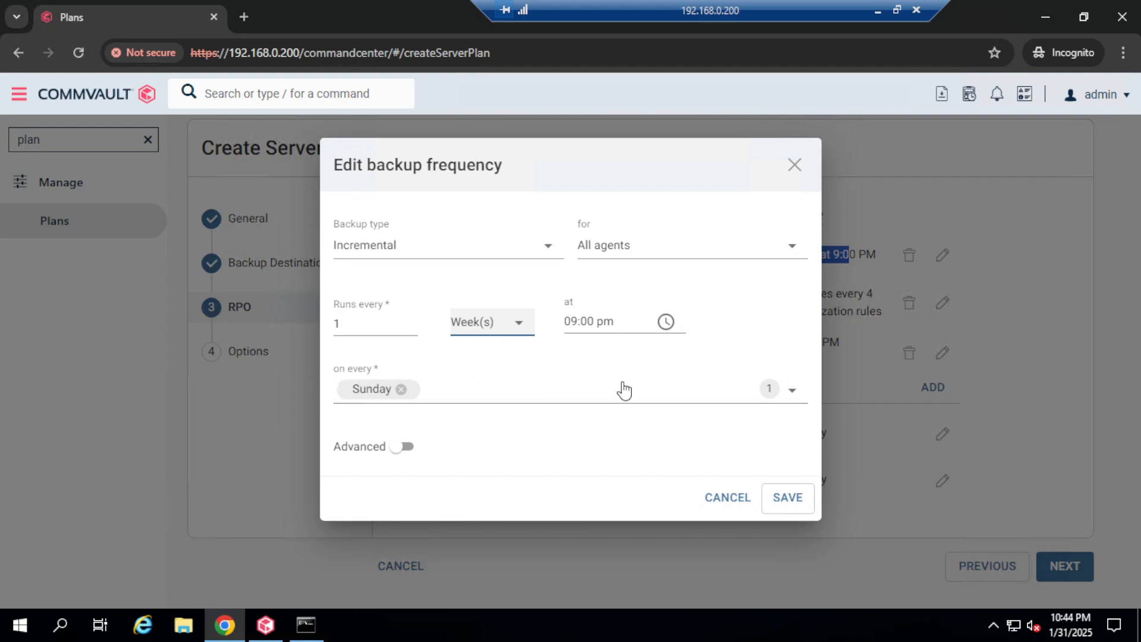
Step: Run the weekly incremental Monday through Saturday instead of Sunday, and save it
left_click(792, 397)
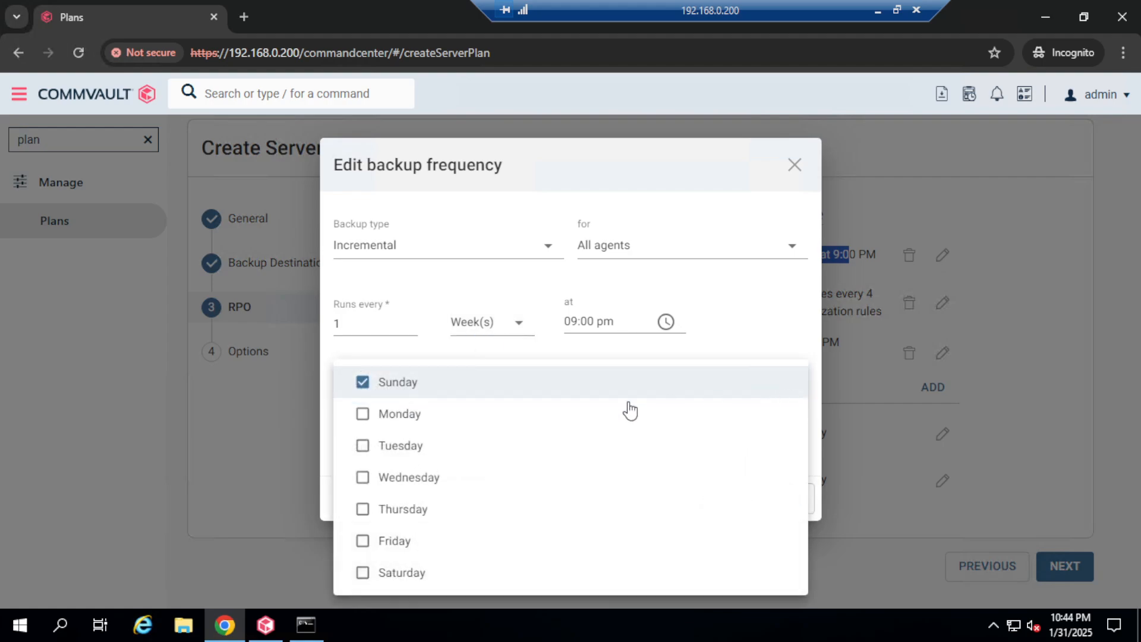
left_click(361, 383)
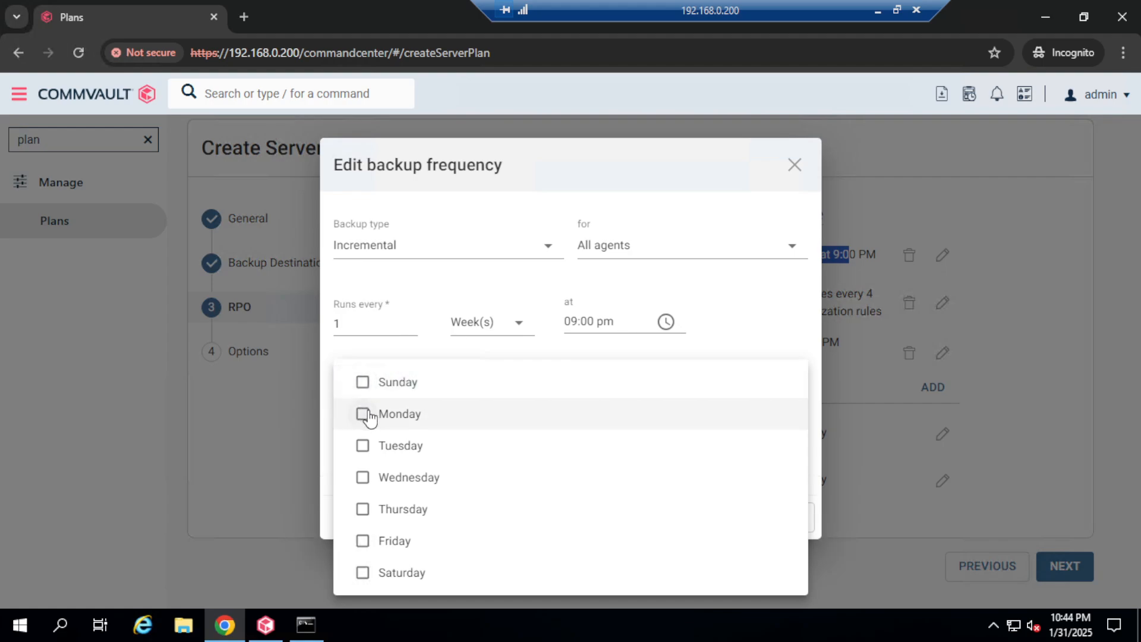
left_click(364, 414)
left_click(364, 450)
left_click(364, 479)
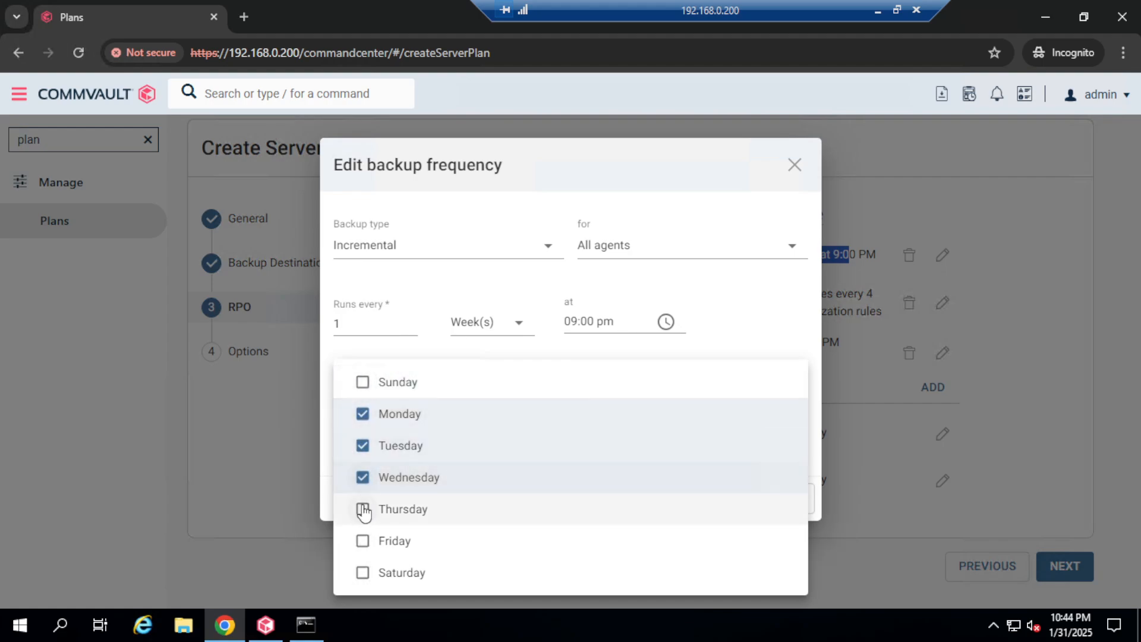
left_click(363, 511)
left_click(364, 541)
left_click(361, 572)
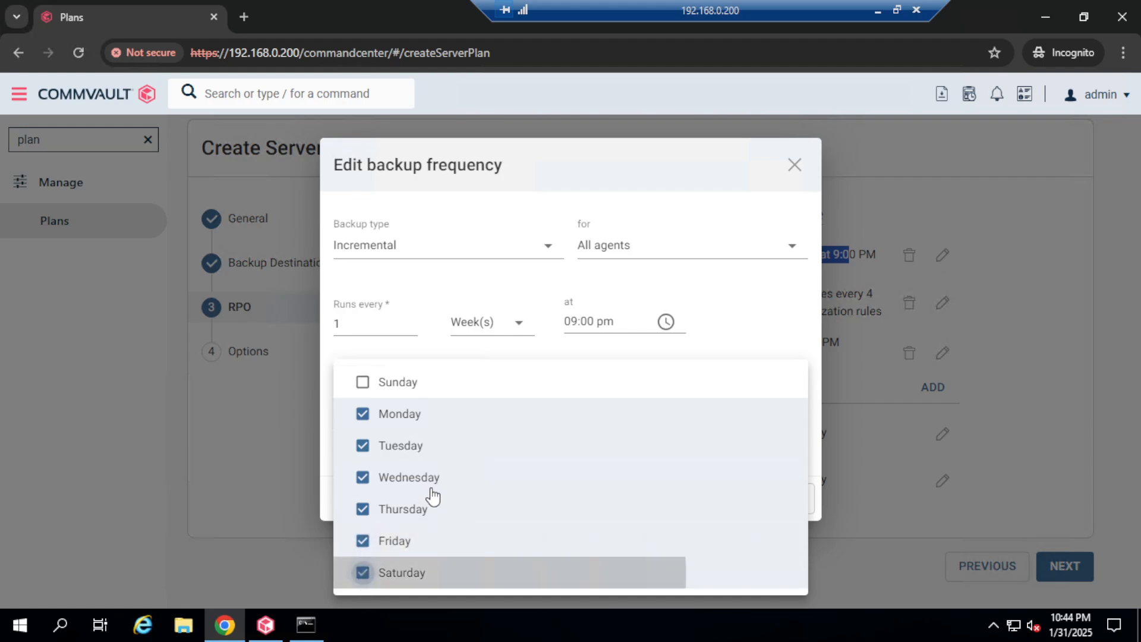
left_click(695, 164)
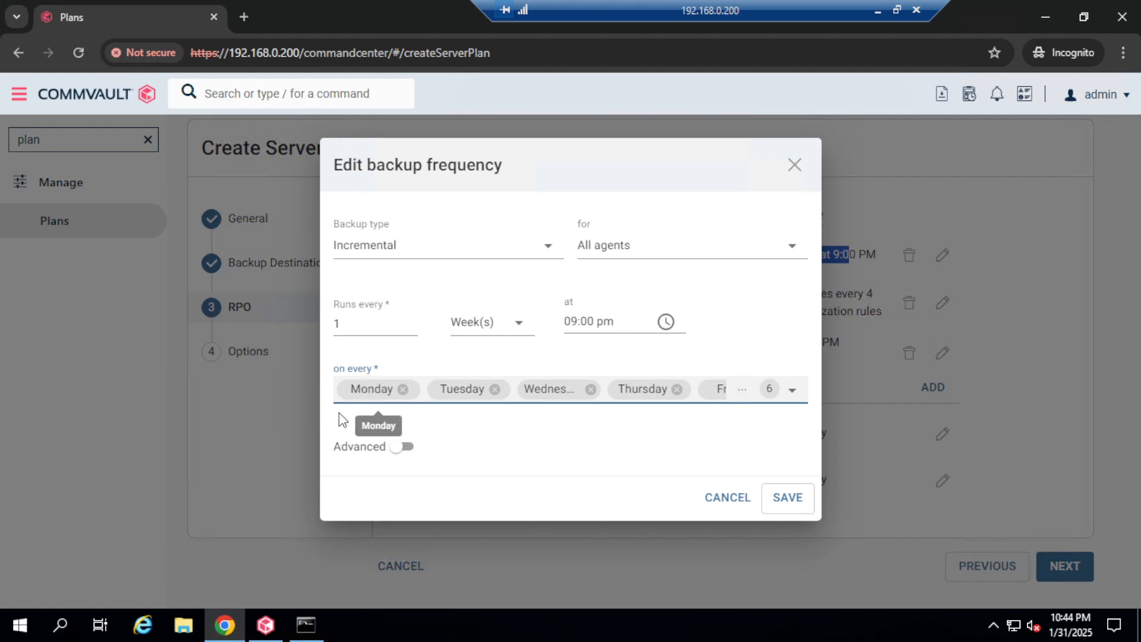
left_click(519, 323)
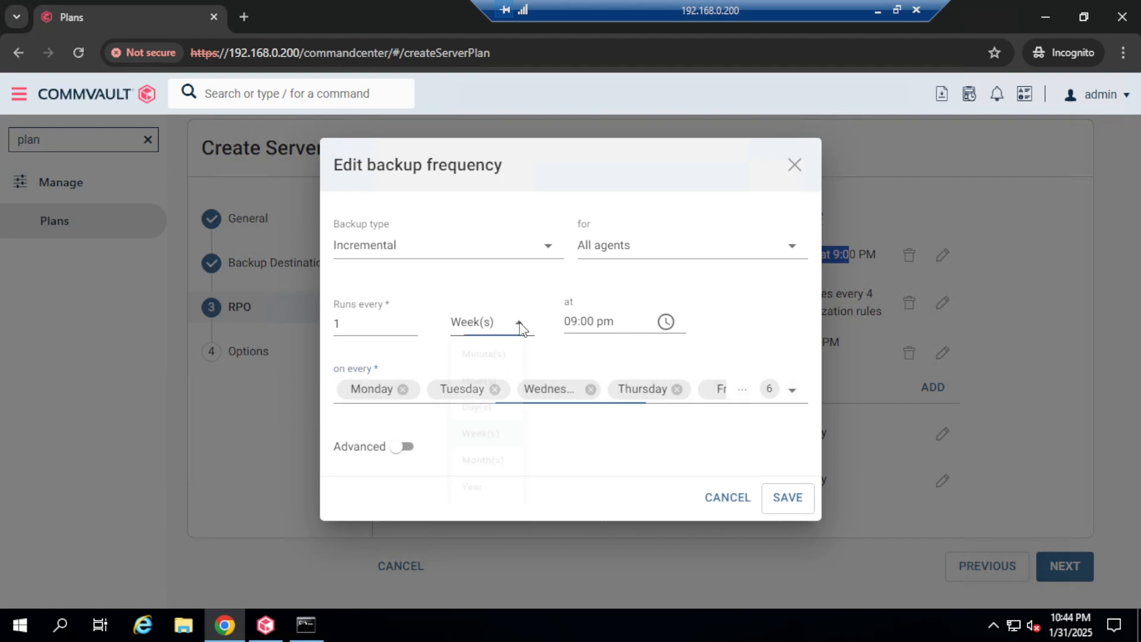
left_click(783, 285)
left_click(792, 498)
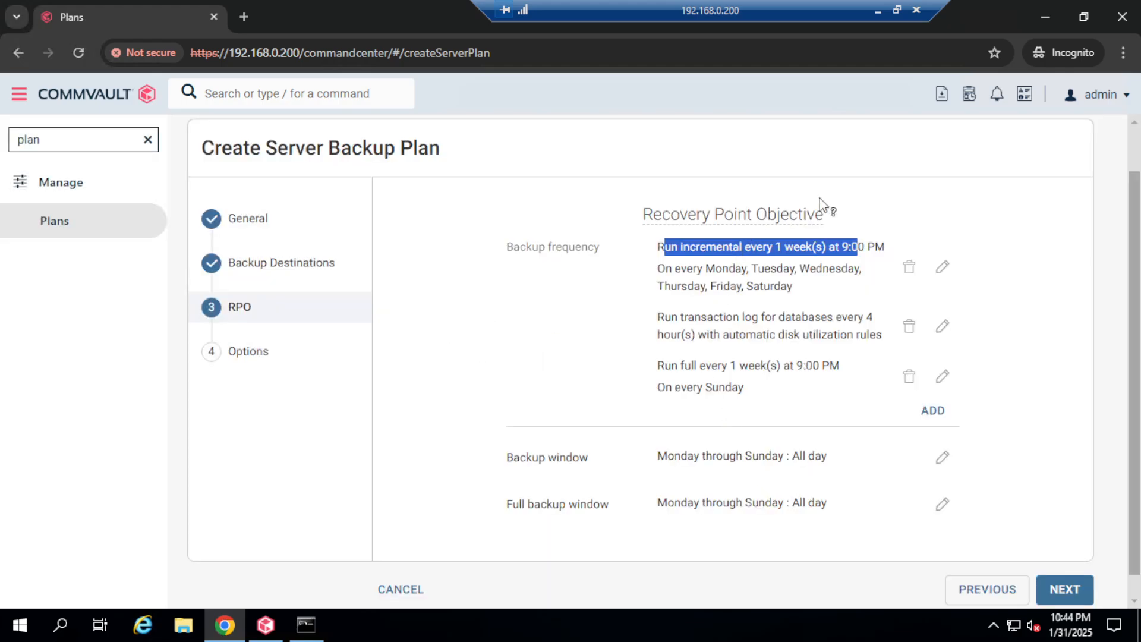
Step: Reopen the incremental schedule, reconfirm the 1 Week(s) repeat, and save the Monday–Saturday 9:00 PM schedule
left_click(739, 267)
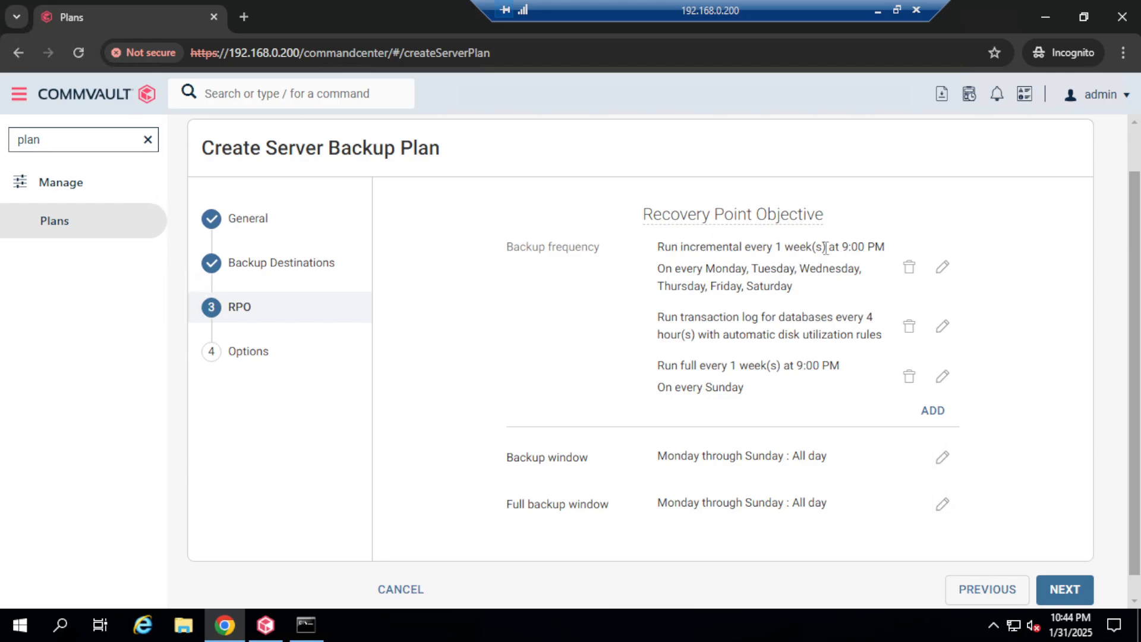
left_click(943, 266)
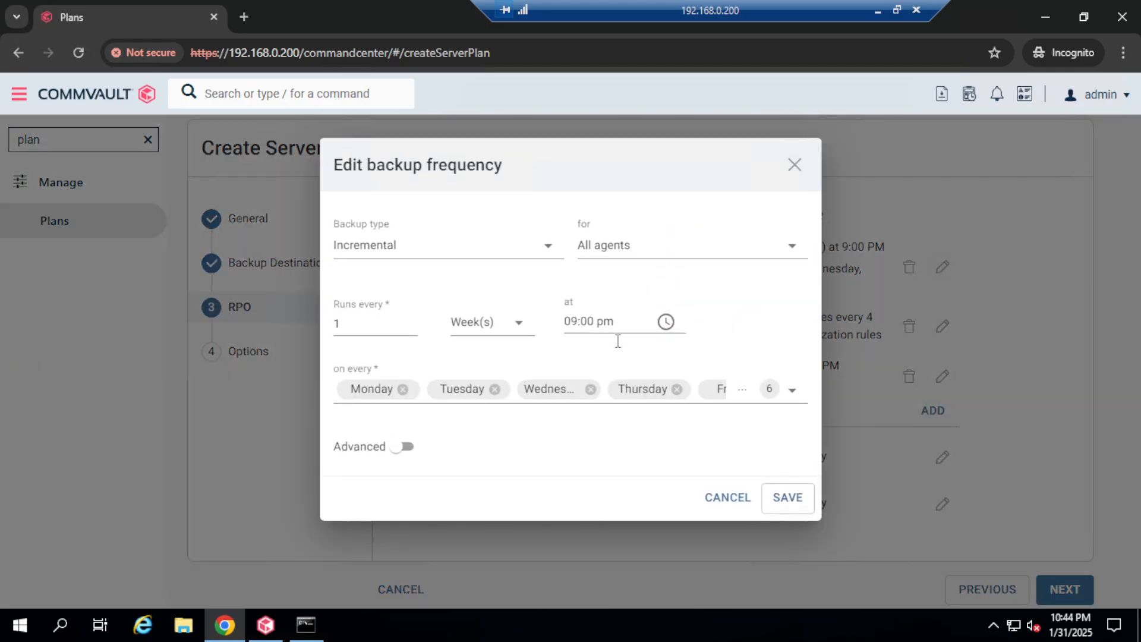
left_click(515, 325)
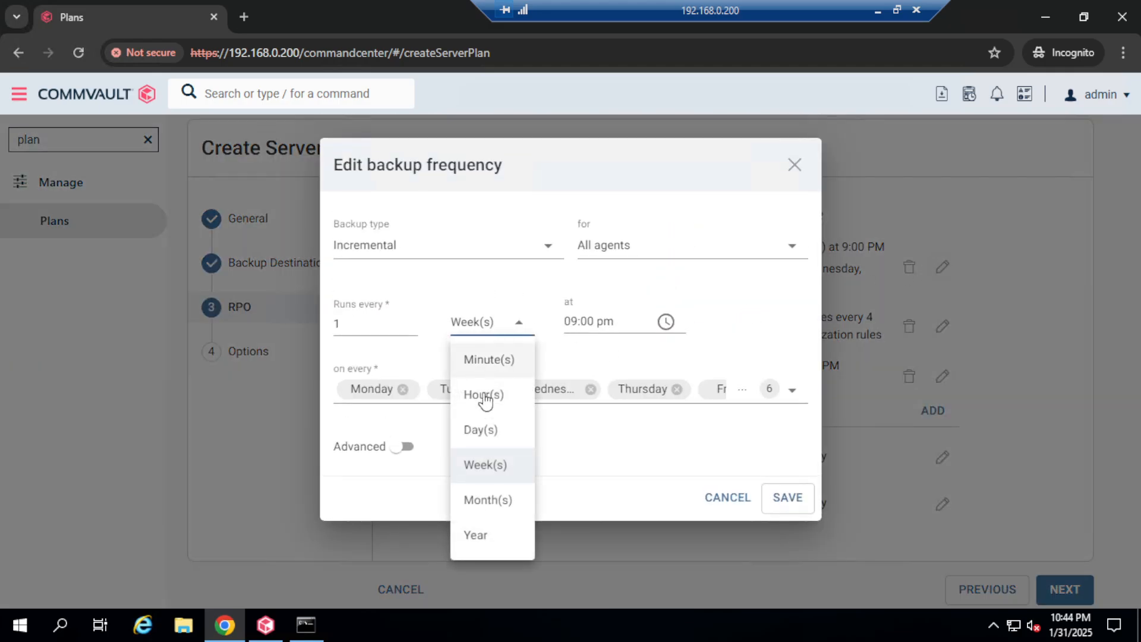
left_click(482, 430)
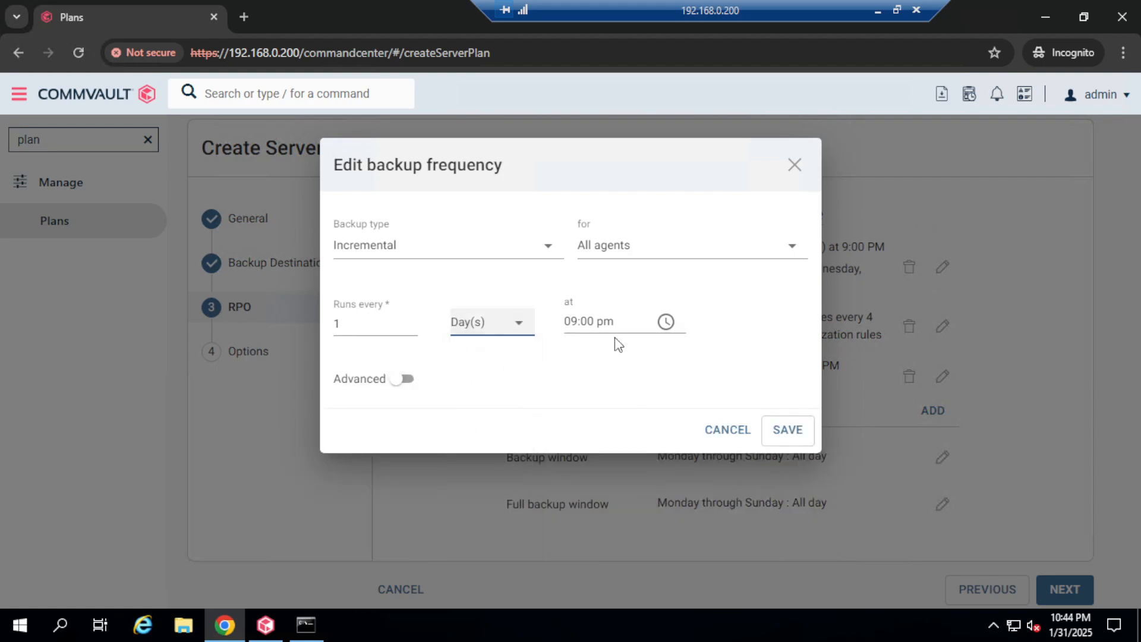
left_click(514, 327)
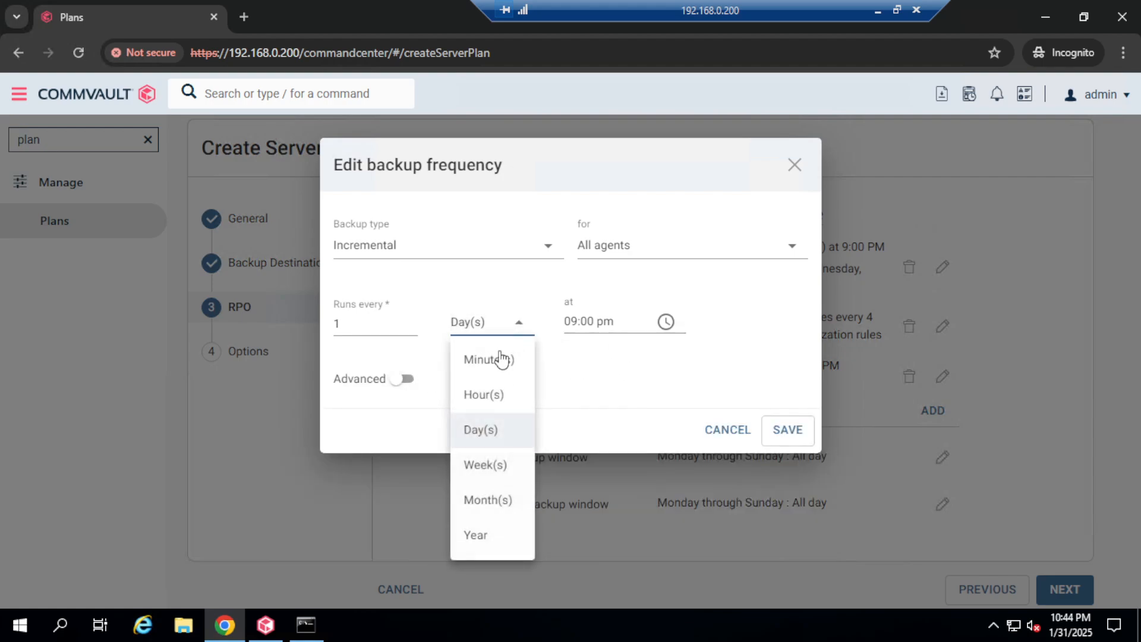
left_click(491, 467)
left_click(795, 502)
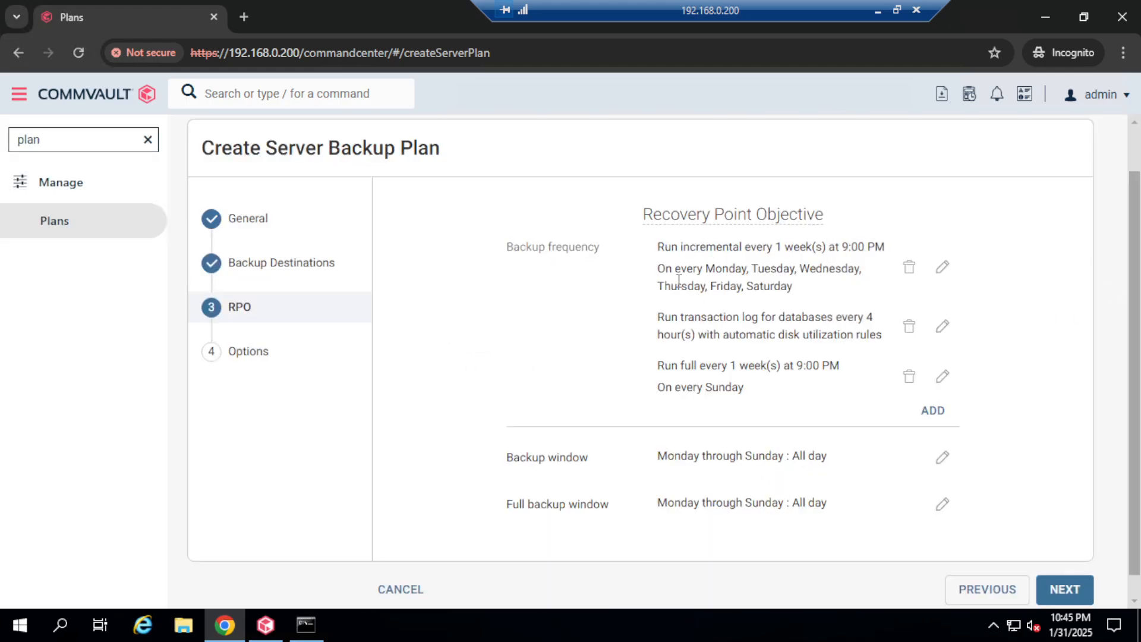
left_click_drag(662, 273, 847, 270)
left_click(751, 281)
Step: Move to Options, leave the snapshot settings as they are, and submit windows-fs-1week-nondedupe
left_click(1066, 591)
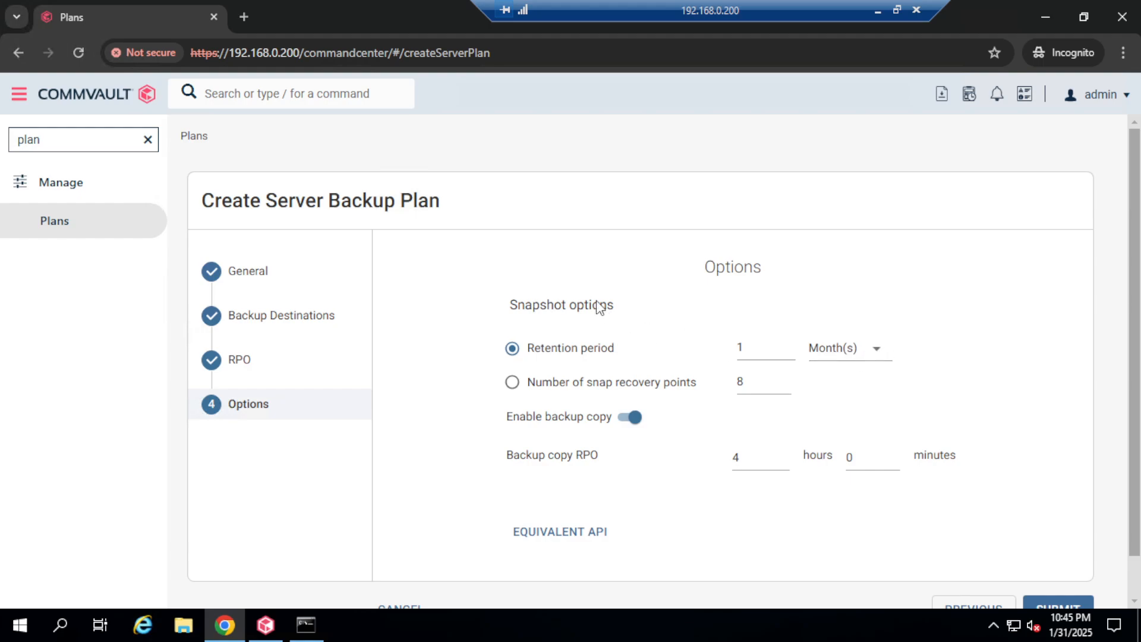
left_click_drag(513, 312, 618, 315)
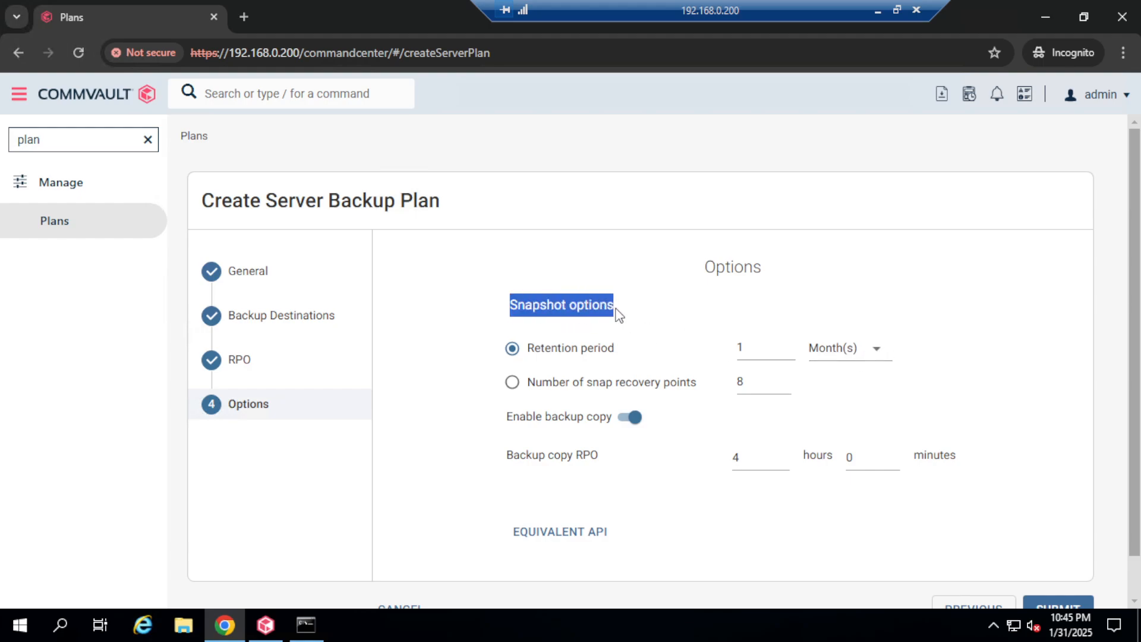
left_click(525, 311)
left_click_drag(514, 310, 618, 316)
left_click(535, 316)
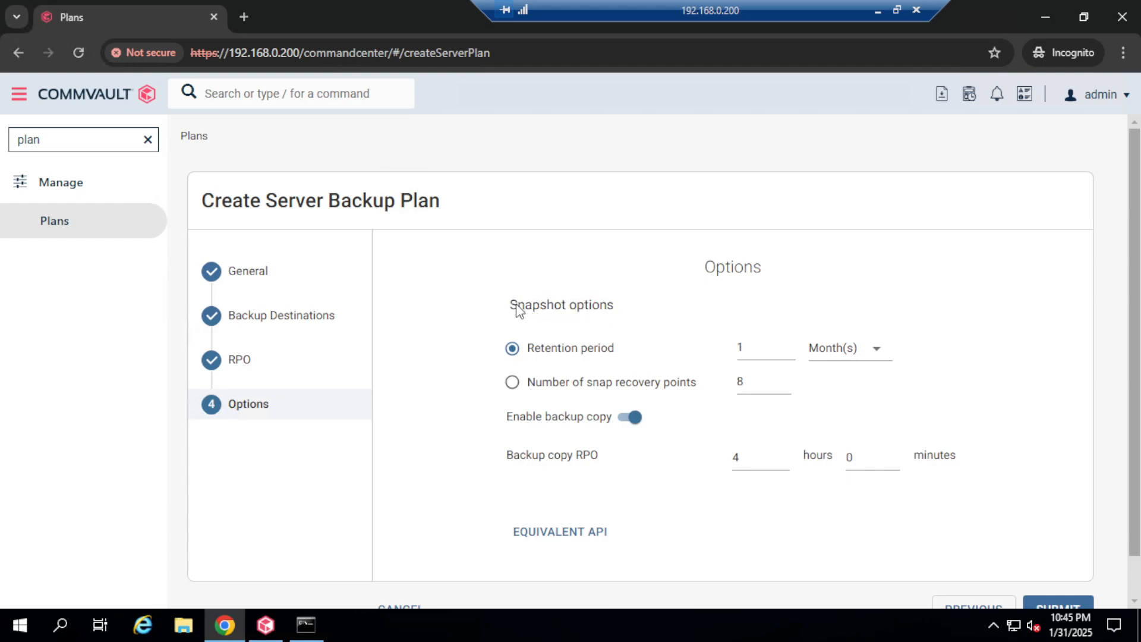
left_click_drag(517, 310, 622, 310)
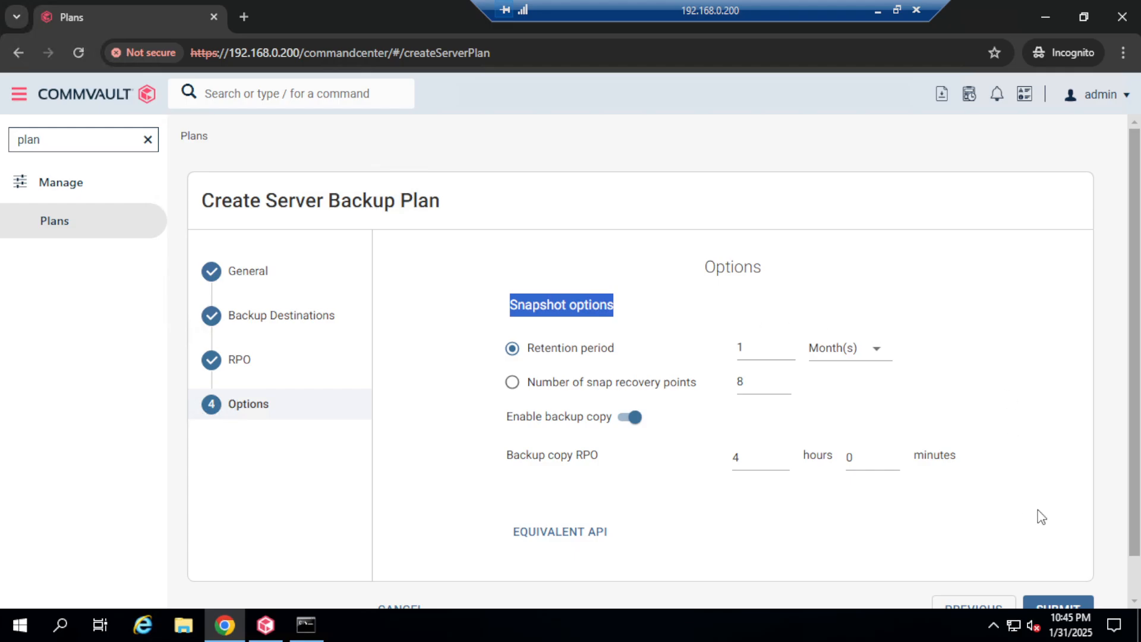
scroll(1041, 516, "down", 1)
left_click(1057, 564)
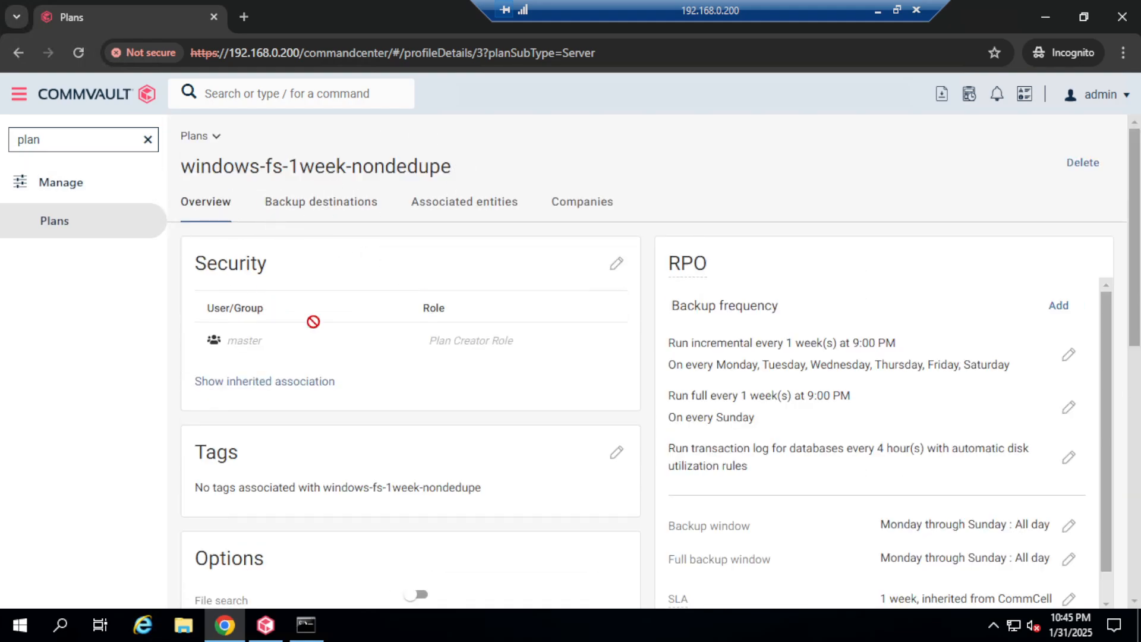
Step: Review the plan's backup destinations: a 1-month snap copy and a 1-week Primary on disklibrary-nondedupe
scroll(353, 401, "down", 4)
scroll(356, 403, "up", 4)
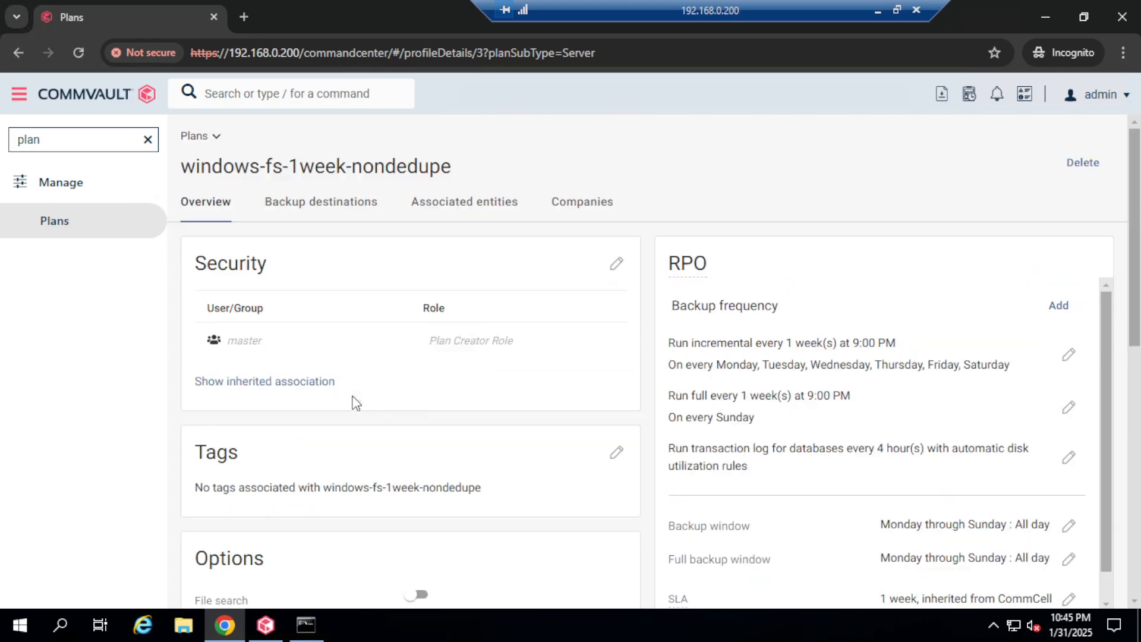
left_click(340, 205)
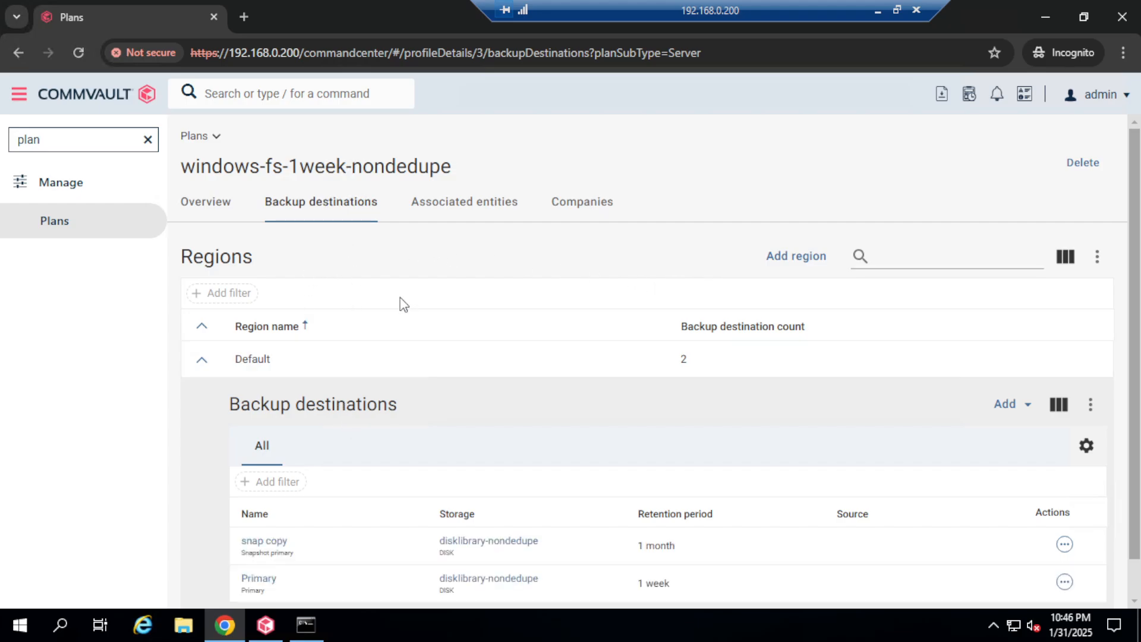
scroll(444, 398, "down", 1)
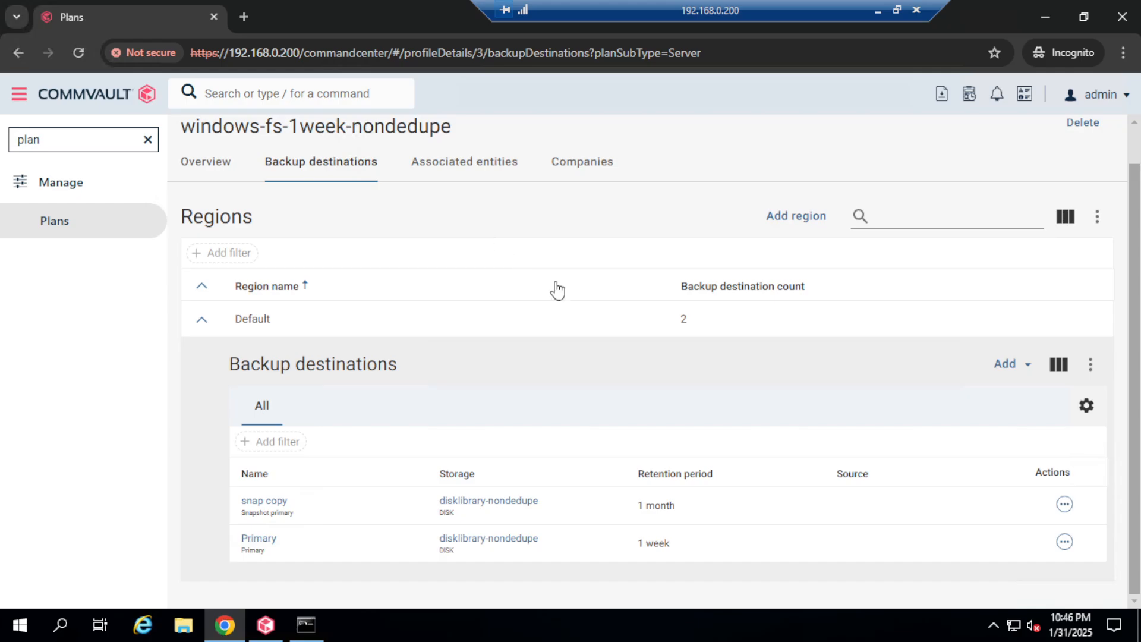
scroll(664, 360, "up", 1)
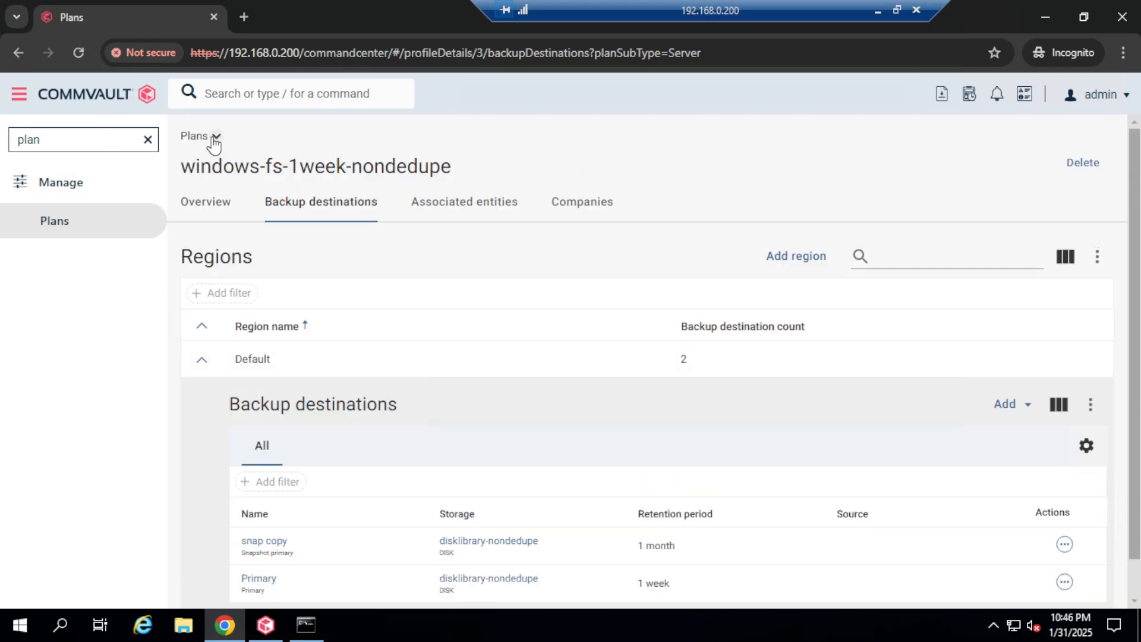
Step: Create a new Server backup plan named linux-fs-1week-dedupe and begin adding its Primary copy
left_click(57, 232)
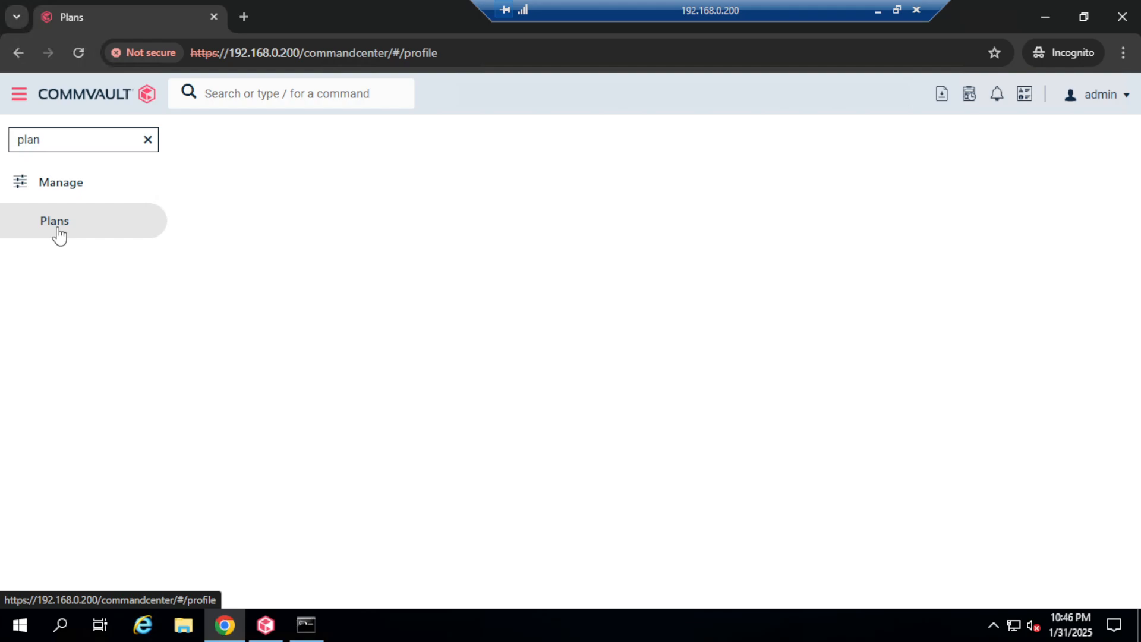
left_click(789, 164)
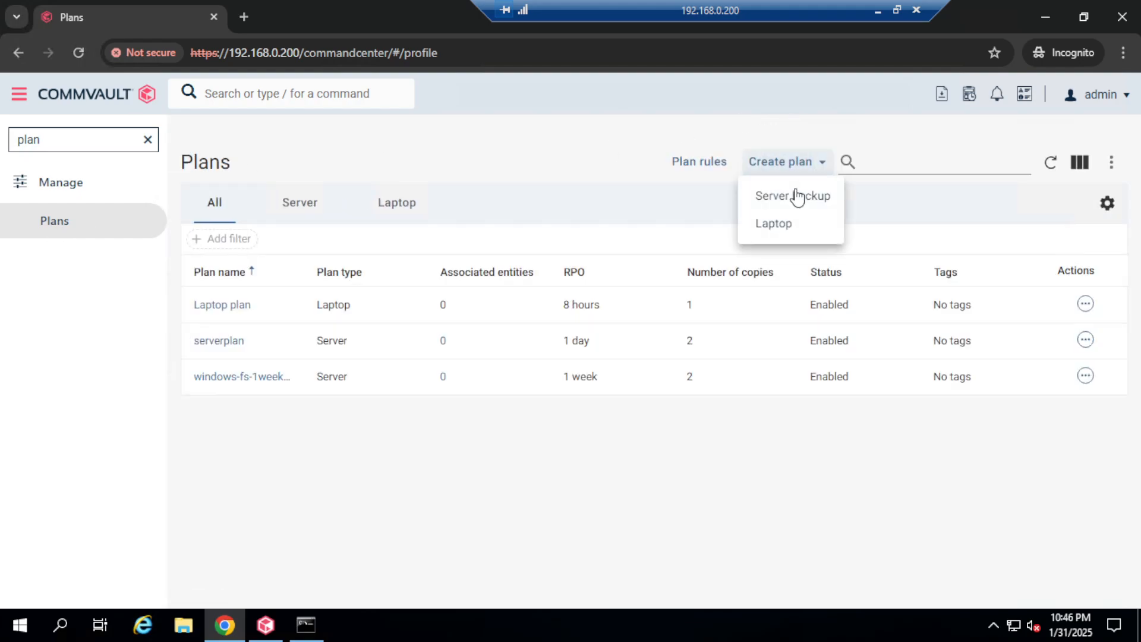
left_click(791, 198)
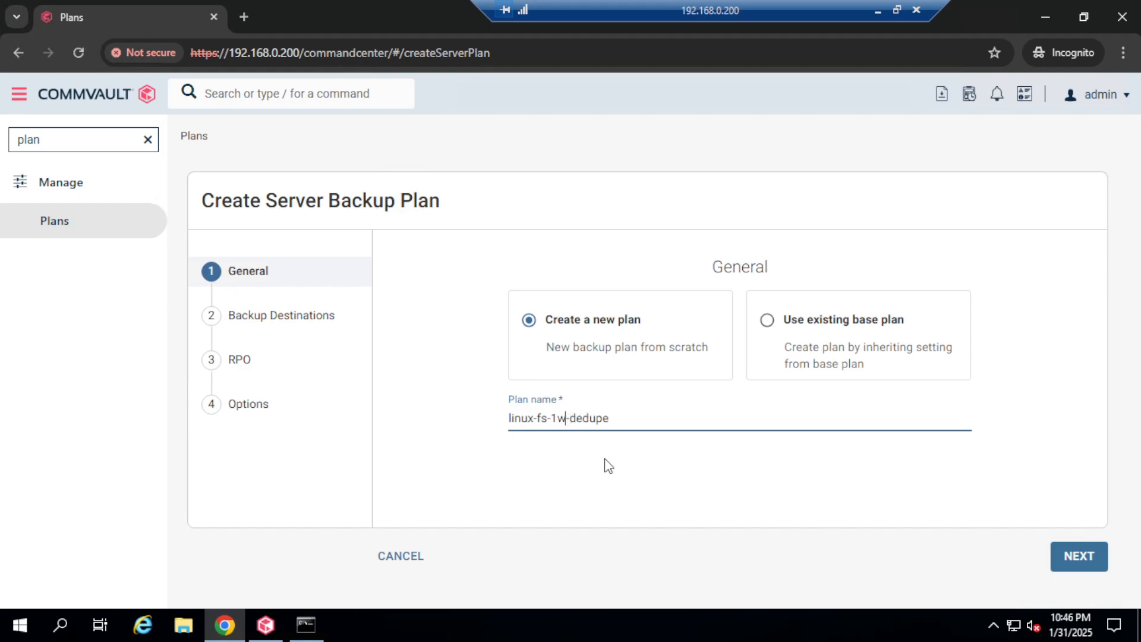
type("eek")
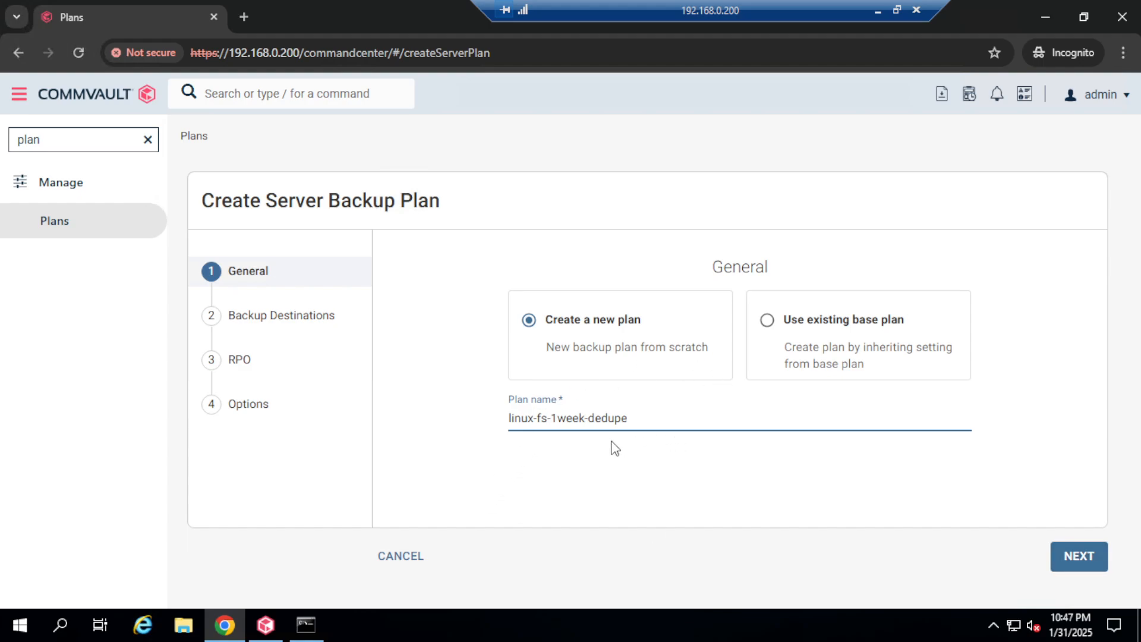
left_click(1079, 562)
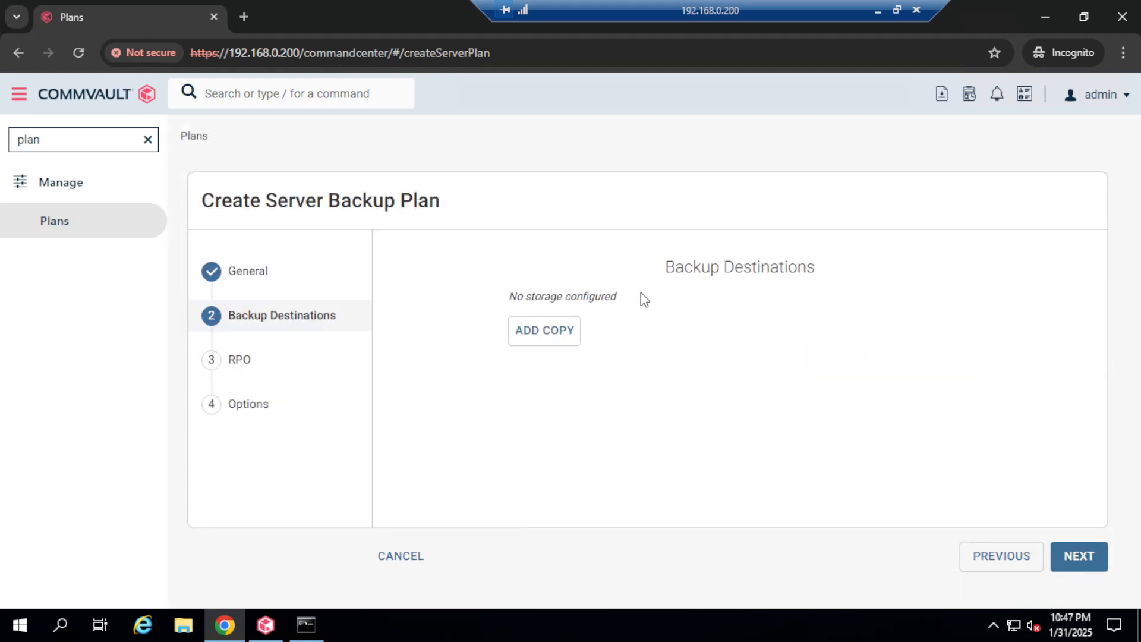
left_click(544, 330)
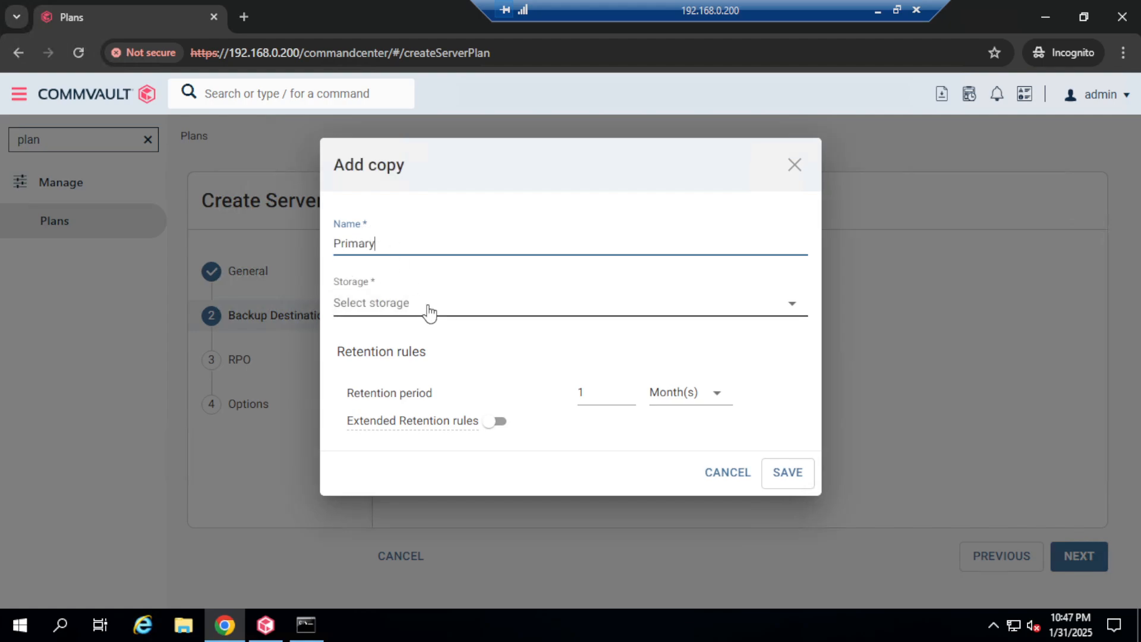
Step: Store the Primary copy on disklibrary-Dedupe with 1 Week(s) retention and continue to RPO
left_click(438, 304)
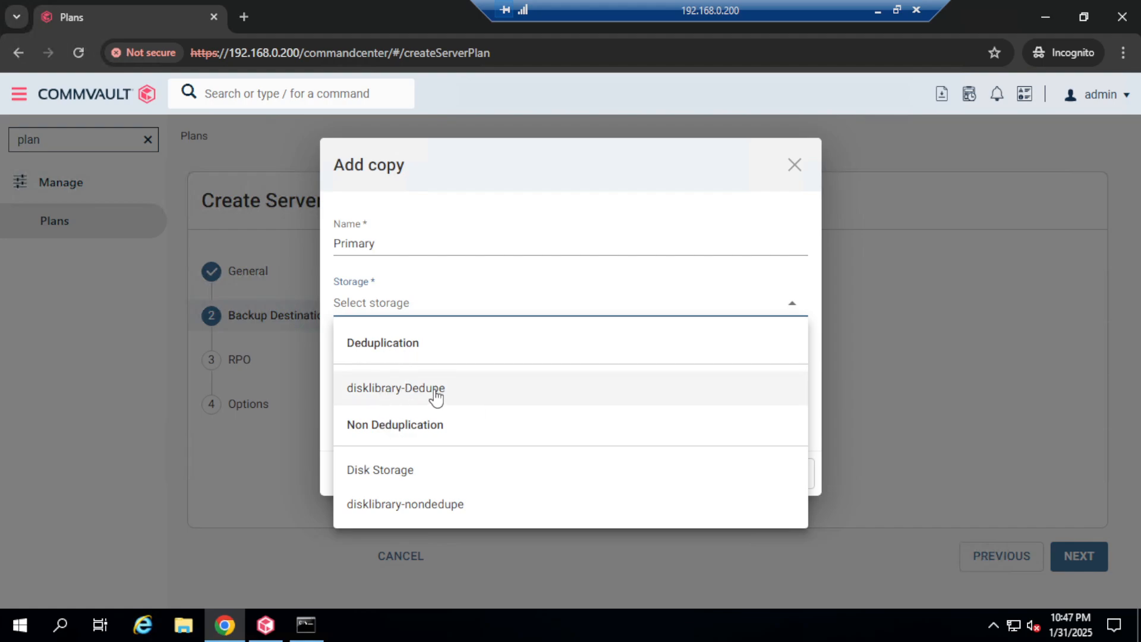
left_click(408, 393)
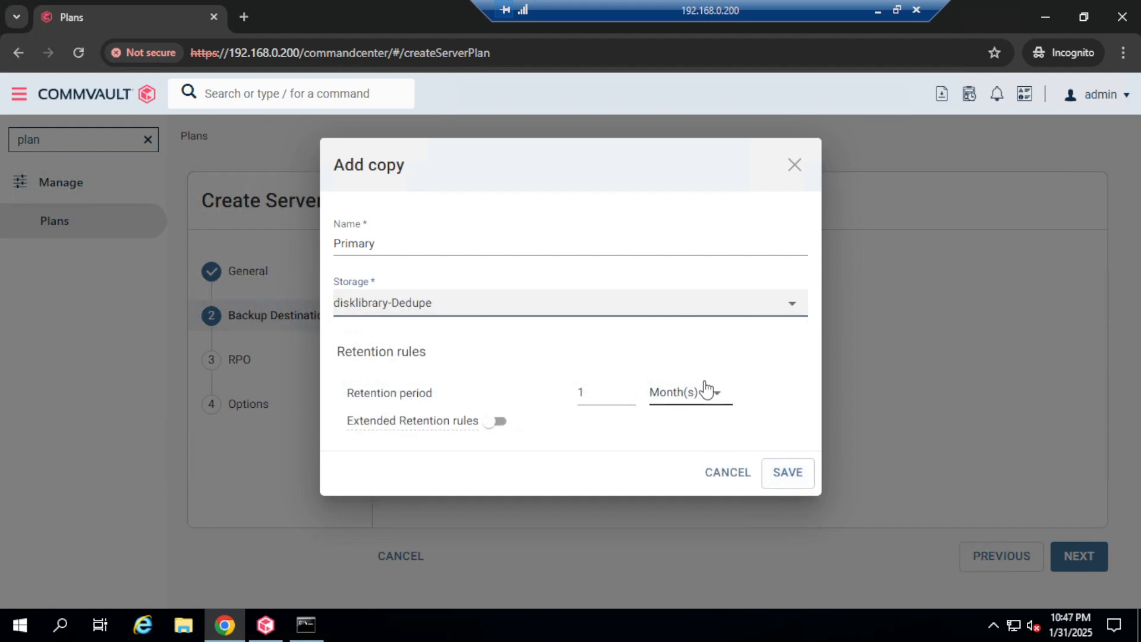
left_click(722, 406)
left_click(688, 470)
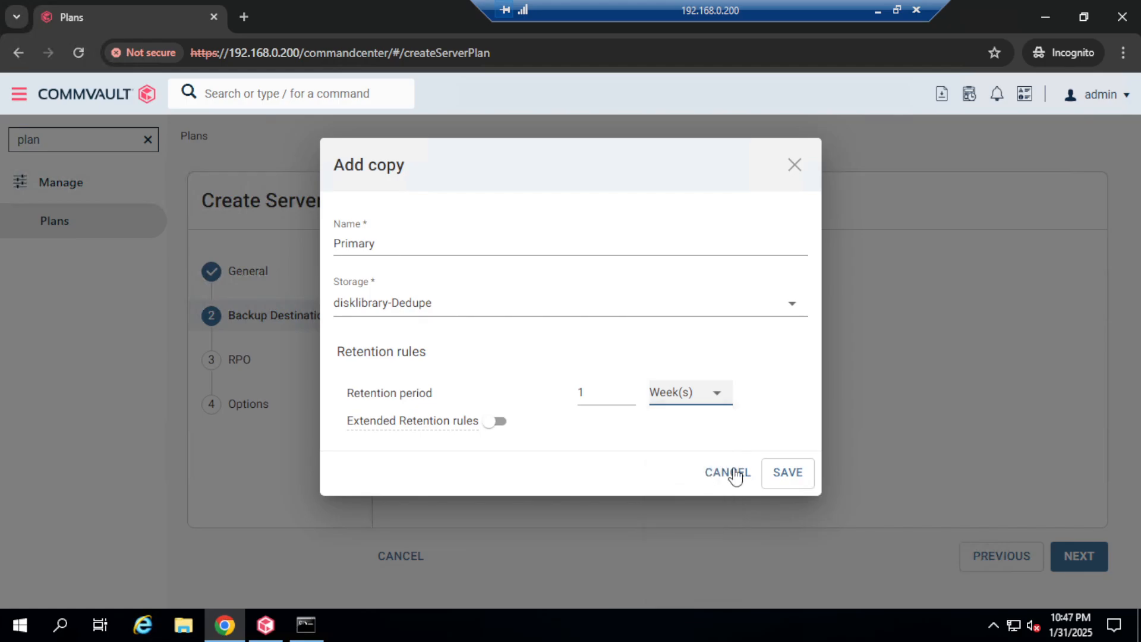
left_click(793, 480)
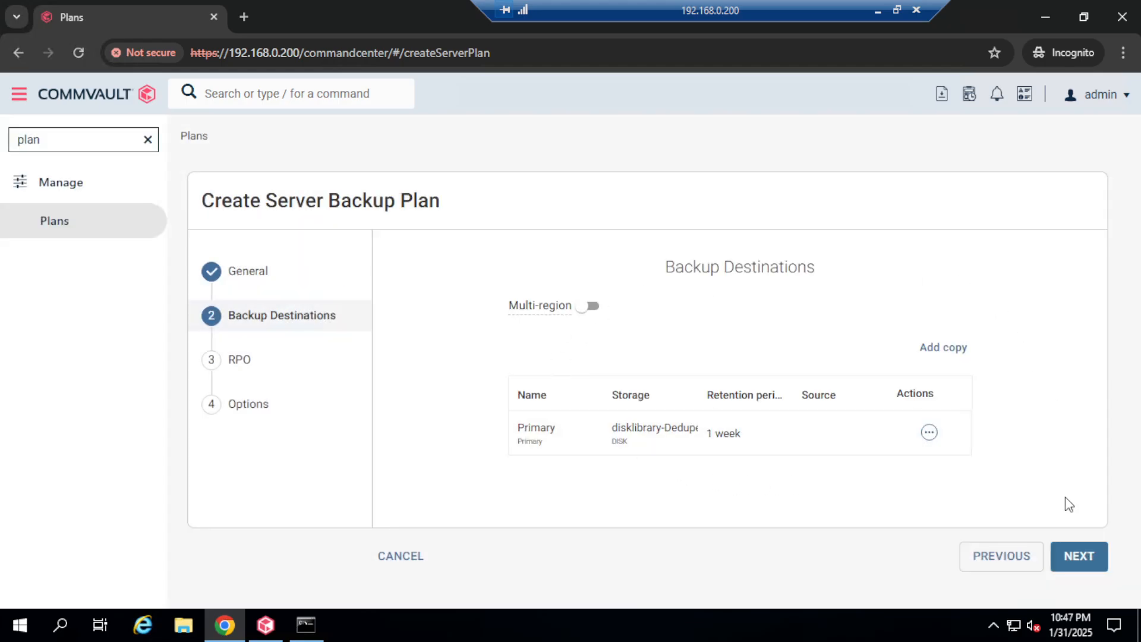
left_click(1075, 554)
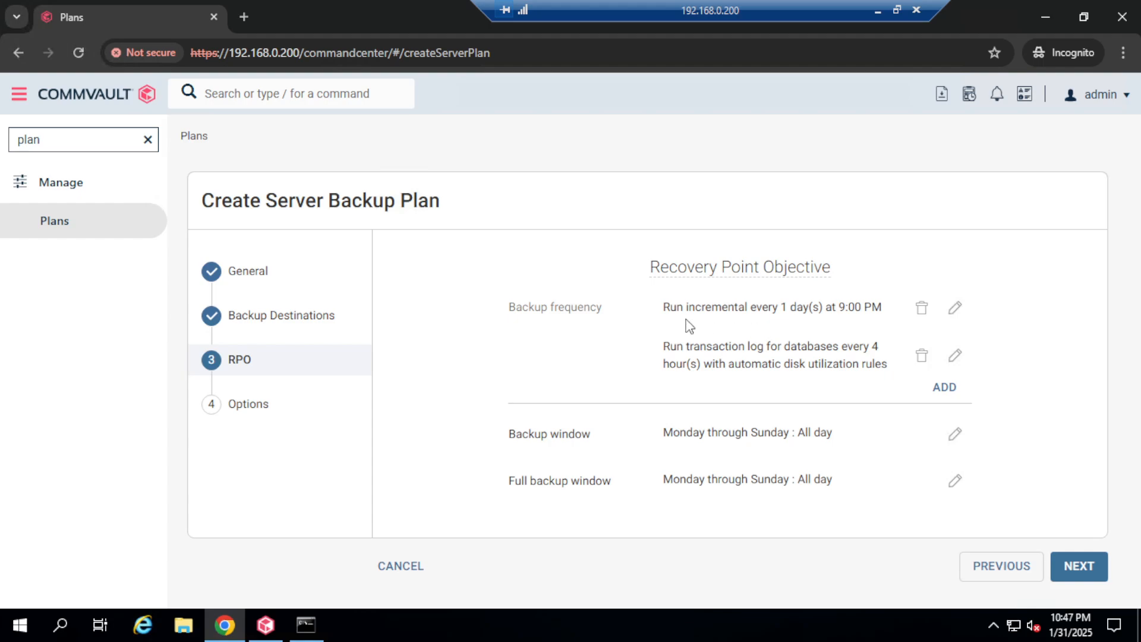
Step: Point out the Backup frequency label and the existing daily incremental schedule
left_click_drag(516, 311, 586, 311)
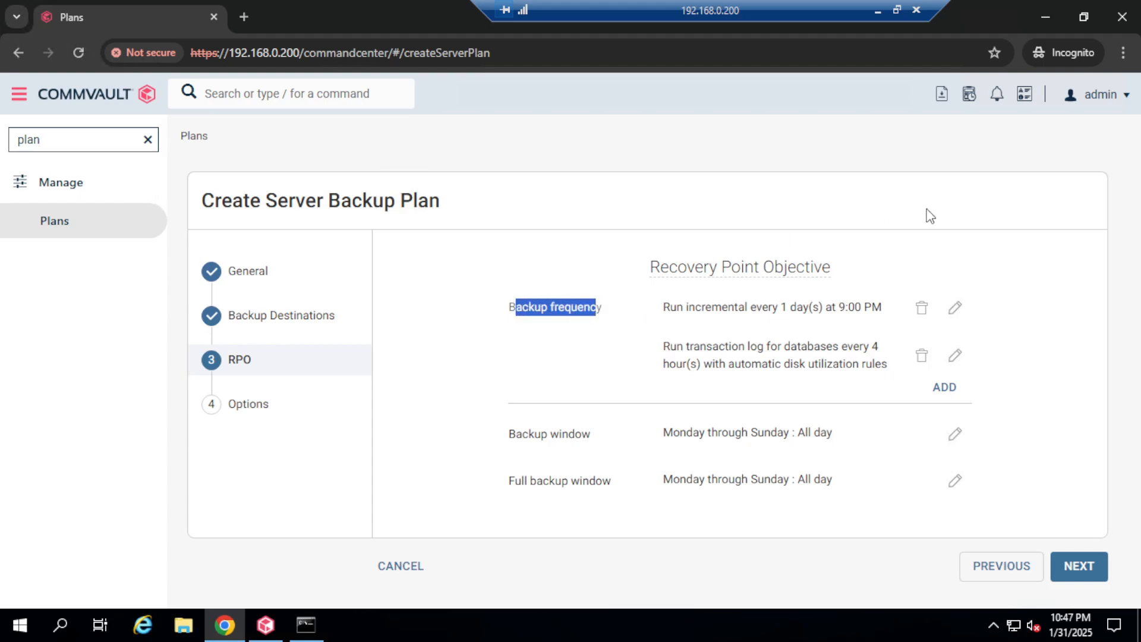
left_click_drag(676, 308, 873, 308)
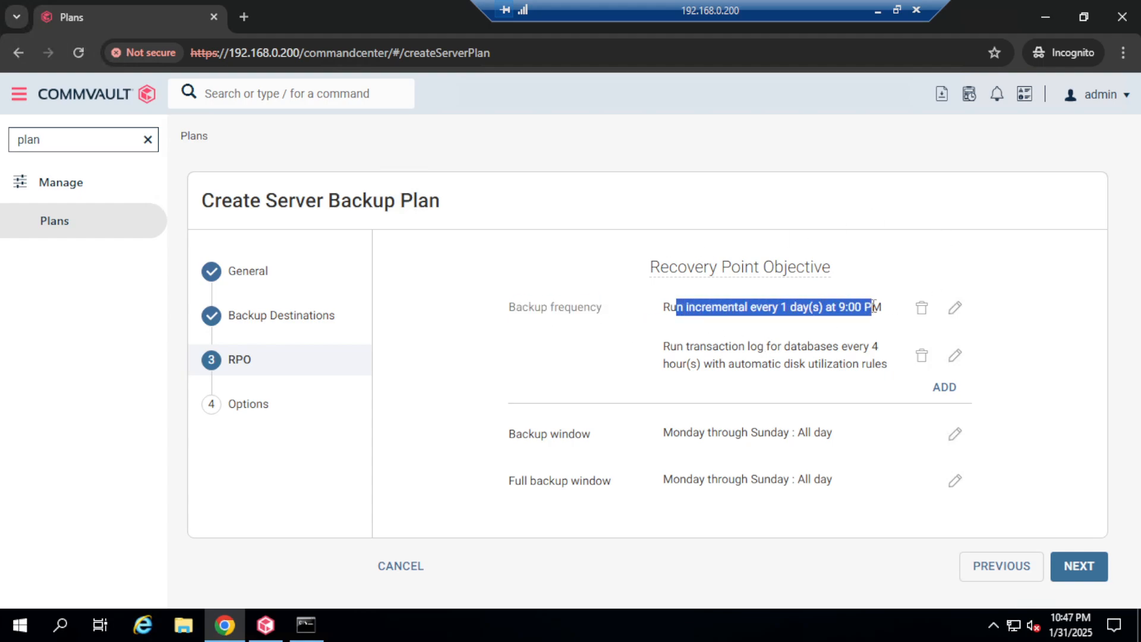
left_click(863, 307)
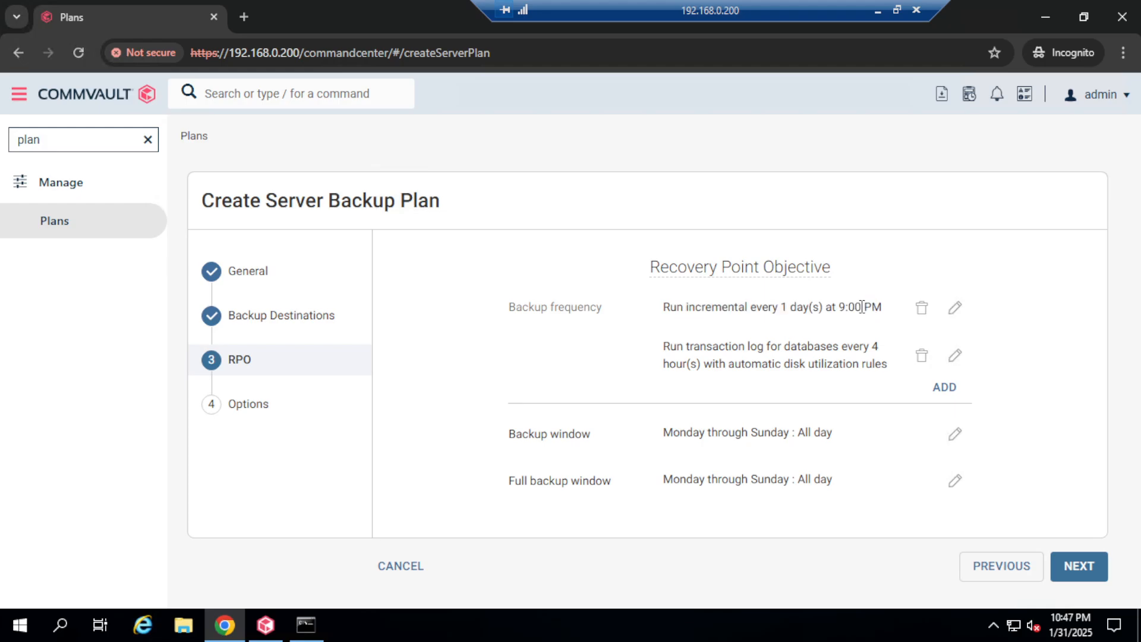
Step: Add a full backup repeating every 1 week on Sunday at 9:00 PM
left_click(946, 390)
left_click(544, 250)
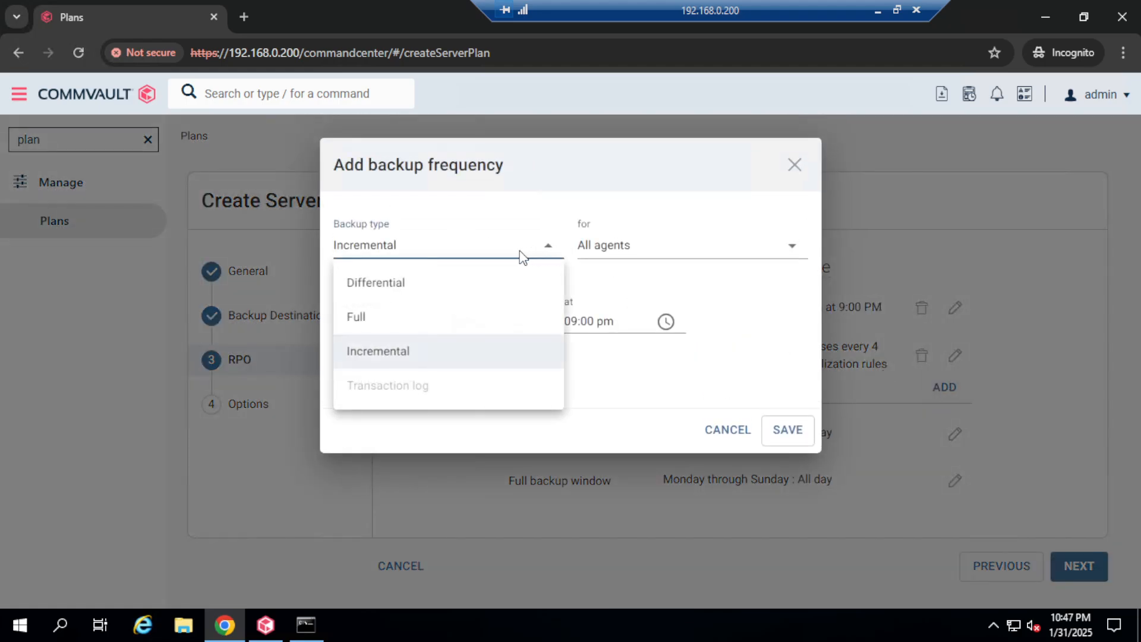
left_click(404, 333)
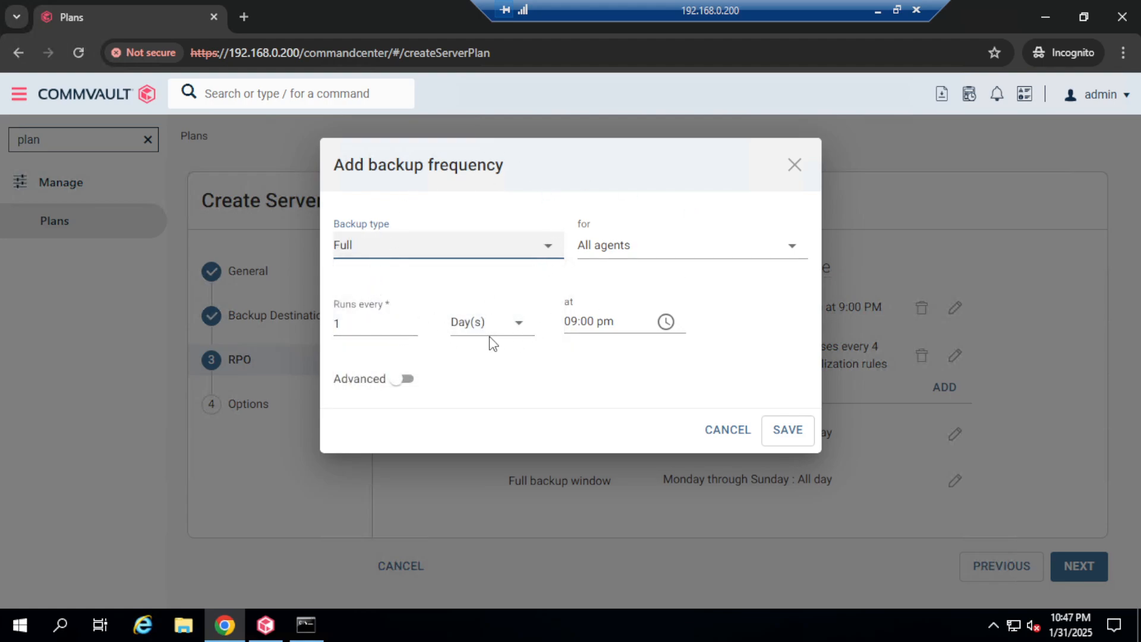
left_click(516, 328)
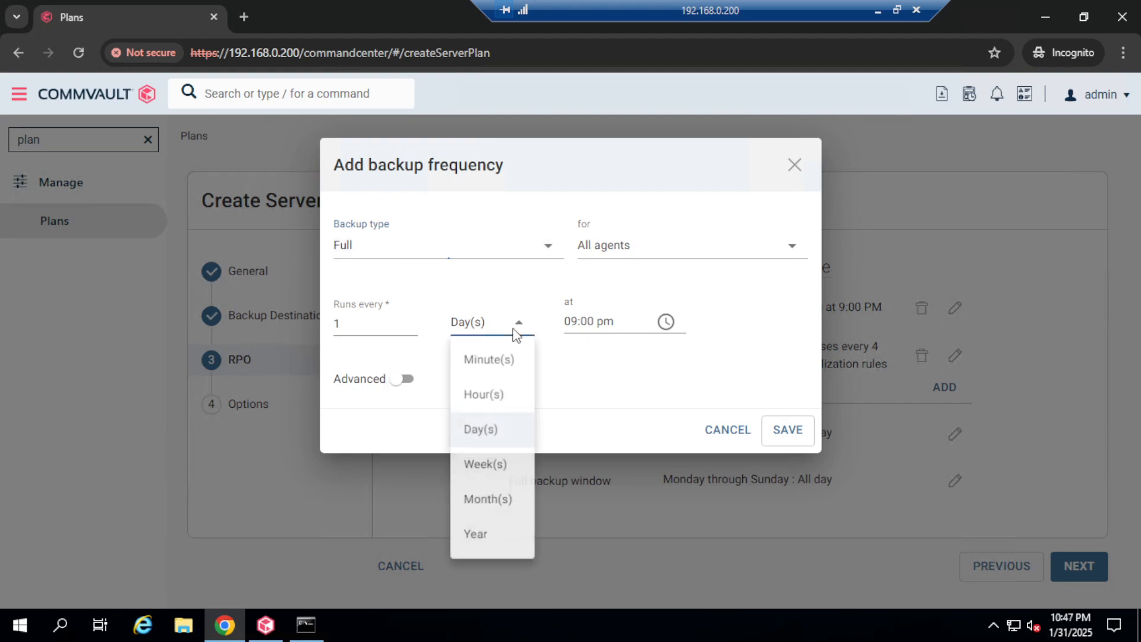
left_click(486, 468)
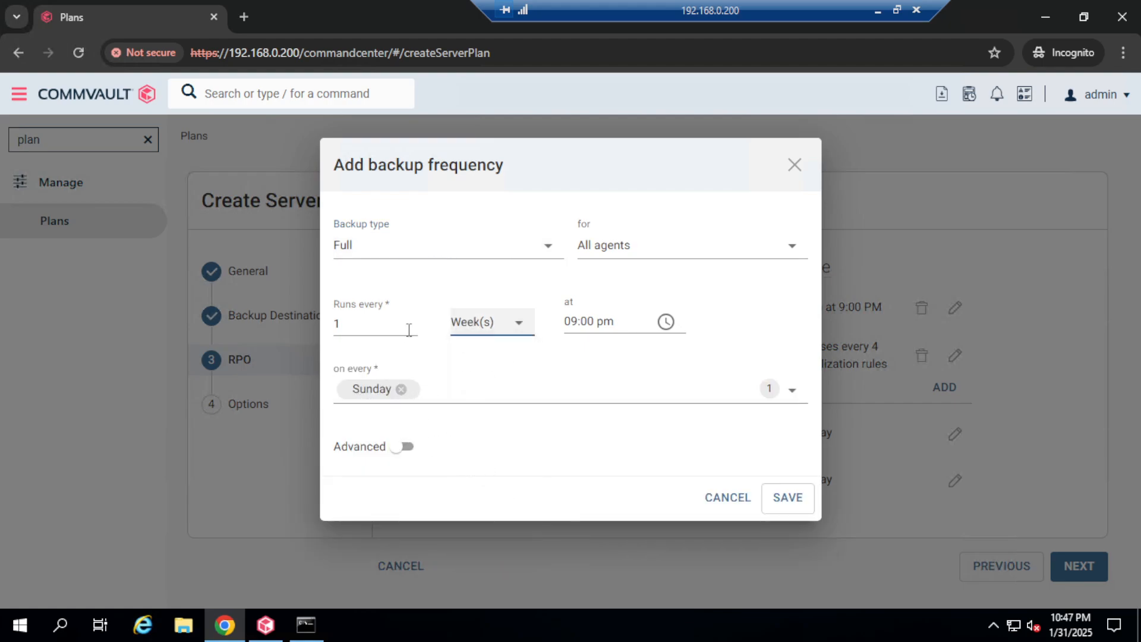
left_click(790, 500)
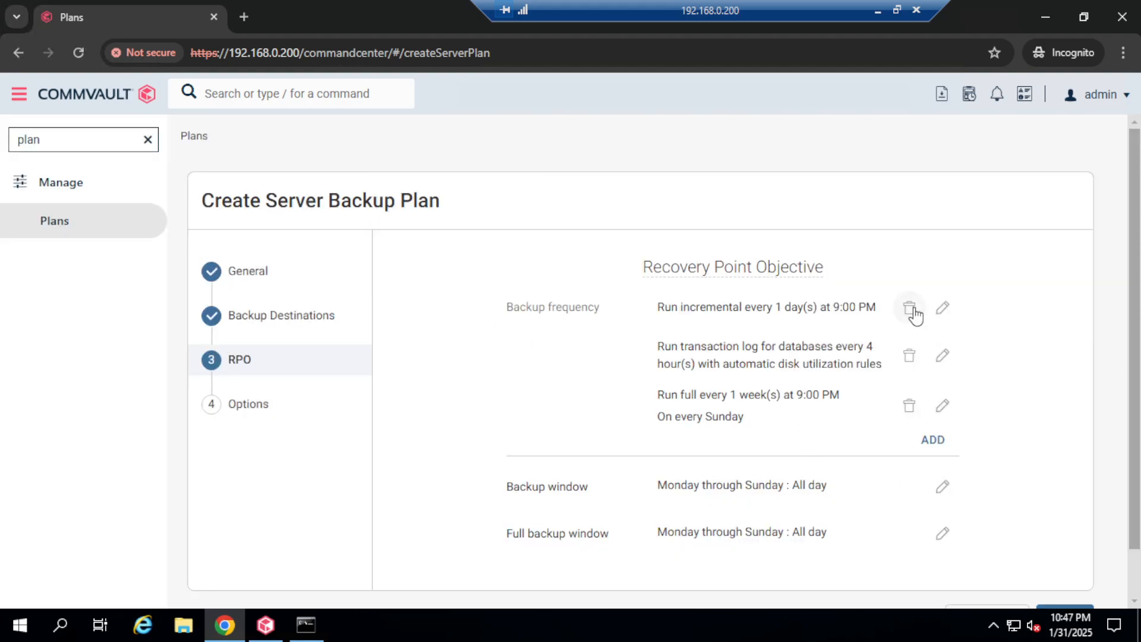
Step: Change the incremental backup to repeat weekly on Monday through Saturday instead of Sunday
left_click(944, 309)
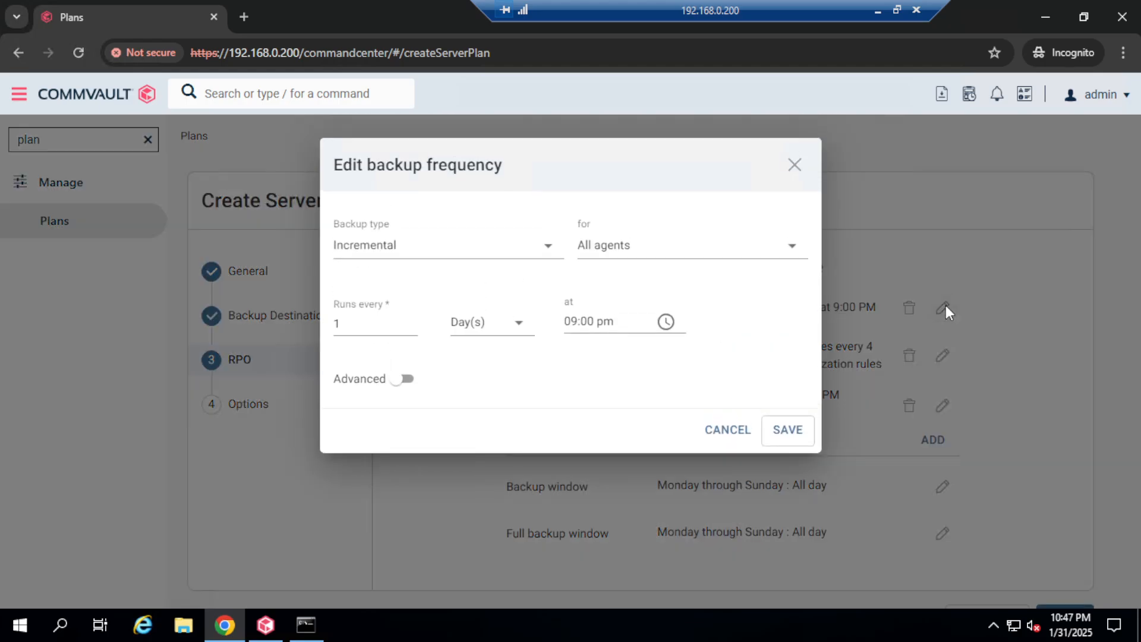
left_click(518, 322)
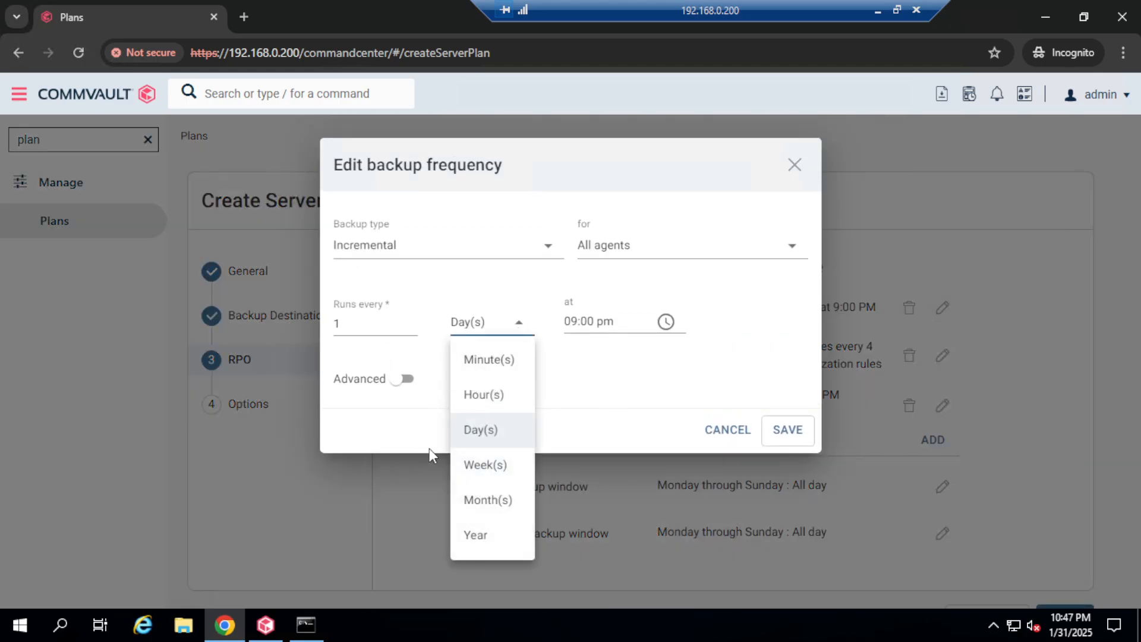
left_click(486, 464)
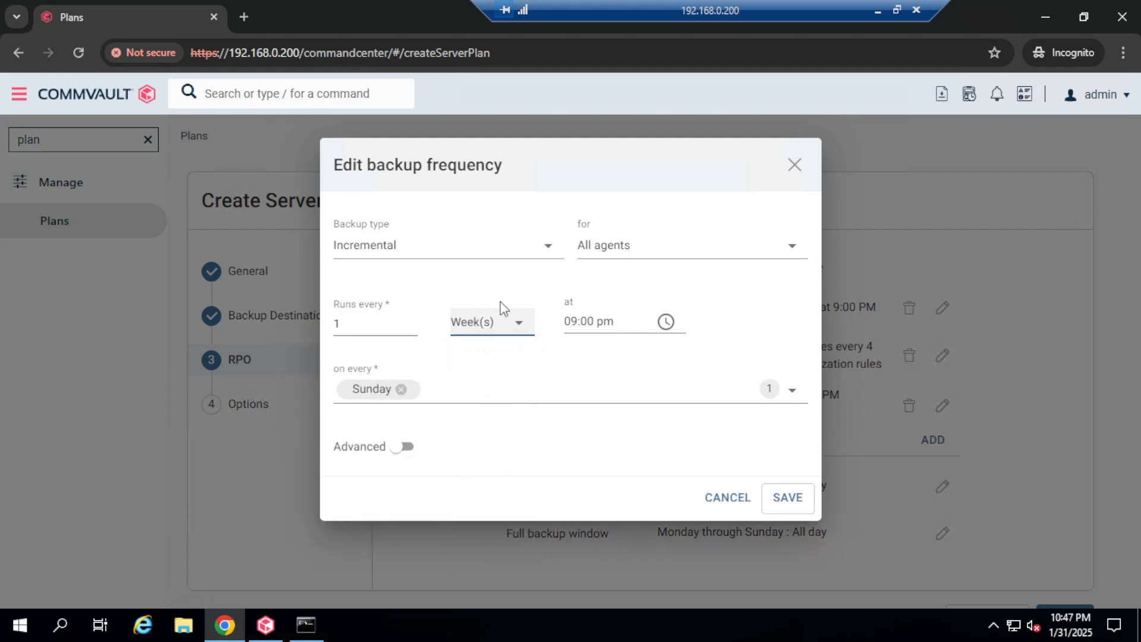
left_click(792, 391)
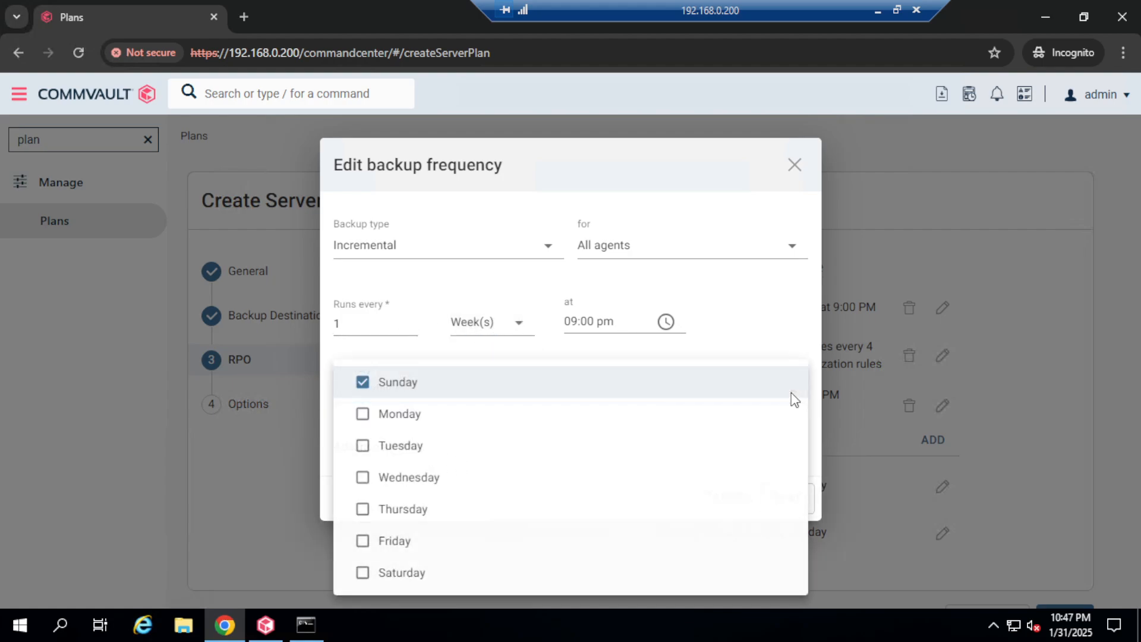
left_click(362, 382)
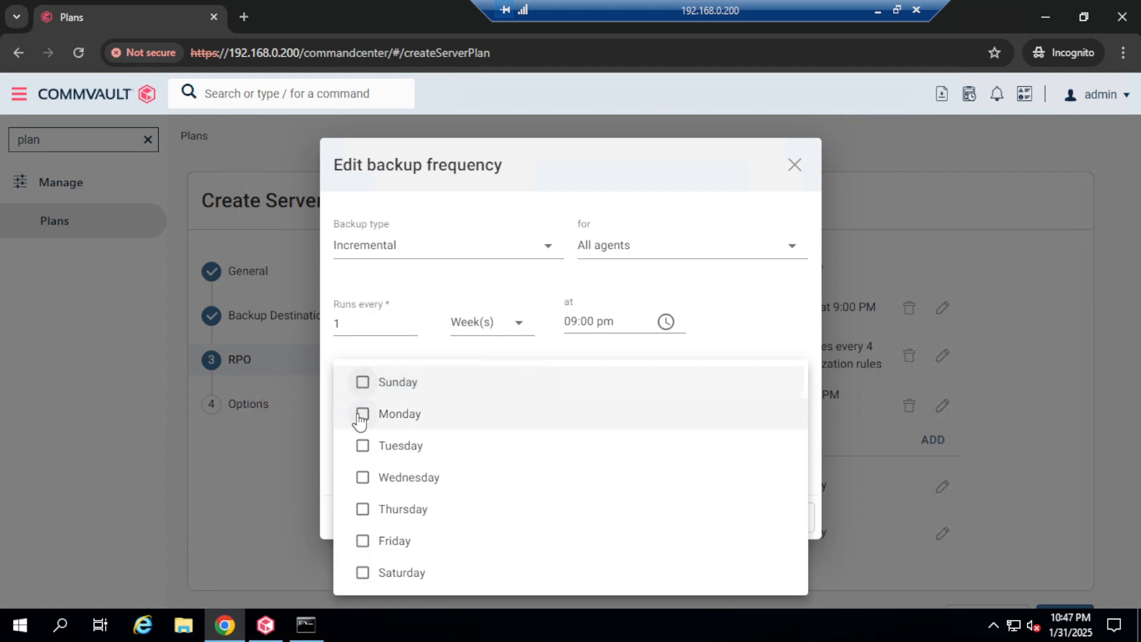
left_click(363, 414)
left_click(362, 447)
left_click(364, 479)
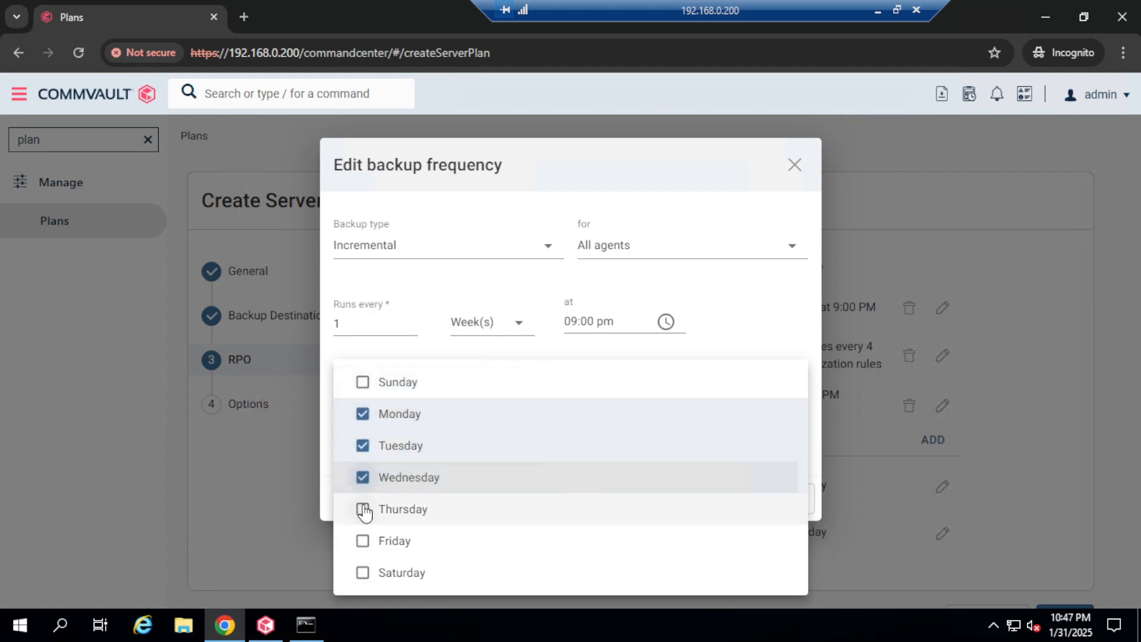
left_click(363, 509)
left_click(364, 540)
left_click(365, 573)
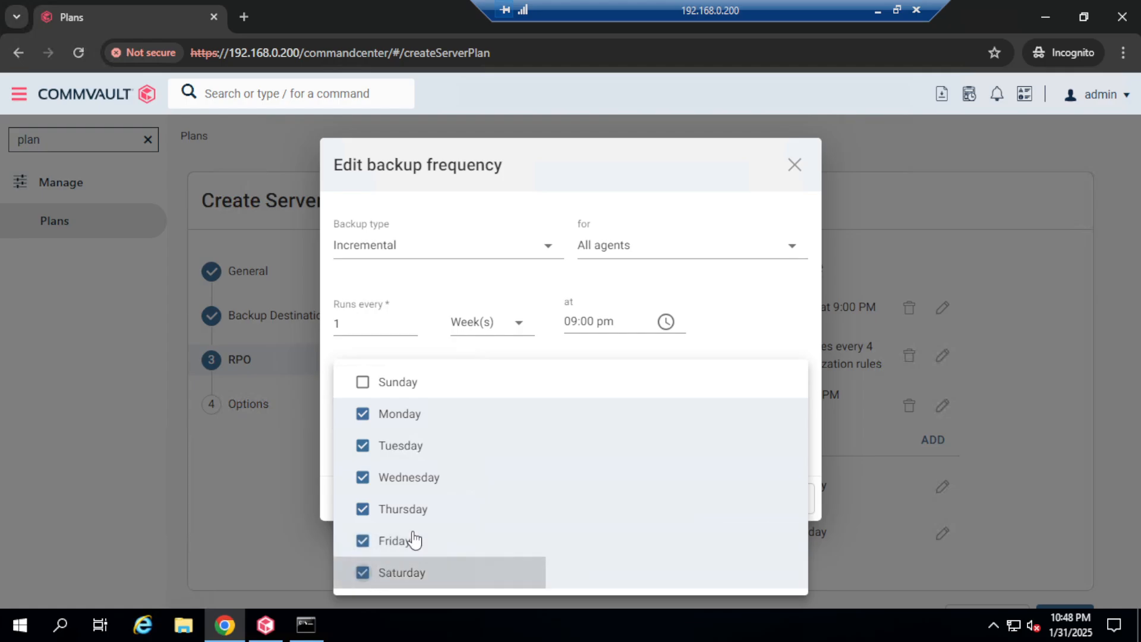
Step: Save the Monday–Saturday incremental schedule and continue to the Options step
left_click(605, 182)
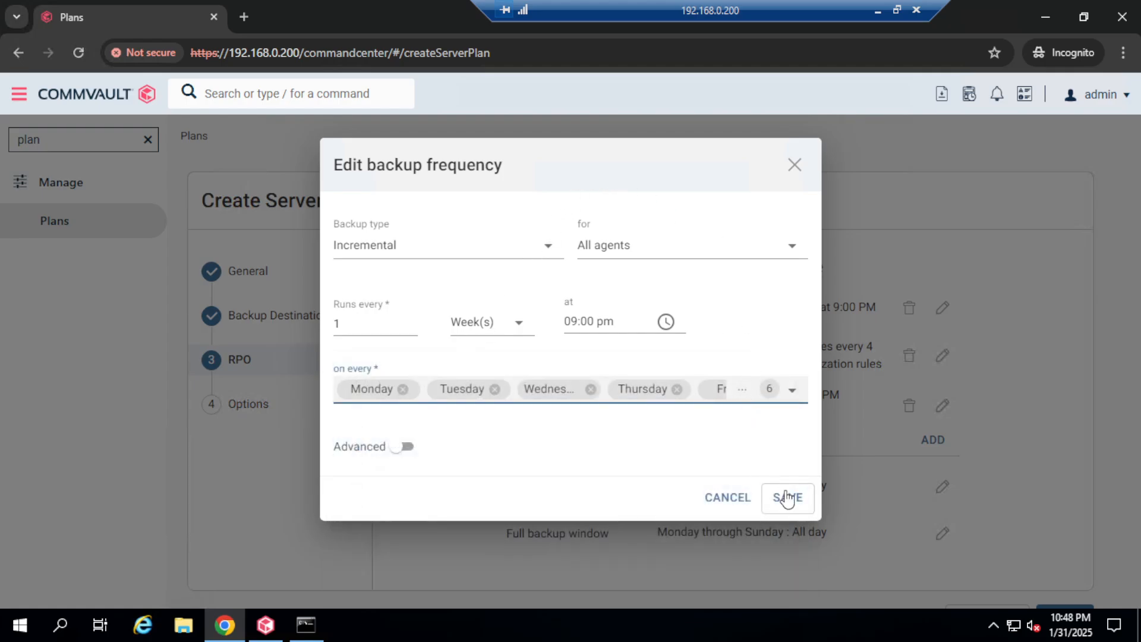
left_click(784, 498)
scroll(1084, 373, "down", 2)
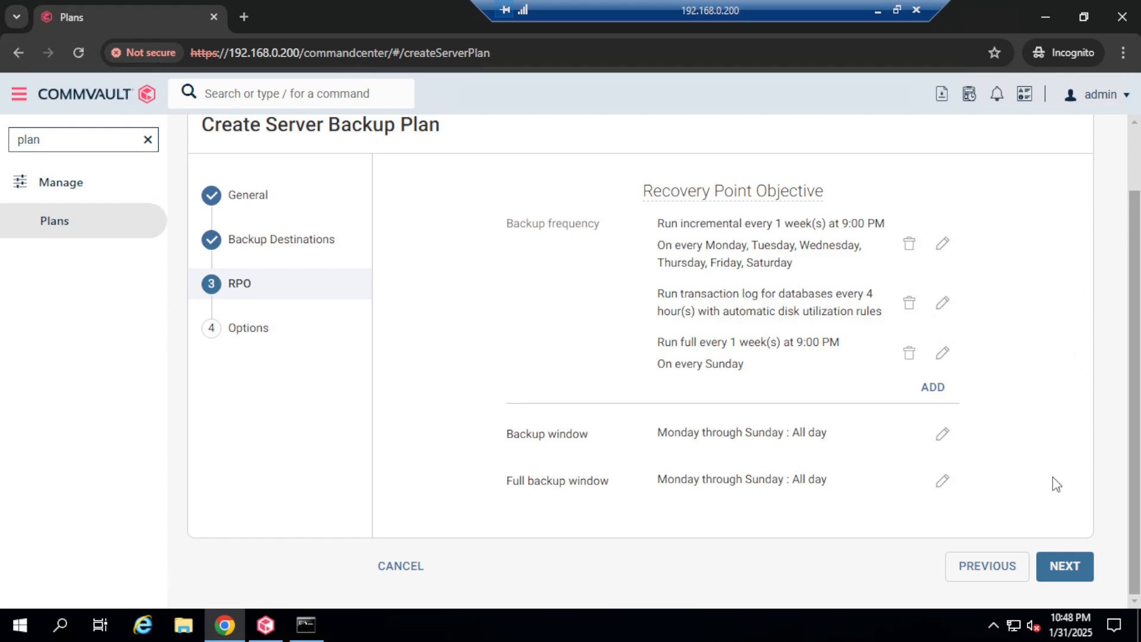
left_click(1067, 565)
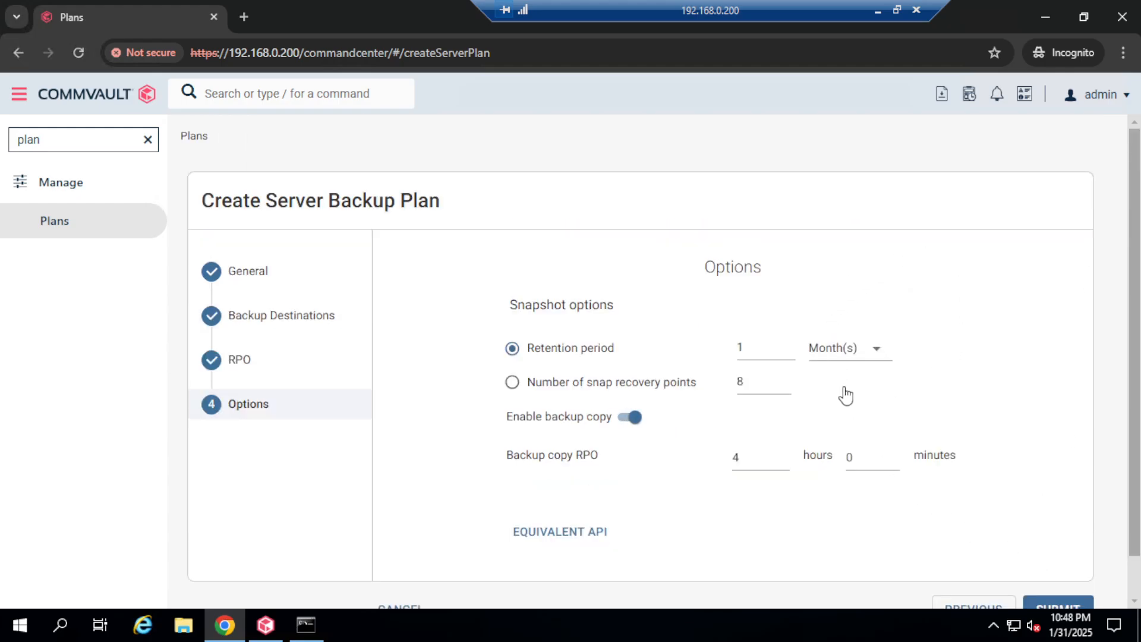
Step: Review the default Snapshot options and submit the linux-fs-1week-dedupe plan
left_click_drag(515, 307, 615, 303)
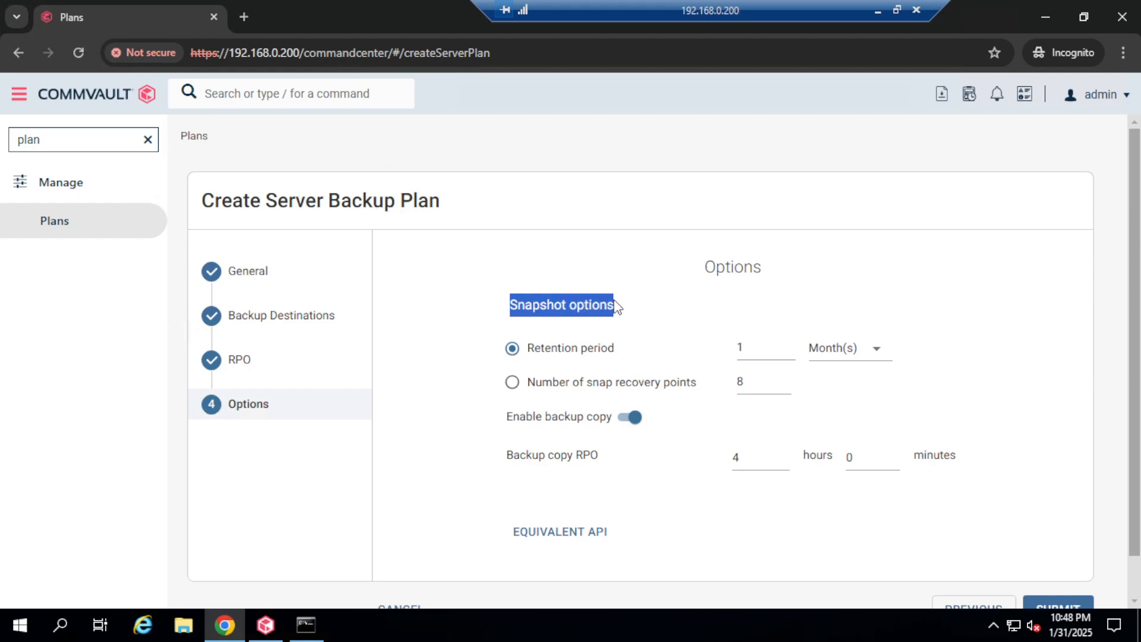
left_click(514, 308)
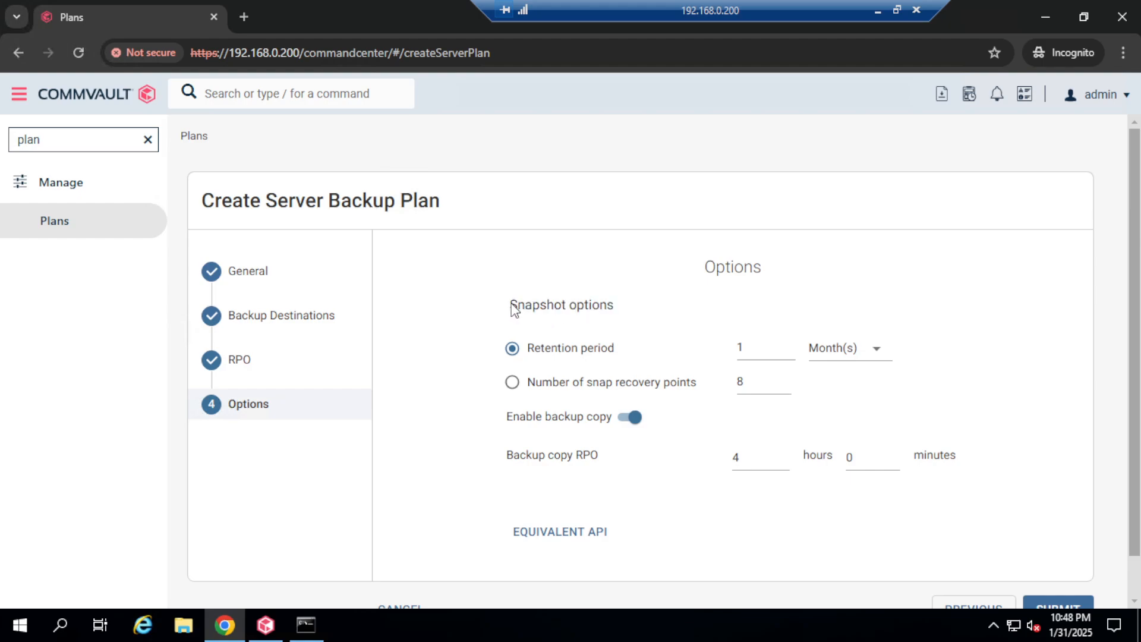
left_click_drag(515, 307, 618, 309)
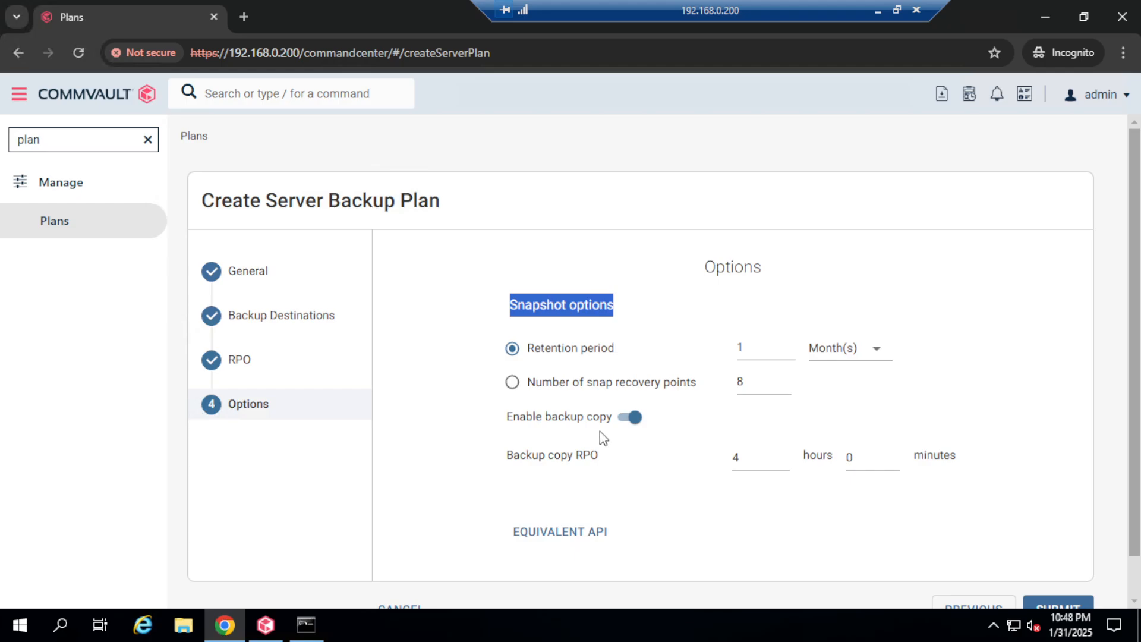
scroll(1054, 564, "down", 1)
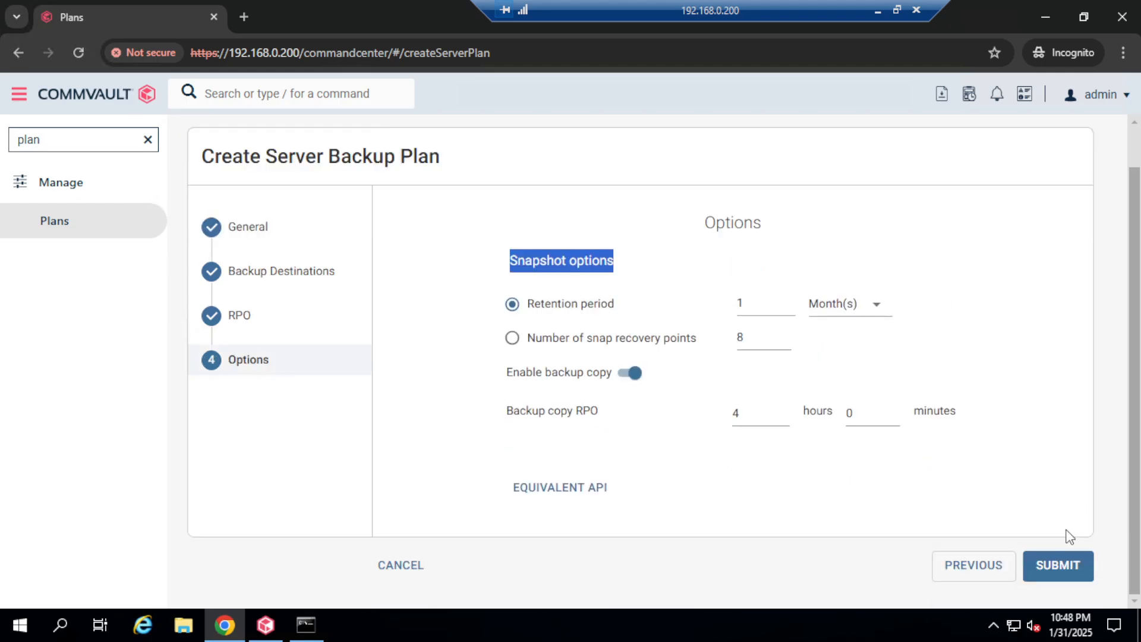
left_click(1060, 568)
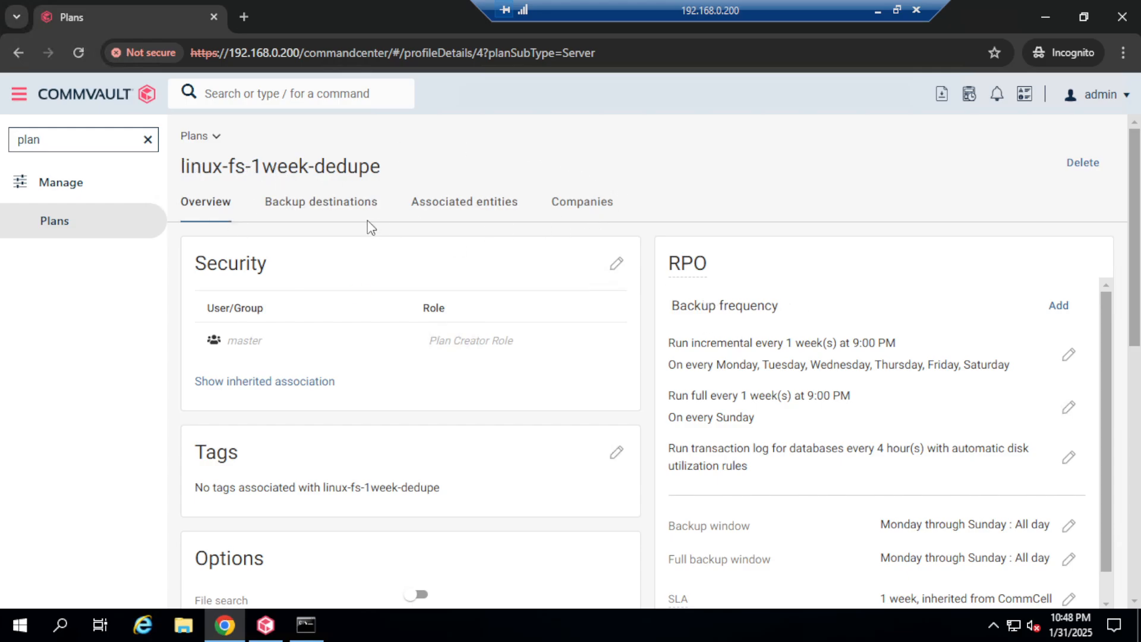
Step: Show the plan's snap copy and Primary destinations with 1-week and 1-month retention, then return to VMware Workstation
scroll(600, 453, "down", 4)
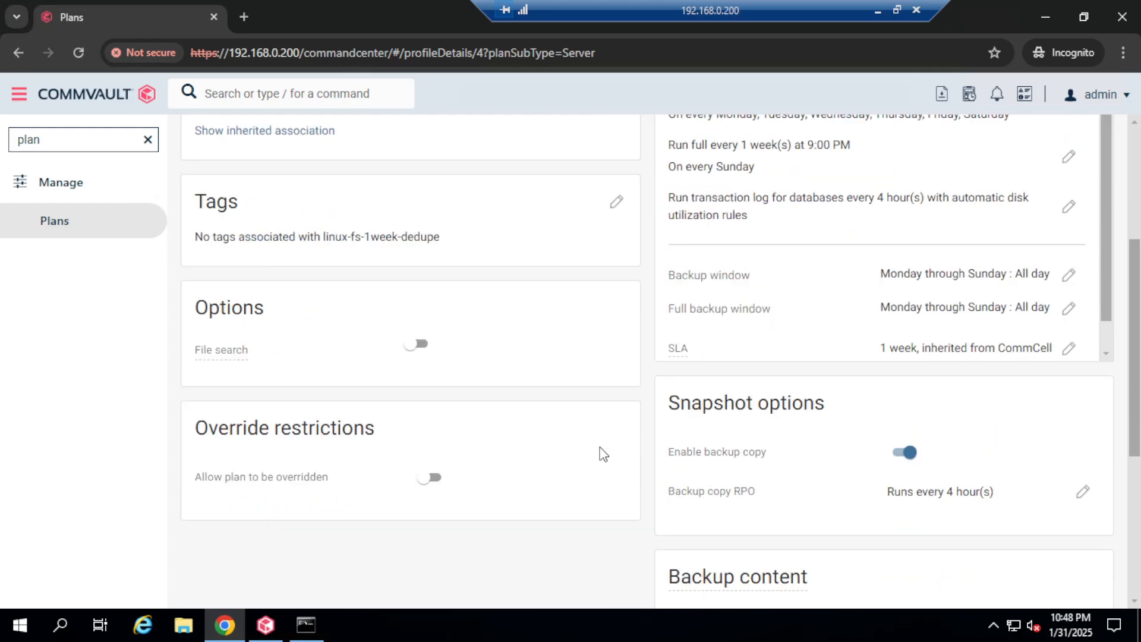
scroll(602, 453, "down", 5)
scroll(602, 452, "up", 7)
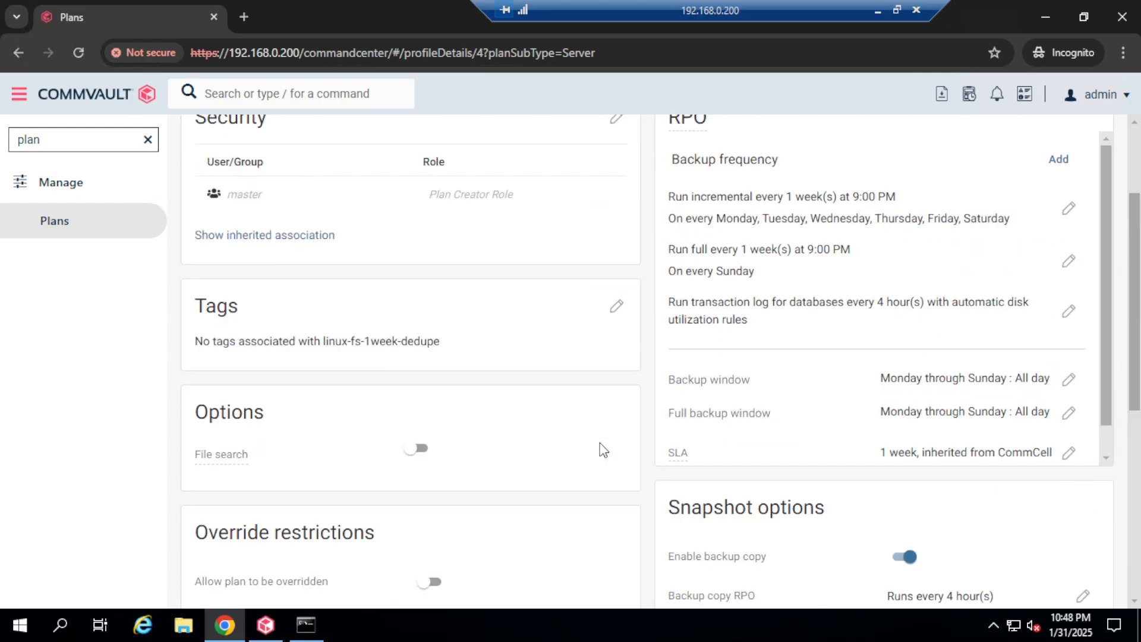
scroll(605, 449, "up", 3)
left_click(321, 201)
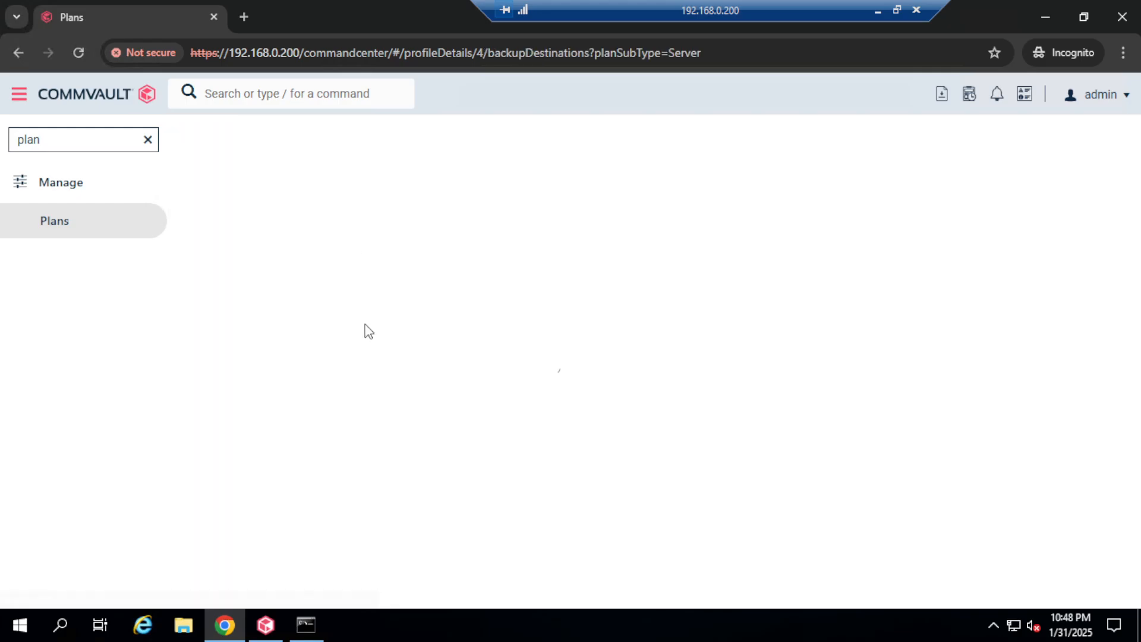
scroll(334, 463, "down", 1)
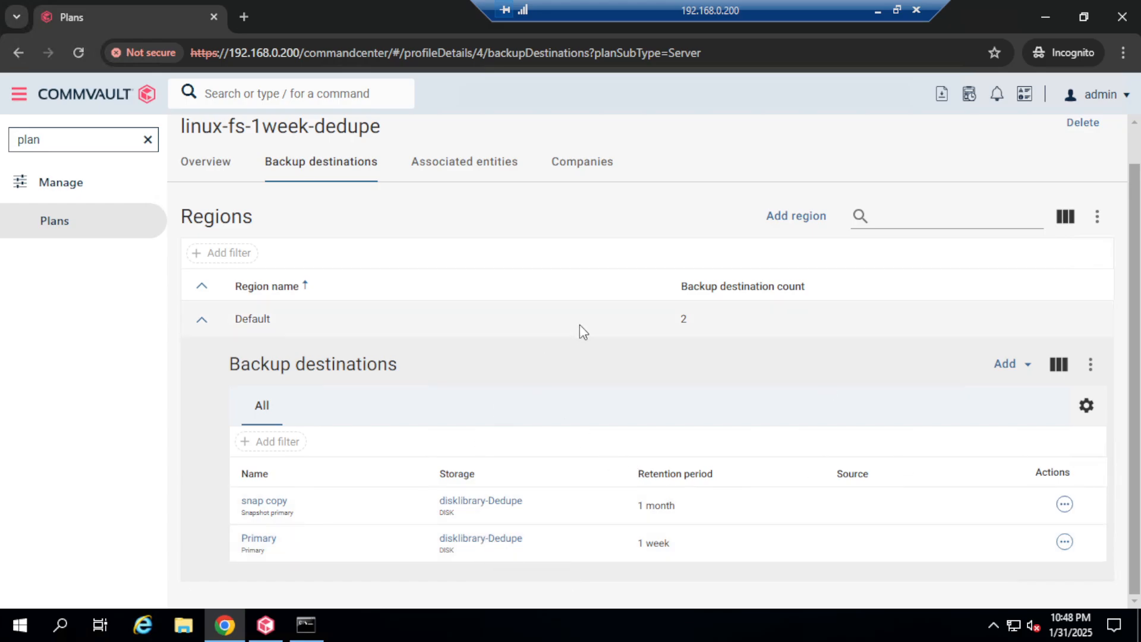
scroll(625, 406, "up", 1)
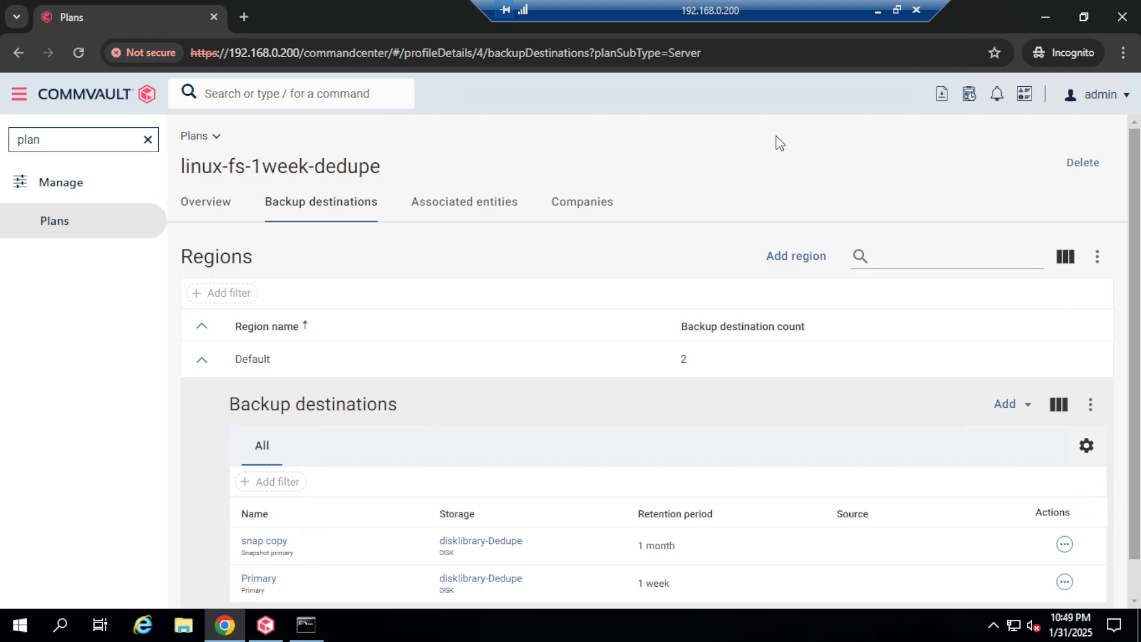
left_click(878, 12)
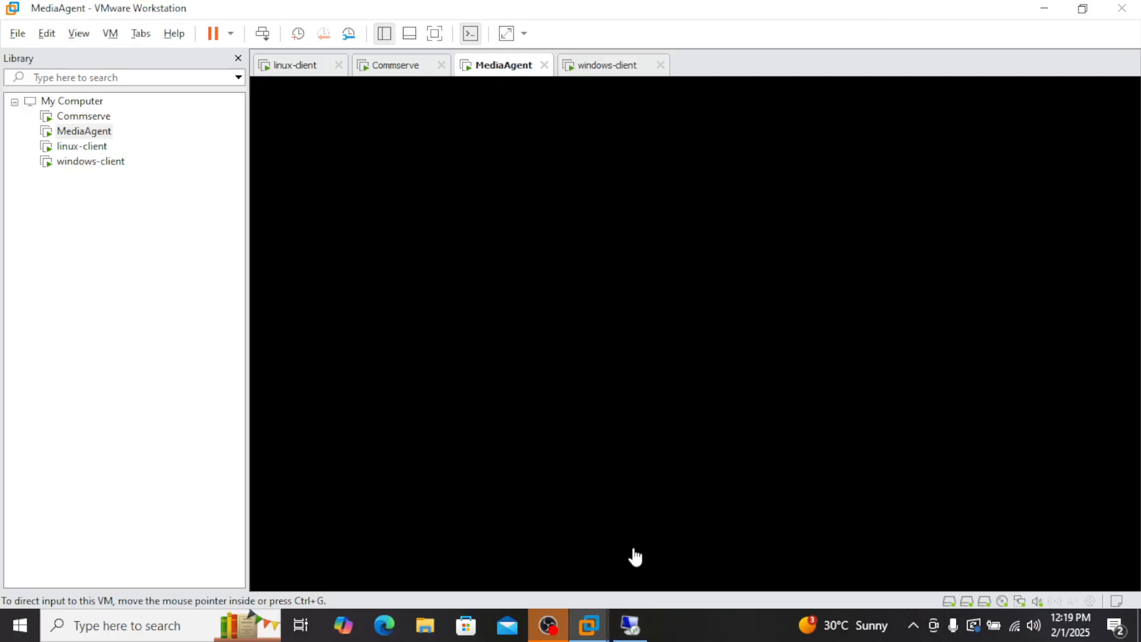